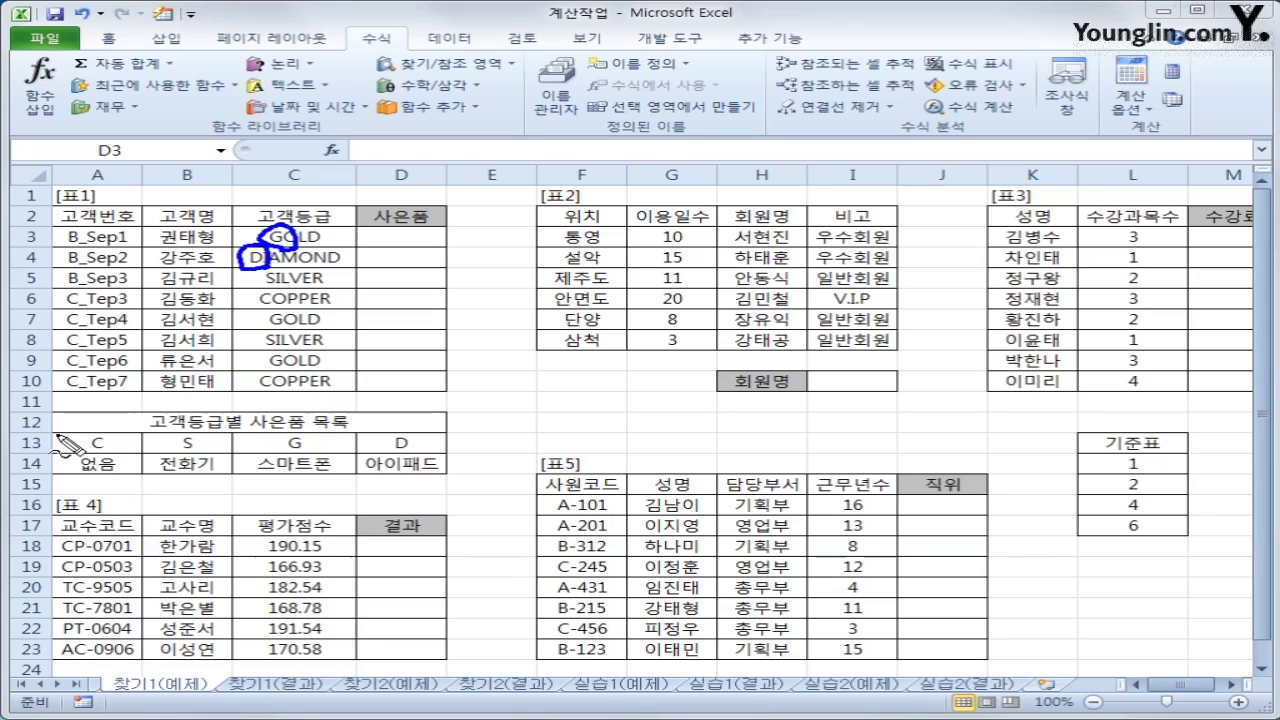
pyautogui.moveTo(54, 434)
pyautogui.mouseDown()
pyautogui.moveTo(56, 480)
pyautogui.moveTo(440, 482)
pyautogui.moveTo(450, 436)
pyautogui.moveTo(57, 437)
pyautogui.mouseUp()
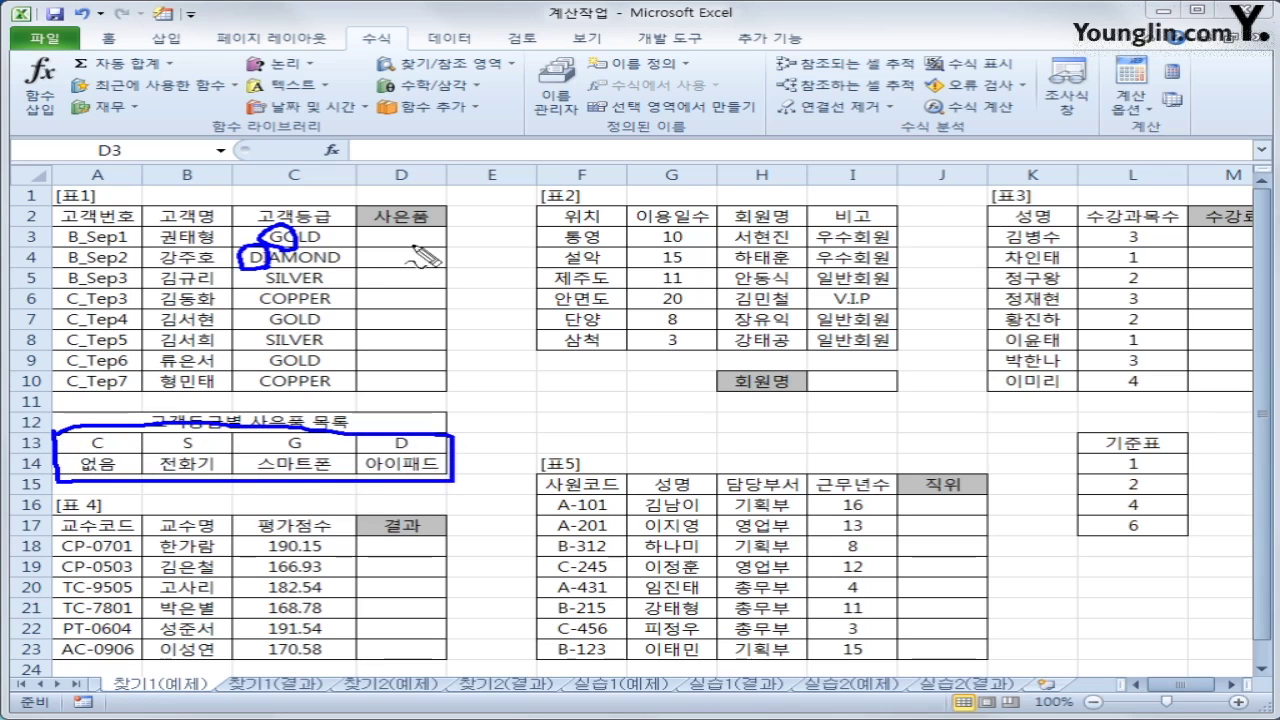
pyautogui.moveTo(414, 238)
pyautogui.mouseDown()
pyautogui.moveTo(447, 230)
pyautogui.moveTo(439, 284)
pyautogui.moveTo(450, 266)
pyautogui.mouseUp()
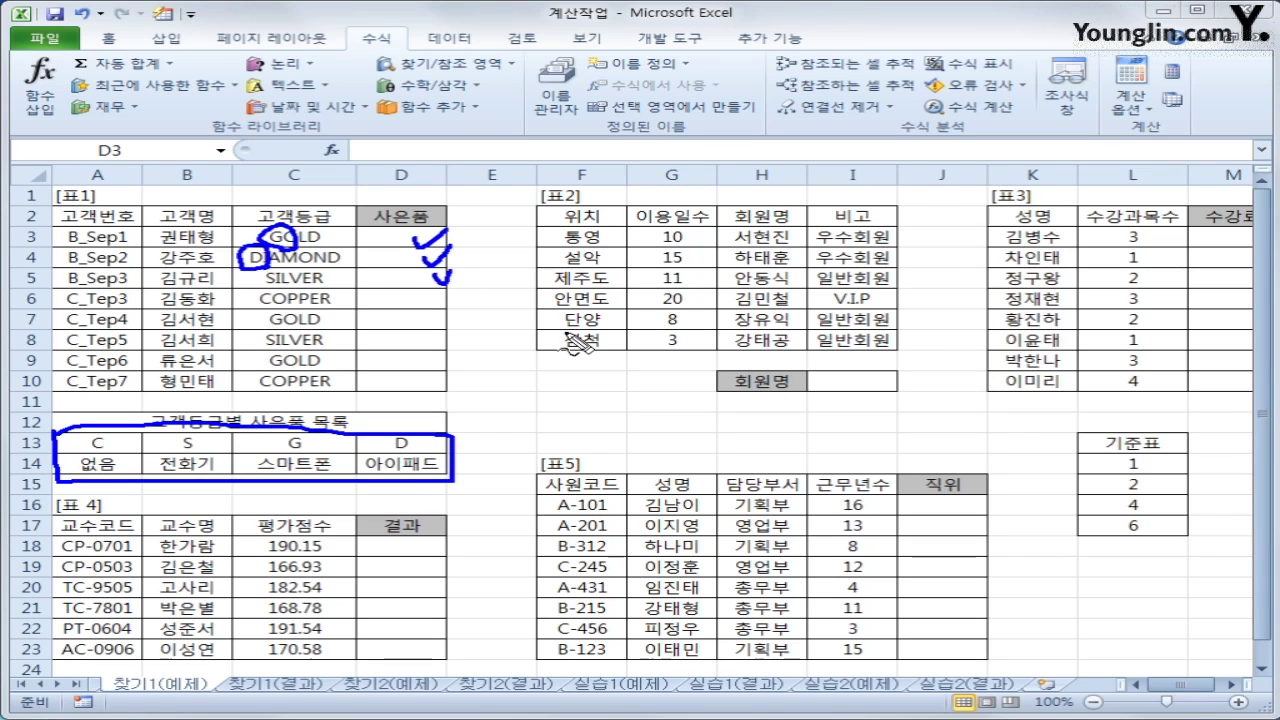
pyautogui.press('Escape')
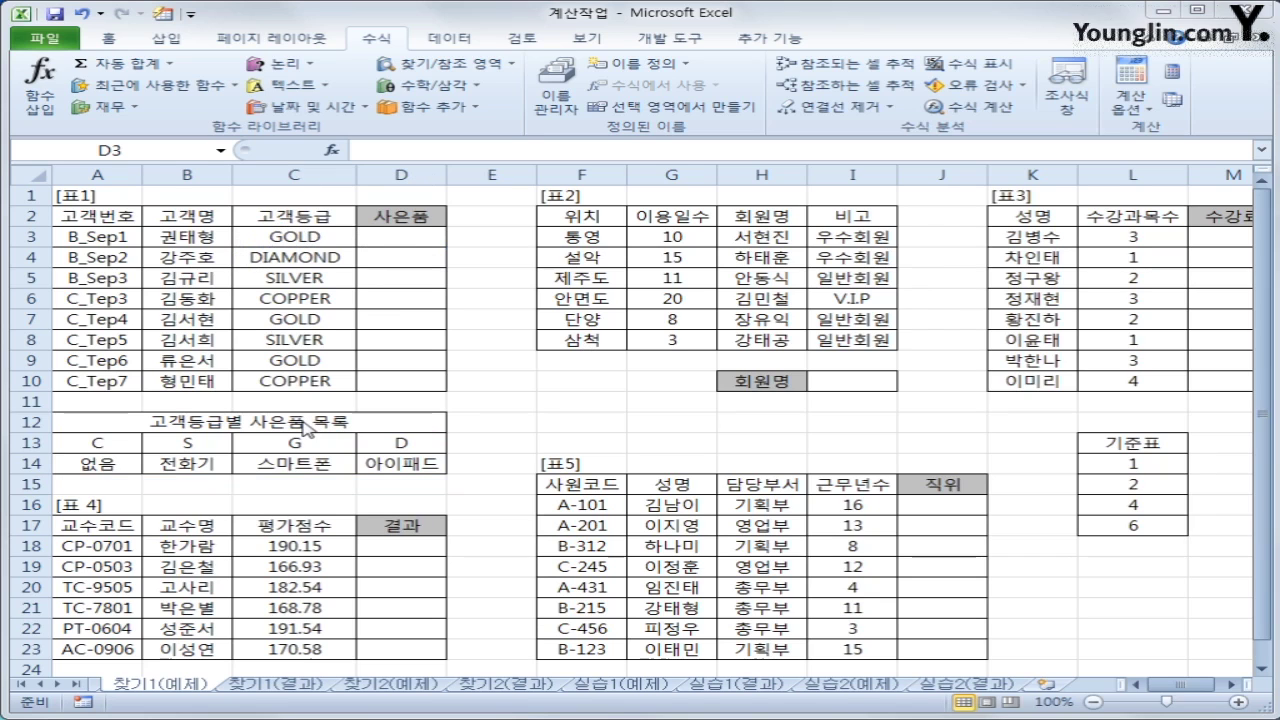
# Enter the LEFT function in D3 with Text C3 and Num_chars 1, and fill the formula down to D10.
pyautogui.click(412, 238)
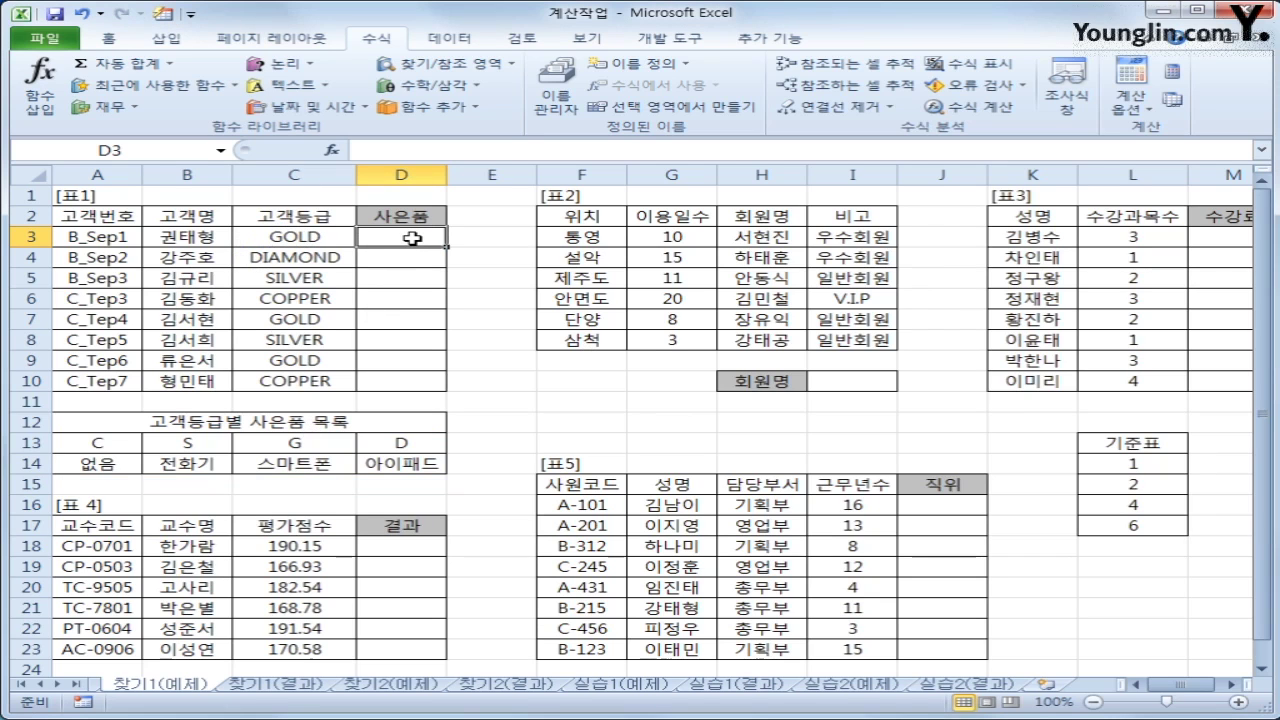
pyautogui.click(288, 85)
pyautogui.click(690, 326)
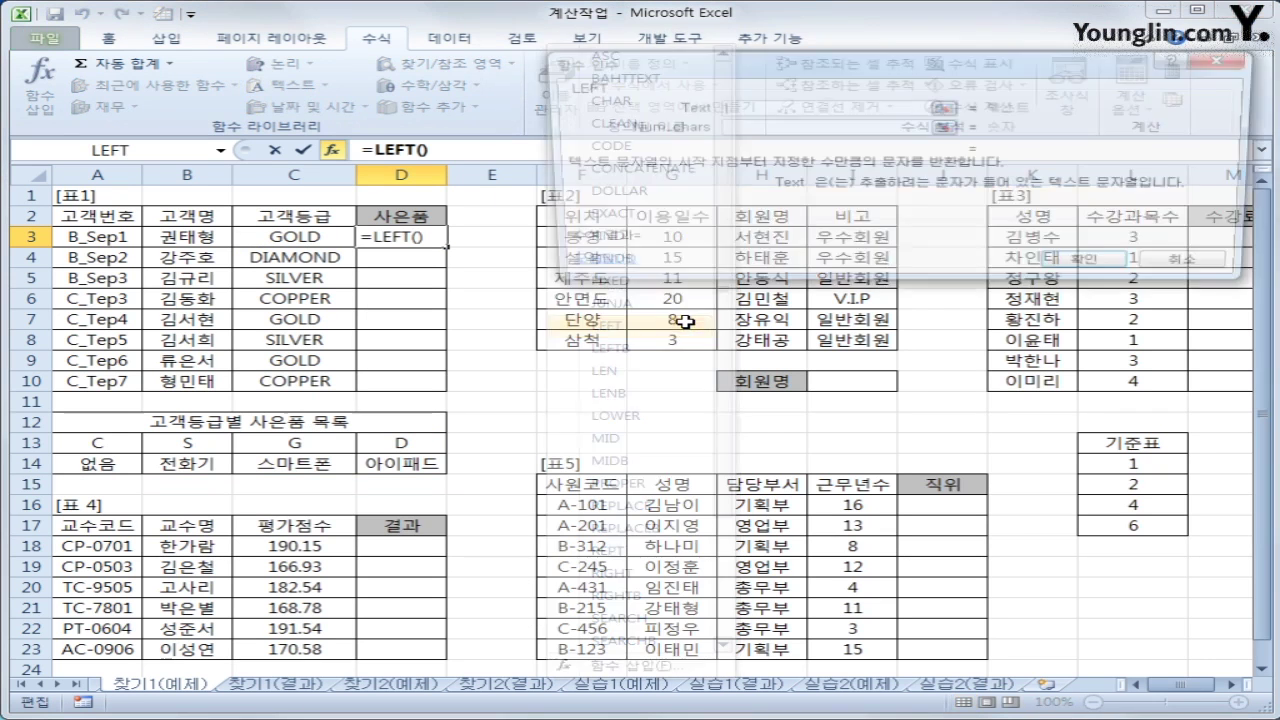
pyautogui.click(333, 240)
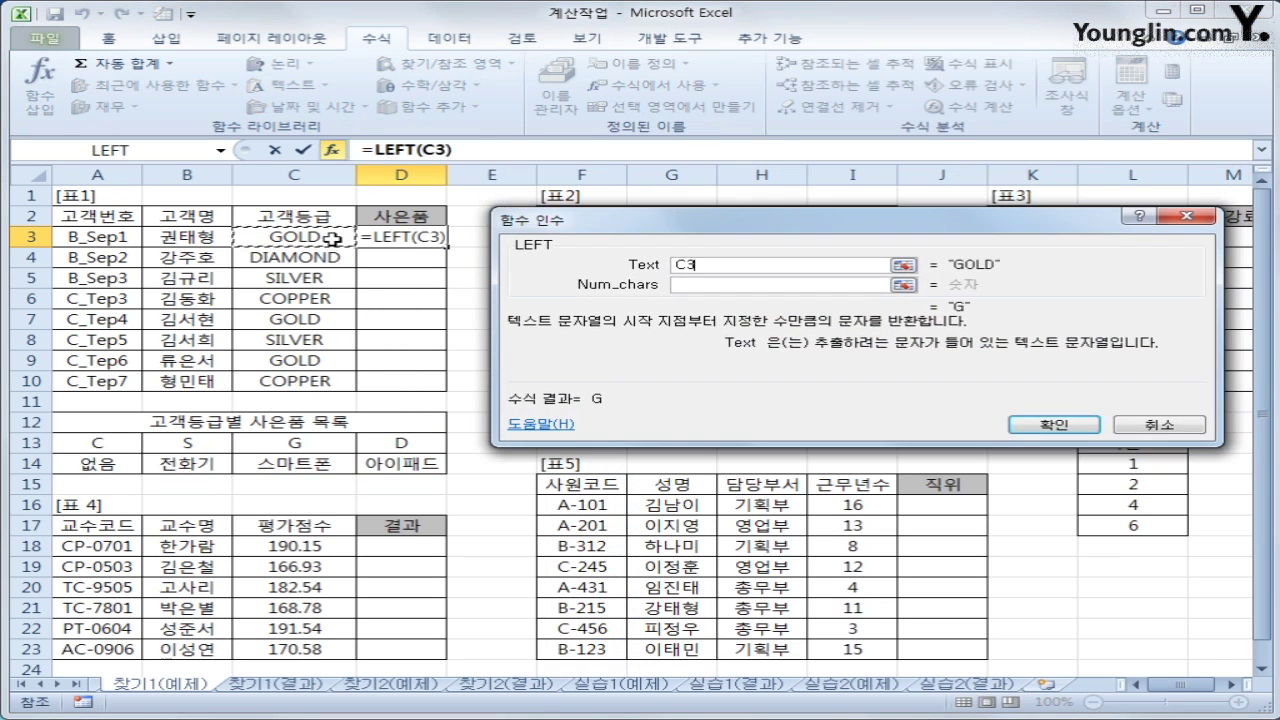
pyautogui.click(710, 283)
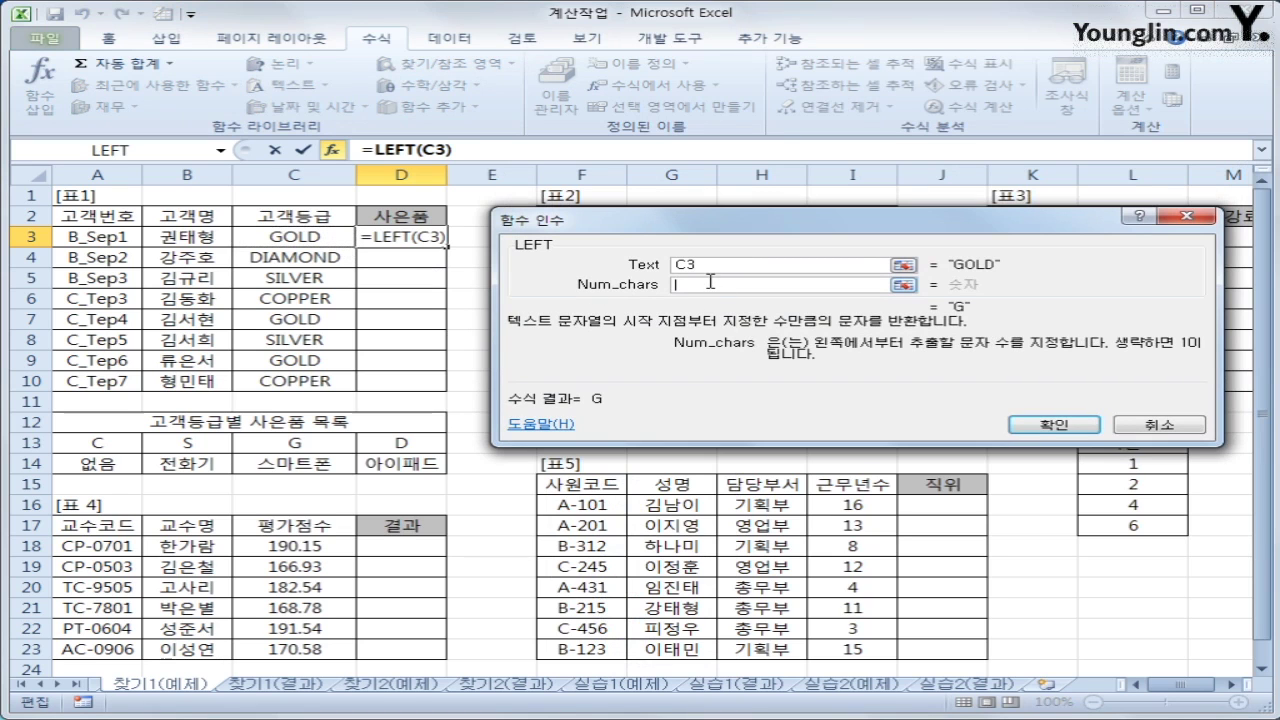
pyautogui.write('1')
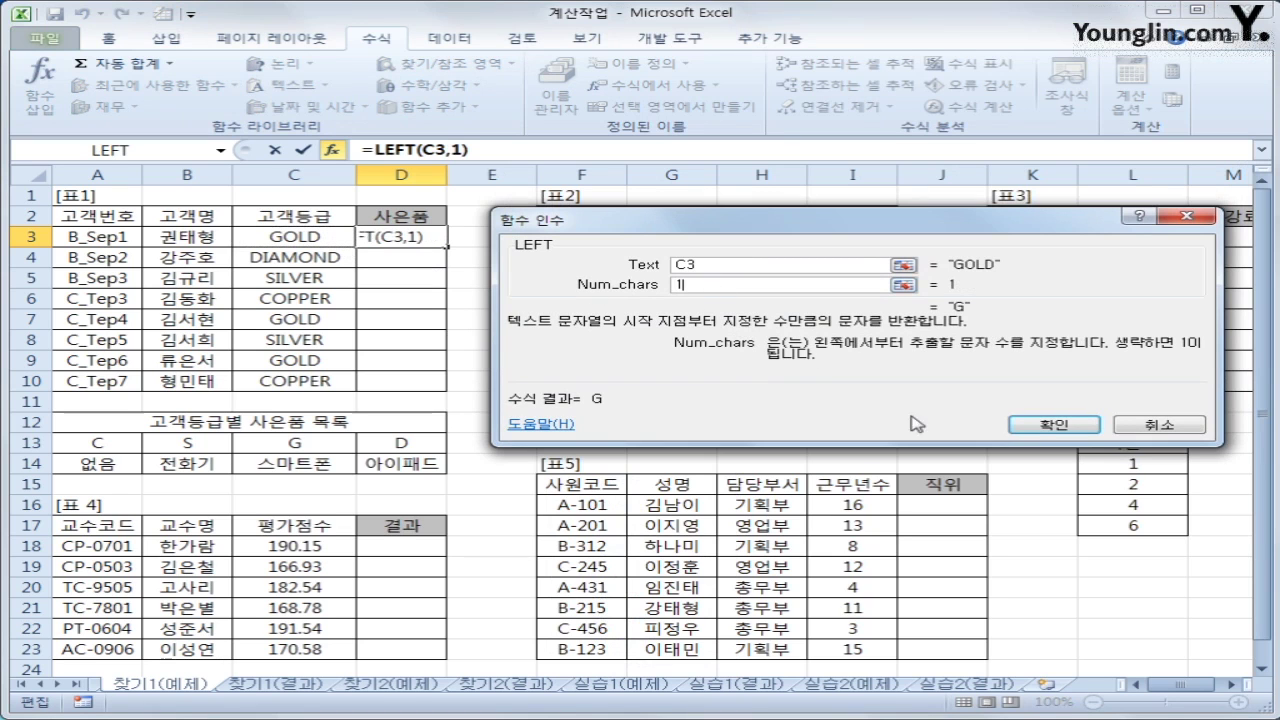
pyautogui.click(1053, 424)
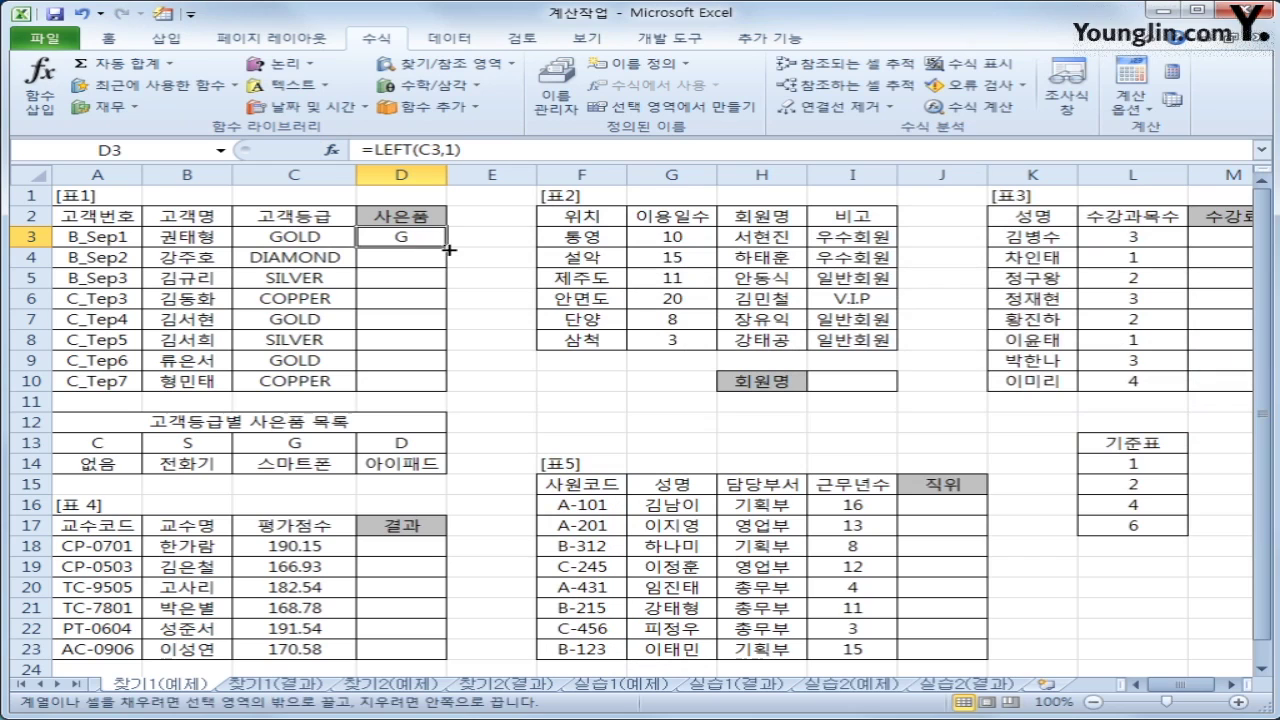
pyautogui.moveTo(449, 250); pyautogui.dragTo(451, 392)
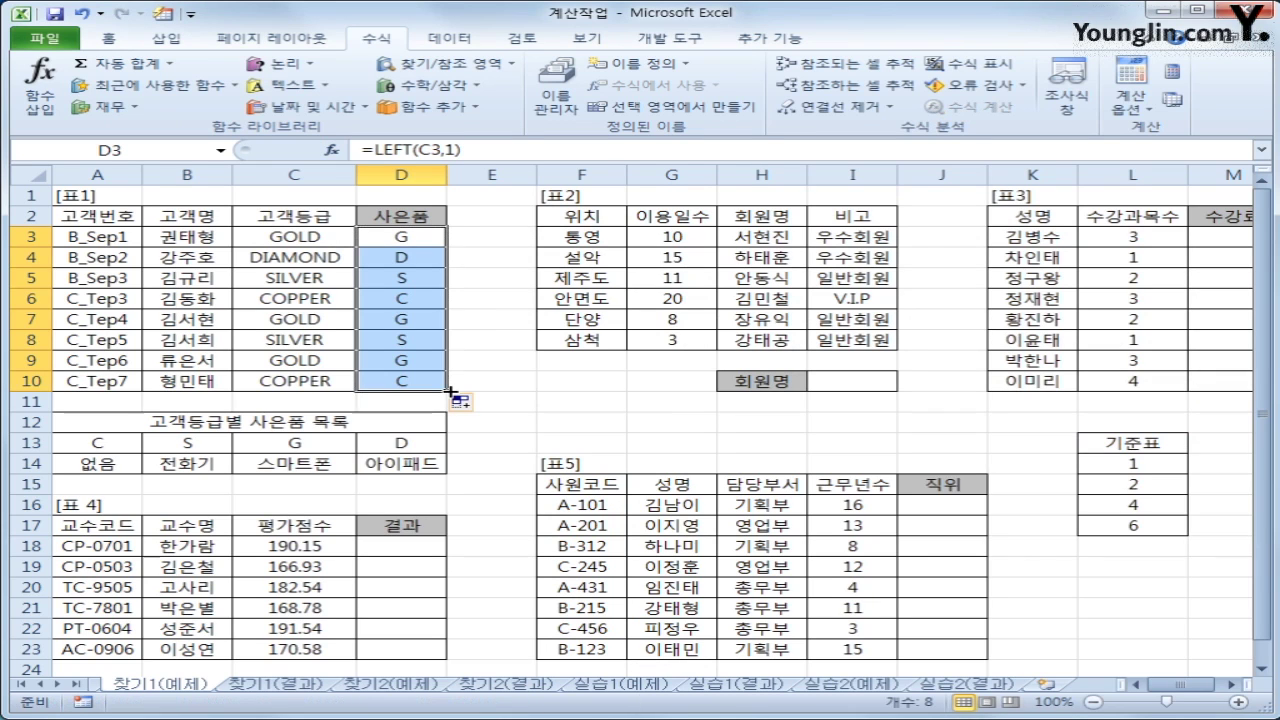
pyautogui.click(398, 236)
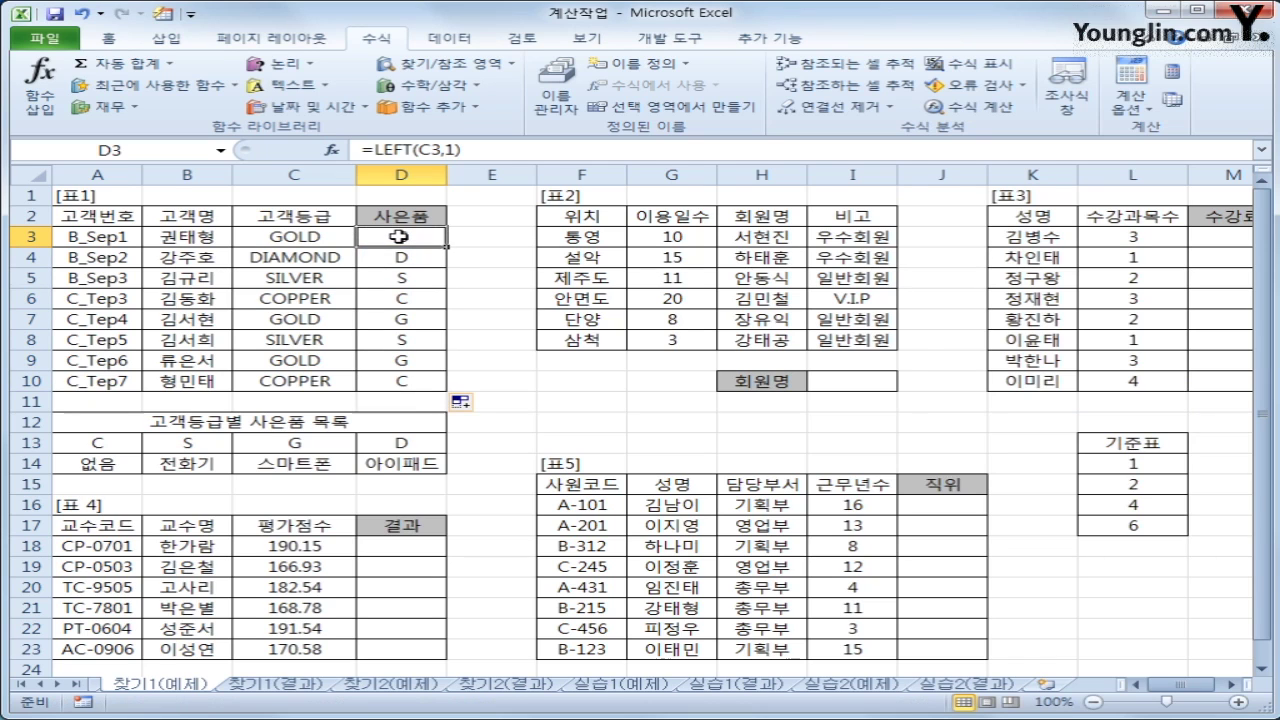
pyautogui.moveTo(100, 446); pyautogui.dragTo(396, 466)
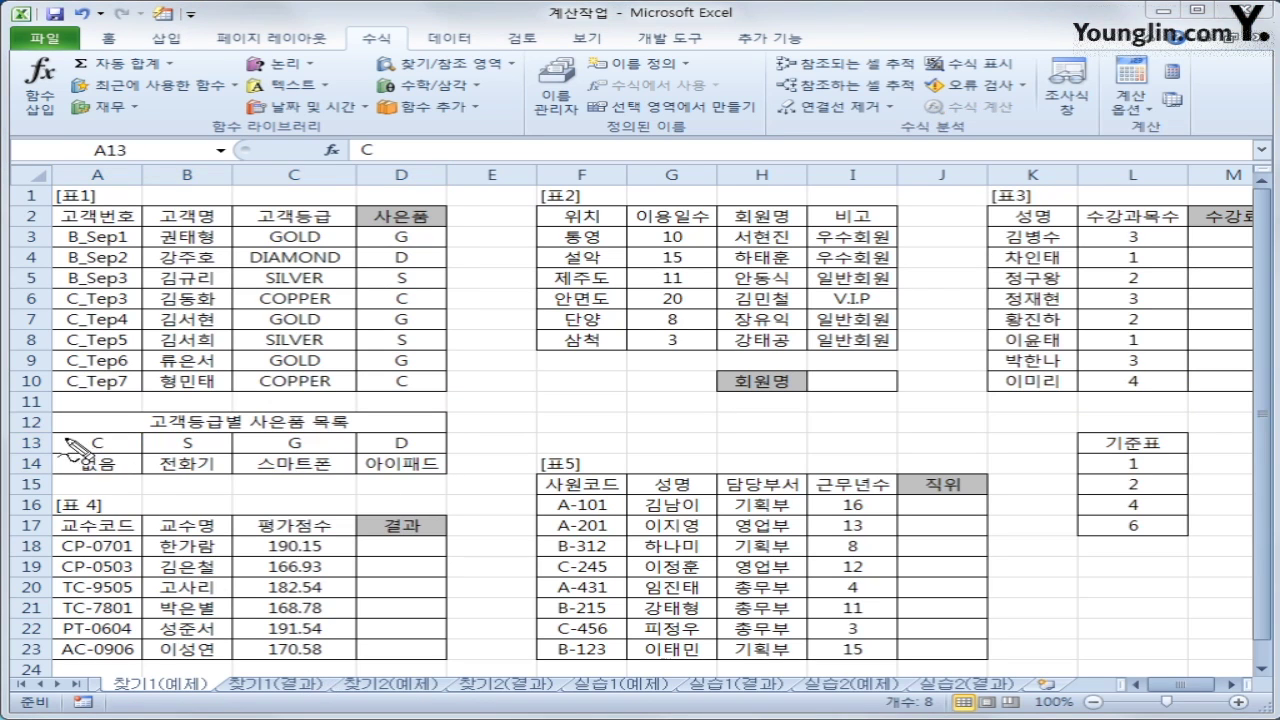
pyautogui.moveTo(66, 440)
pyautogui.mouseDown()
pyautogui.moveTo(62, 490)
pyautogui.moveTo(440, 490)
pyautogui.moveTo(445, 432)
pyautogui.moveTo(128, 440)
pyautogui.mouseUp()
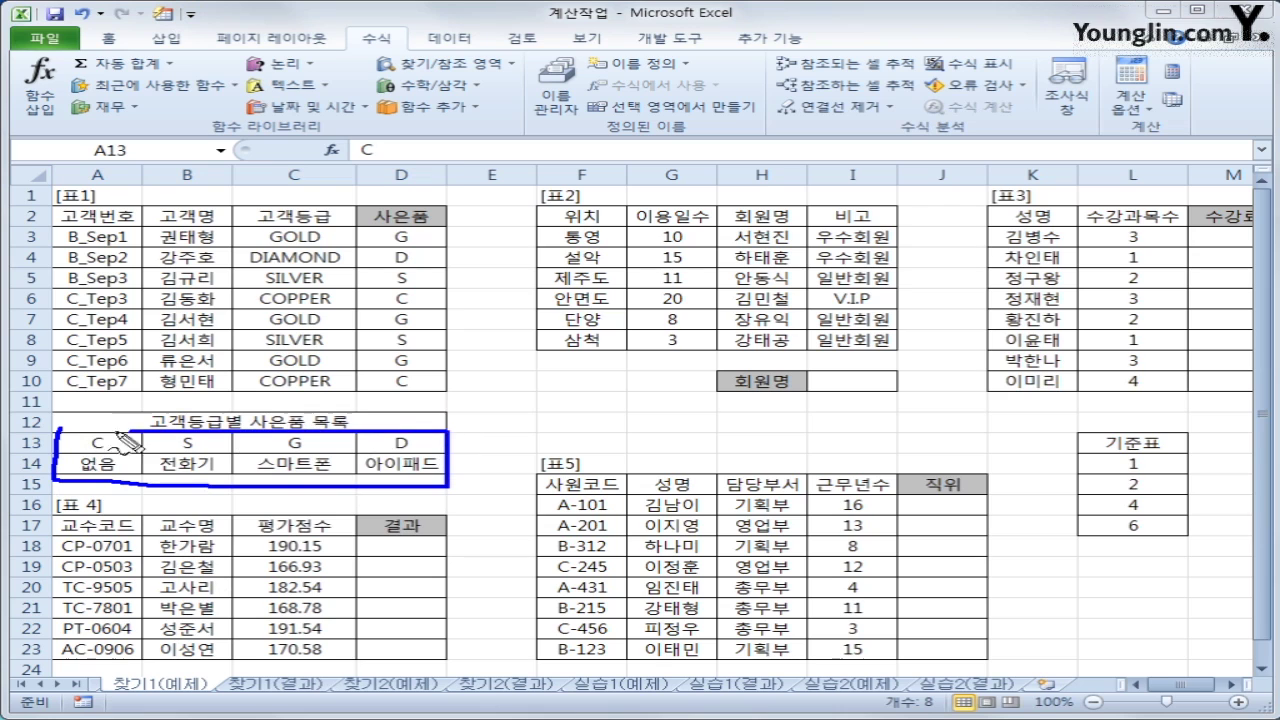
pyautogui.moveTo(266, 342)
pyautogui.mouseDown()
pyautogui.moveTo(266, 408)
pyautogui.moveTo(322, 362)
pyautogui.moveTo(462, 410)
pyautogui.moveTo(440, 395)
pyautogui.moveTo(552, 398)
pyautogui.mouseUp()
pyautogui.moveTo(558, 345)
pyautogui.mouseDown()
pyautogui.moveTo(560, 425)
pyautogui.moveTo(562, 410)
pyautogui.moveTo(605, 420)
pyautogui.mouseUp()
pyautogui.moveTo(490, 464)
pyautogui.mouseDown()
pyautogui.moveTo(490, 668)
pyautogui.moveTo(690, 528)
pyautogui.moveTo(490, 483)
pyautogui.mouseUp()
pyautogui.moveTo(505, 545); pyautogui.dragTo(615, 525)
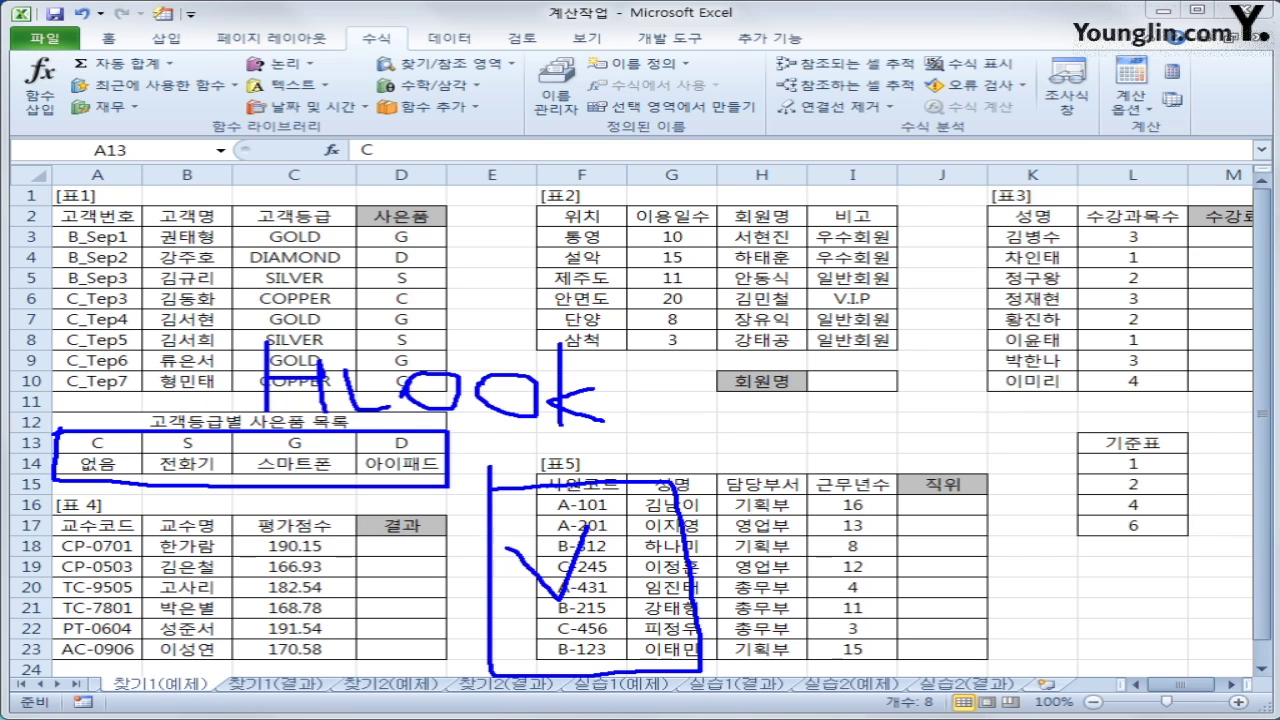
pyautogui.press('Escape')
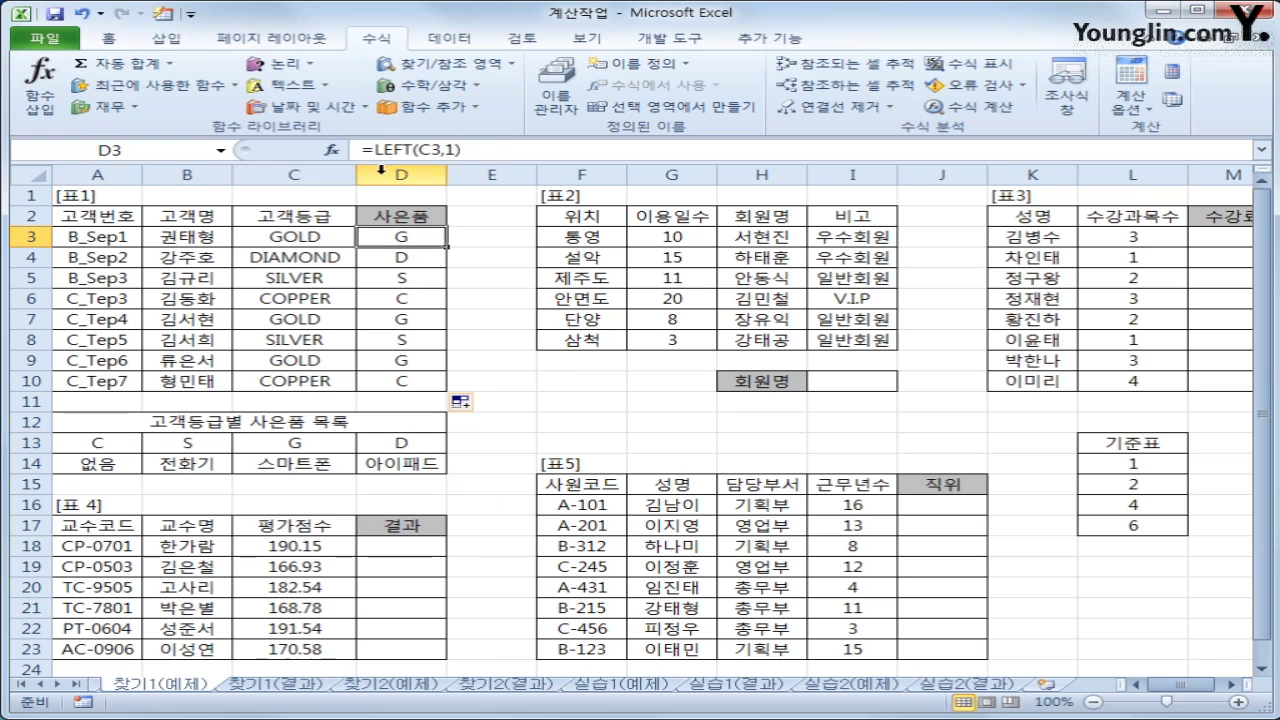
# Cut LEFT(C3,1) out of the formula in D3 and paste it as the Lookup_value of an HLOOKUP function.
pyautogui.moveTo(375, 150); pyautogui.dragTo(468, 149)
pyautogui.hotkey('ctrl', 'c')
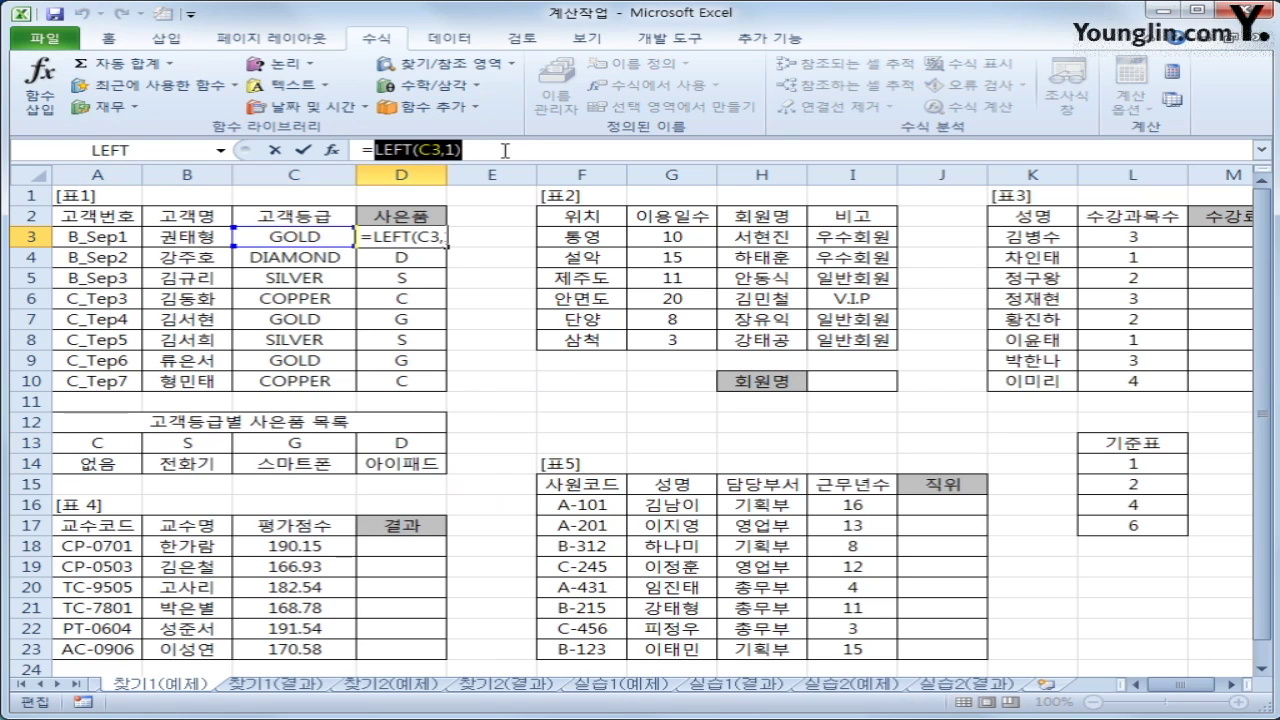
pyautogui.rightClick(447, 150)
pyautogui.click(475, 80)
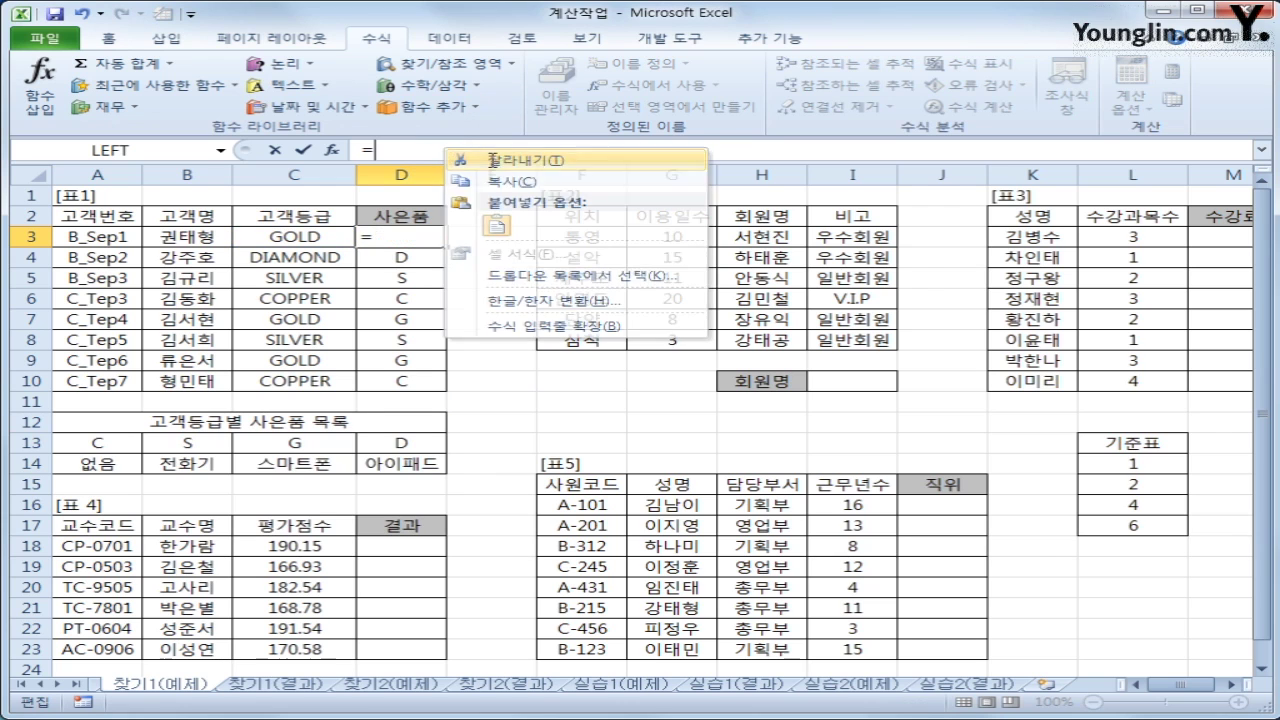
pyautogui.click(441, 64)
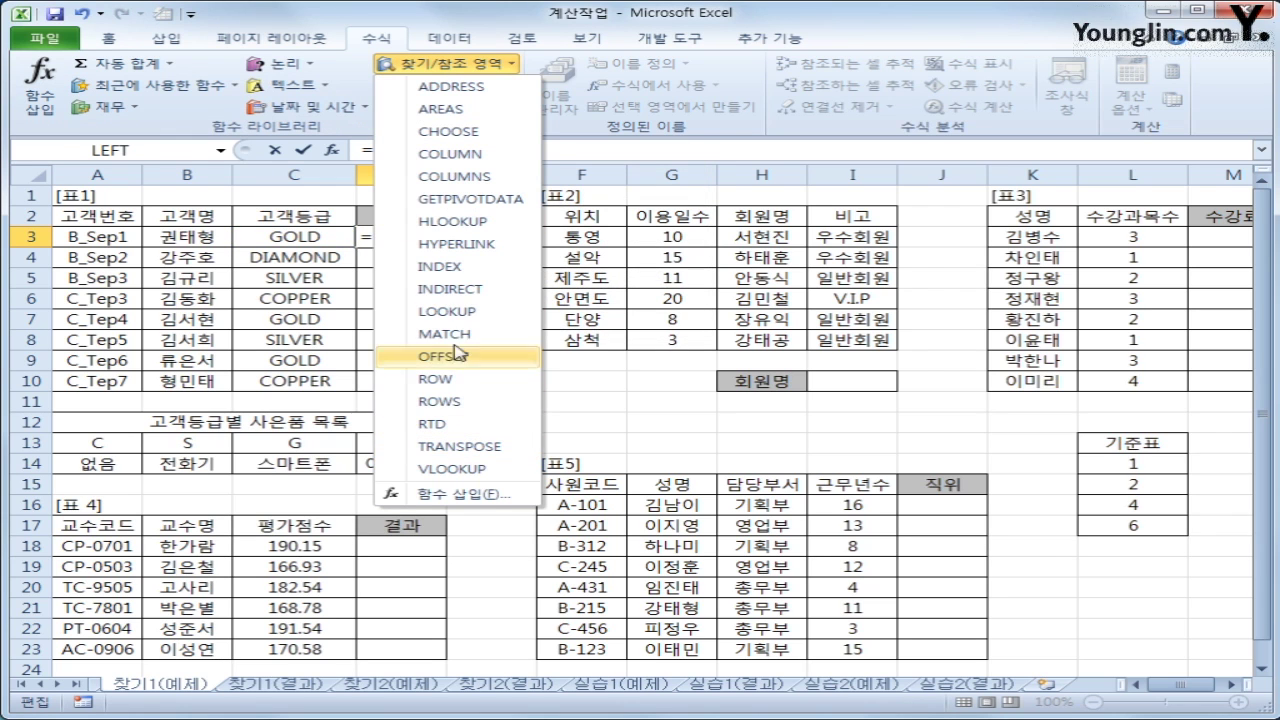
pyautogui.click(450, 221)
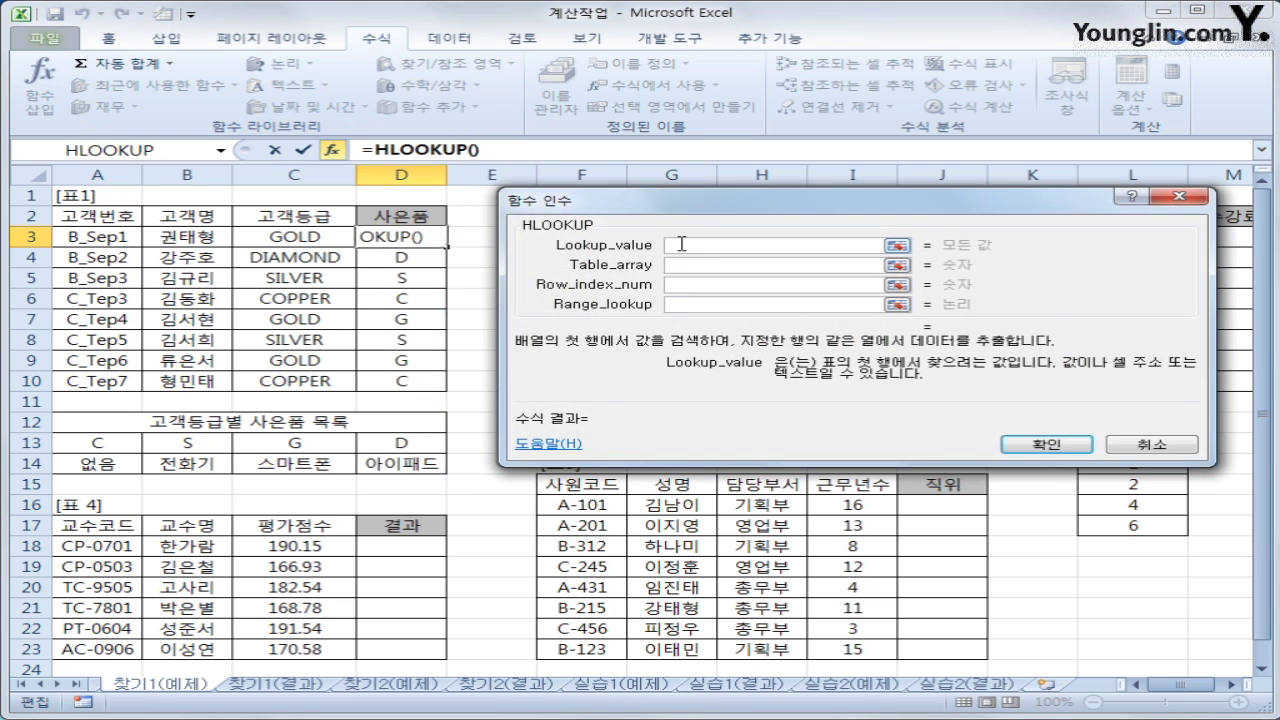
pyautogui.rightClick(681, 243)
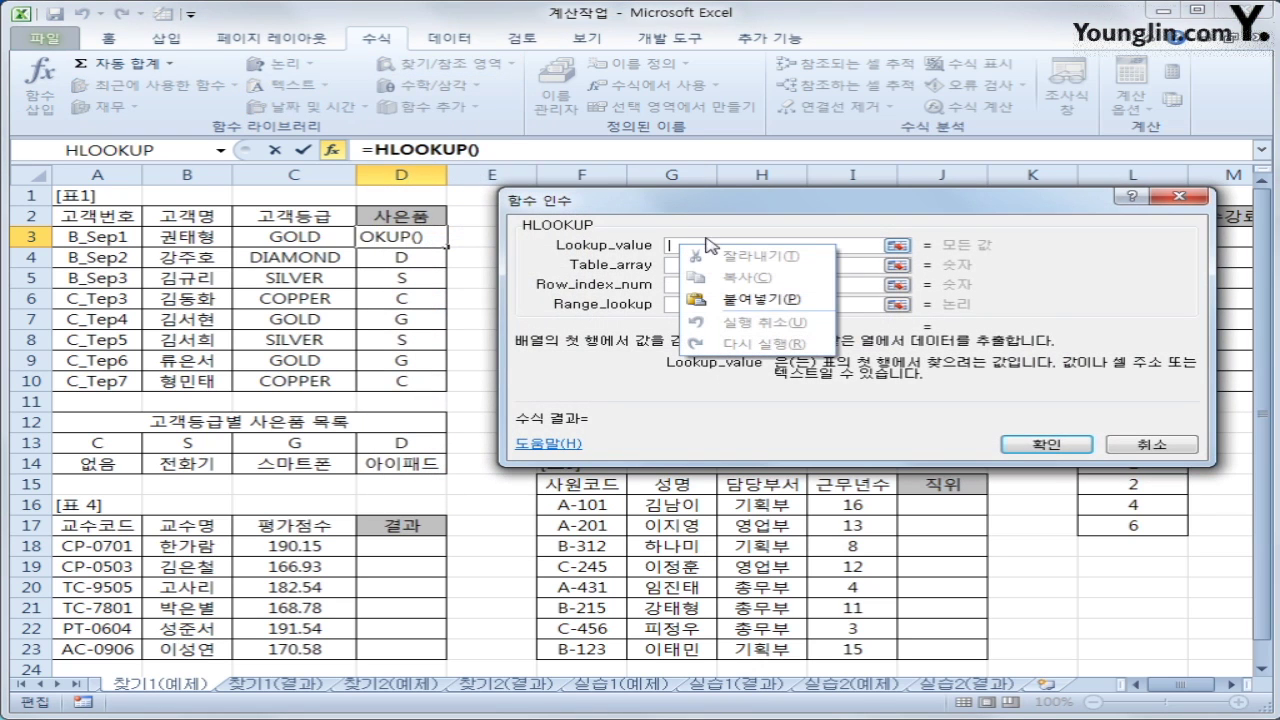
pyautogui.click(760, 299)
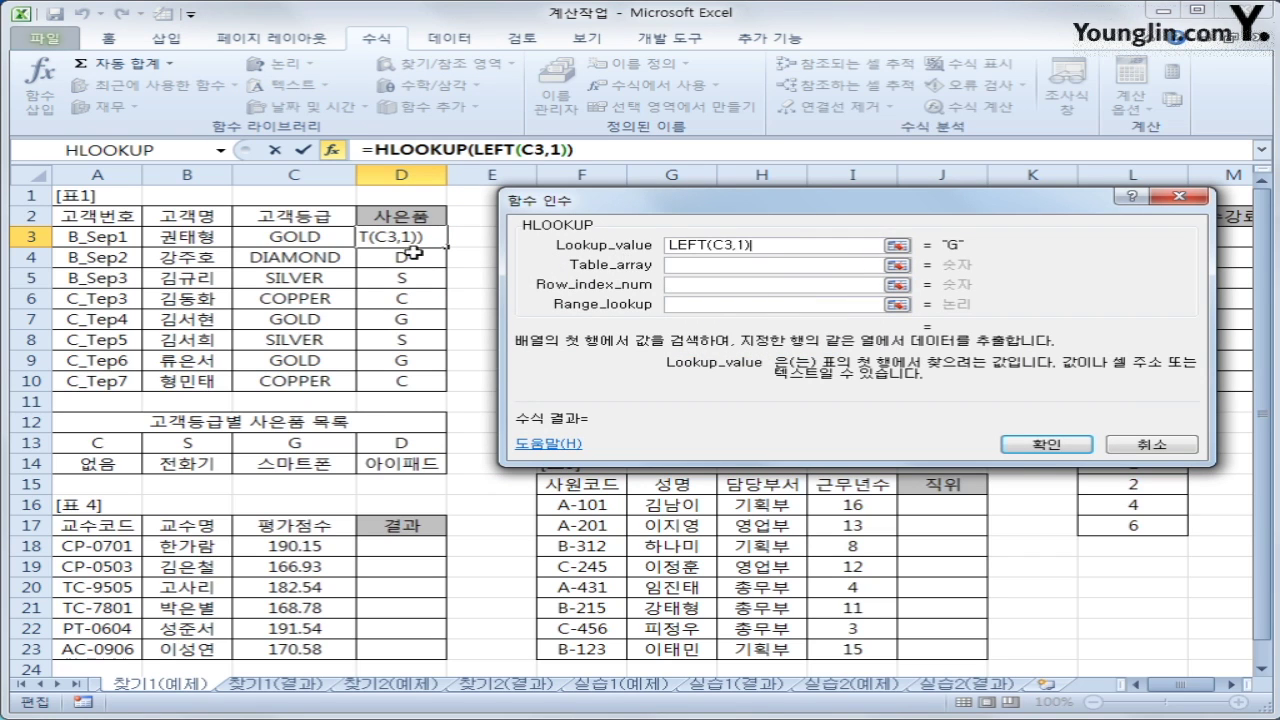
# Set the HLOOKUP Table_array to the gift list A13:D14 as the absolute reference $A$13:$D$14.
pyautogui.click(686, 263)
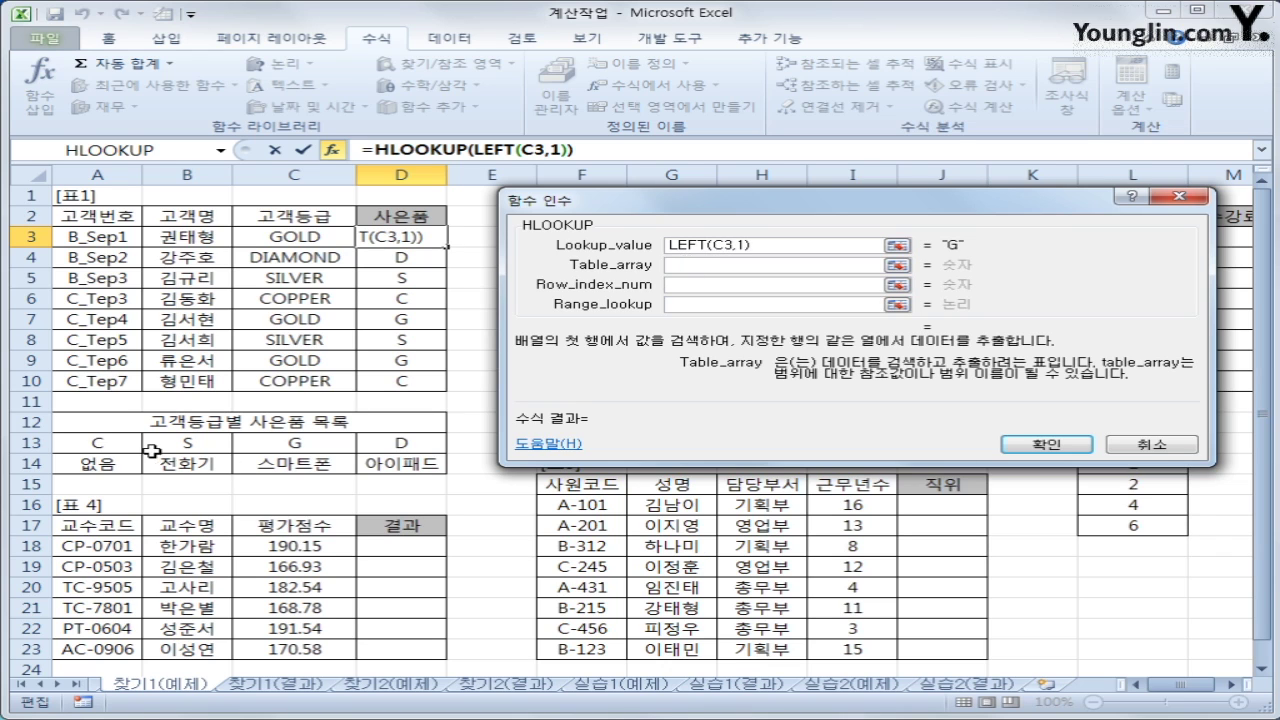
pyautogui.moveTo(122, 443); pyautogui.dragTo(395, 466)
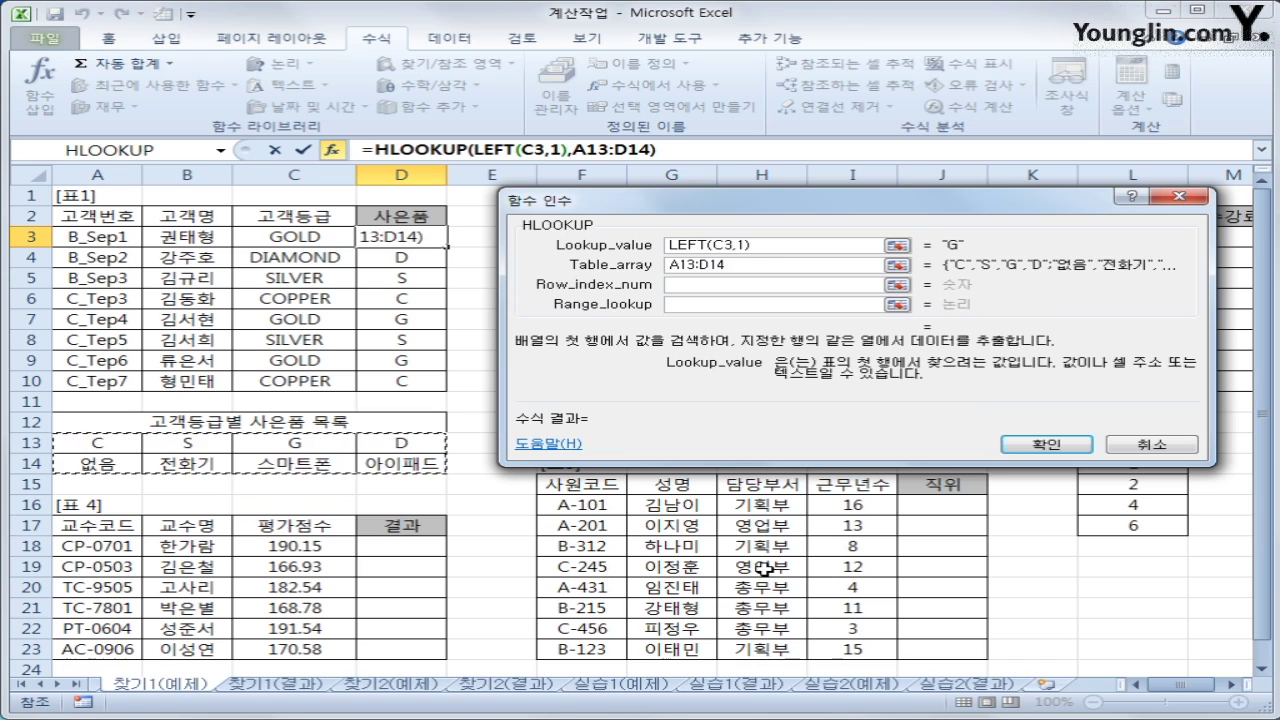
pyautogui.press('F4')
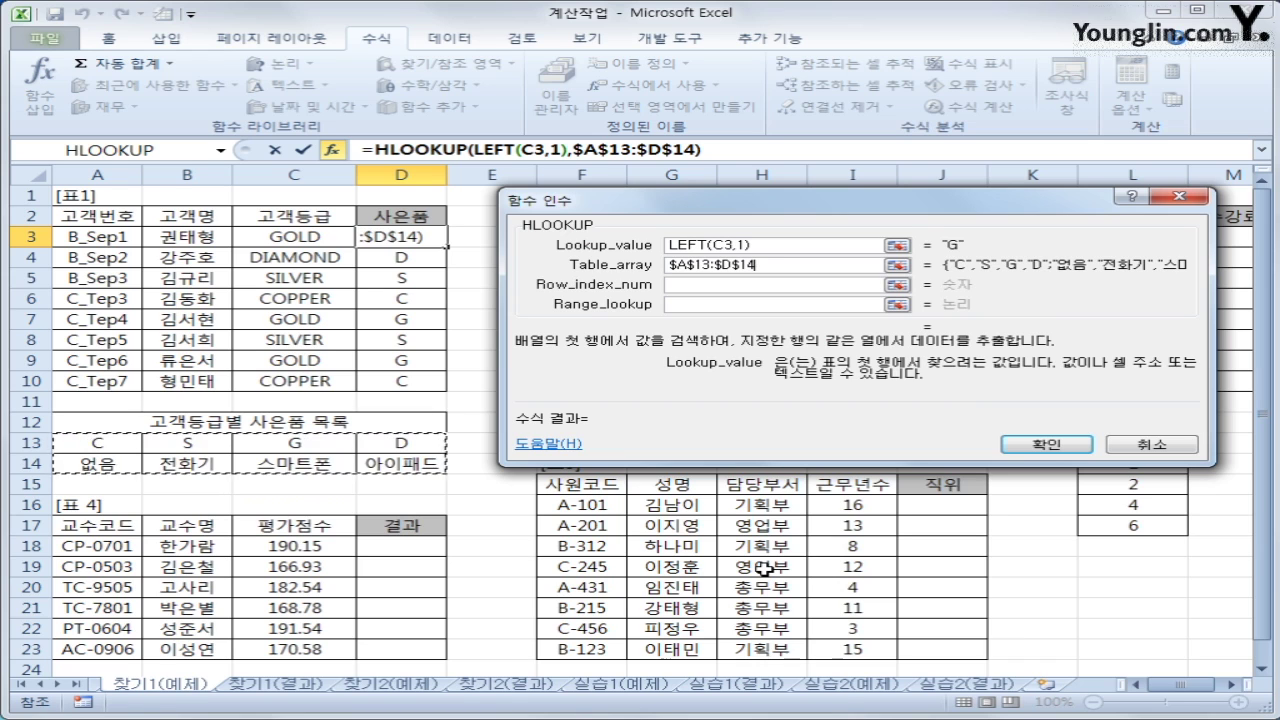
pyautogui.click(762, 284)
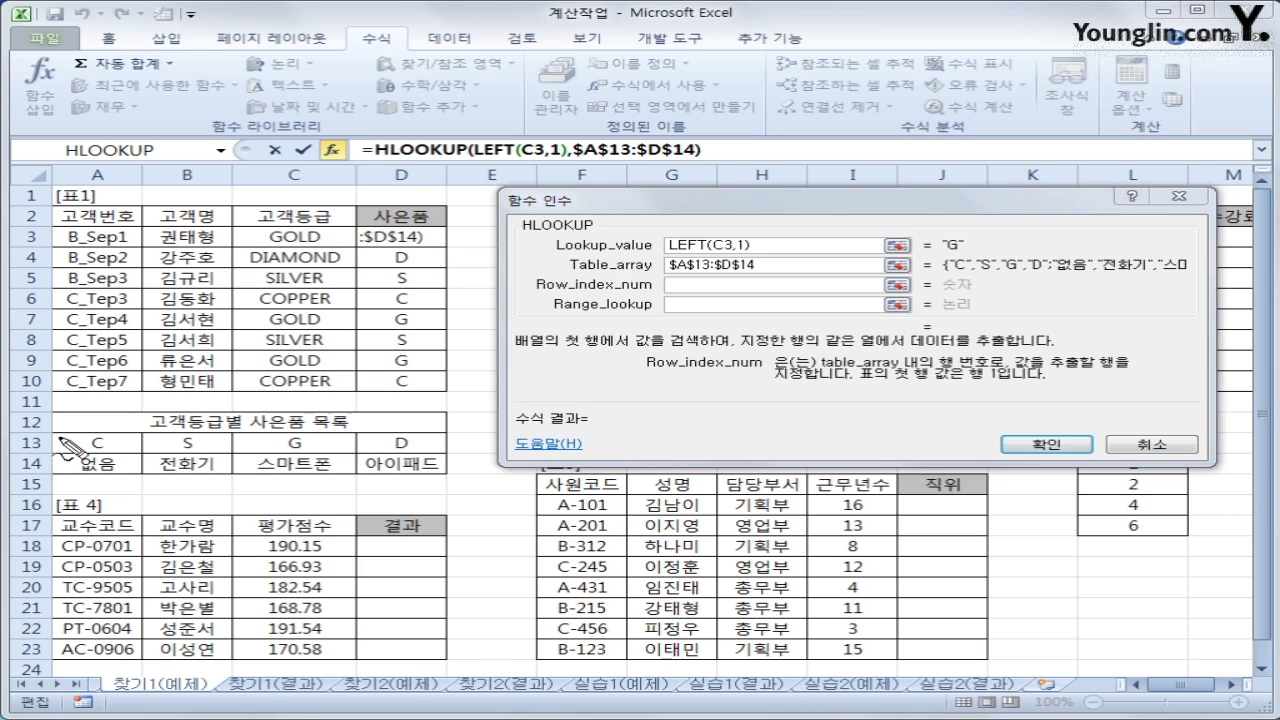
pyautogui.moveTo(60, 436)
pyautogui.mouseDown()
pyautogui.moveTo(48, 485)
pyautogui.moveTo(410, 492)
pyautogui.moveTo(455, 432)
pyautogui.moveTo(90, 441)
pyautogui.moveTo(395, 440)
pyautogui.mouseUp()
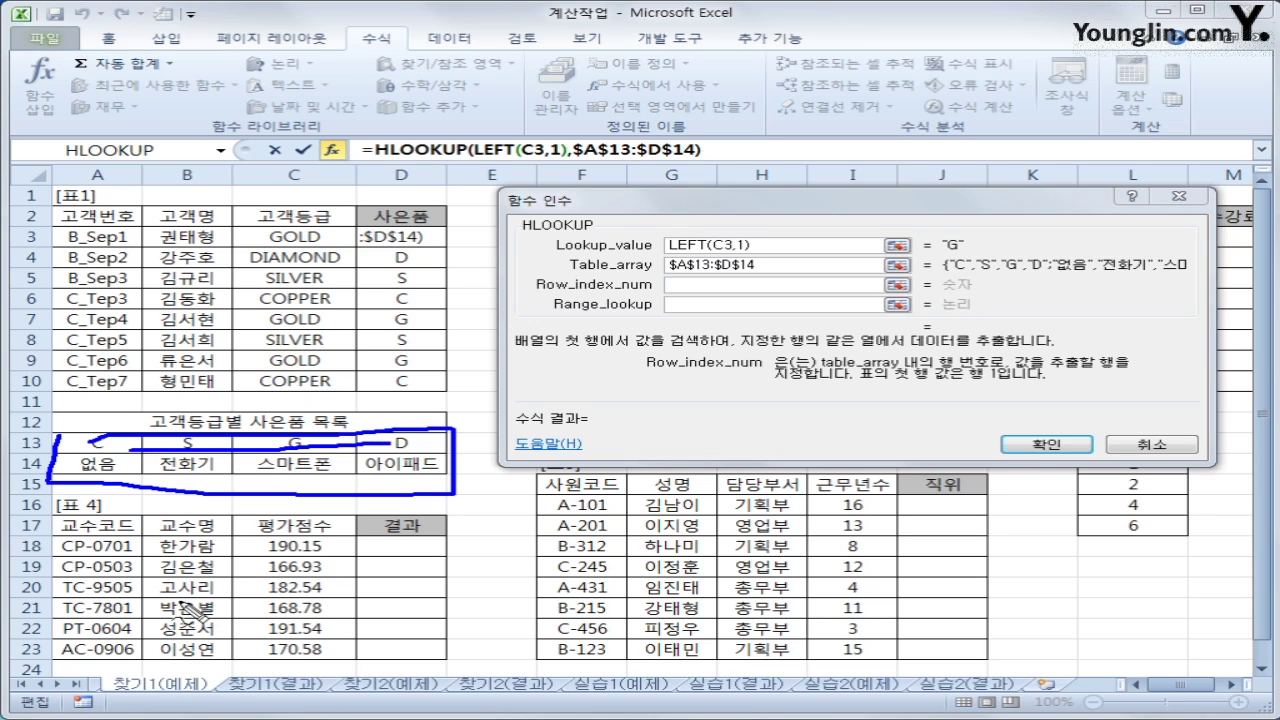
pyautogui.moveTo(136, 470)
pyautogui.mouseDown()
pyautogui.moveTo(393, 464)
pyautogui.moveTo(441, 484)
pyautogui.mouseUp()
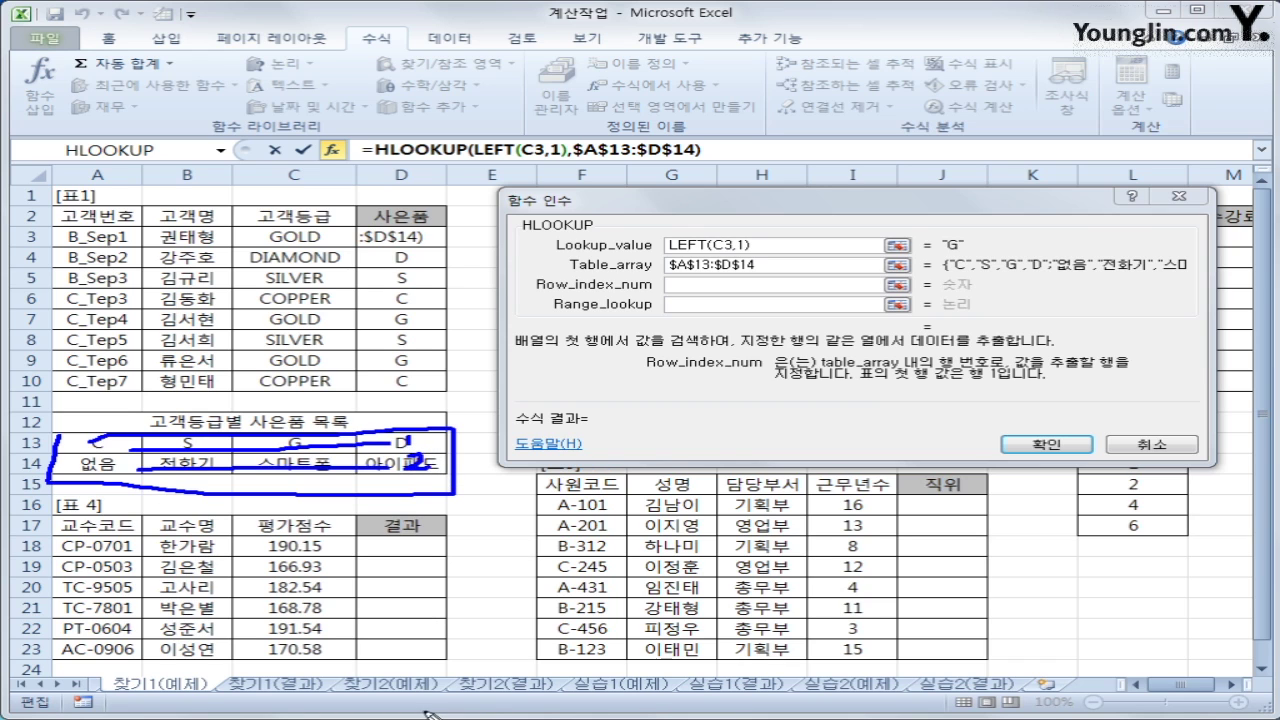
pyautogui.press('Escape')
# Complete the HLOOKUP with Row_index_num 2 and Range_lookup 0, and fill the formula from D3 down to D10.
pyautogui.click(687, 286)
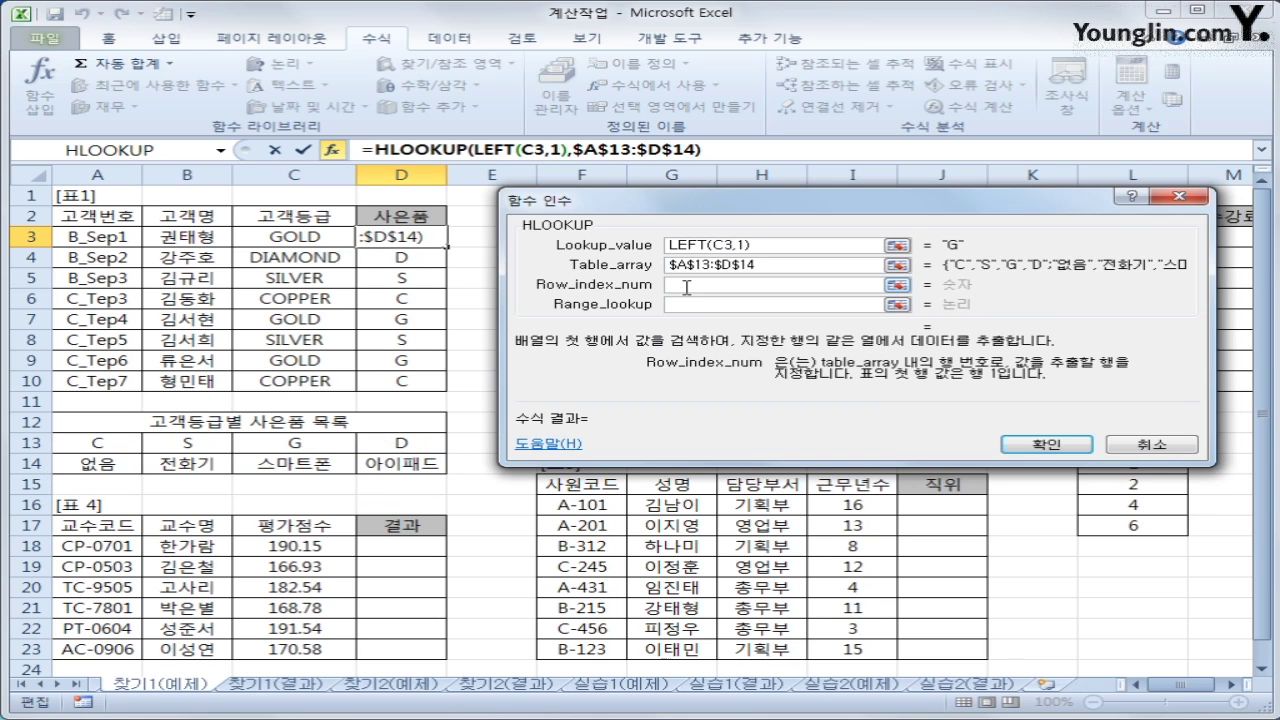
pyautogui.write('2')
pyautogui.press('Tab')
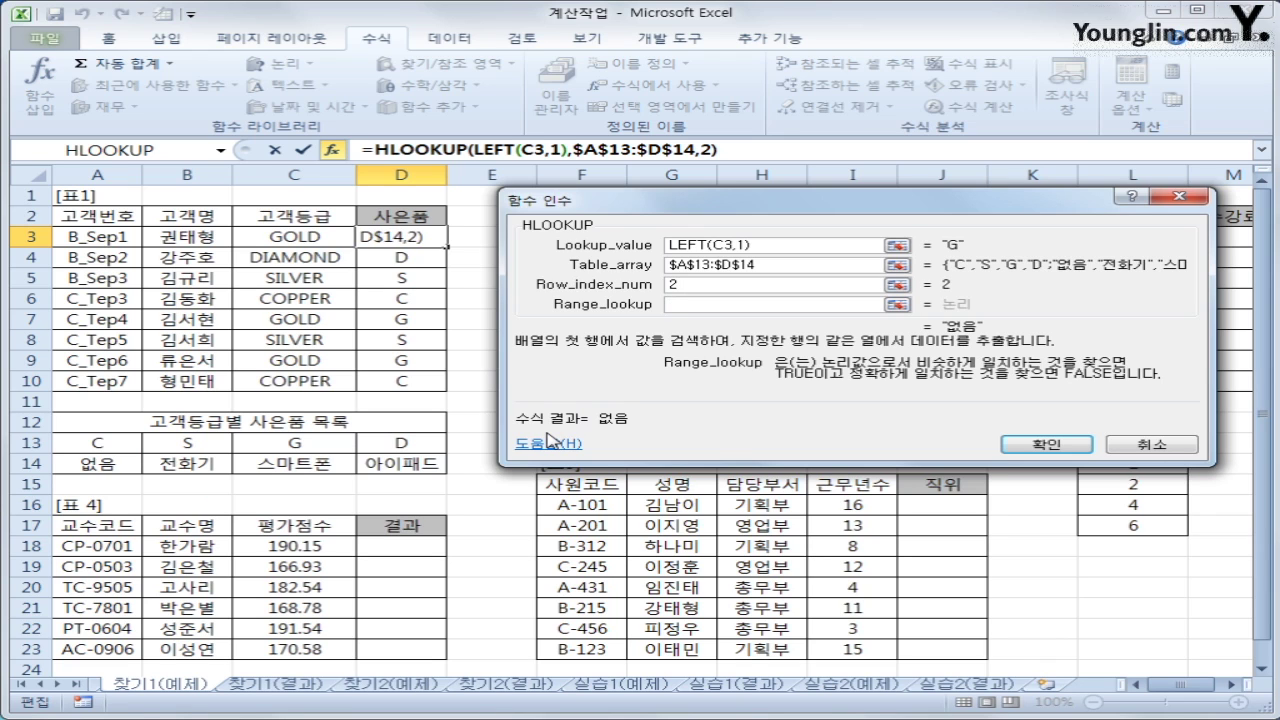
pyautogui.write('0')
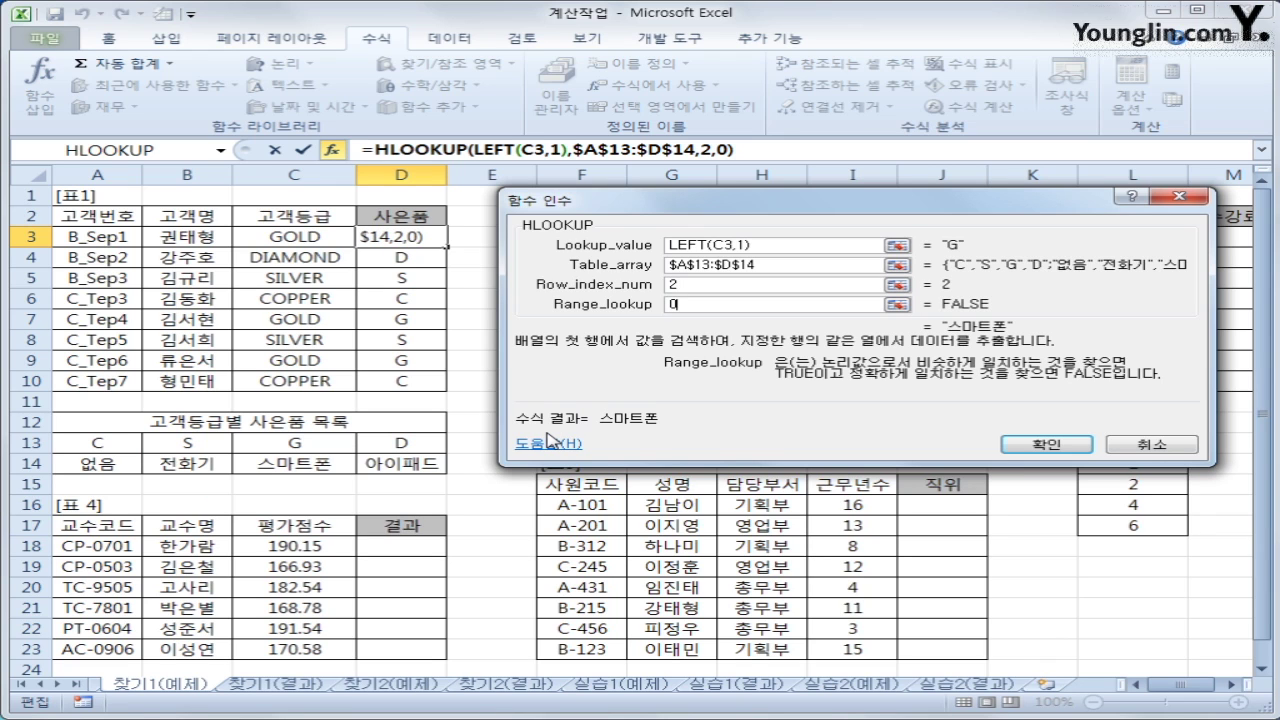
pyautogui.click(1020, 444)
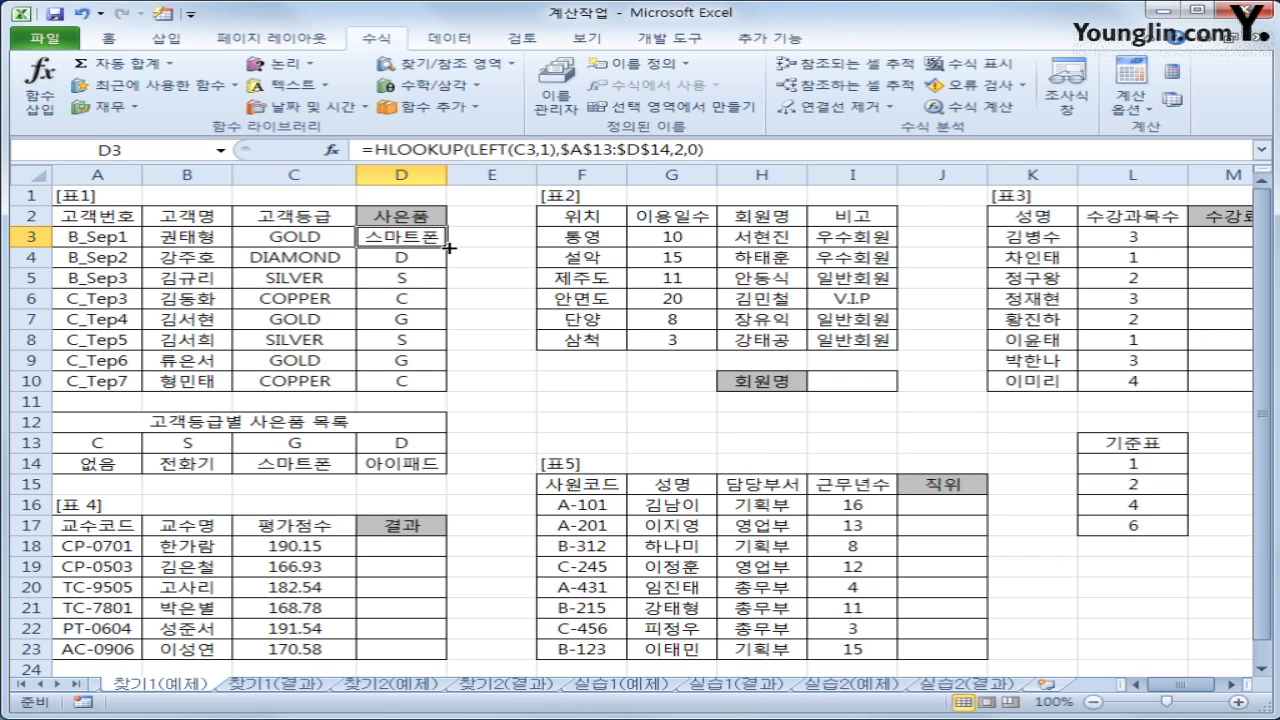
pyautogui.moveTo(449, 247); pyautogui.dragTo(449, 390)
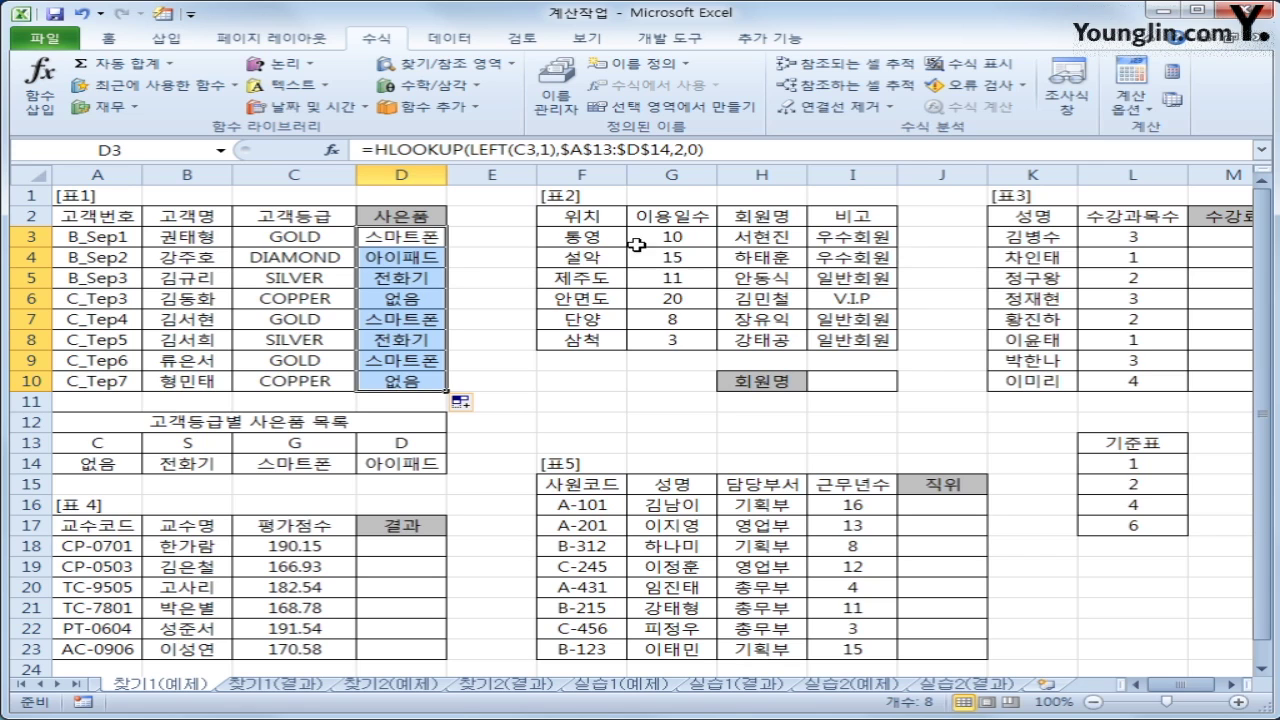
# Examine the 회원명 result cell I10 and the 이용일수 values in G3:G8 of [표2].
pyautogui.click(863, 381)
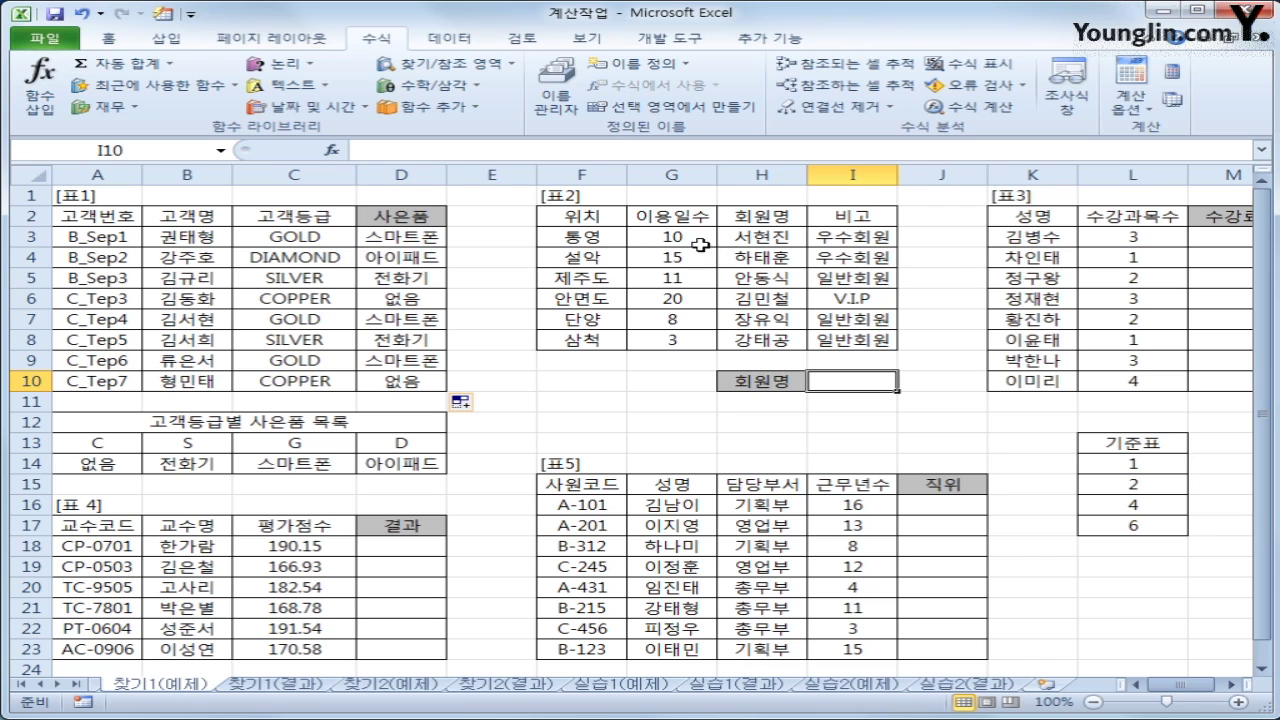
pyautogui.moveTo(700, 240); pyautogui.dragTo(684, 349)
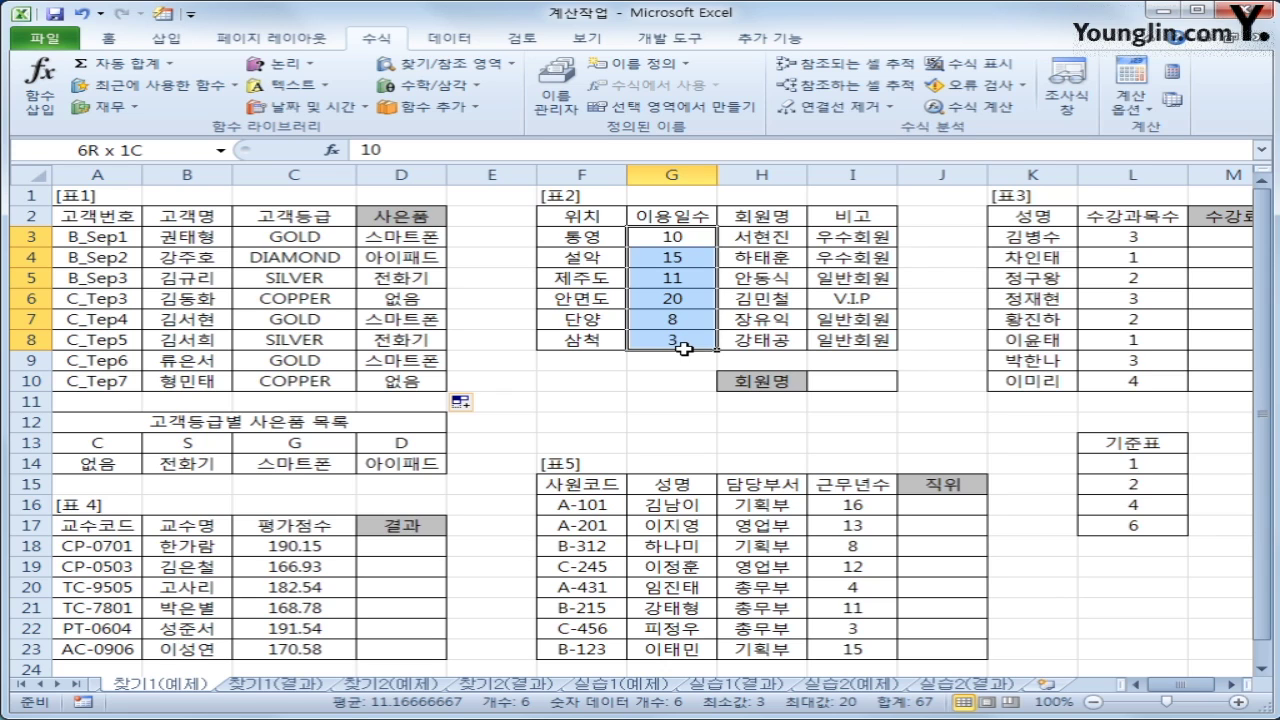
pyautogui.moveTo(684, 349); pyautogui.dragTo(684, 349)
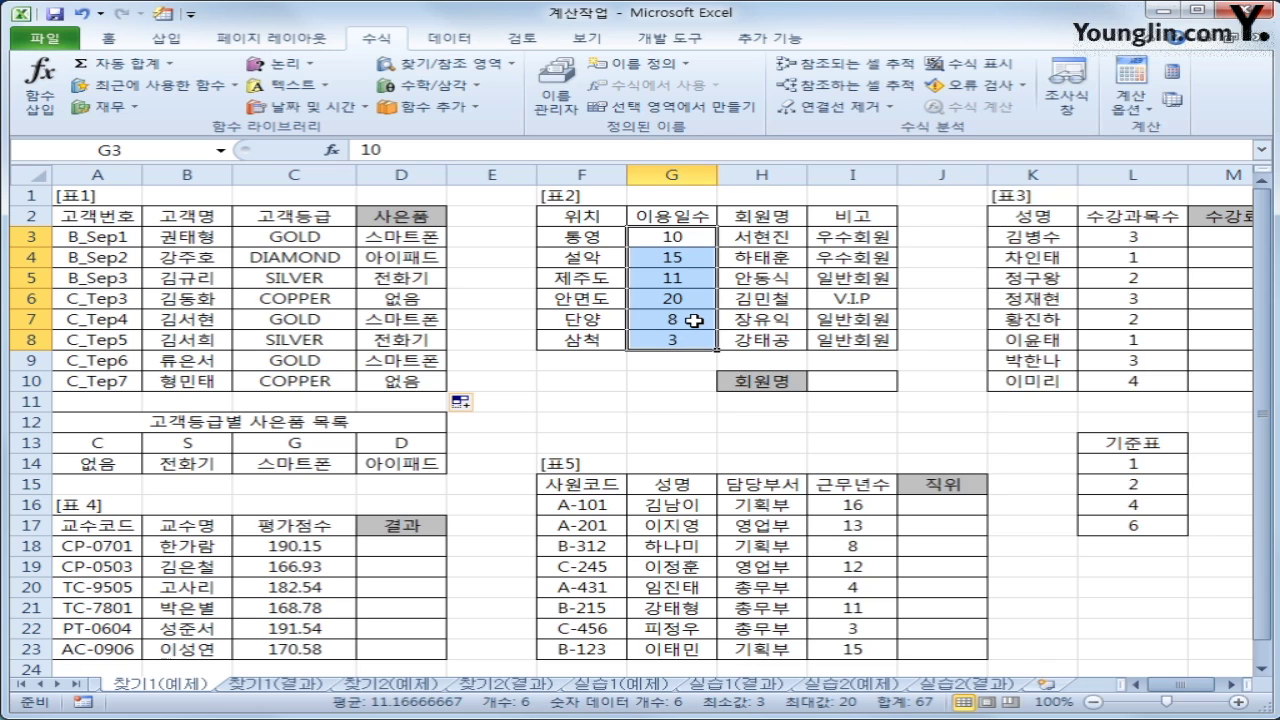
# Compare the 이용일수 values with the 회원명 entries in G3:H8 of [표2] for the result cell I10.
pyautogui.click(882, 383)
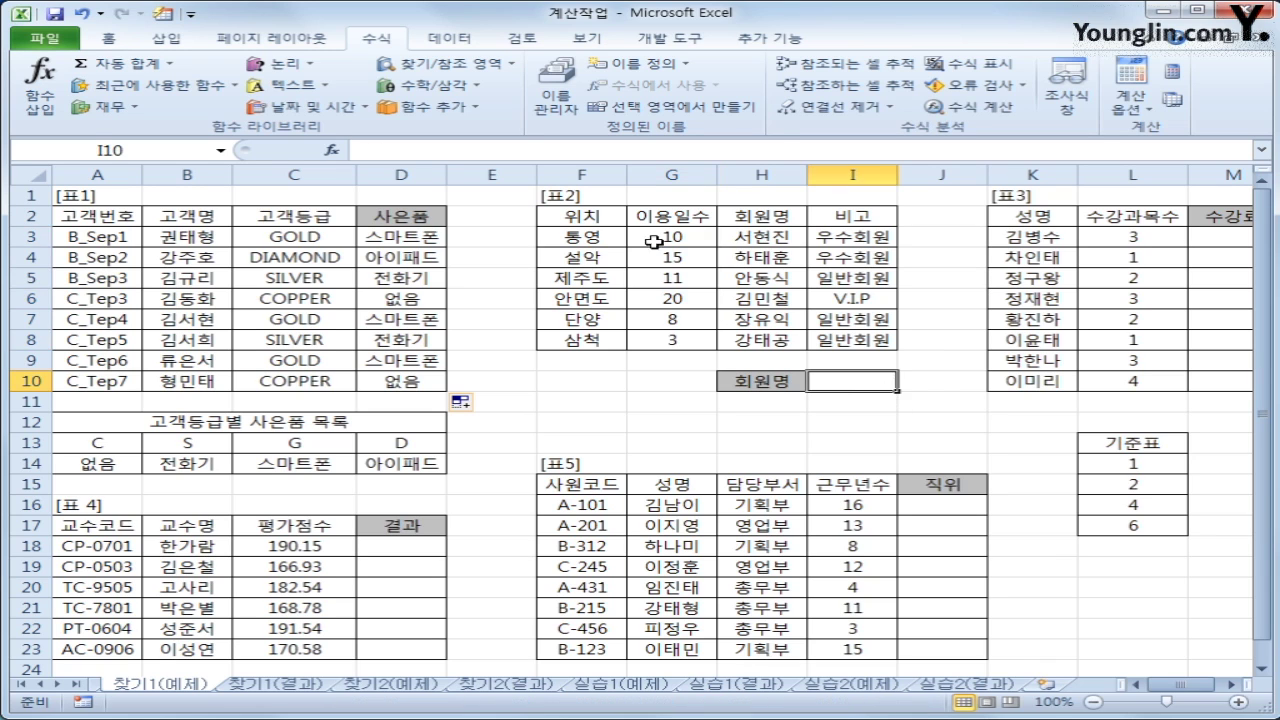
pyautogui.moveTo(652, 238); pyautogui.dragTo(674, 336)
pyautogui.click(668, 297)
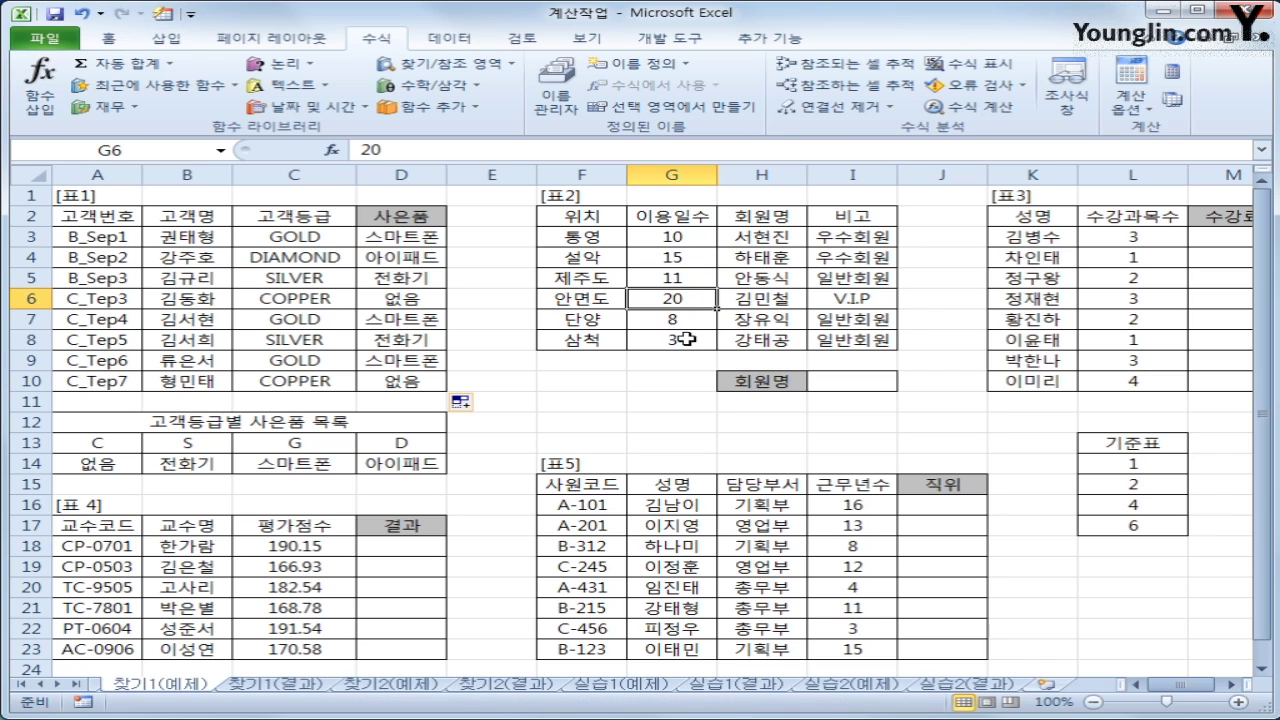
pyautogui.click(768, 300)
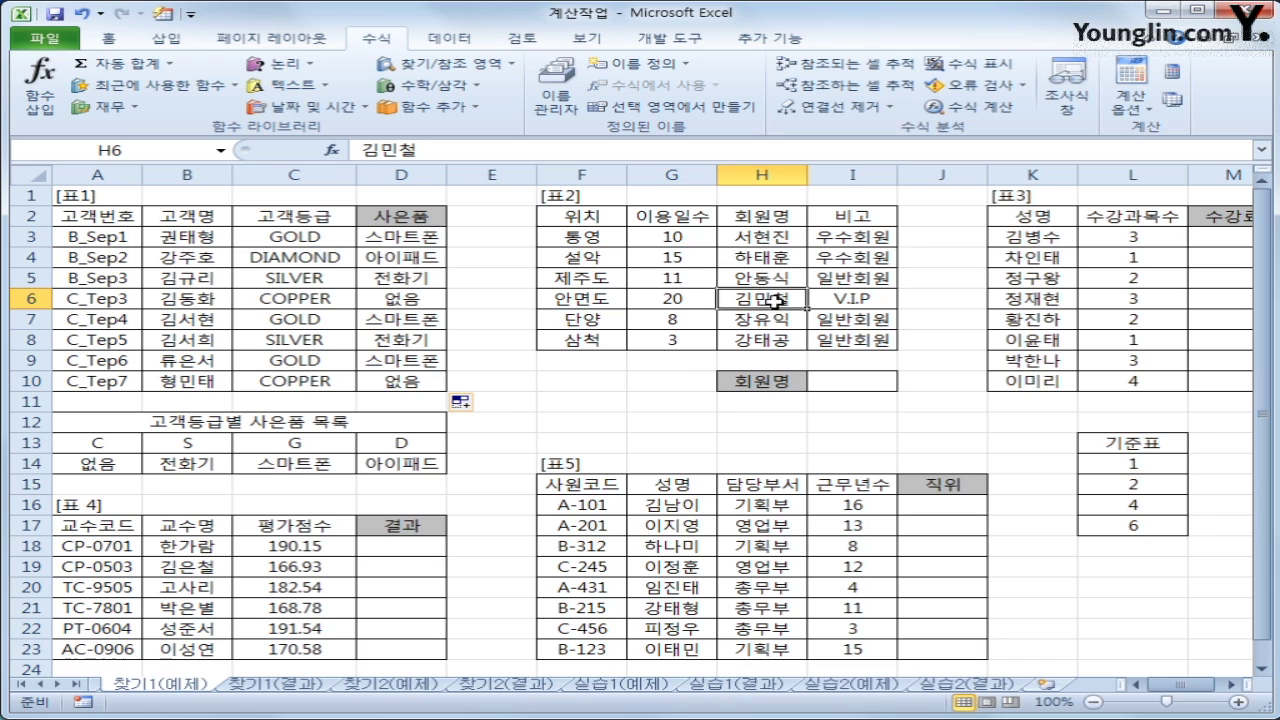
pyautogui.click(849, 381)
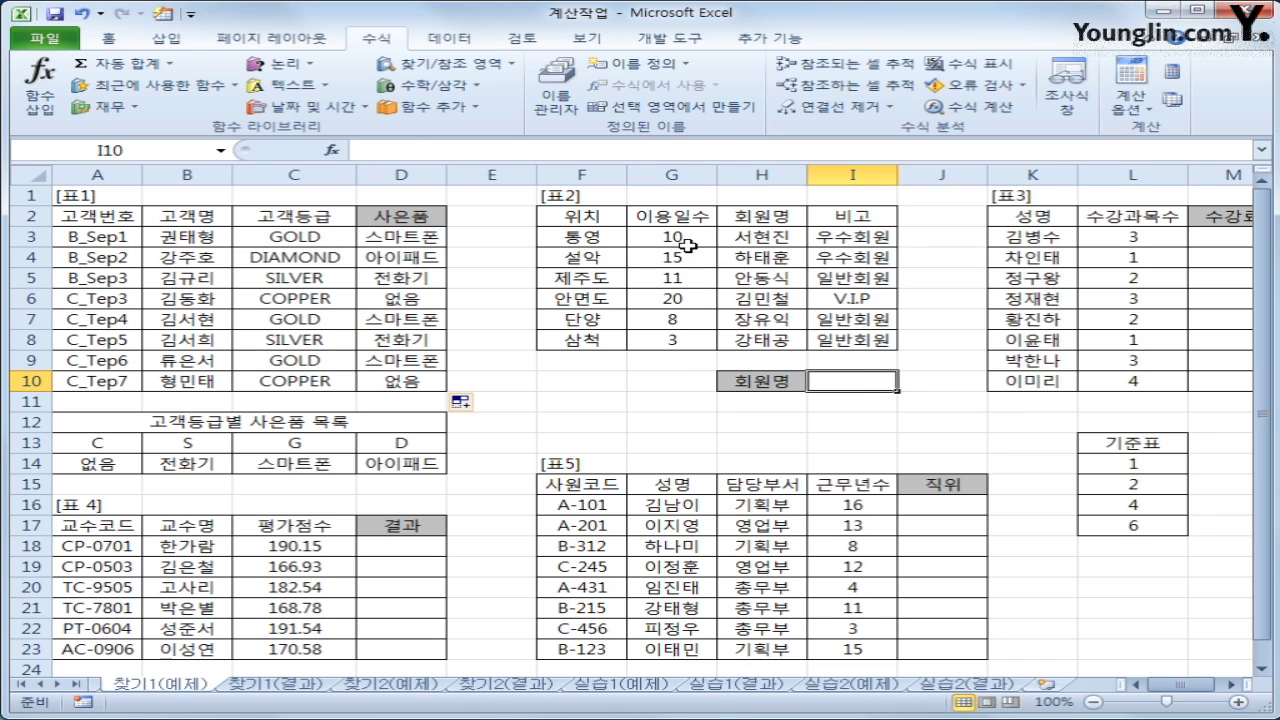
pyautogui.moveTo(688, 246); pyautogui.dragTo(740, 345)
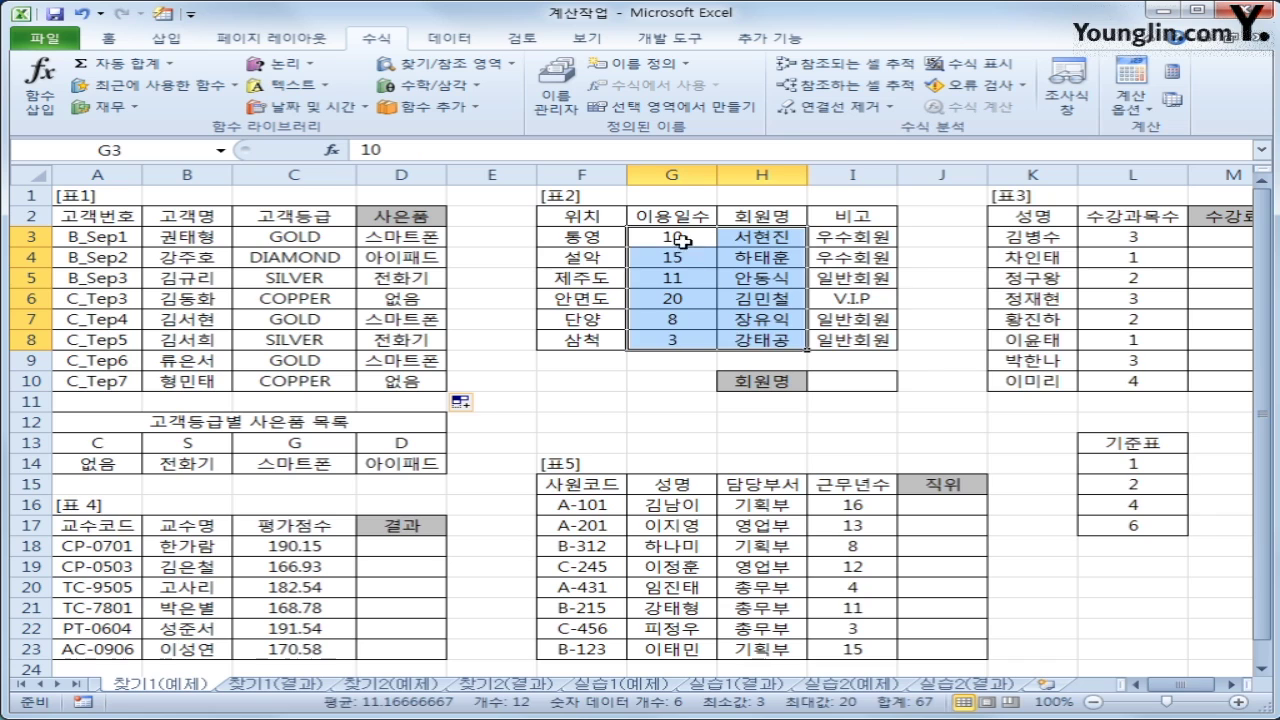
pyautogui.moveTo(683, 244); pyautogui.dragTo(748, 340)
pyautogui.click(835, 388)
pyautogui.moveTo(690, 238); pyautogui.dragTo(752, 340)
# Enter a LARGE function in I10 with Array G3:G8 and K 1 to find the longest 이용일수.
pyautogui.click(842, 386)
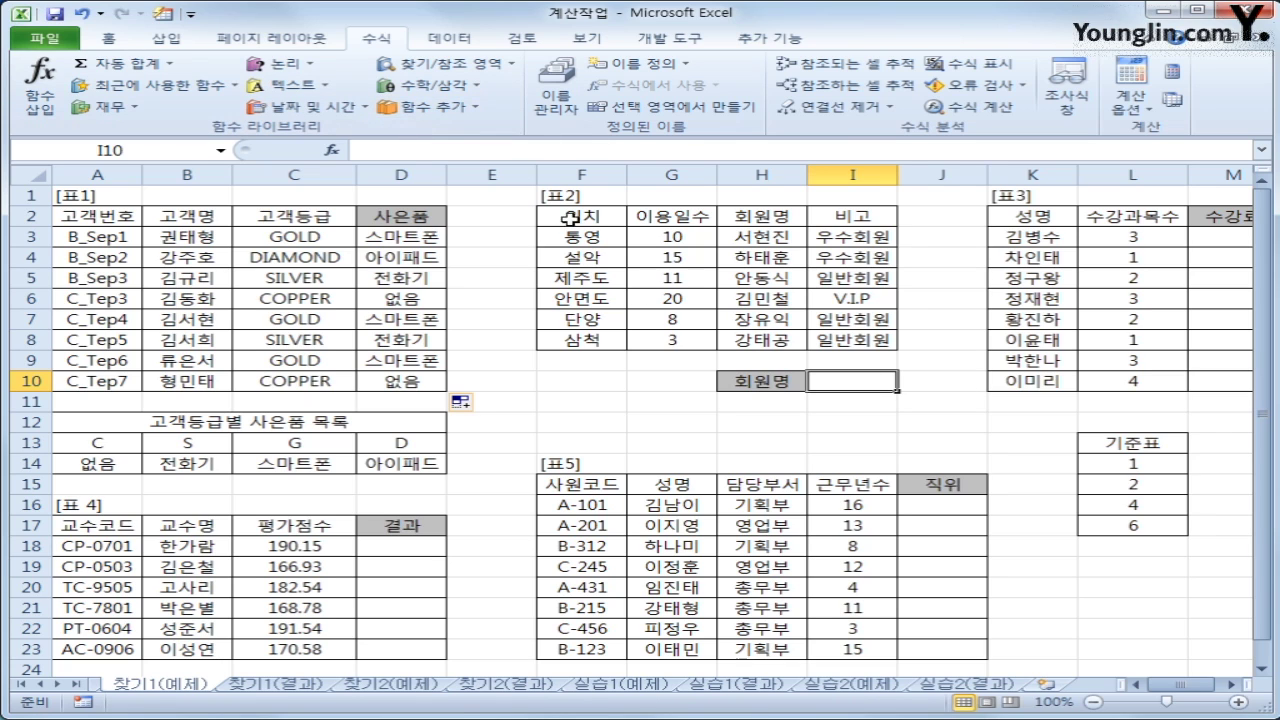
pyautogui.click(300, 90)
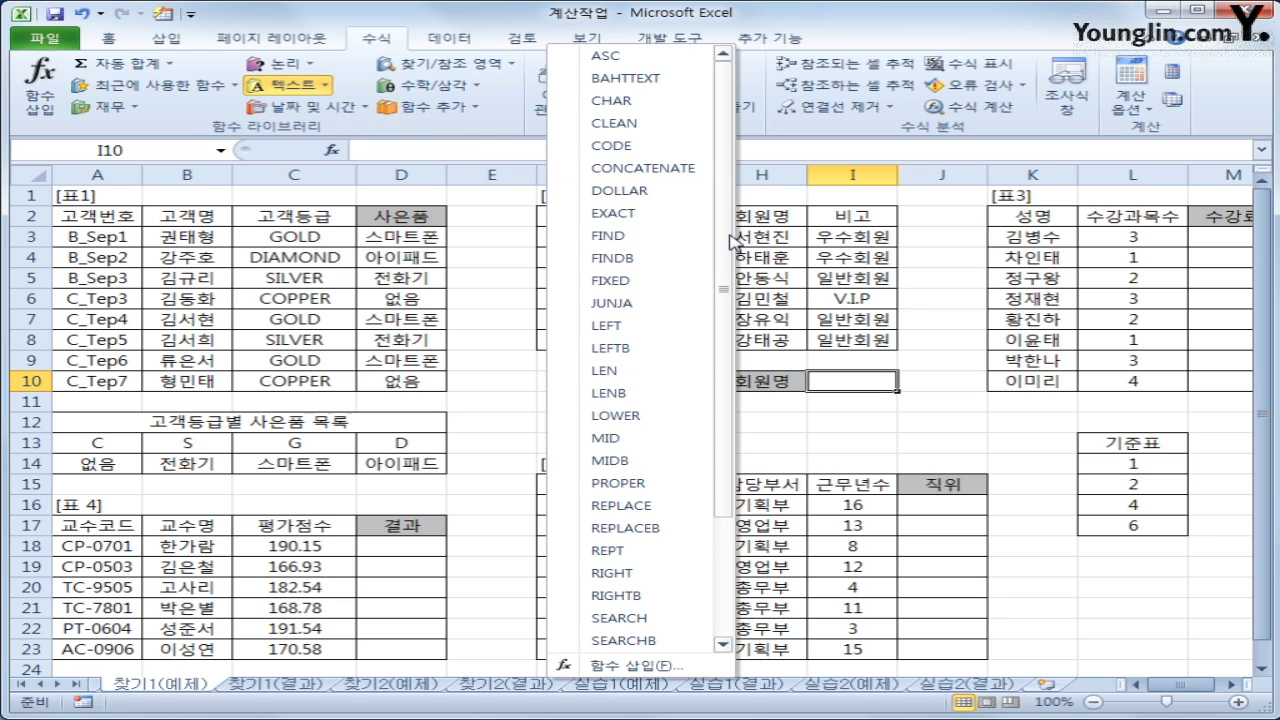
pyautogui.click(427, 106)
pyautogui.moveTo(445, 130)
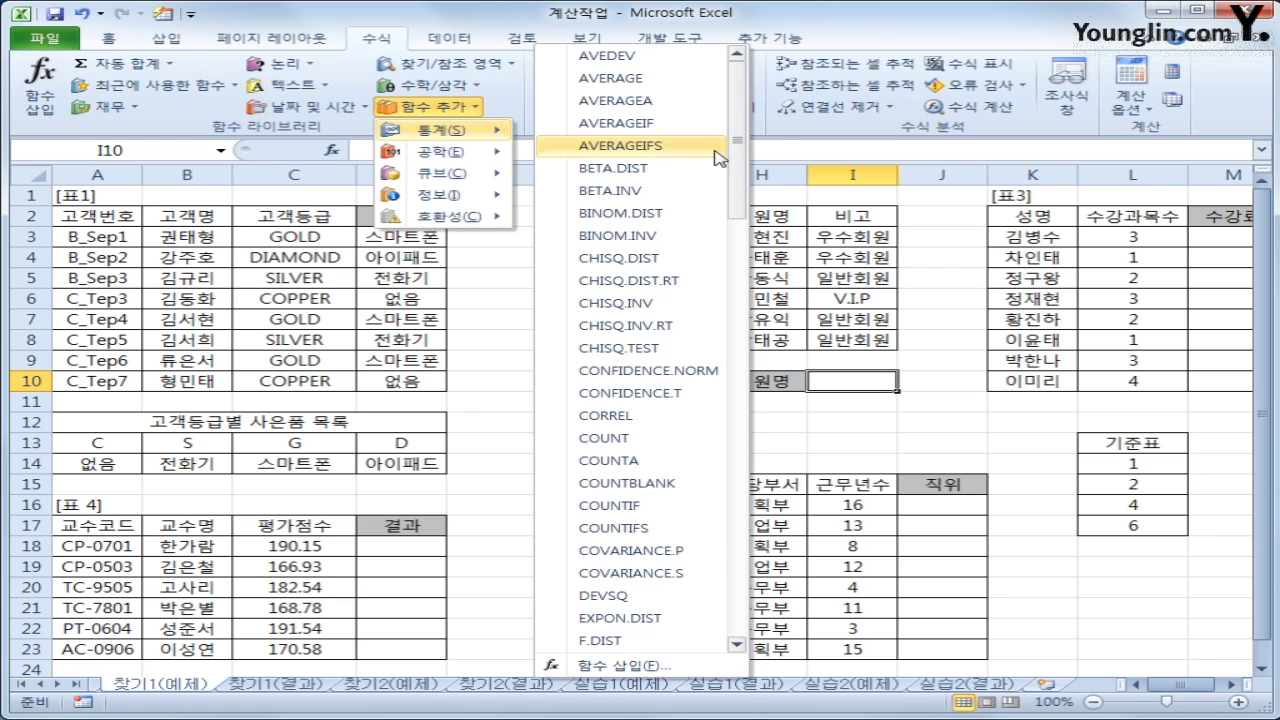
pyautogui.moveTo(745, 172); pyautogui.dragTo(747, 312)
pyautogui.click(620, 540)
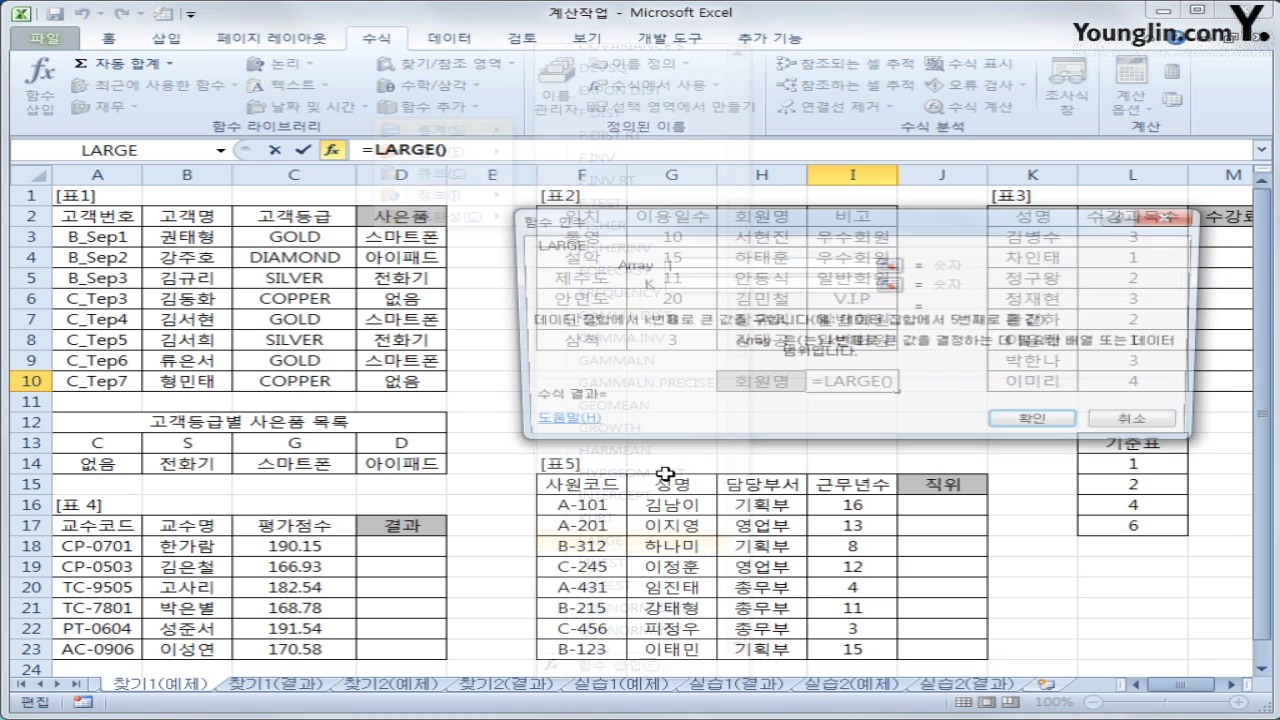
pyautogui.moveTo(720, 400); pyautogui.dragTo(640, 566)
pyautogui.click(680, 238)
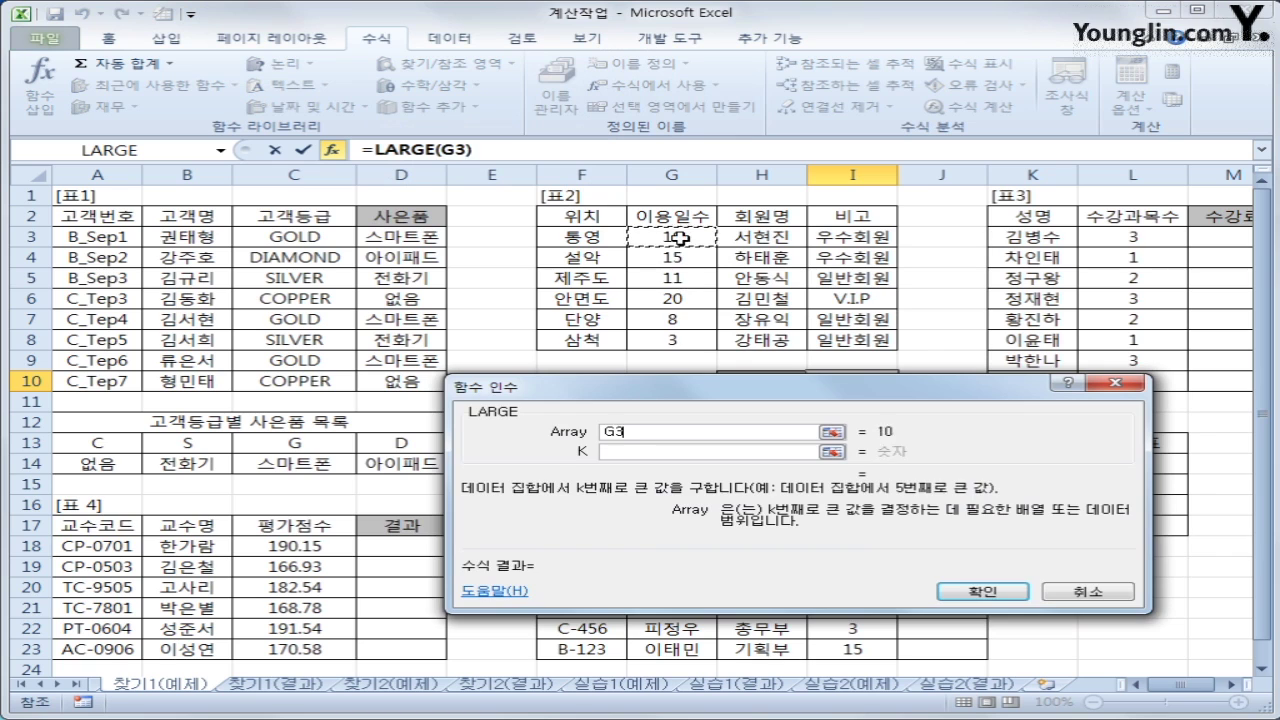
pyautogui.moveTo(680, 238); pyautogui.dragTo(678, 340)
pyautogui.click(675, 453)
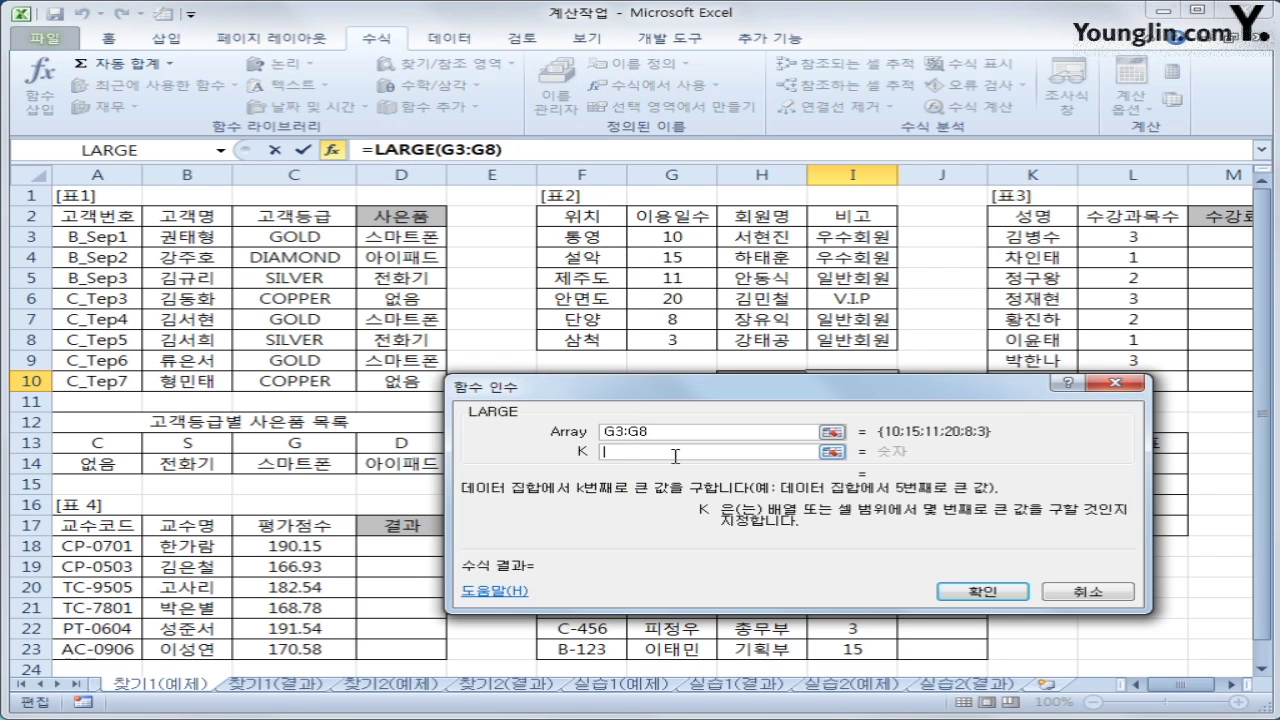
pyautogui.write('1')
pyautogui.click(971, 591)
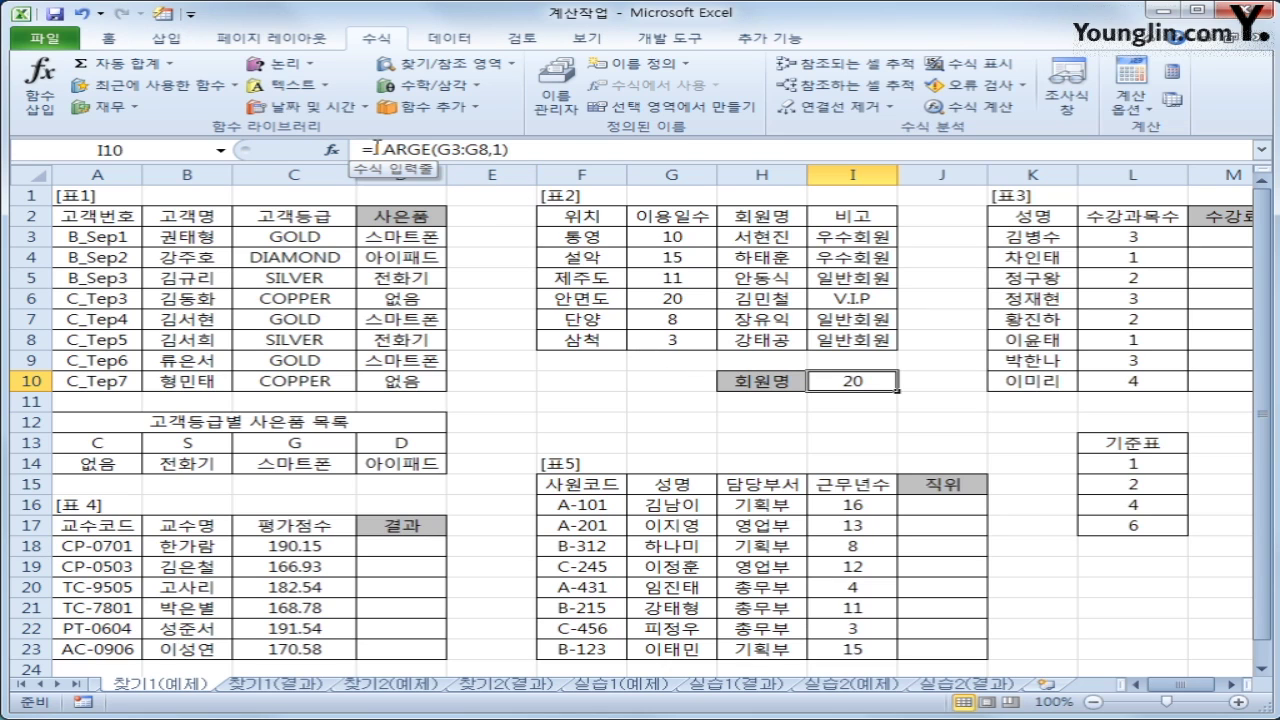
# Cut LARGE(G3:G8,1) out of the formula in I10 and paste it as the Lookup_value of a VLOOKUP function.
pyautogui.moveTo(374, 149); pyautogui.dragTo(551, 150)
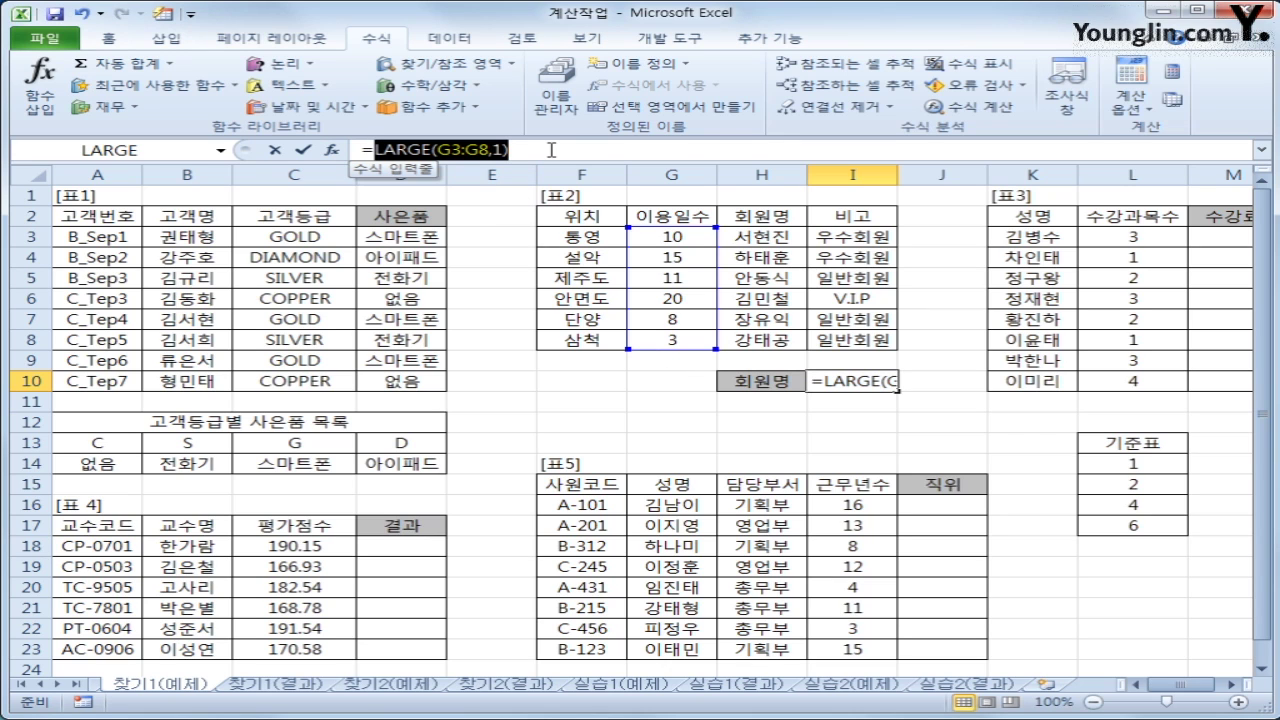
pyautogui.rightClick(475, 154)
pyautogui.click(503, 168)
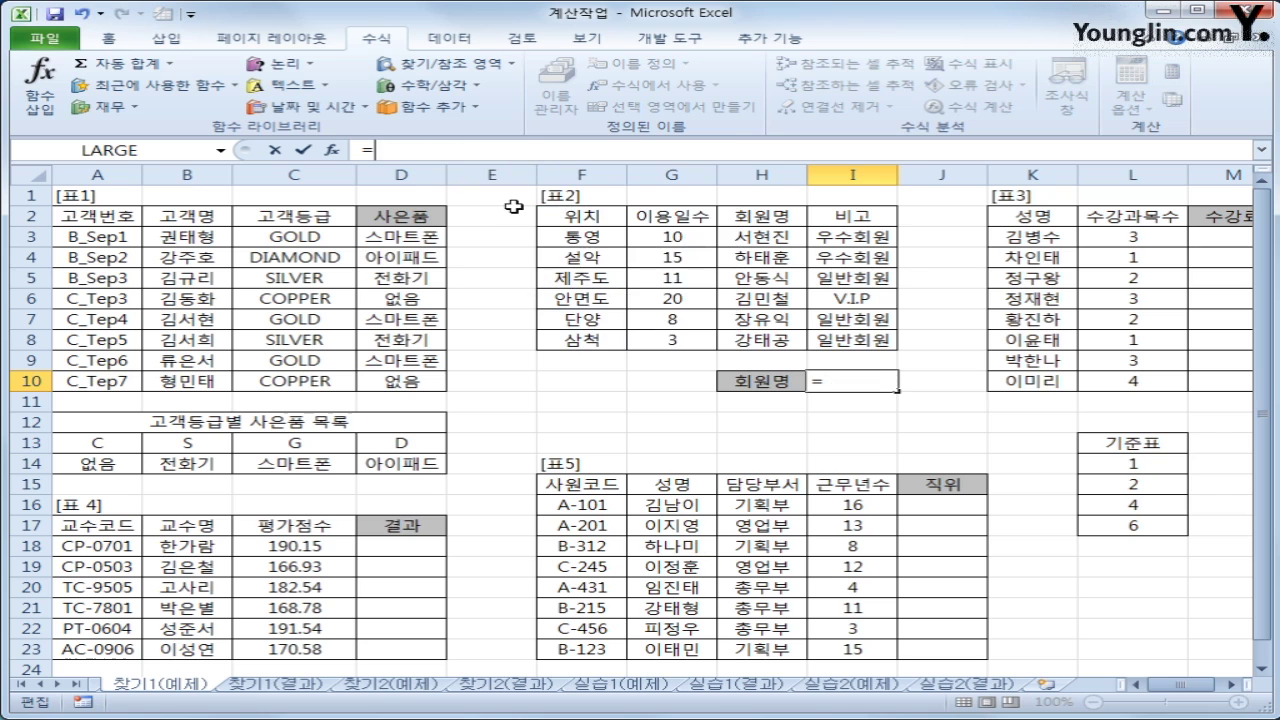
pyautogui.click(445, 62)
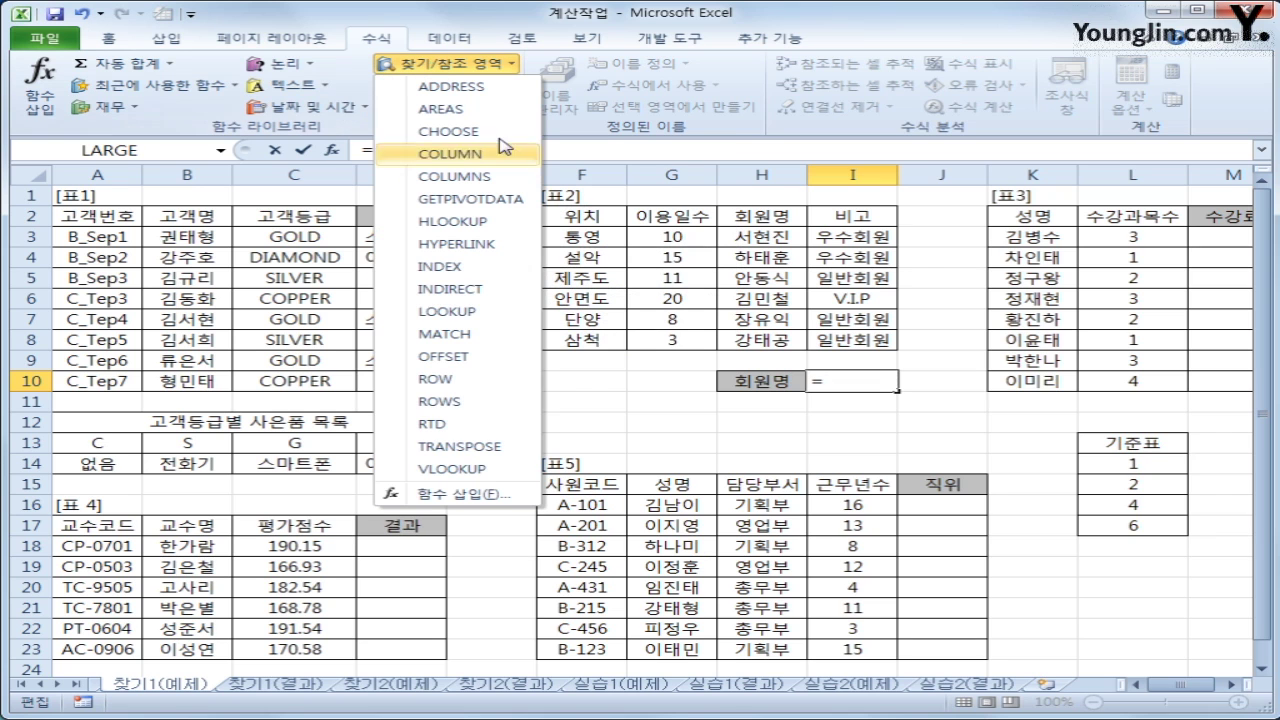
pyautogui.click(460, 468)
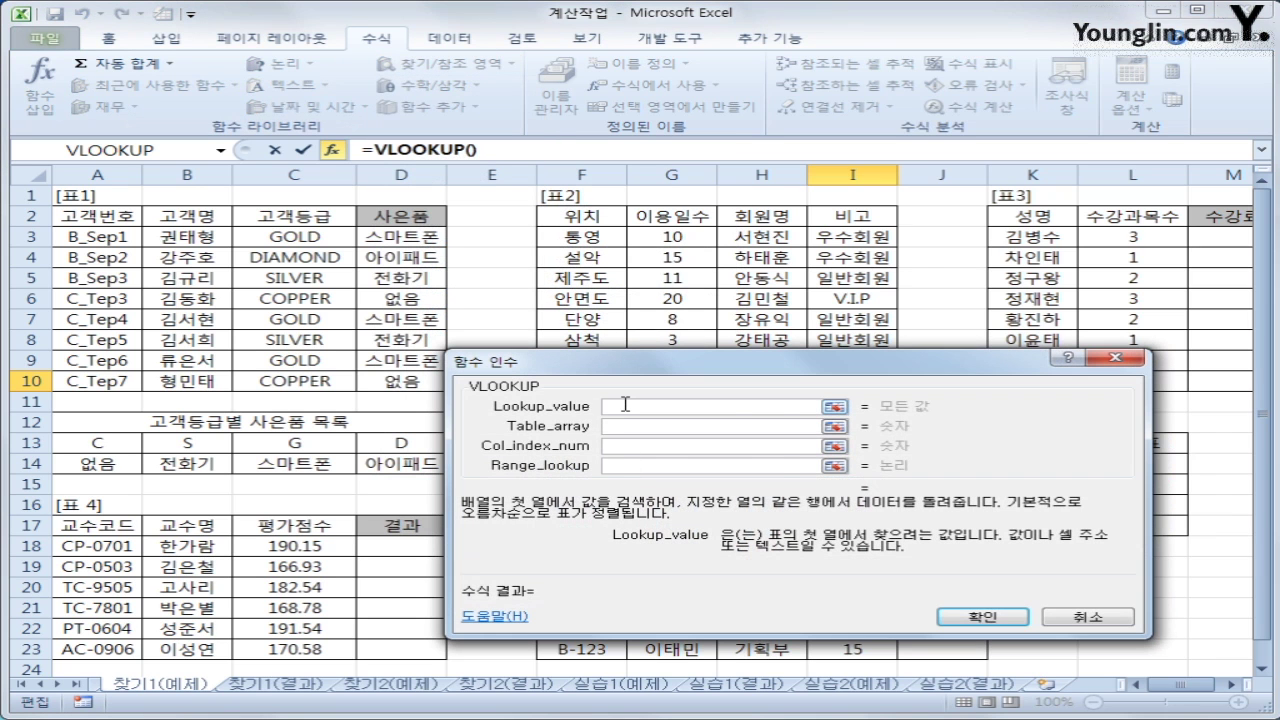
pyautogui.rightClick(625, 404)
pyautogui.click(690, 463)
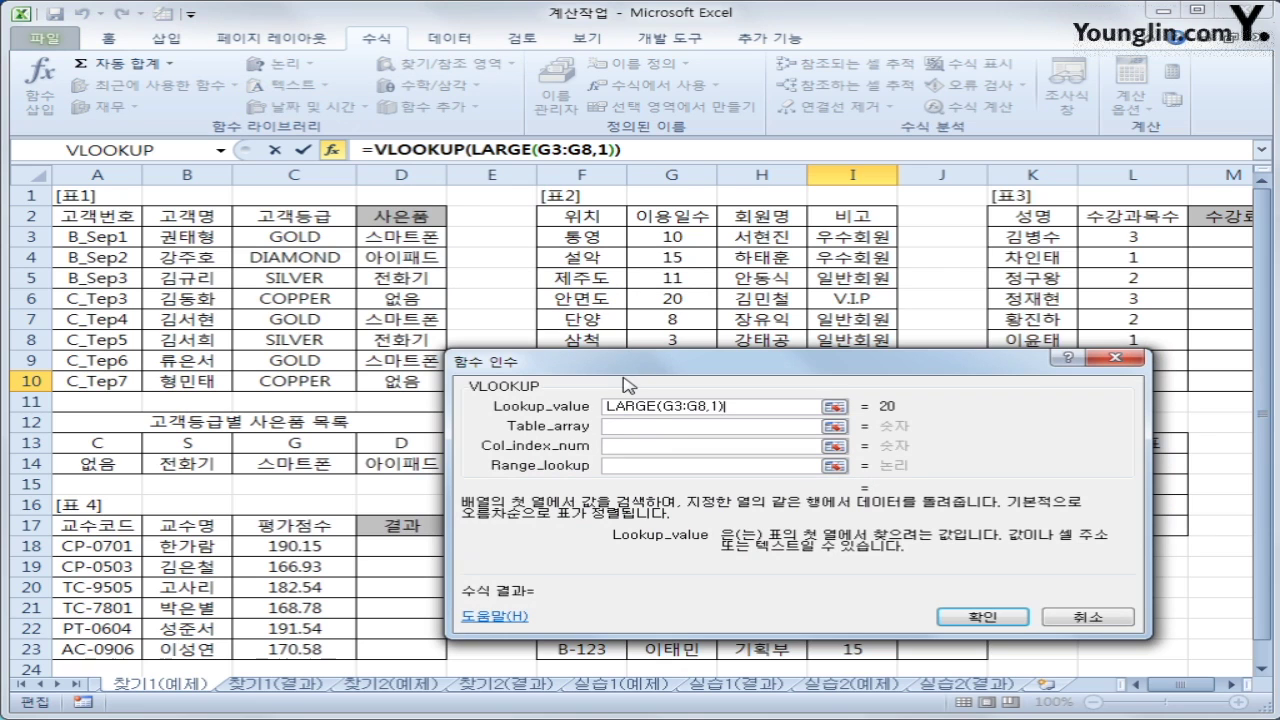
# Set the VLOOKUP Table_array to the 이용일수 and 회원명 range G3:H8.
pyautogui.moveTo(627, 384); pyautogui.dragTo(510, 432)
pyautogui.click(507, 477)
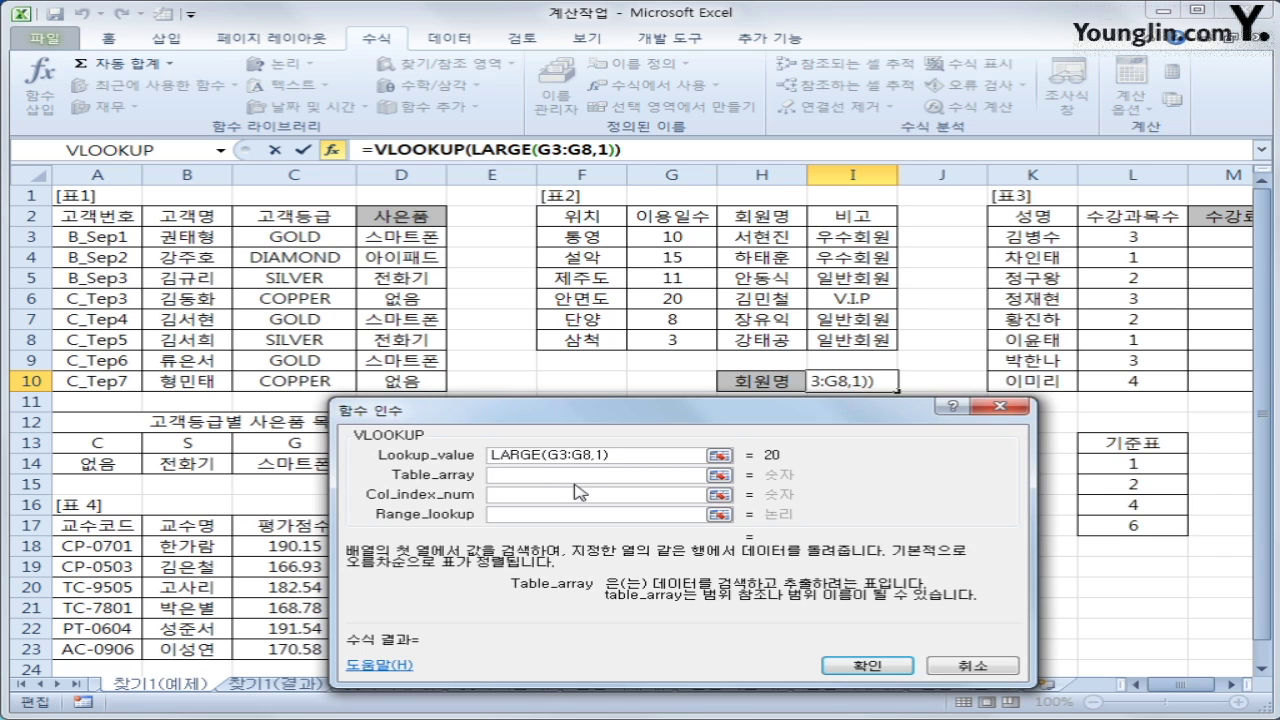
pyautogui.moveTo(705, 238); pyautogui.dragTo(726, 340)
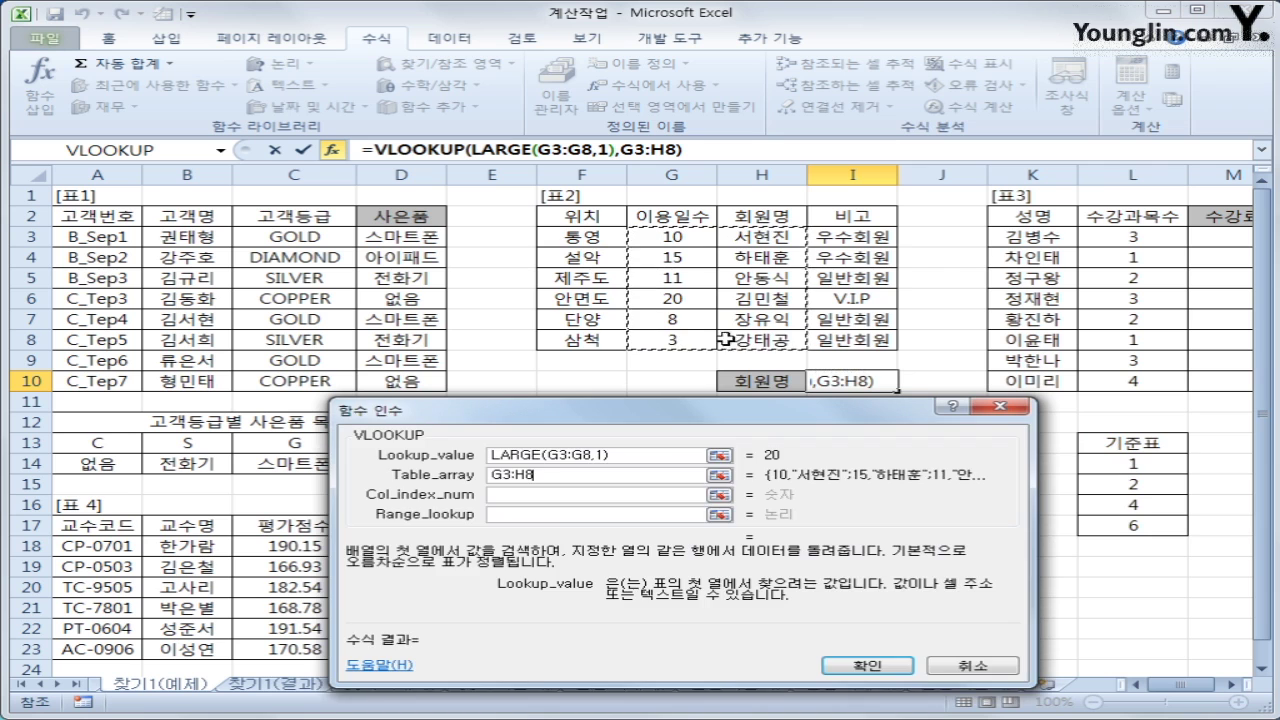
# Try the Table_array as the absolute reference $G$3:$H$8, and return it to the relative range G3:H8.
pyautogui.moveTo(590, 237); pyautogui.dragTo(735, 338)
pyautogui.moveTo(672, 237); pyautogui.dragTo(768, 340)
pyautogui.press('F4')
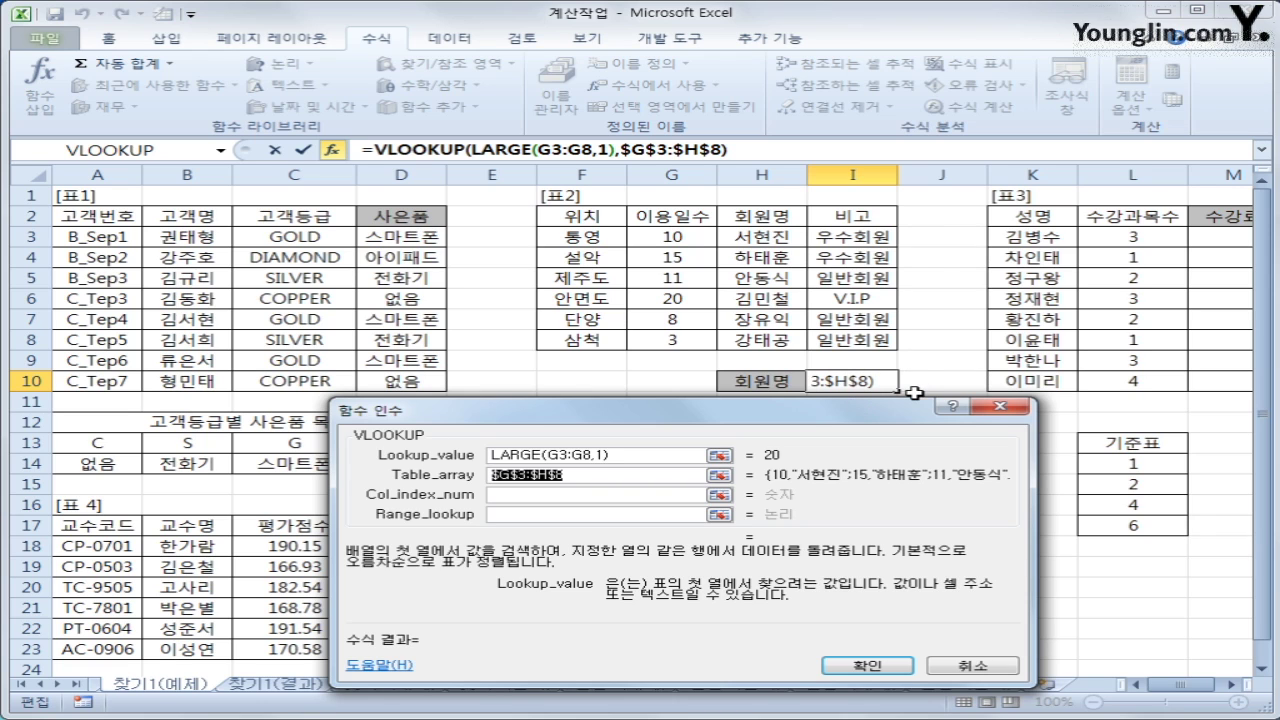
pyautogui.moveTo(660, 237); pyautogui.dragTo(738, 343)
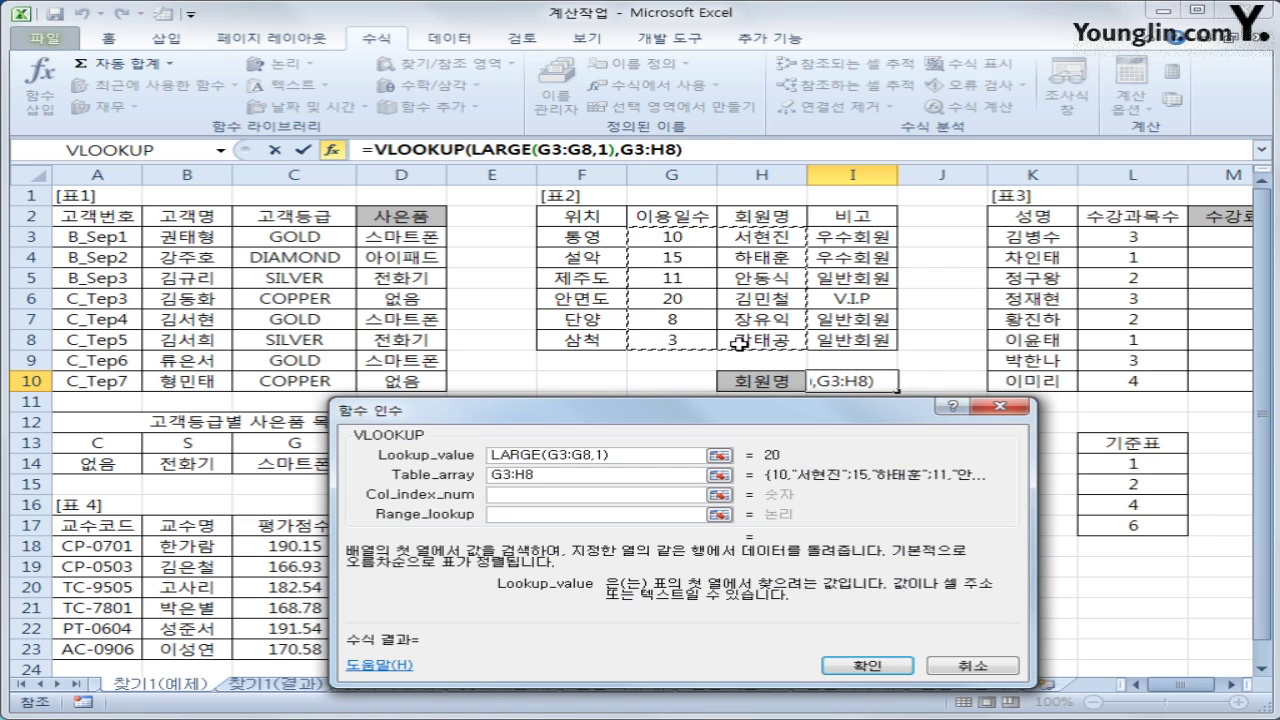
# Complete the VLOOKUP in I10 with Col_index_num 2 and Range_lookup 0.
pyautogui.click(600, 496)
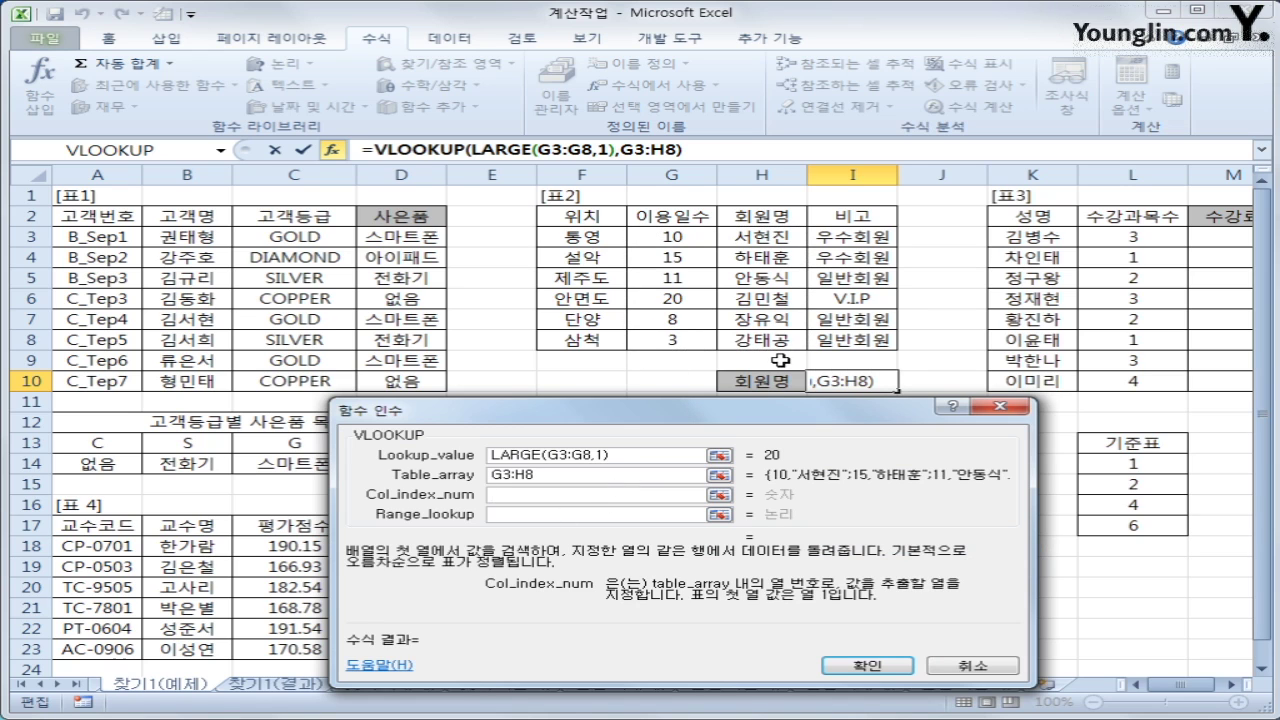
pyautogui.write('2')
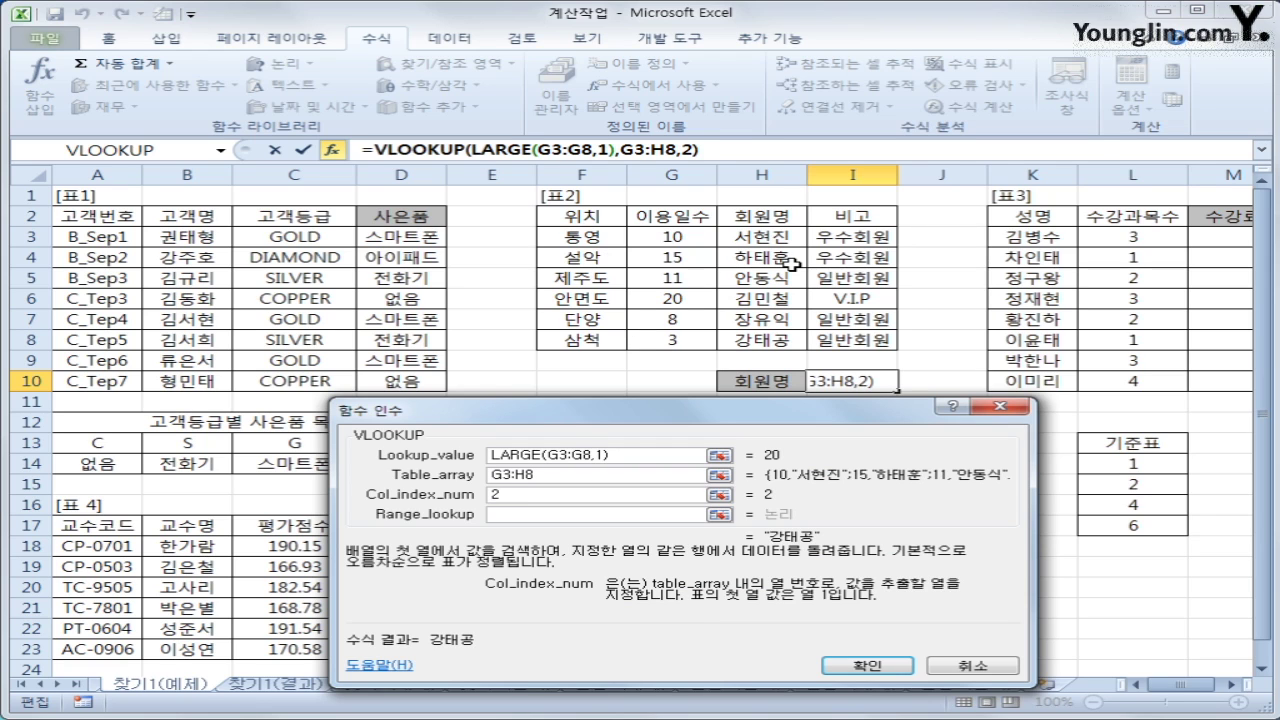
pyautogui.click(552, 514)
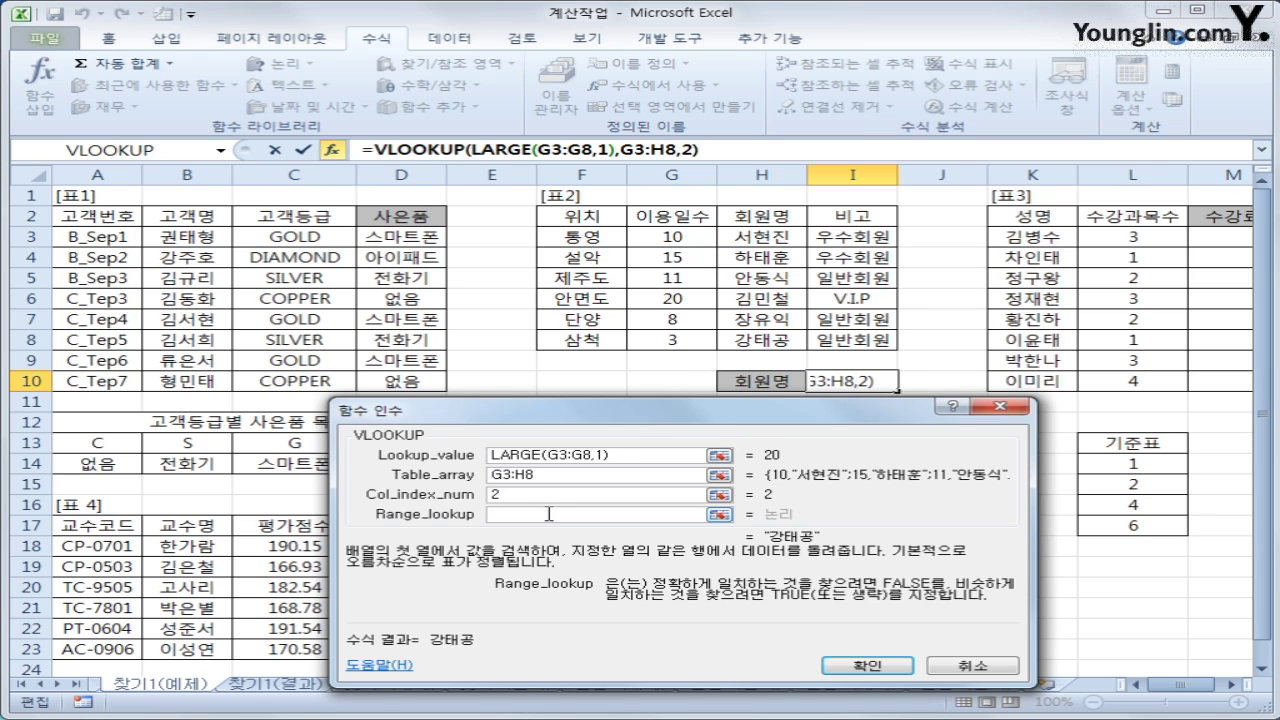
pyautogui.write('0')
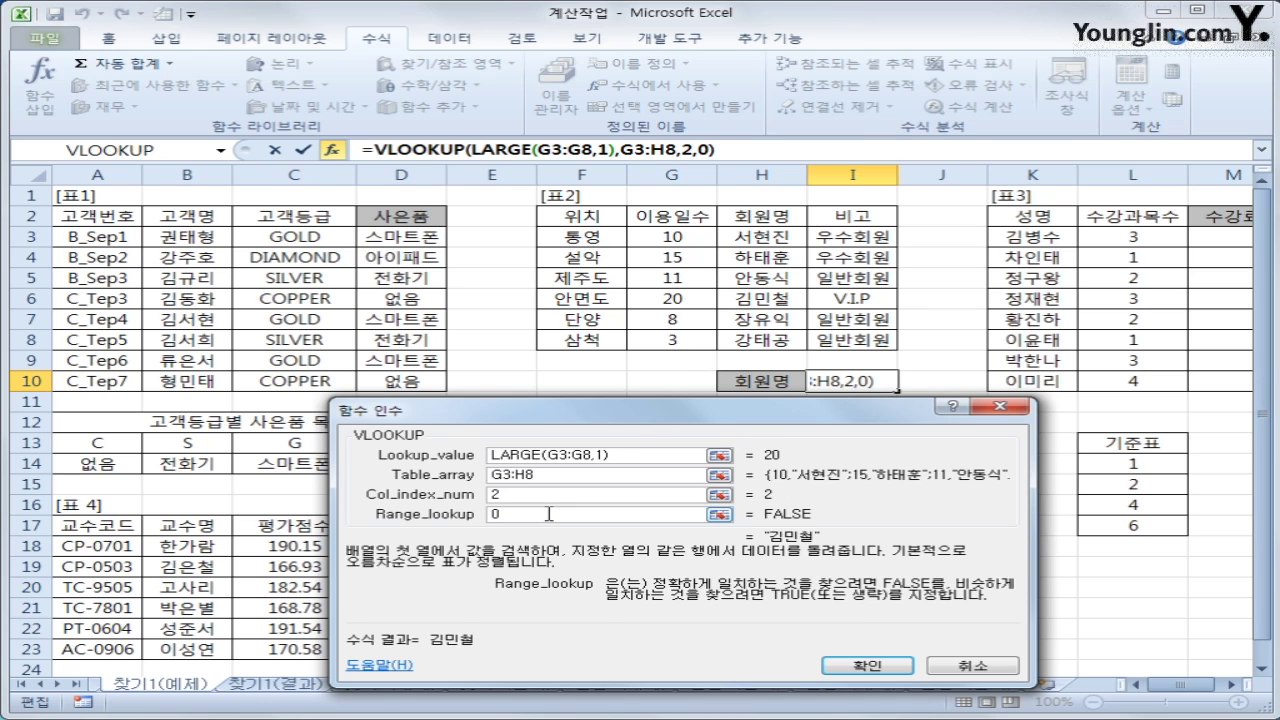
pyautogui.click(866, 665)
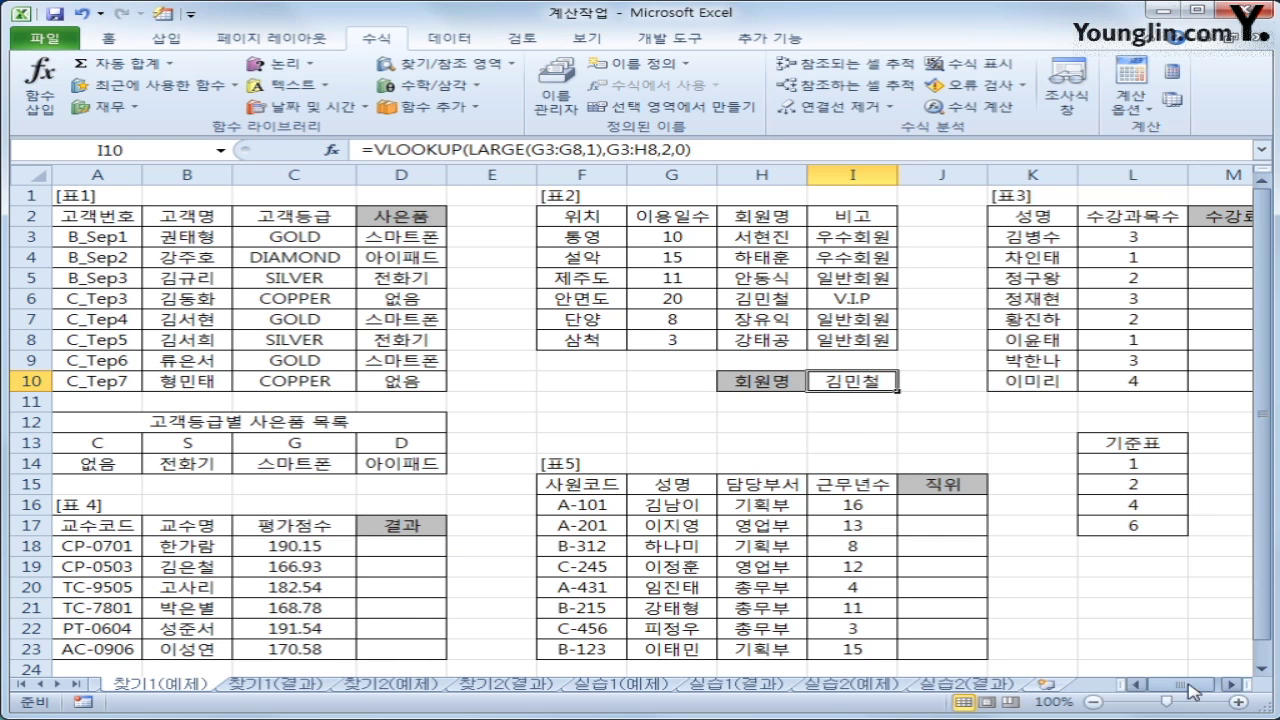
# Examine the 수강과목수 values L3:L10, the 기준표 and the 수강료 cells M3:M10 of [표3].
pyautogui.moveTo(1168, 685); pyautogui.dragTo(1206, 688)
pyautogui.click(1140, 242)
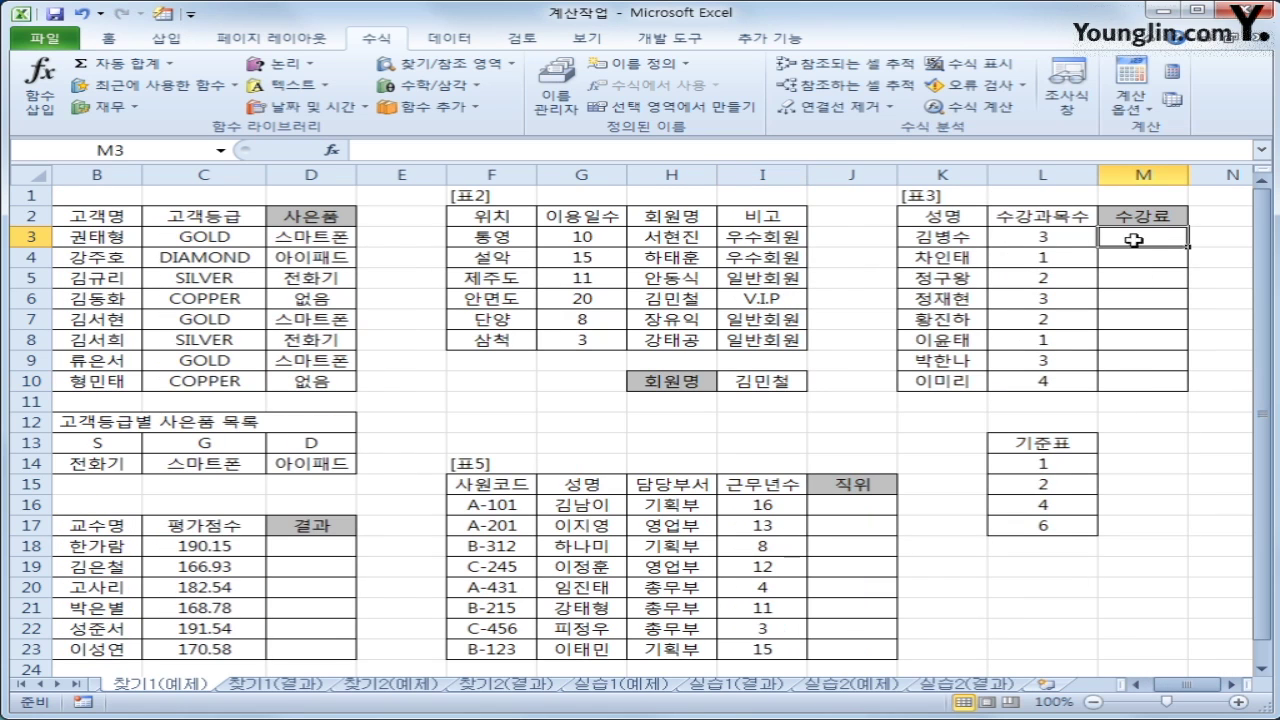
pyautogui.moveTo(1075, 236); pyautogui.dragTo(1072, 381)
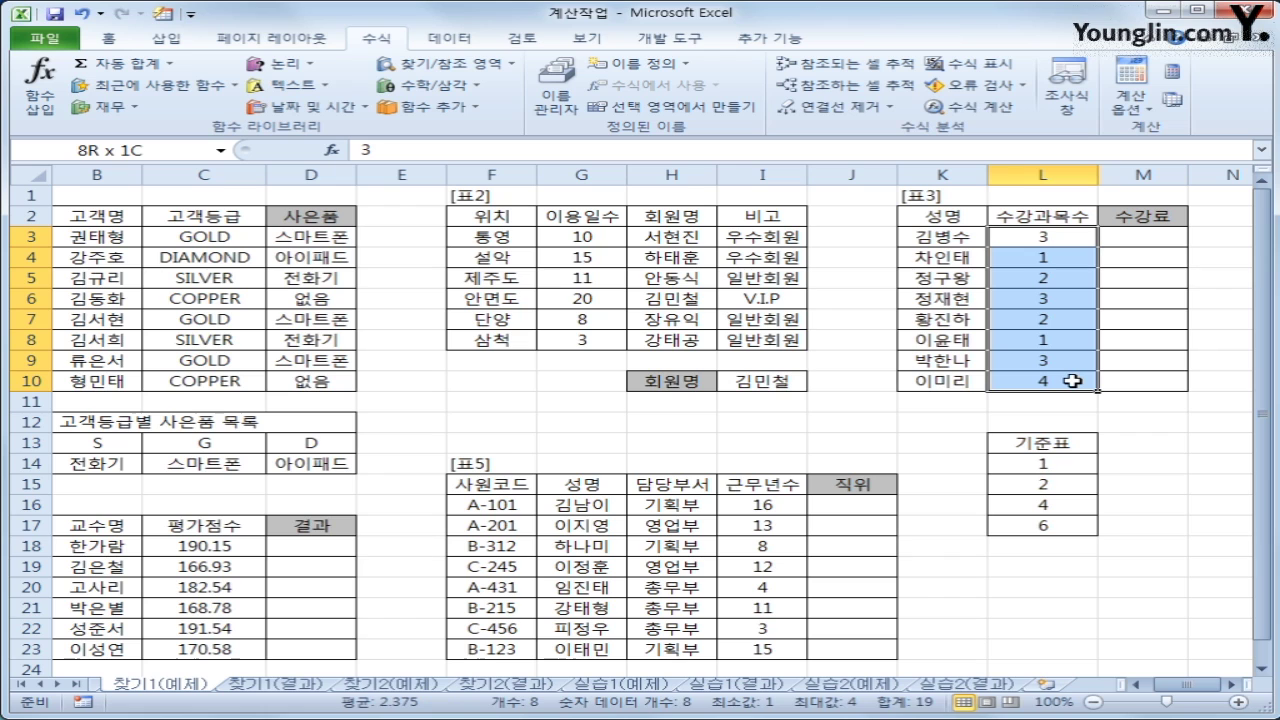
pyautogui.click(1239, 686)
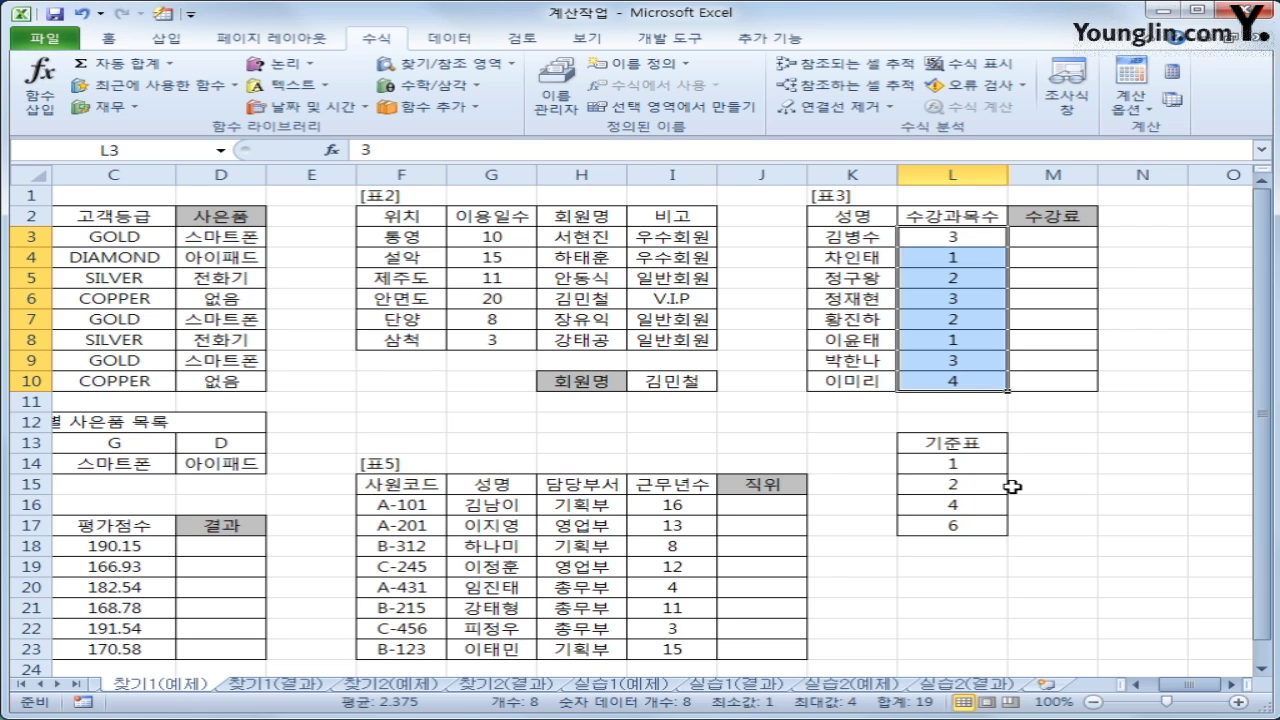
pyautogui.moveTo(1063, 244); pyautogui.dragTo(1047, 381)
# Start a MATCH function in the first 수강료 cell M3 and open the function's help topic.
pyautogui.click(1047, 238)
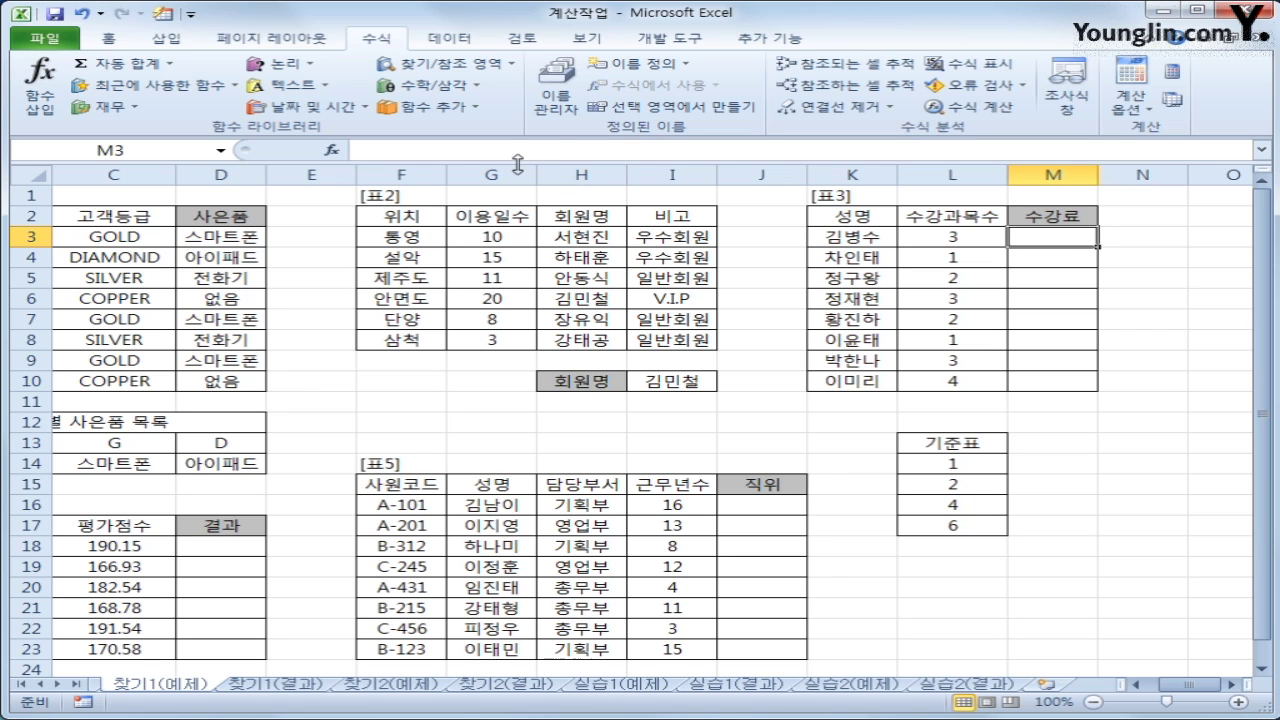
pyautogui.click(458, 66)
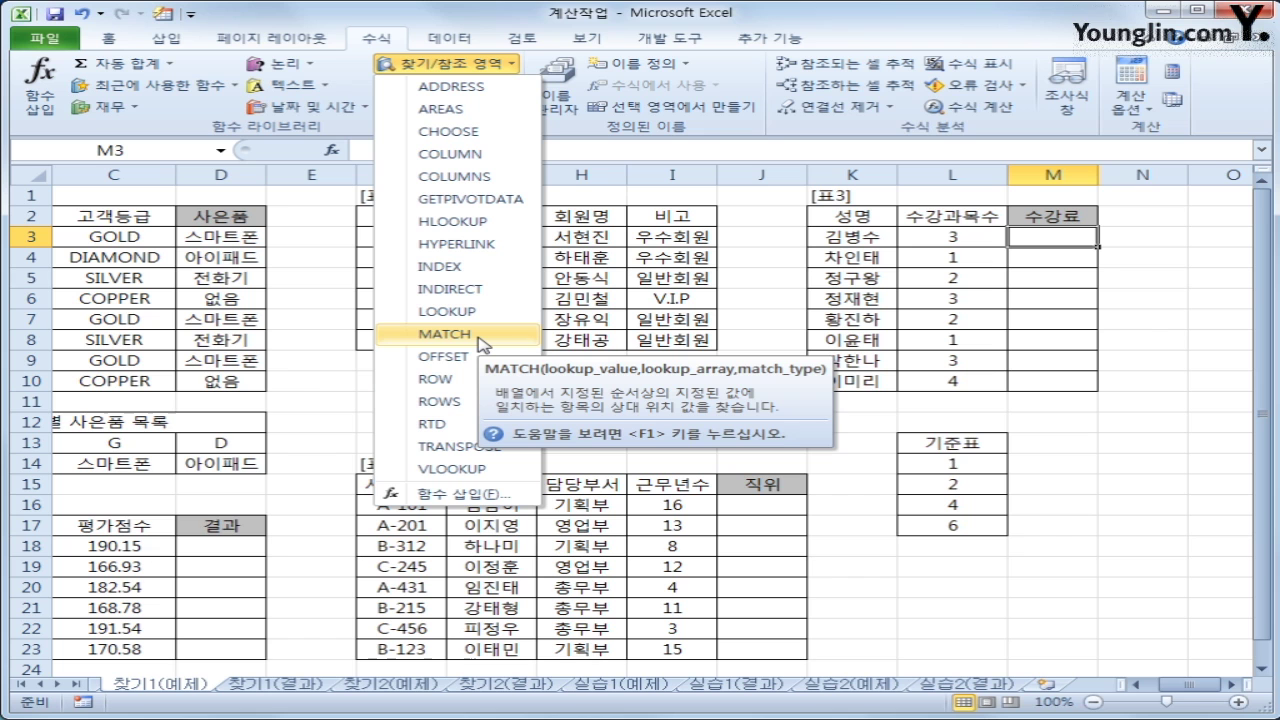
pyautogui.click(445, 334)
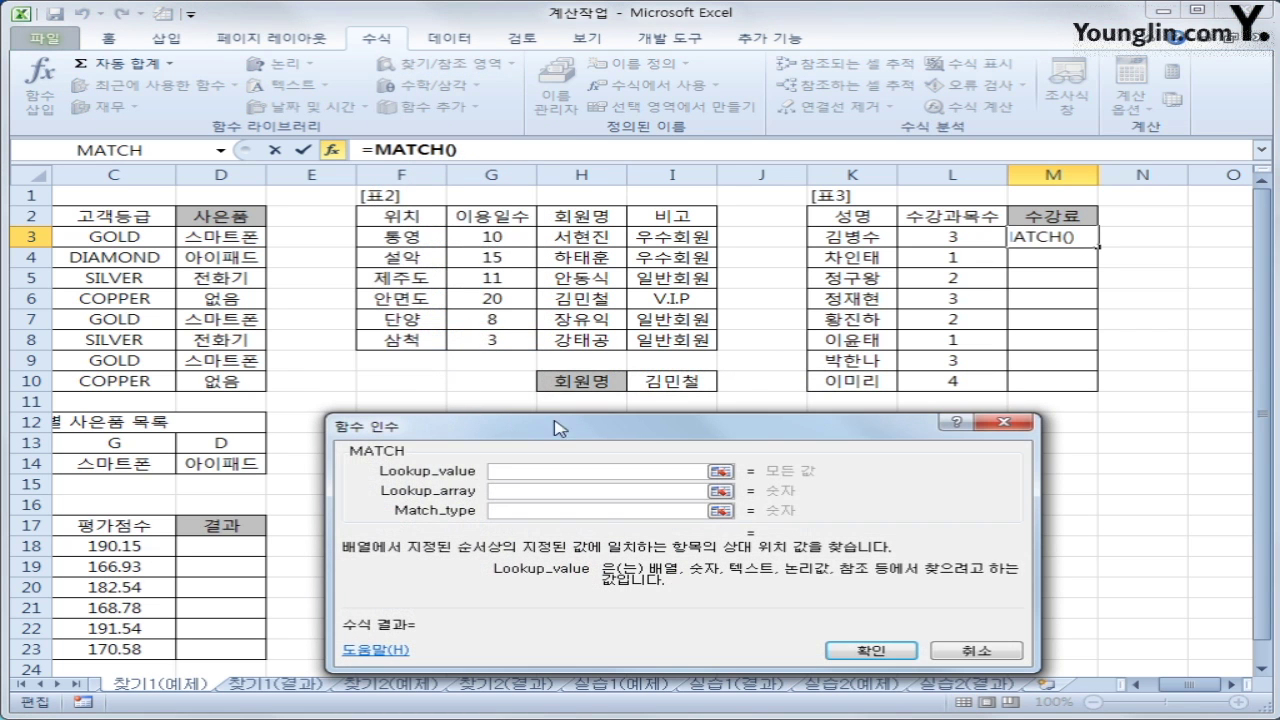
pyautogui.moveTo(554, 427); pyautogui.dragTo(374, 106)
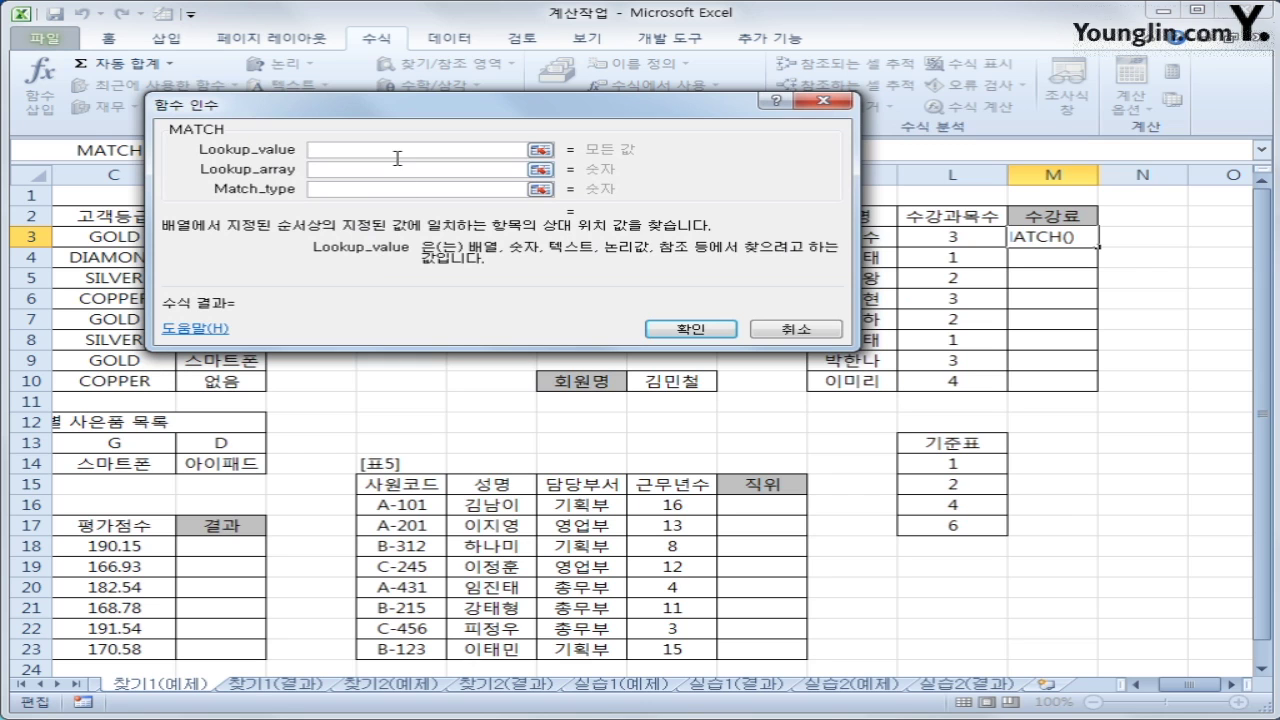
pyautogui.moveTo(400, 113); pyautogui.dragTo(333, 105)
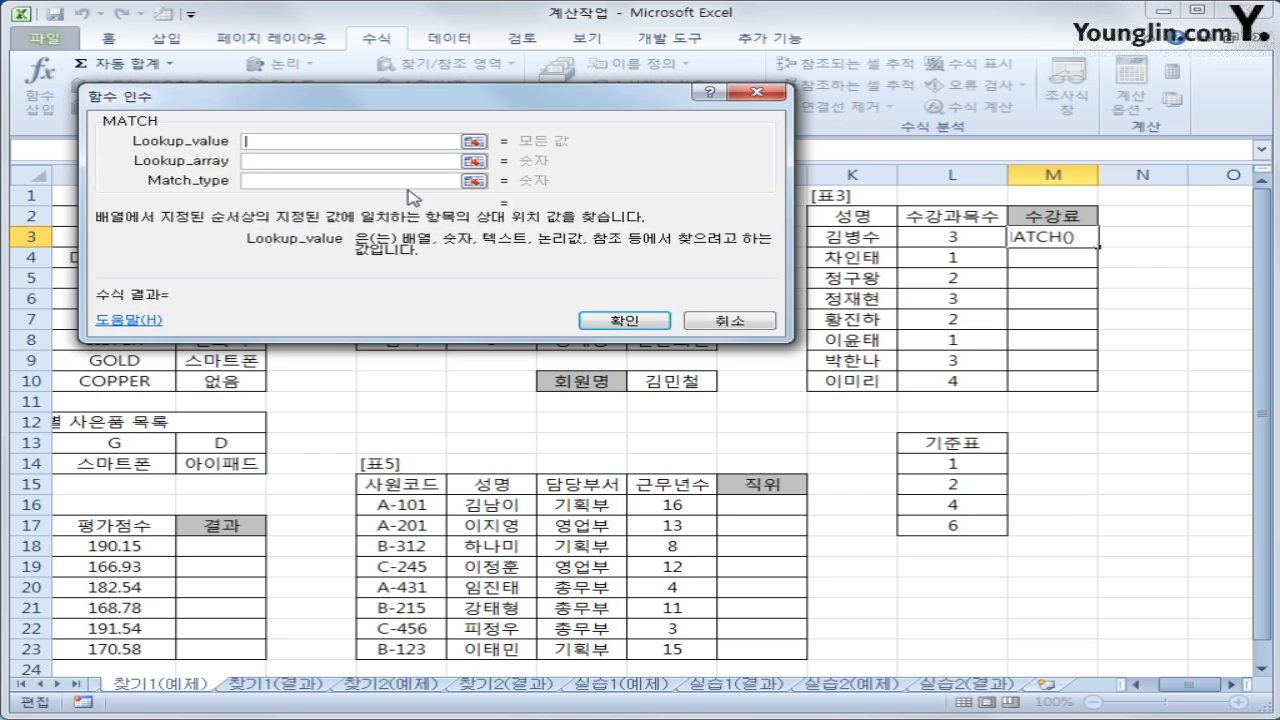
pyautogui.click(150, 322)
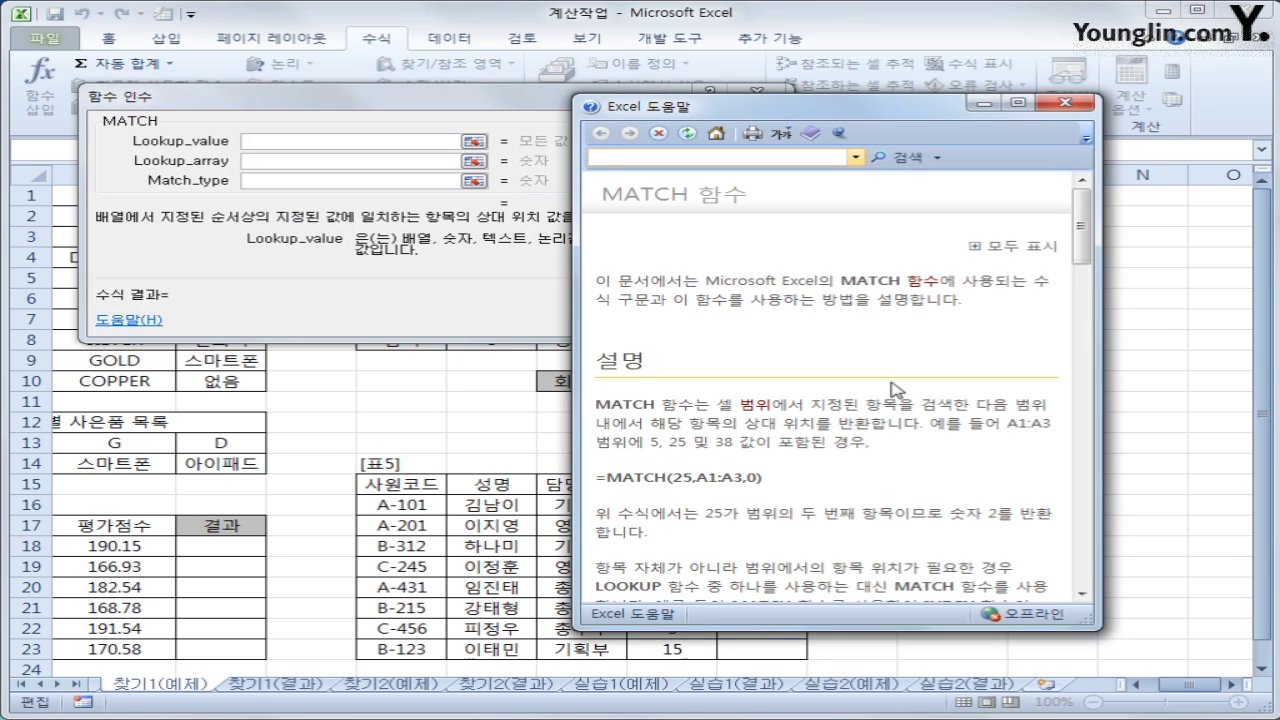
# Read the 설명 section of the MATCH help topic, including its A1:A3 example.
pyautogui.moveTo(1083, 240); pyautogui.dragTo(1085, 253)
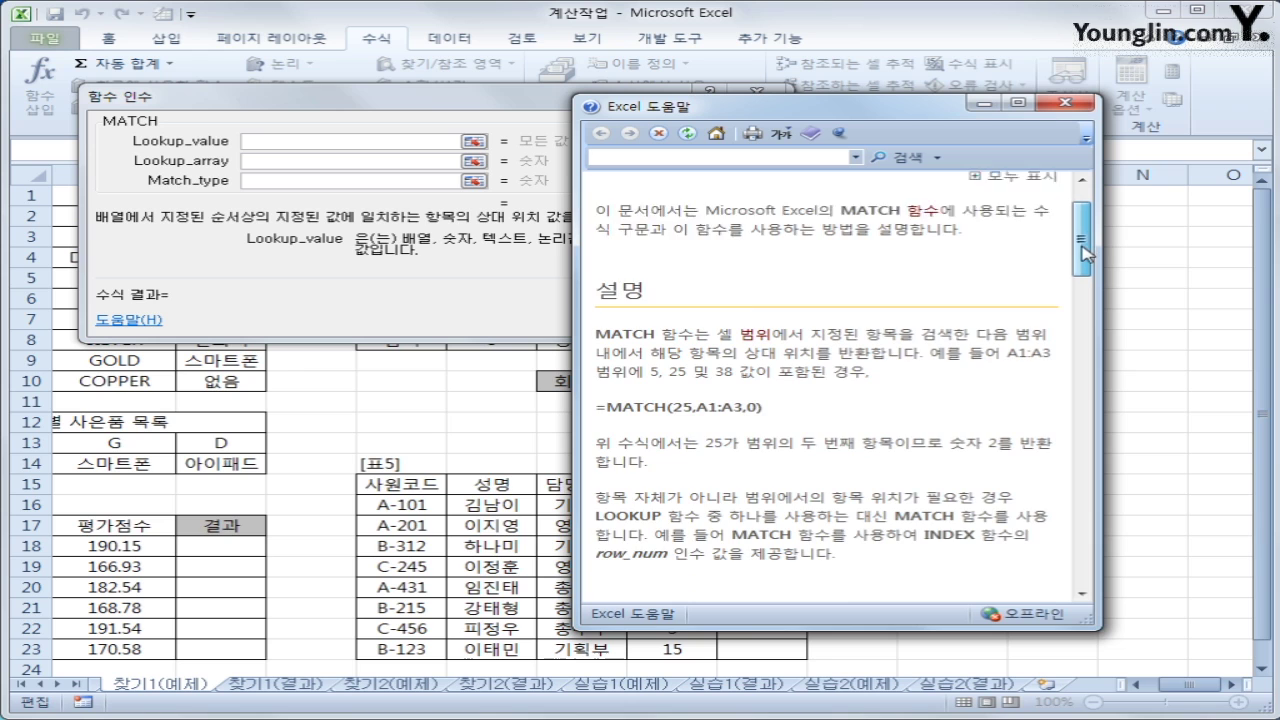
pyautogui.moveTo(1083, 250); pyautogui.dragTo(1081, 268)
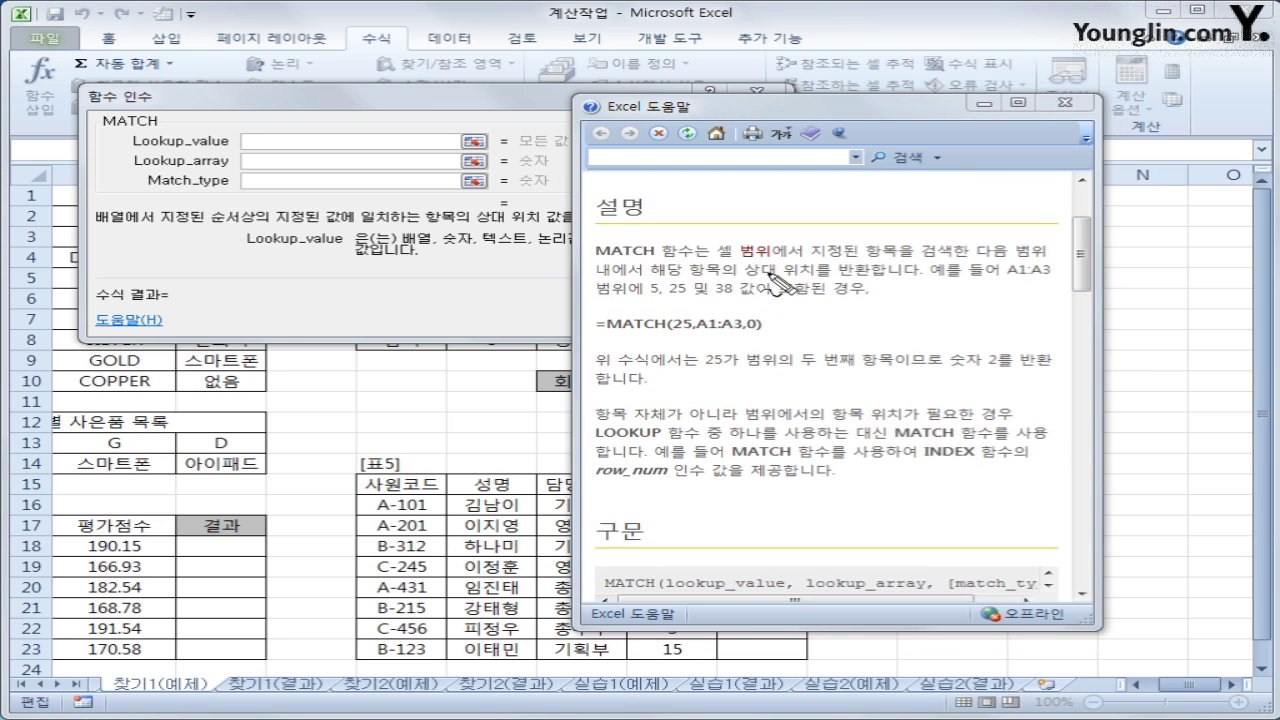
pyautogui.moveTo(768, 265); pyautogui.dragTo(1050, 260)
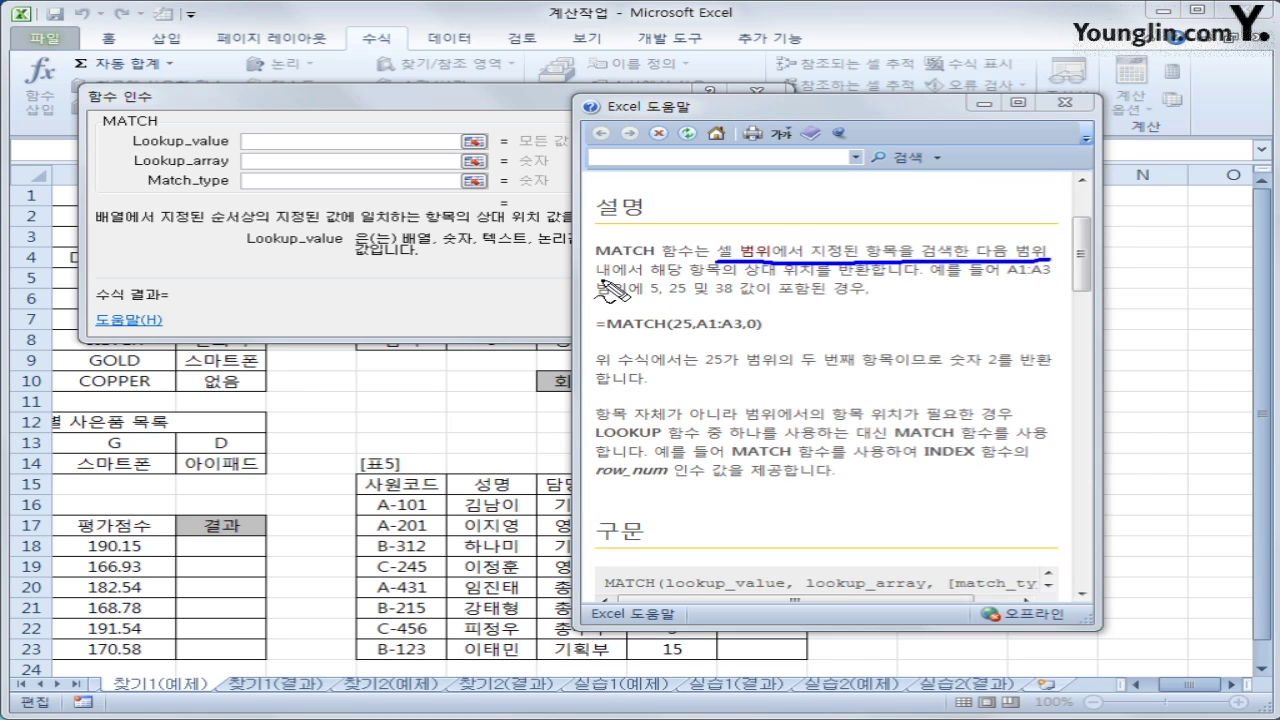
pyautogui.moveTo(598, 281); pyautogui.dragTo(925, 280)
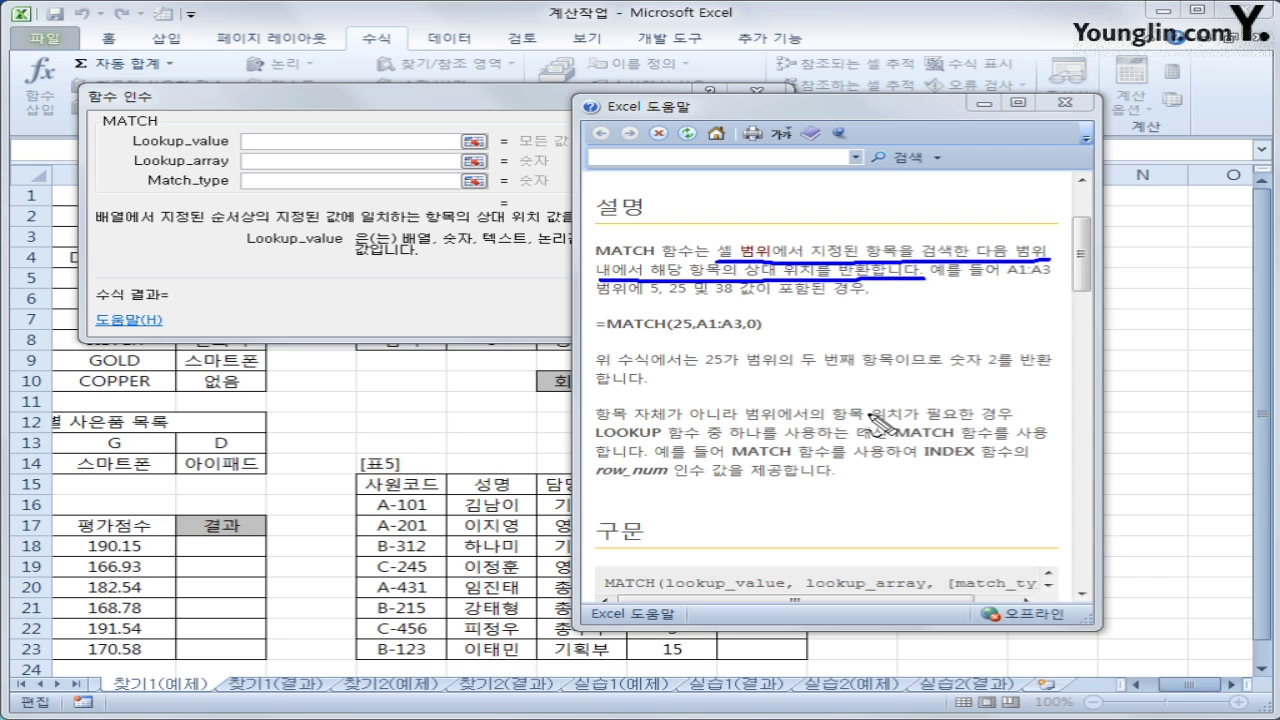
pyautogui.moveTo(1003, 279)
pyautogui.mouseDown()
pyautogui.moveTo(1050, 279)
pyautogui.moveTo(1062, 296)
pyautogui.mouseUp()
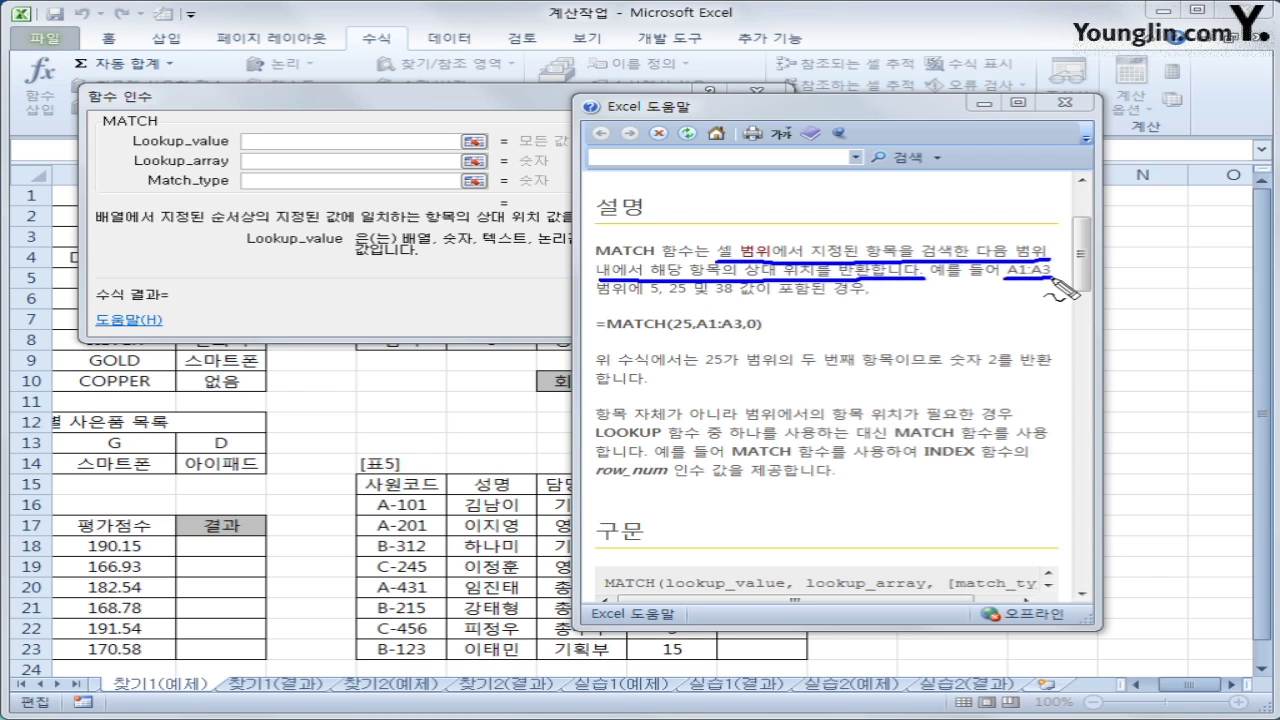
pyautogui.moveTo(646, 284)
pyautogui.mouseDown()
pyautogui.moveTo(650, 298)
pyautogui.moveTo(750, 300)
pyautogui.mouseUp()
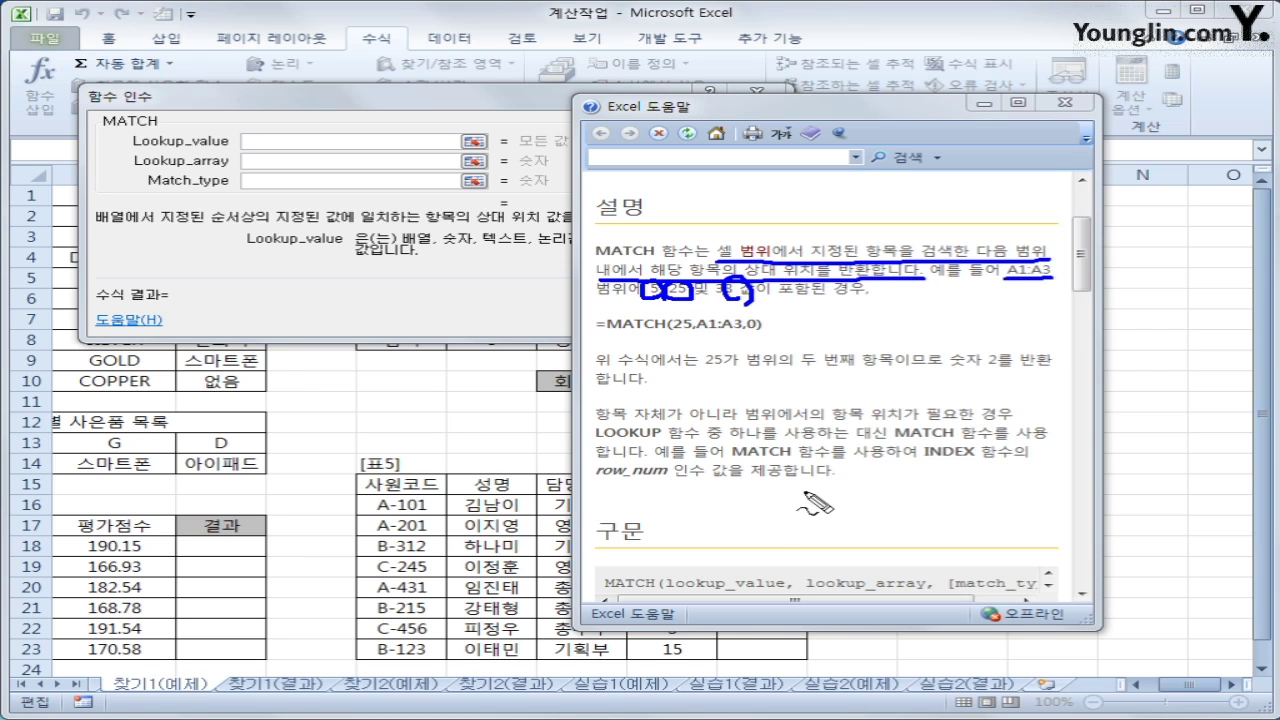
pyautogui.press('Escape')
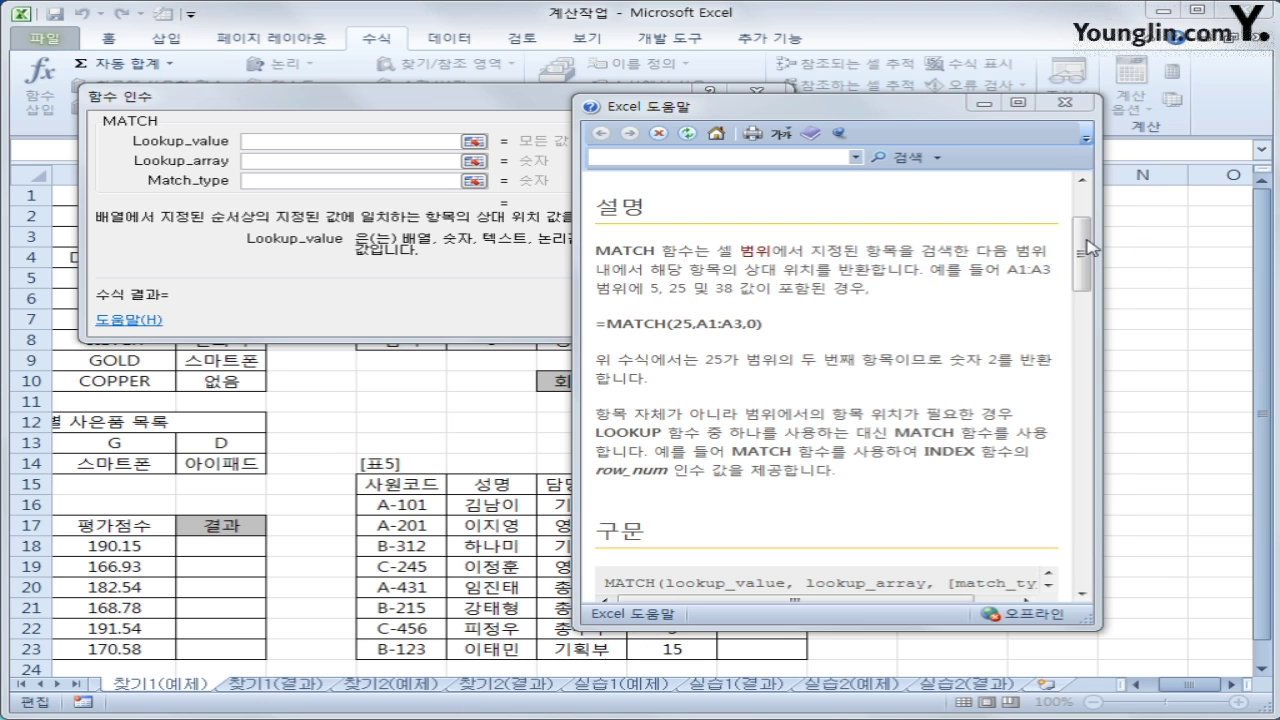
# Examine the help example =MATCH(39,B2:B5,1) with its 개수 data, explanation and result.
pyautogui.moveTo(1087, 248); pyautogui.dragTo(1075, 519)
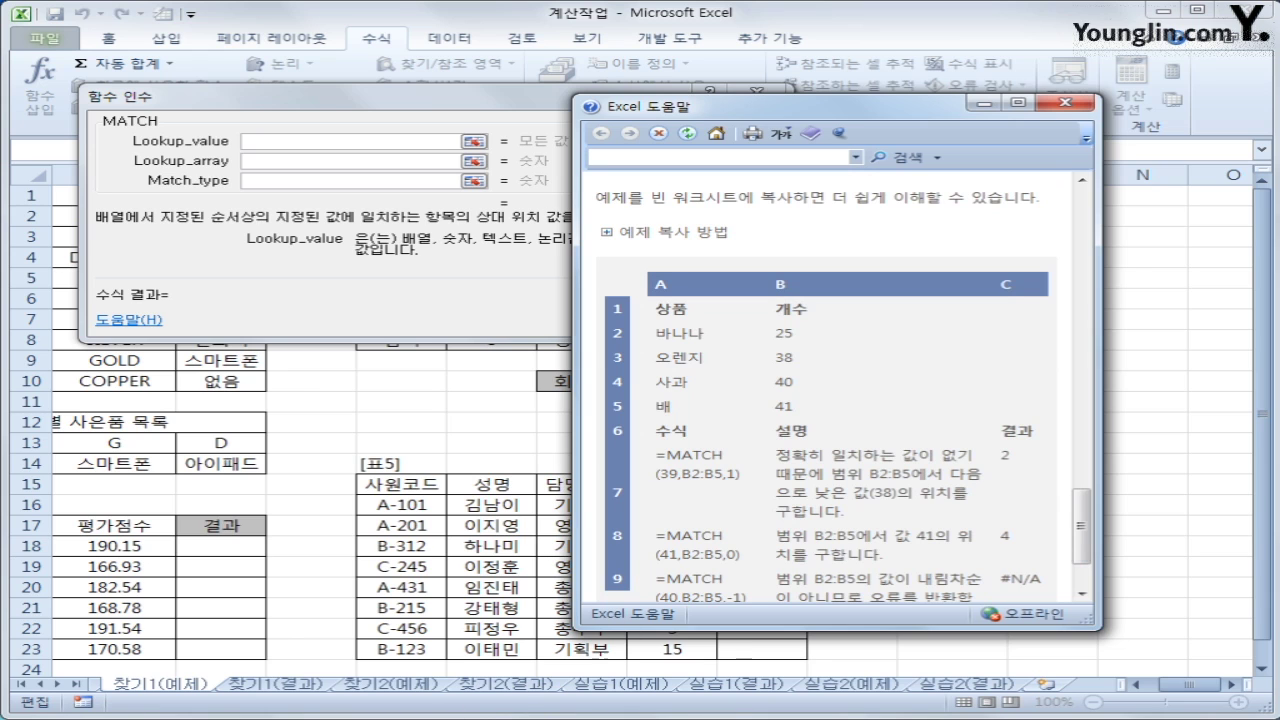
pyautogui.moveTo(670, 458)
pyautogui.mouseDown()
pyautogui.moveTo(655, 488)
pyautogui.moveTo(684, 478)
pyautogui.moveTo(668, 462)
pyautogui.mouseUp()
pyautogui.moveTo(663, 499); pyautogui.dragTo(682, 496)
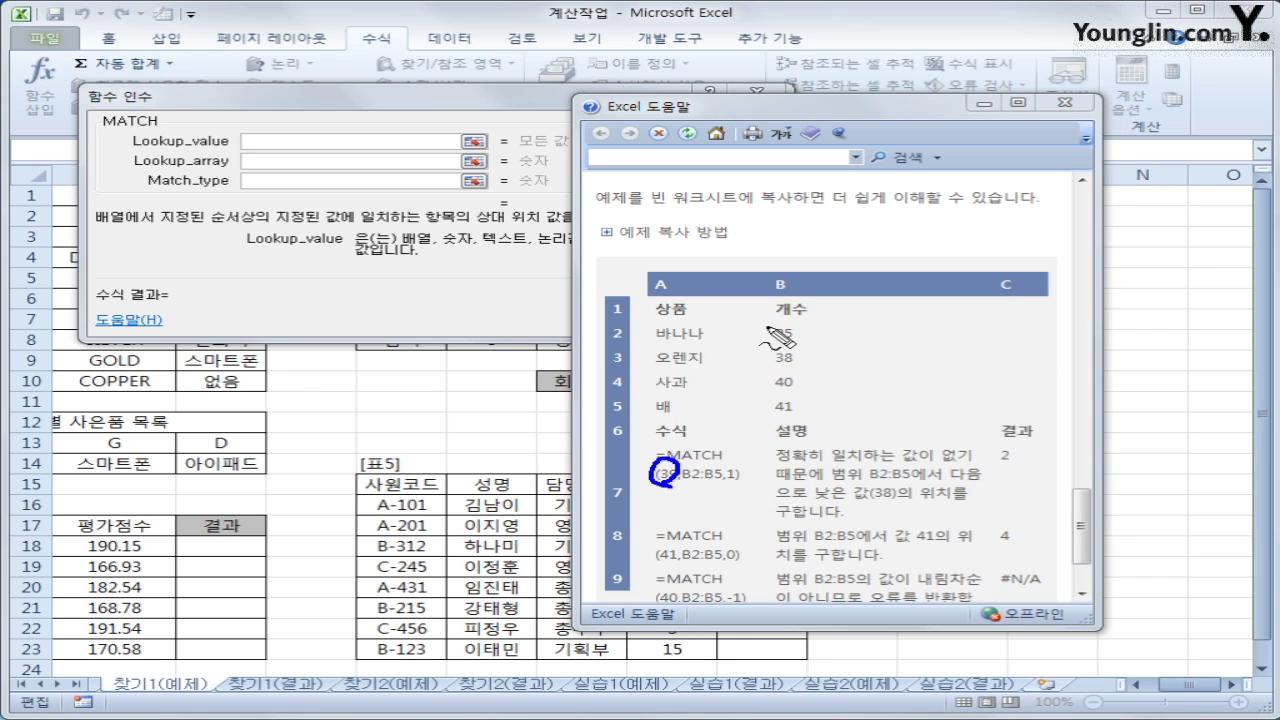
pyautogui.moveTo(766, 322)
pyautogui.mouseDown()
pyautogui.moveTo(745, 422)
pyautogui.moveTo(814, 420)
pyautogui.moveTo(815, 335)
pyautogui.moveTo(779, 323)
pyautogui.mouseUp()
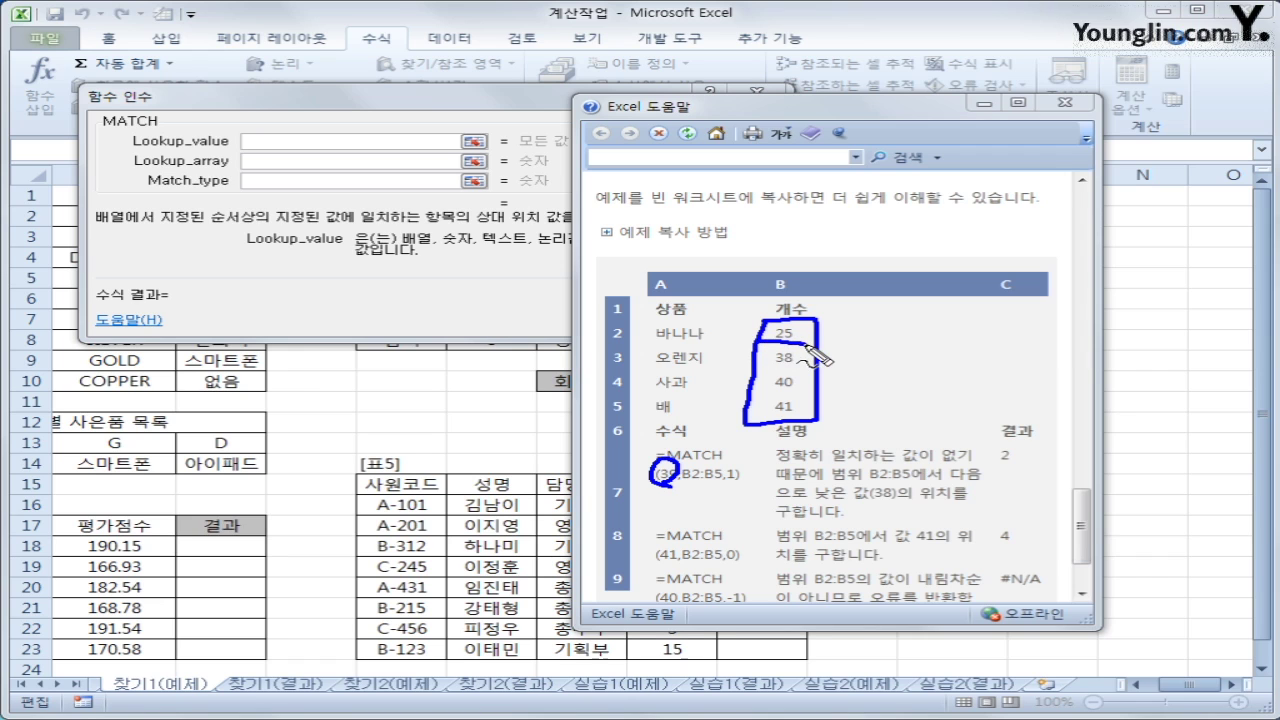
pyautogui.moveTo(774, 369); pyautogui.dragTo(822, 369)
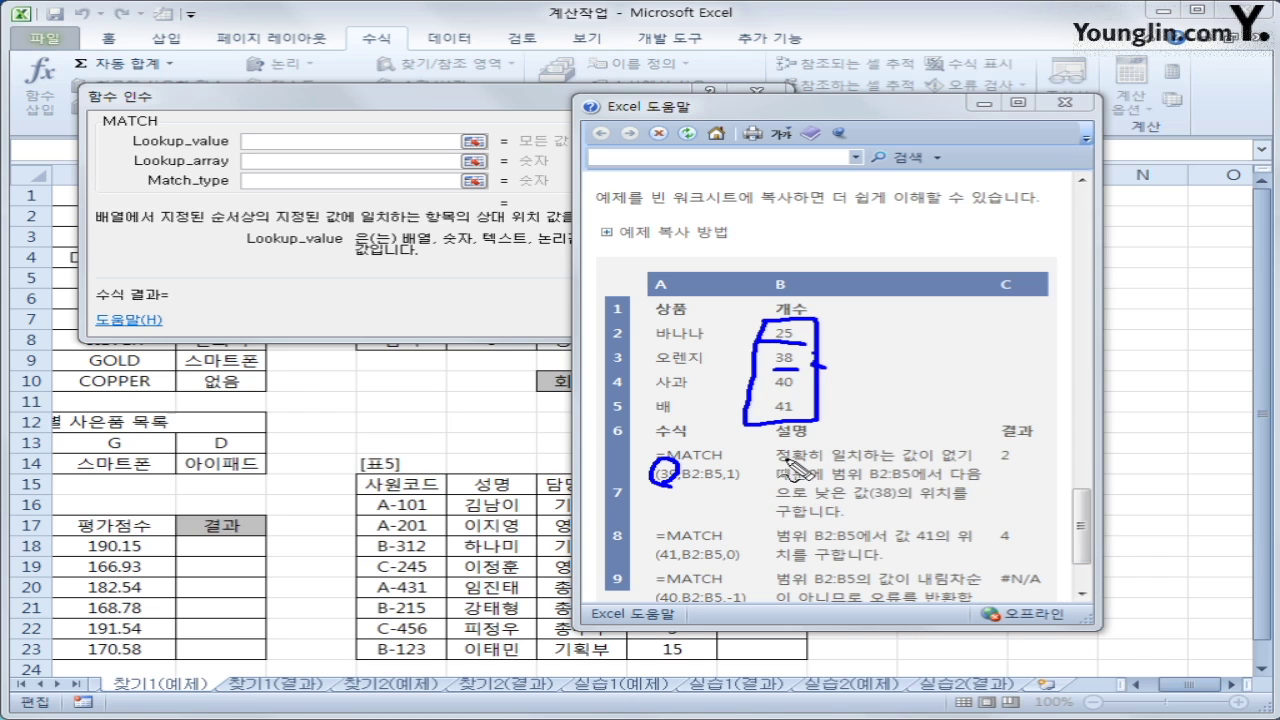
pyautogui.moveTo(772, 463); pyautogui.dragTo(970, 464)
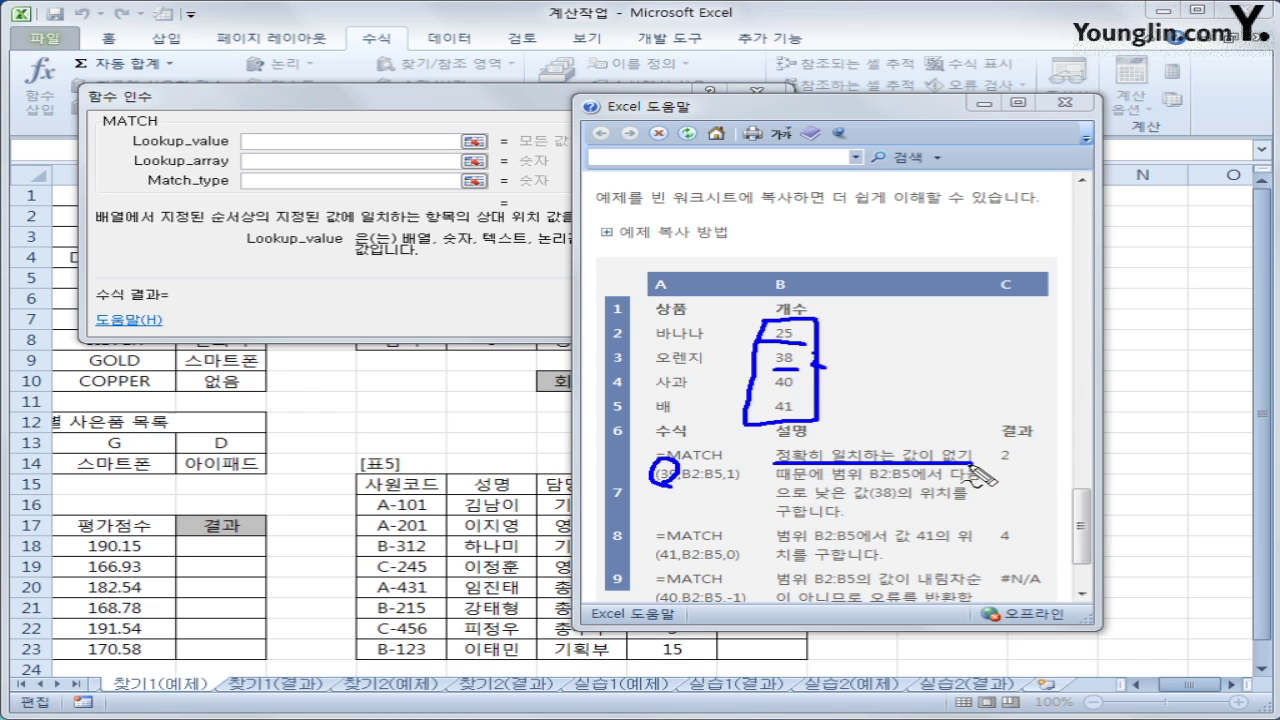
pyautogui.moveTo(776, 487); pyautogui.dragTo(978, 487)
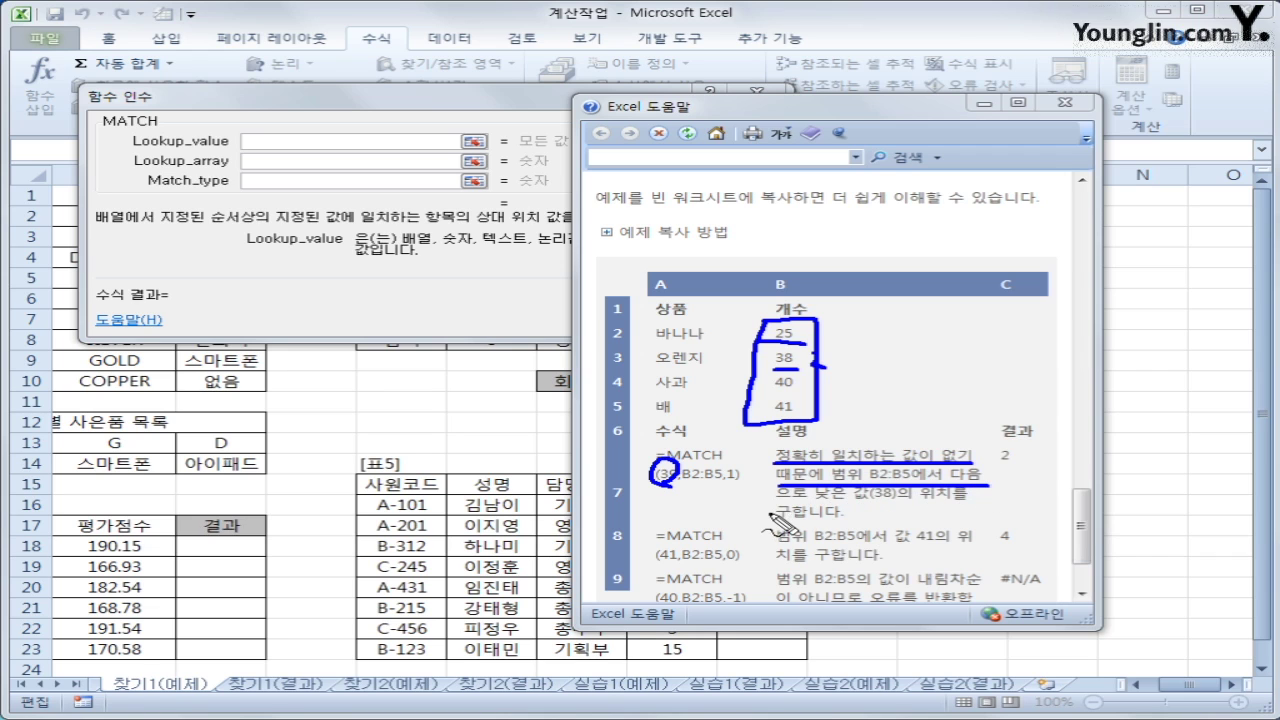
pyautogui.moveTo(776, 504); pyautogui.dragTo(968, 505)
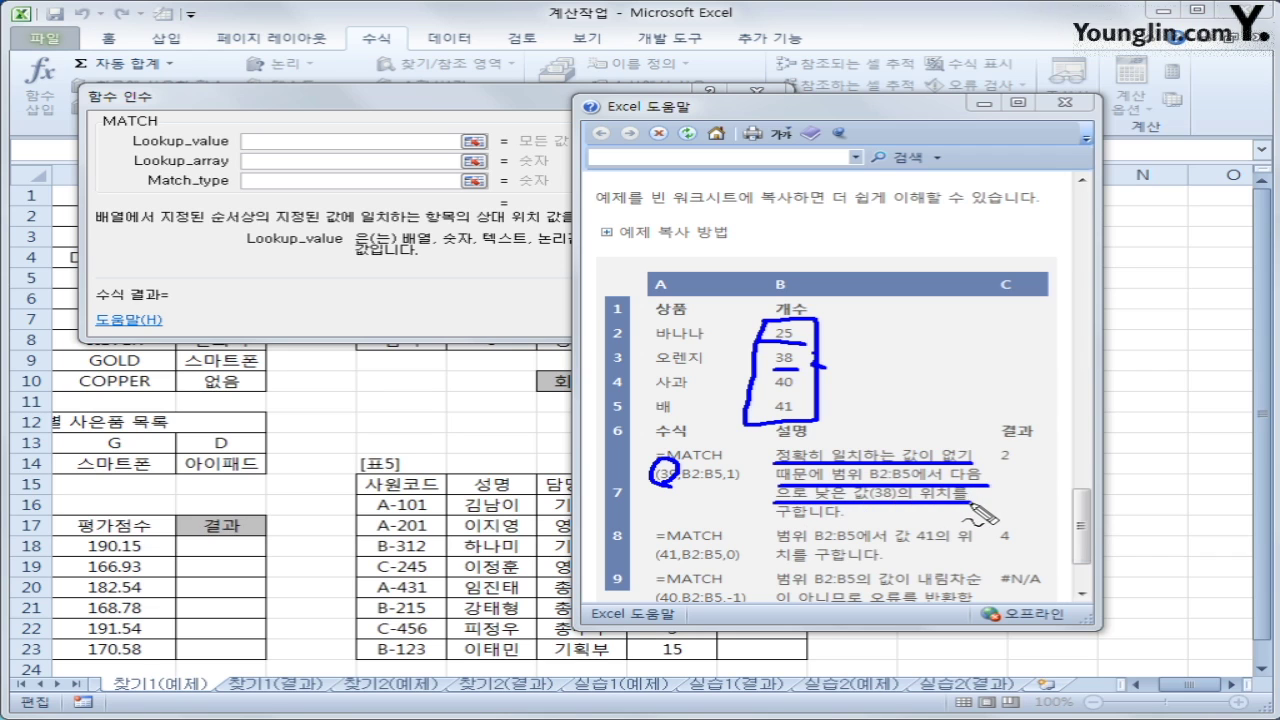
pyautogui.moveTo(776, 520); pyautogui.dragTo(866, 520)
pyautogui.moveTo(1020, 468); pyautogui.dragTo(982, 466)
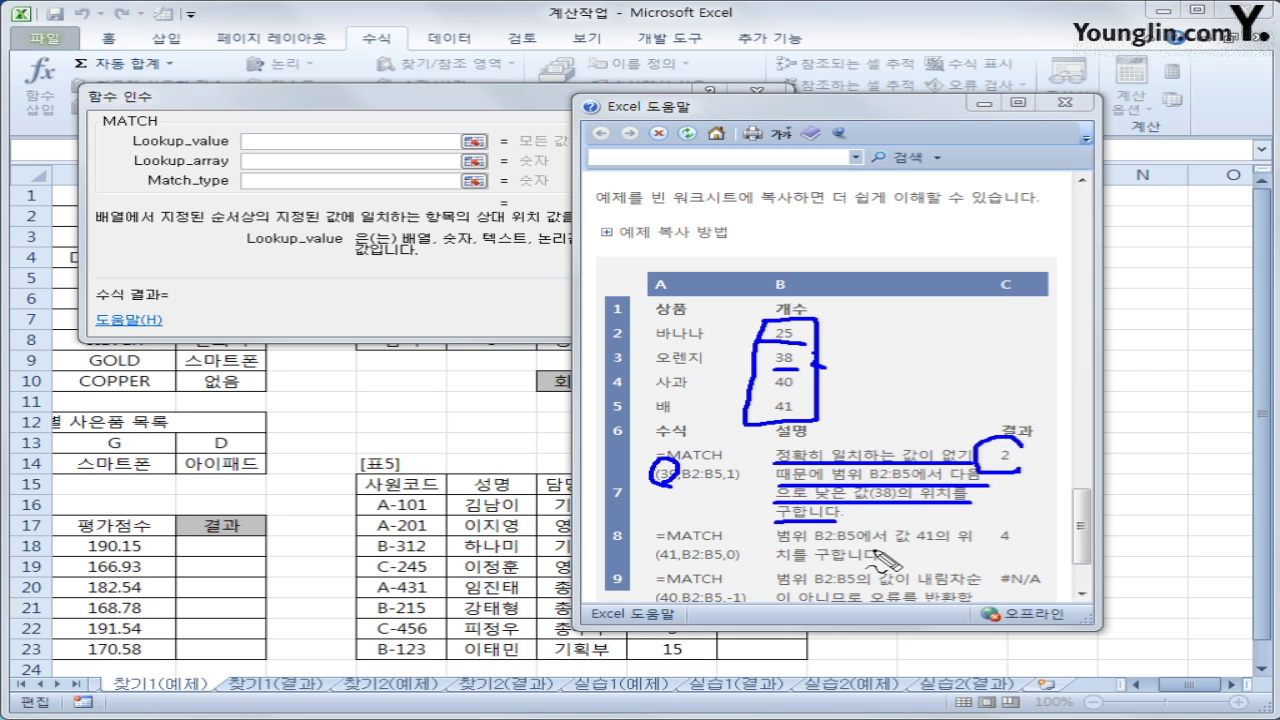
# Compare the match-type arguments of the help's three example MATCH formulas, and close the help.
pyautogui.moveTo(645, 571); pyautogui.dragTo(766, 575)
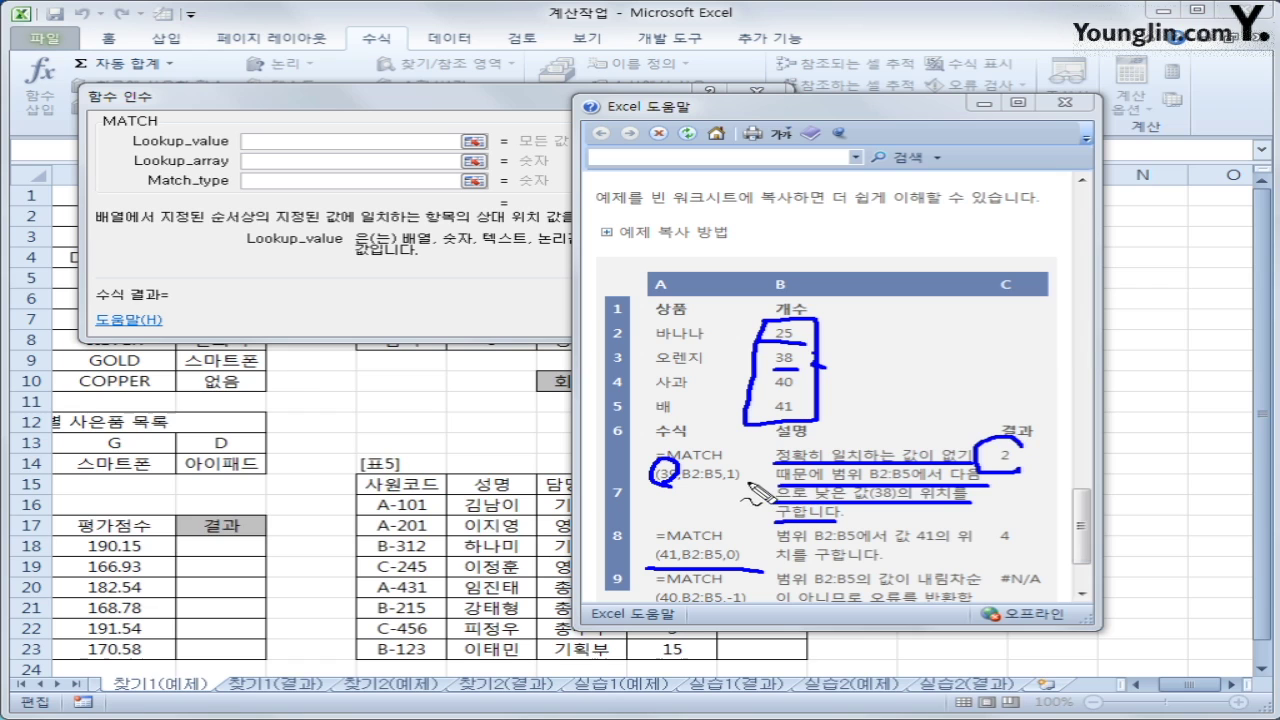
pyautogui.moveTo(720, 480); pyautogui.dragTo(724, 468)
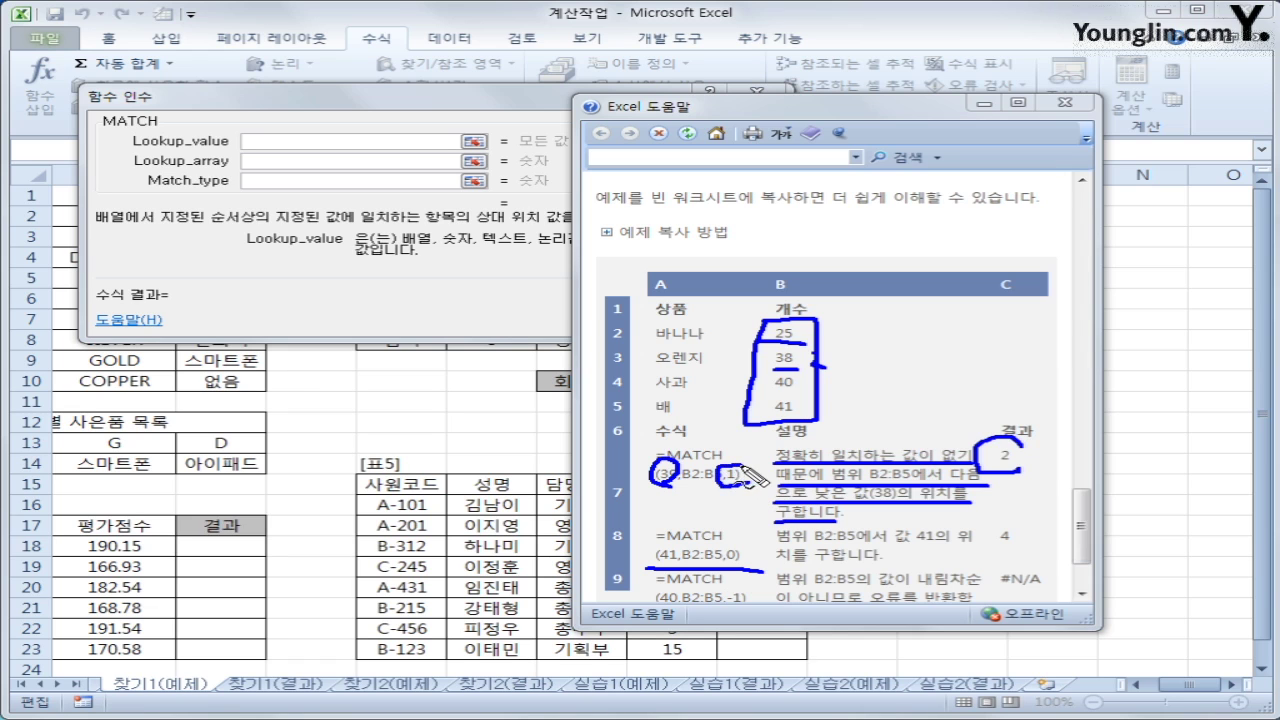
pyautogui.moveTo(745, 565)
pyautogui.mouseDown()
pyautogui.moveTo(722, 548)
pyautogui.moveTo(742, 562)
pyautogui.moveTo(728, 580)
pyautogui.moveTo(757, 591)
pyautogui.moveTo(737, 606)
pyautogui.mouseUp()
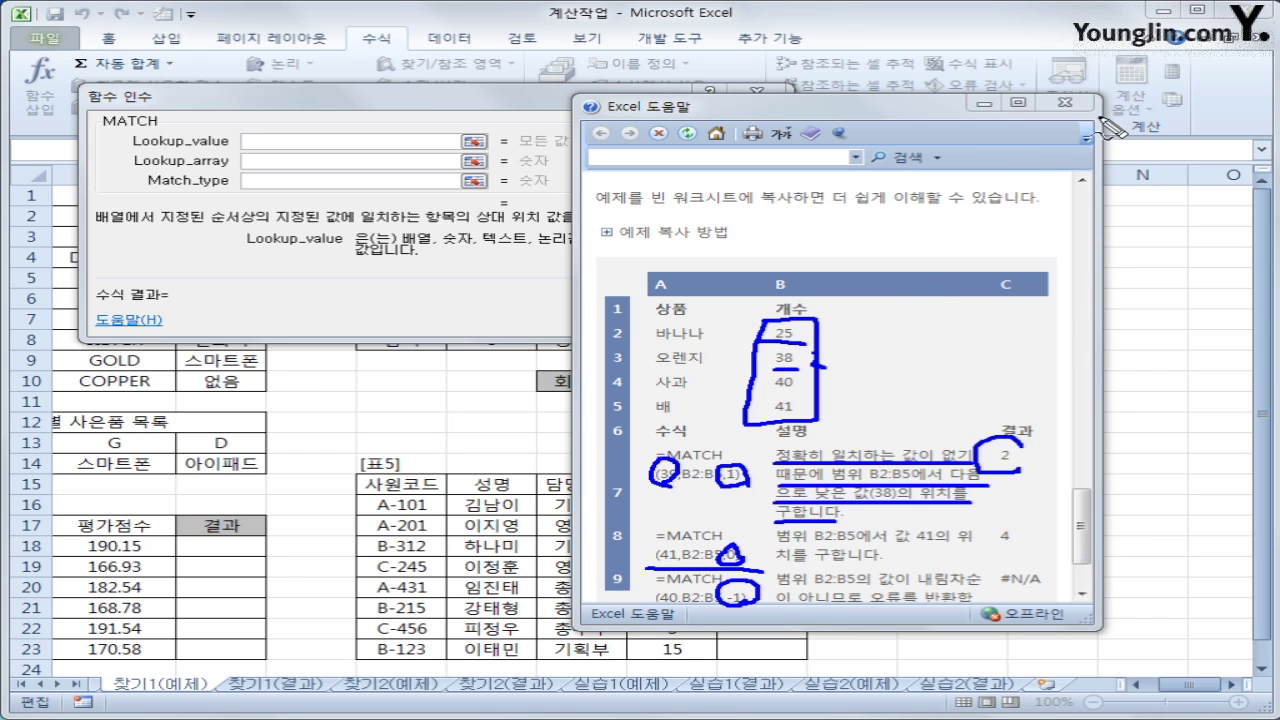
pyautogui.press('Escape')
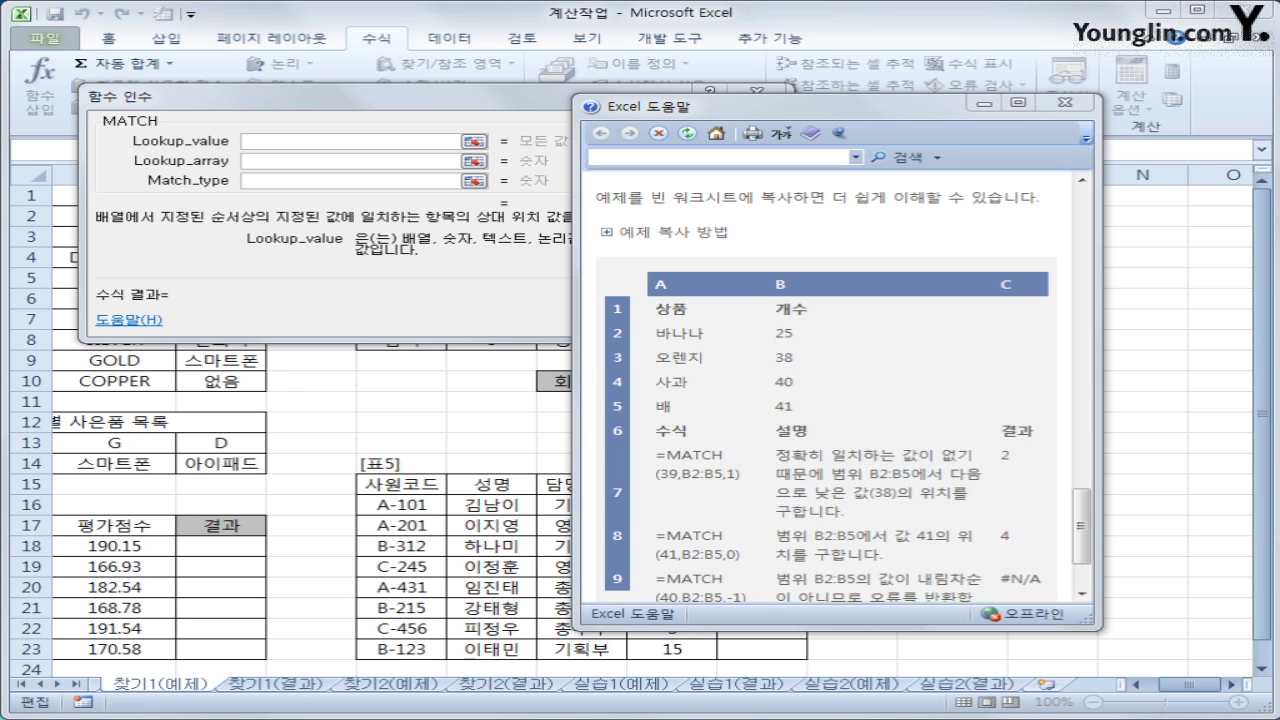
pyautogui.click(1063, 102)
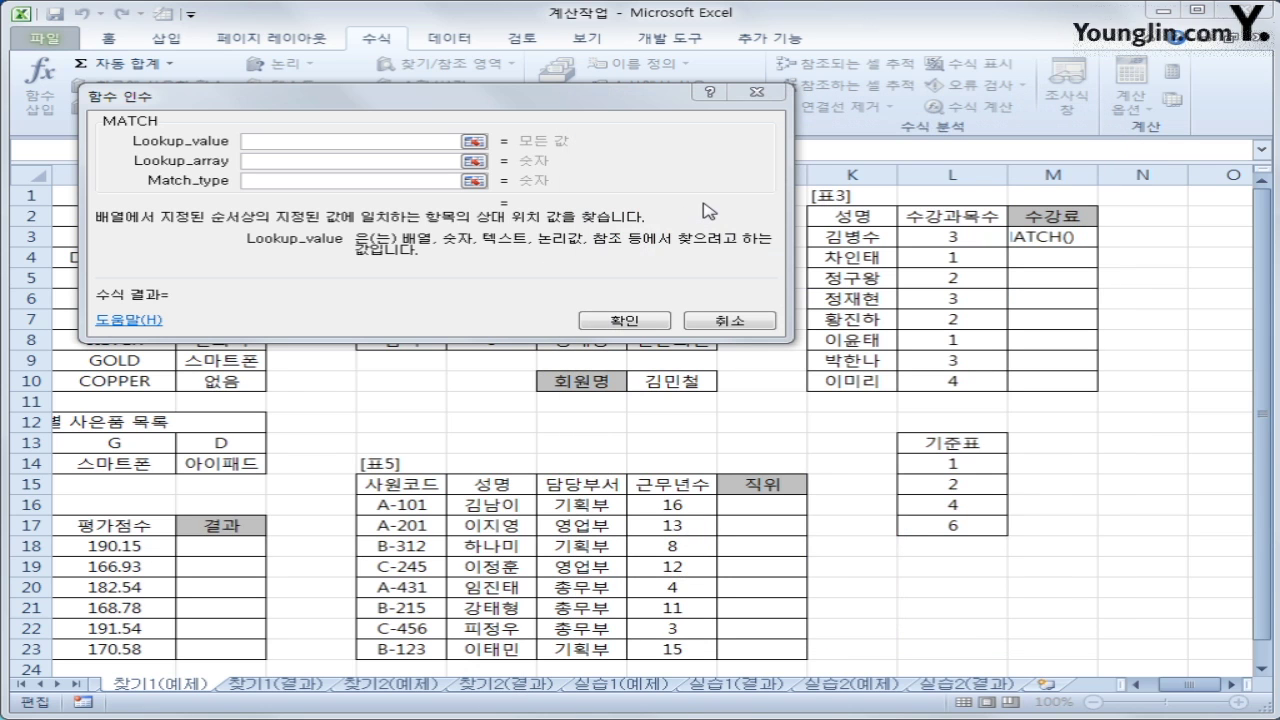
# Set the MATCH Lookup_value to L3 and the Lookup_array to the absolute 기준표 range $L$14:$L$17.
pyautogui.click(318, 144)
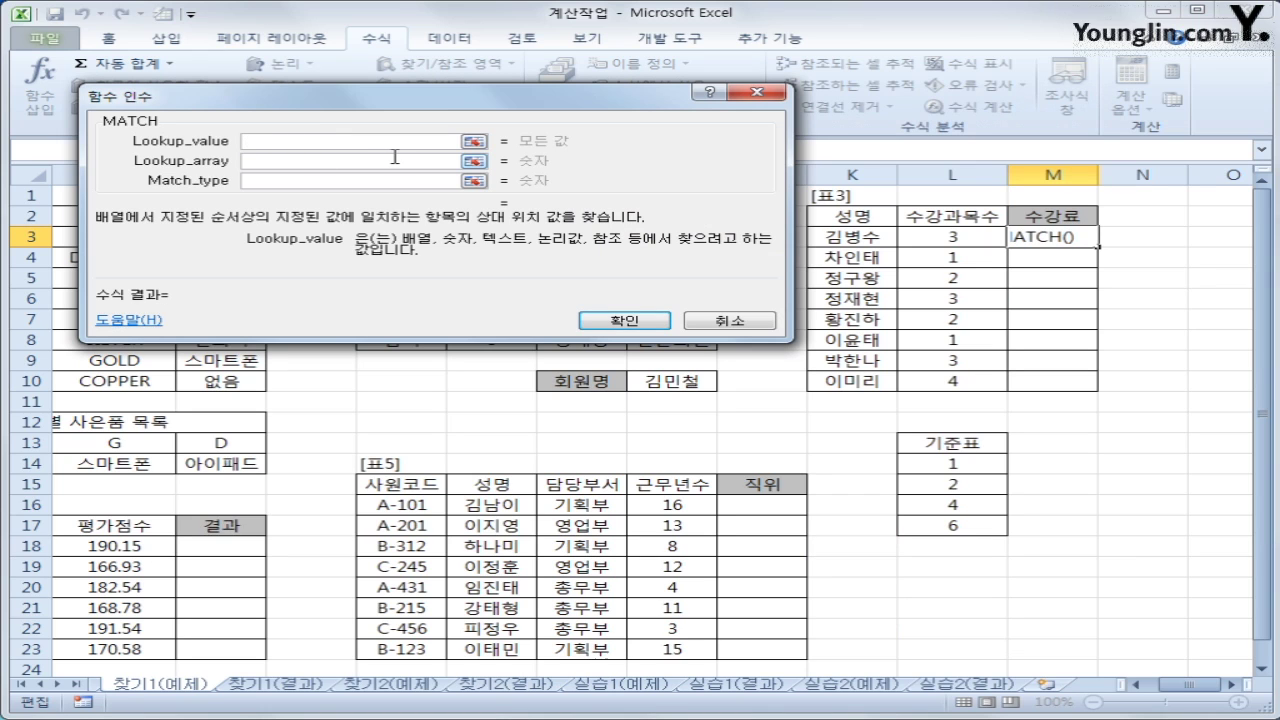
pyautogui.click(957, 238)
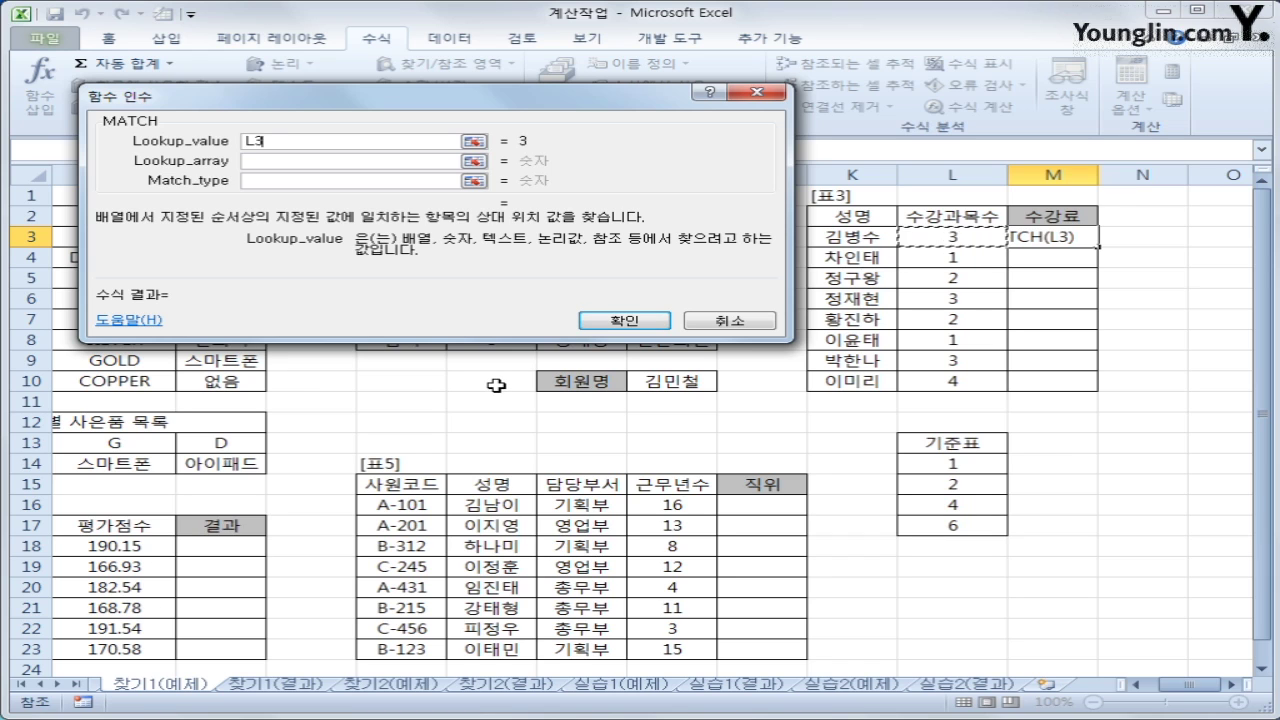
pyautogui.click(257, 162)
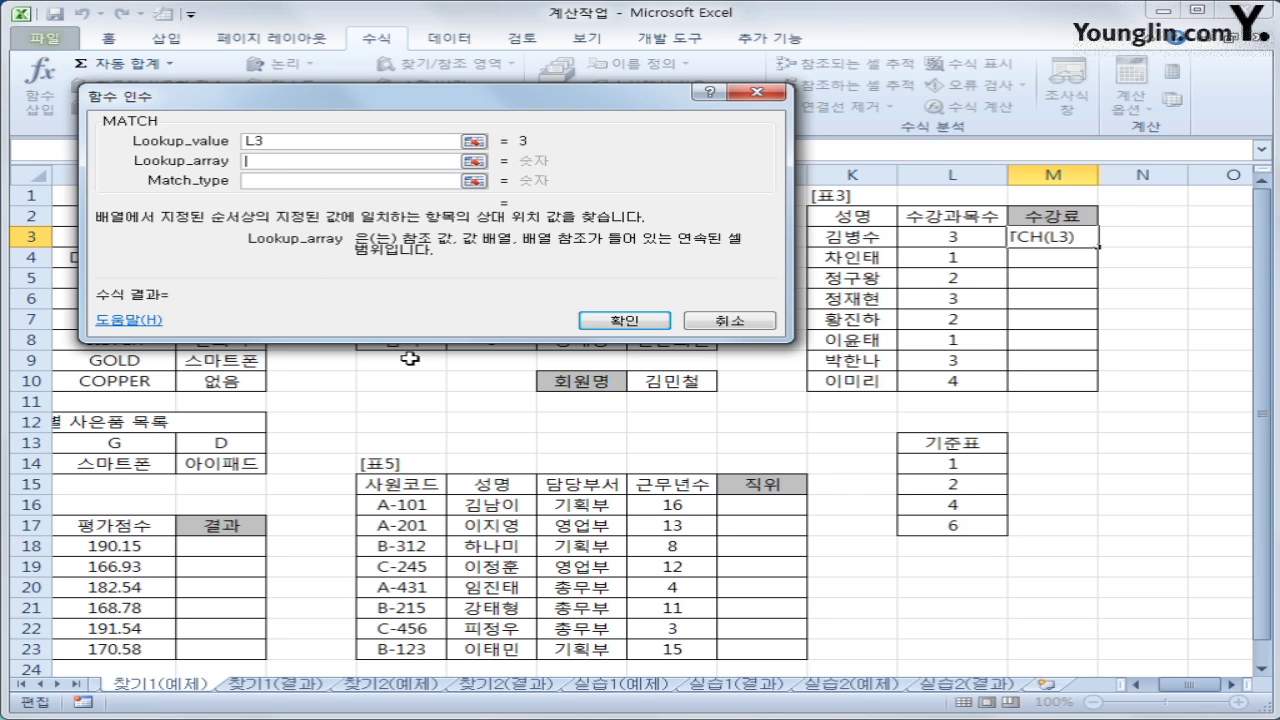
pyautogui.moveTo(985, 458); pyautogui.dragTo(974, 531)
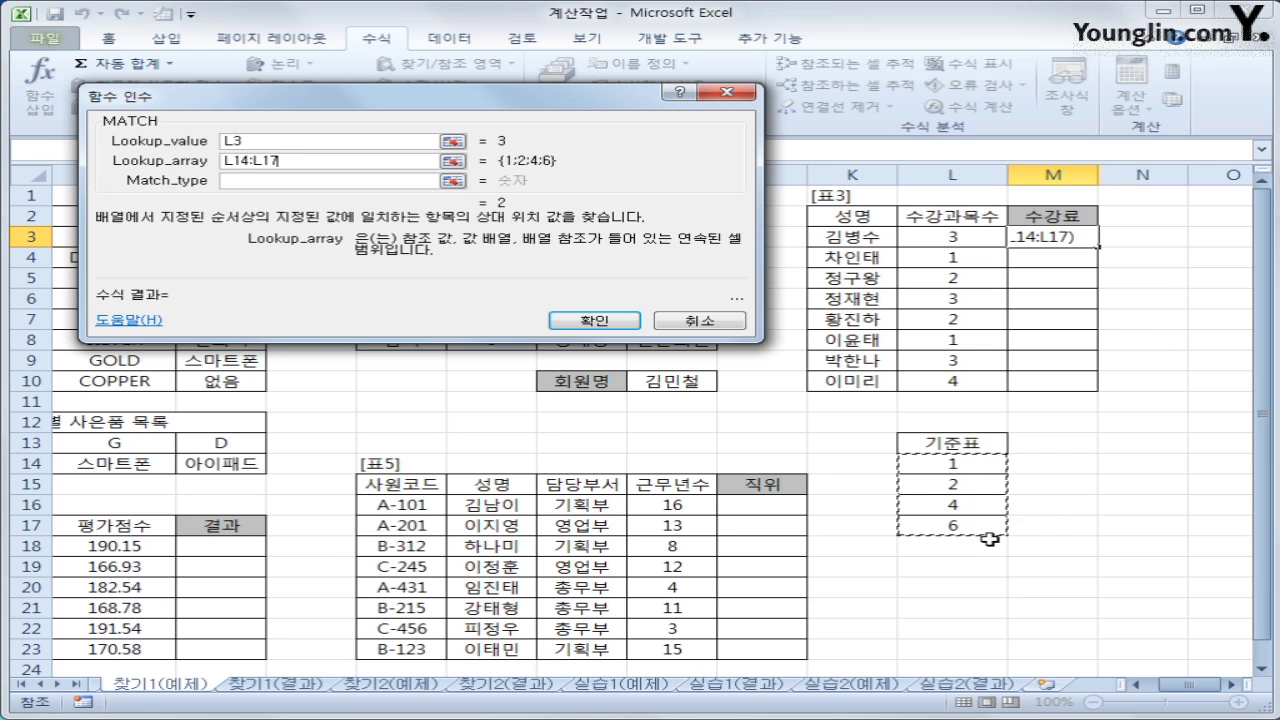
pyautogui.press('F4')
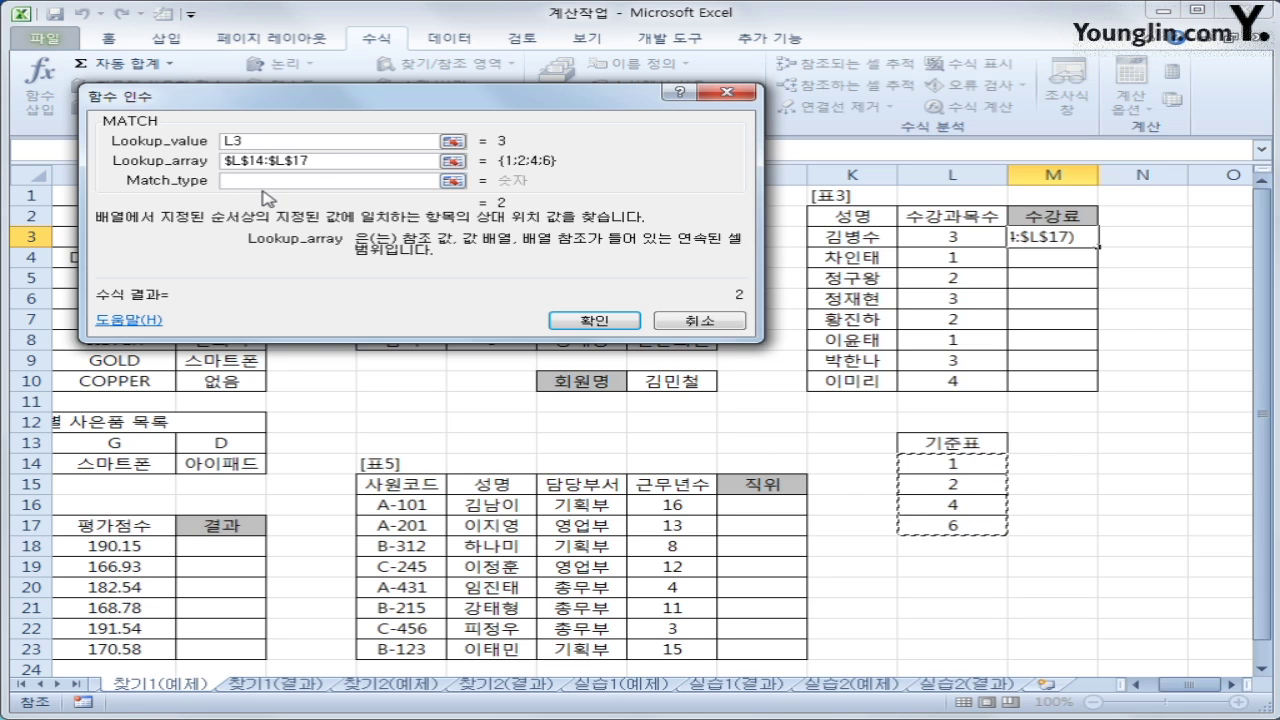
# Open the MATCH help from the Match_type argument and examine the table's "1 또는 생략" row, including its sort-order requirement.
pyautogui.click(268, 182)
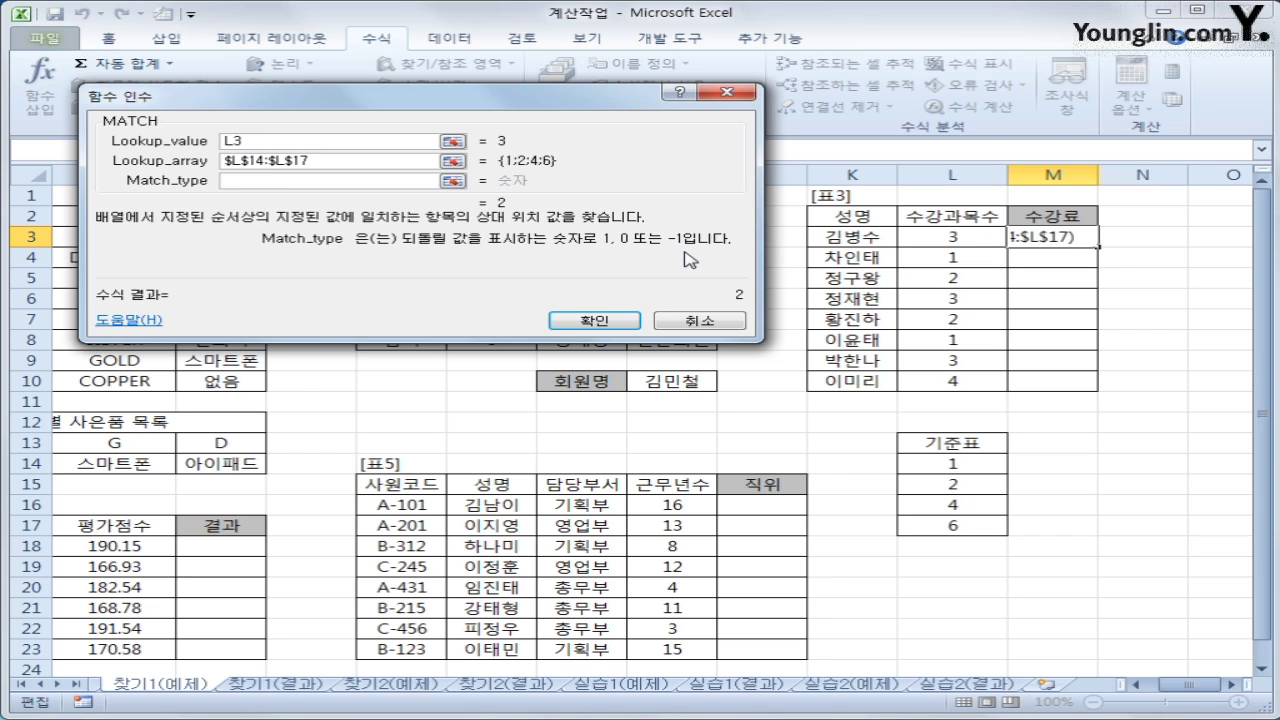
pyautogui.click(134, 322)
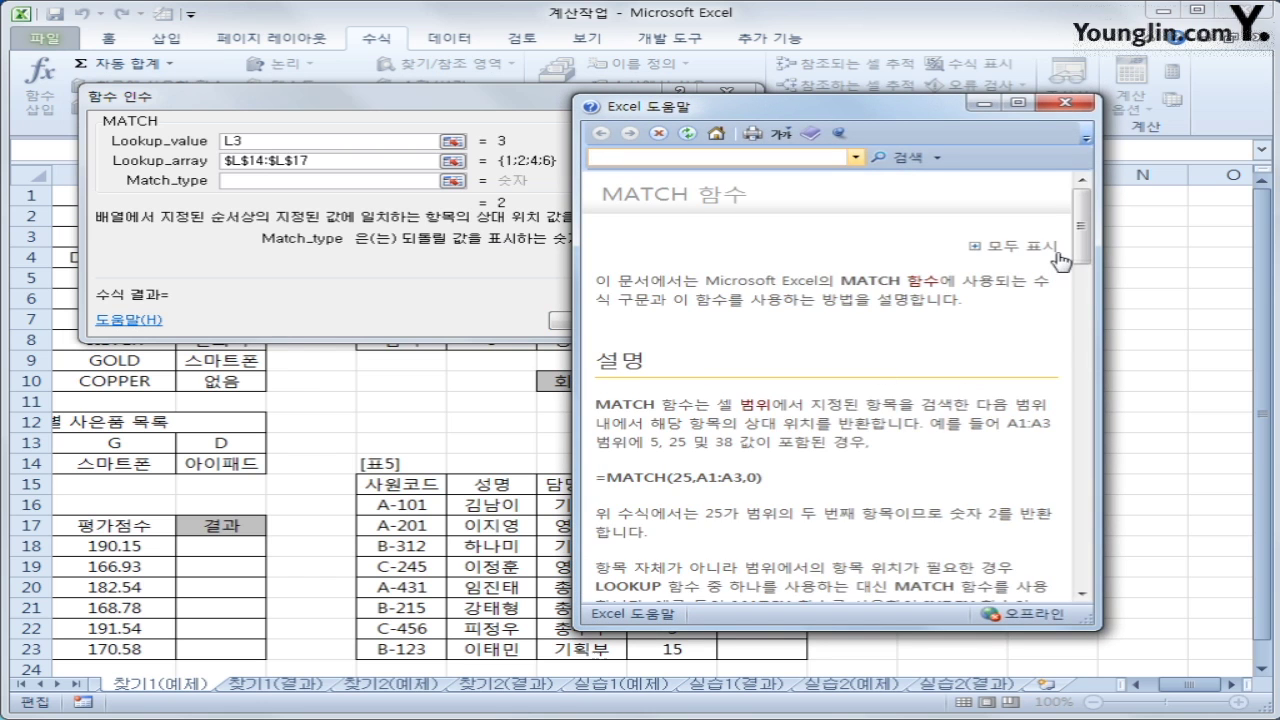
pyautogui.moveTo(1087, 231); pyautogui.dragTo(1095, 395)
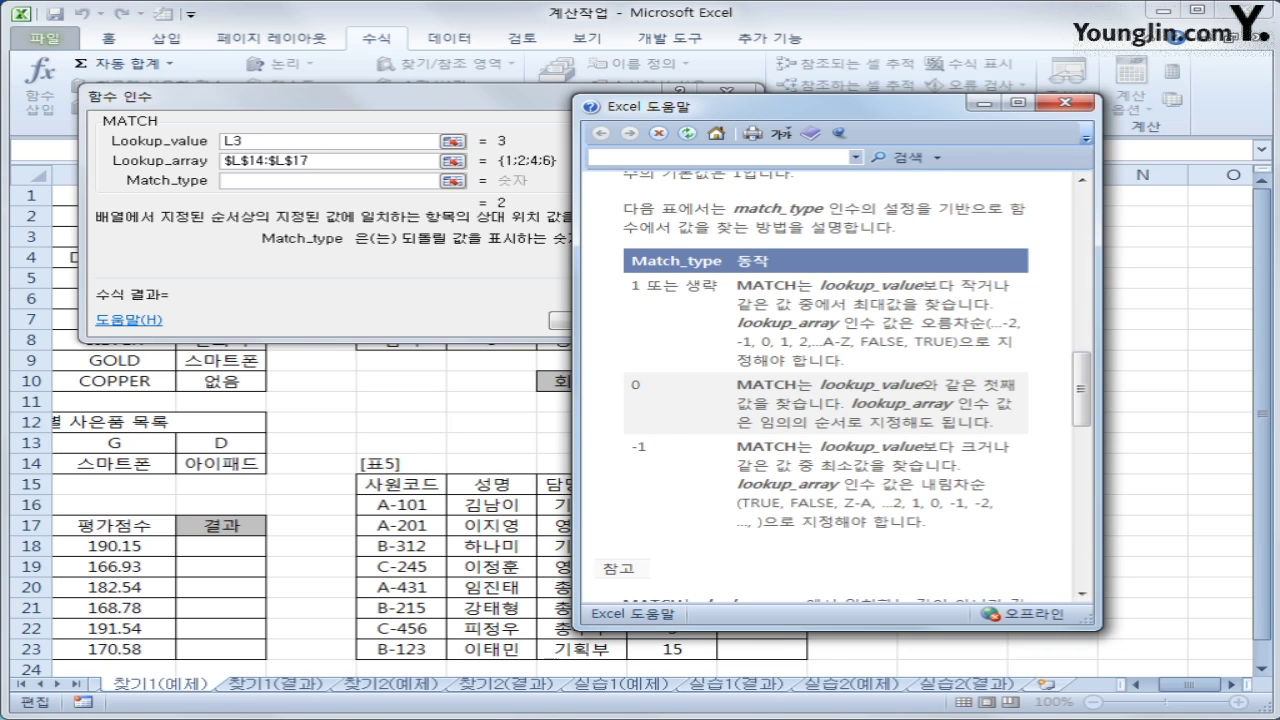
pyautogui.moveTo(640, 302)
pyautogui.mouseDown()
pyautogui.moveTo(626, 272)
pyautogui.moveTo(738, 284)
pyautogui.moveTo(640, 312)
pyautogui.mouseUp()
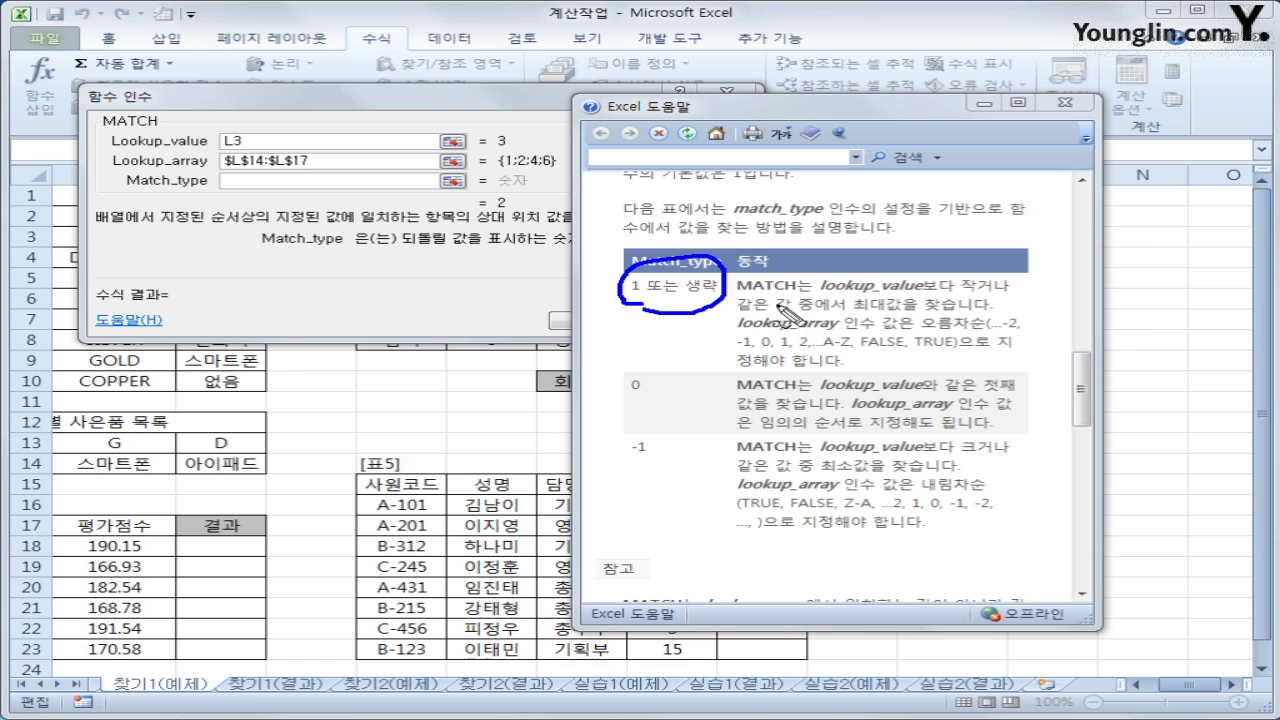
pyautogui.moveTo(940, 291); pyautogui.dragTo(1010, 288)
pyautogui.moveTo(738, 314); pyautogui.dragTo(1030, 326)
pyautogui.moveTo(738, 344)
pyautogui.mouseDown()
pyautogui.moveTo(688, 314)
pyautogui.moveTo(700, 320)
pyautogui.mouseUp()
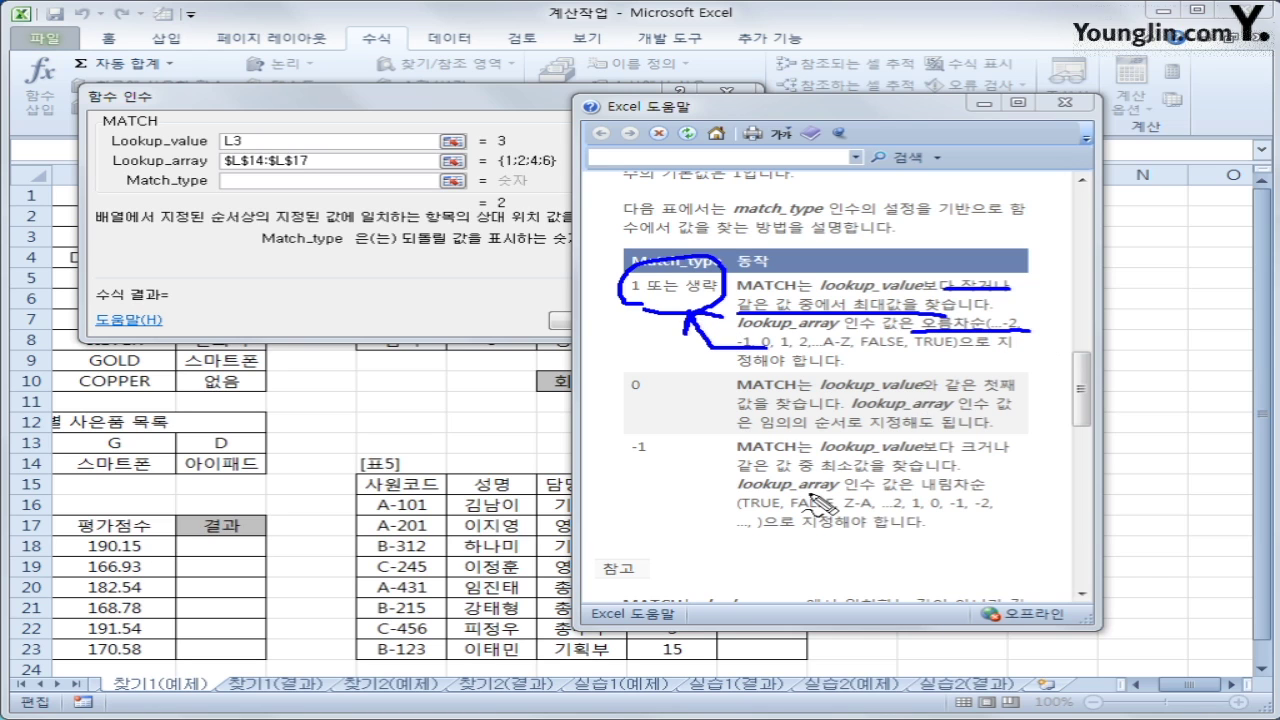
# Examine how the help table describes the search behaviour for Match_type 0 and -1.
pyautogui.moveTo(655, 412)
pyautogui.mouseDown()
pyautogui.moveTo(628, 428)
pyautogui.moveTo(625, 372)
pyautogui.moveTo(662, 410)
pyautogui.mouseUp()
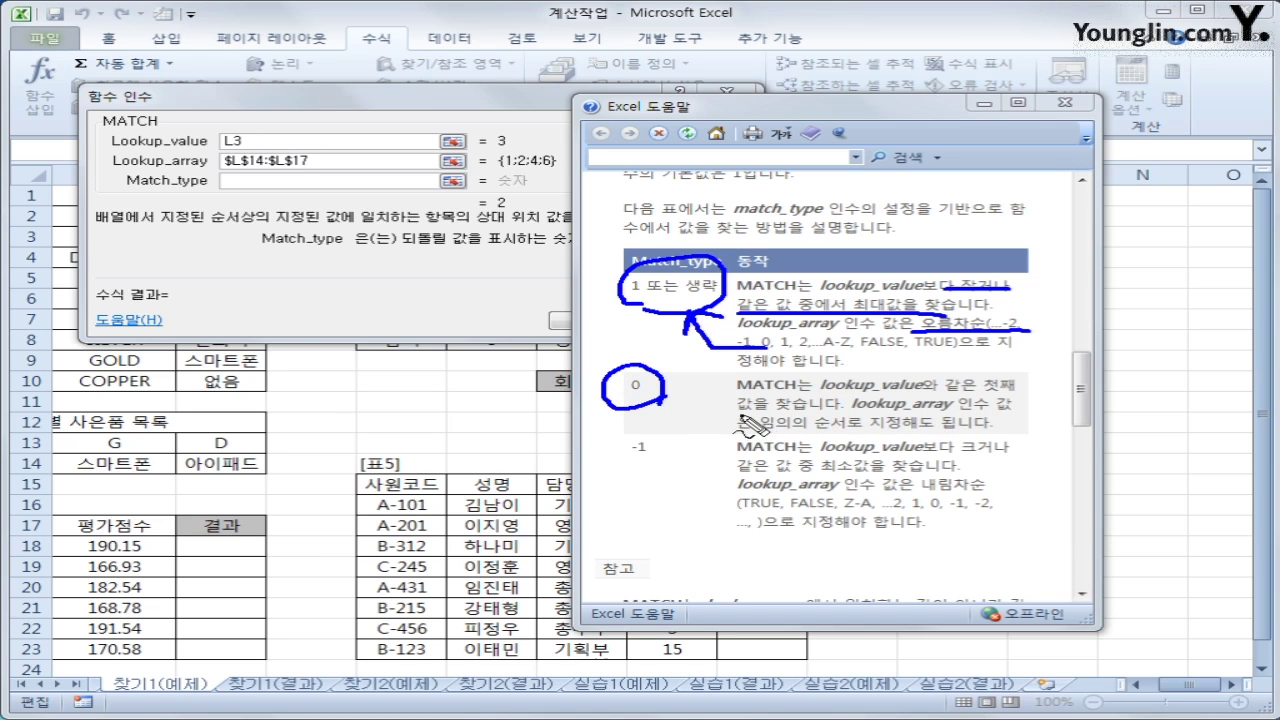
pyautogui.moveTo(740, 415); pyautogui.dragTo(838, 420)
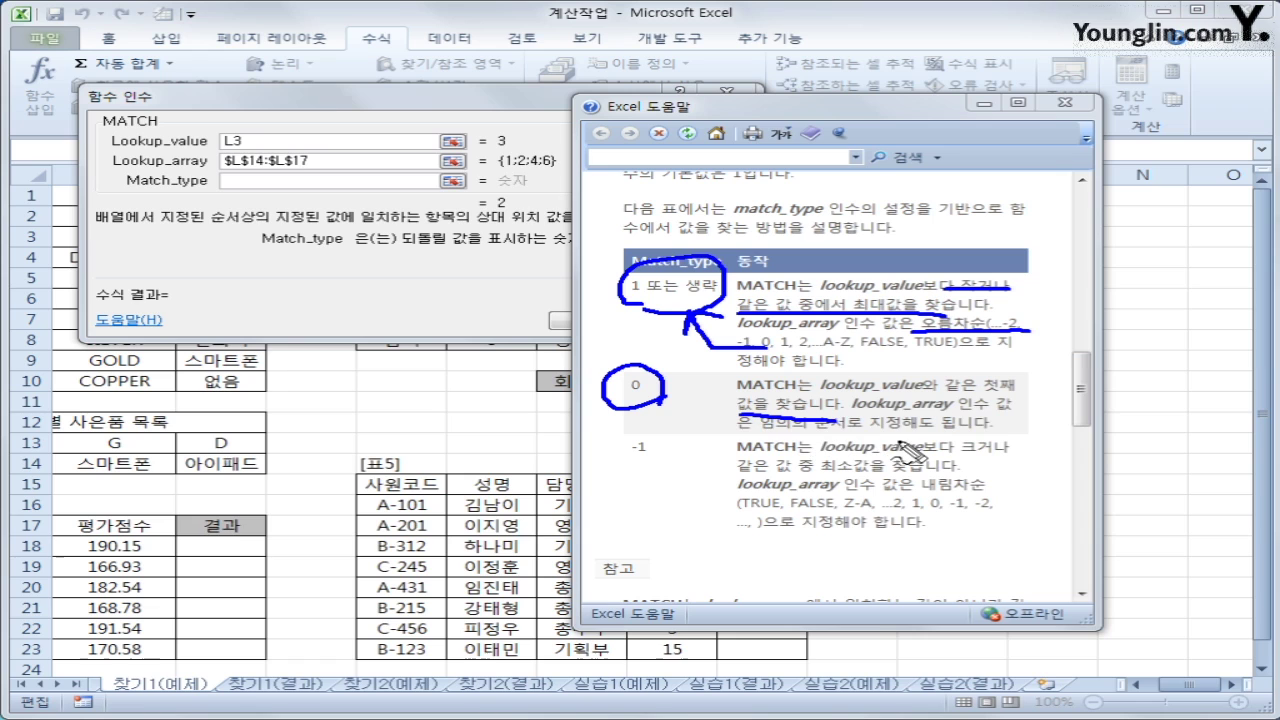
pyautogui.moveTo(766, 427)
pyautogui.mouseDown()
pyautogui.moveTo(655, 425)
pyautogui.moveTo(658, 410)
pyautogui.mouseUp()
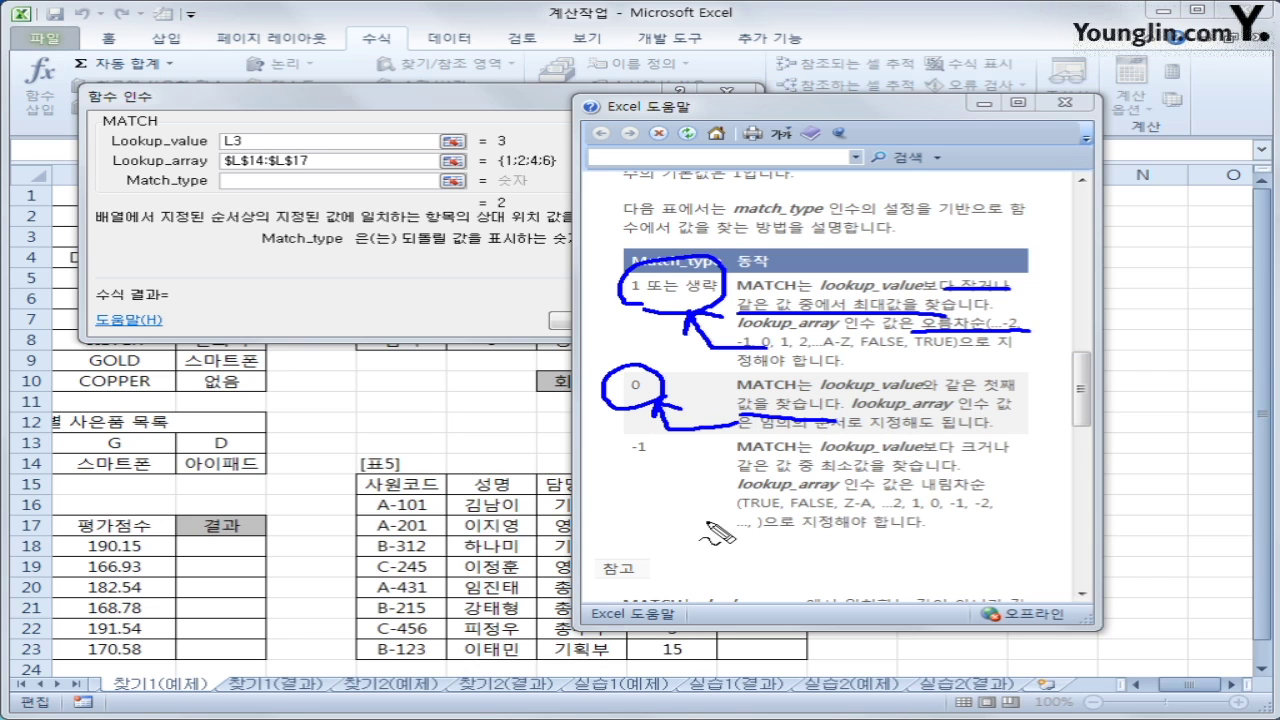
pyautogui.moveTo(620, 458); pyautogui.dragTo(672, 457)
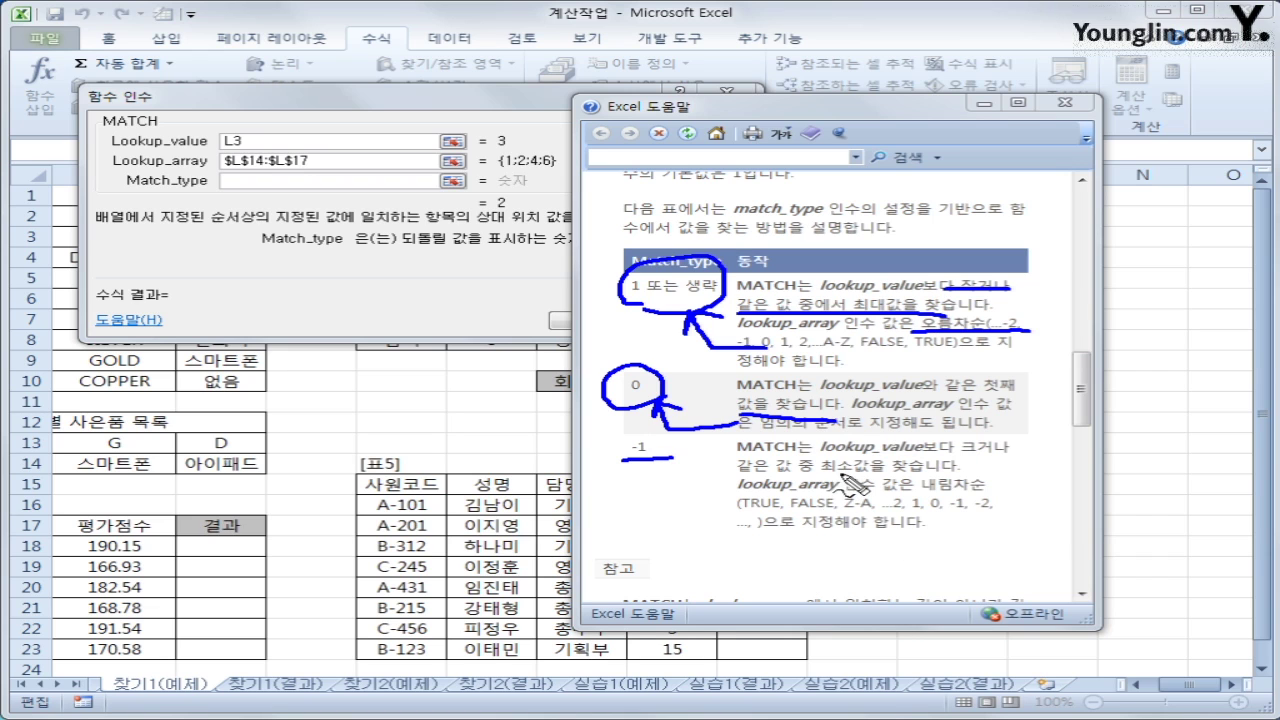
pyautogui.moveTo(820, 473); pyautogui.dragTo(940, 473)
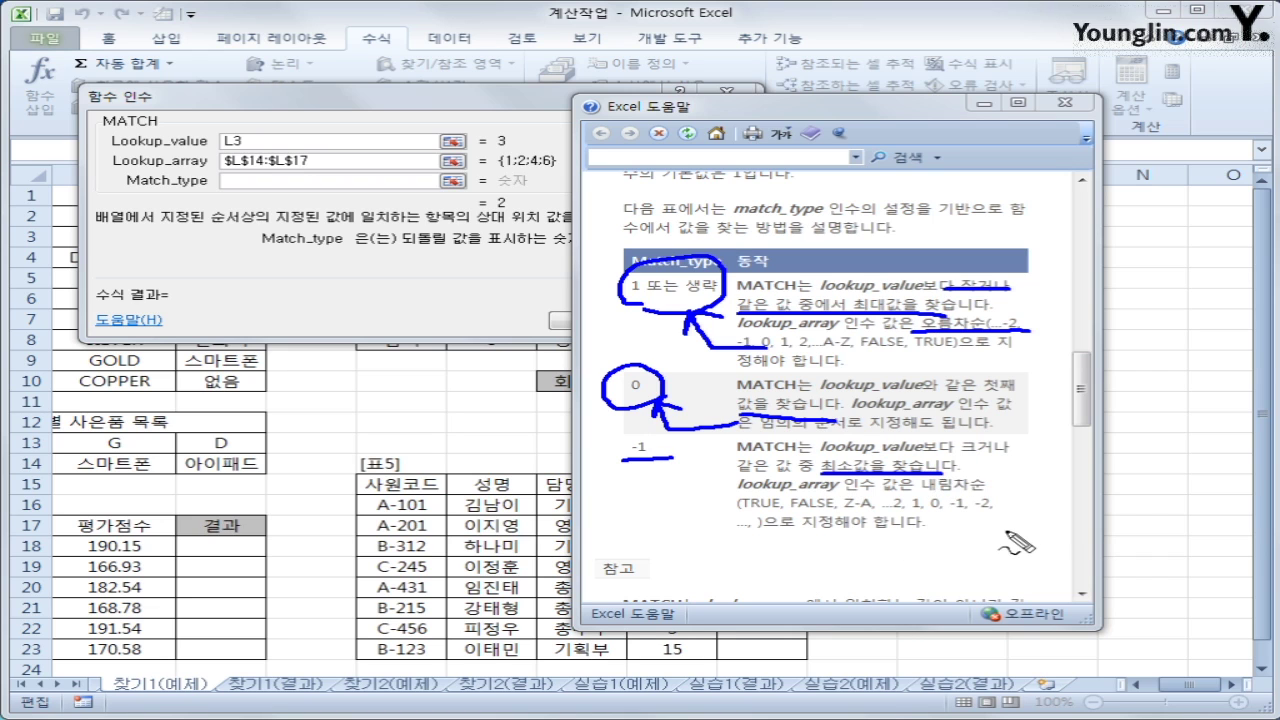
# Compare the three Match_type settings 1, 0 and -1 in the help table, and close the help.
pyautogui.moveTo(716, 482)
pyautogui.mouseDown()
pyautogui.moveTo(717, 519)
pyautogui.moveTo(790, 560)
pyautogui.moveTo(788, 478)
pyautogui.moveTo(718, 478)
pyautogui.moveTo(734, 519)
pyautogui.moveTo(752, 519)
pyautogui.moveTo(766, 545)
pyautogui.mouseUp()
pyautogui.moveTo(1008, 272)
pyautogui.mouseDown()
pyautogui.moveTo(1006, 305)
pyautogui.moveTo(1064, 346)
pyautogui.moveTo(1030, 287)
pyautogui.moveTo(1010, 288)
pyautogui.moveTo(1030, 328)
pyautogui.moveTo(1044, 310)
pyautogui.mouseUp()
pyautogui.moveTo(978, 386)
pyautogui.mouseDown()
pyautogui.moveTo(980, 412)
pyautogui.moveTo(1086, 465)
pyautogui.moveTo(1000, 378)
pyautogui.moveTo(980, 390)
pyautogui.mouseUp()
pyautogui.moveTo(1008, 431); pyautogui.dragTo(1016, 431)
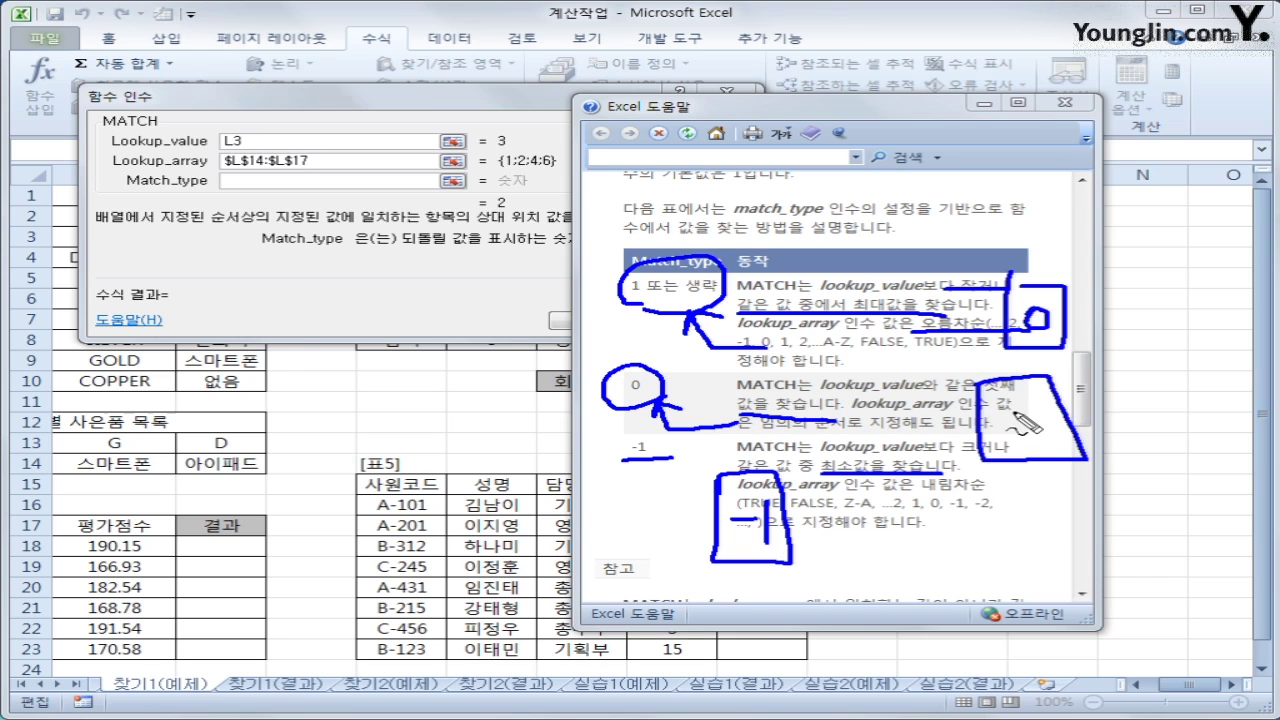
pyautogui.moveTo(1045, 322)
pyautogui.mouseDown()
pyautogui.moveTo(1036, 310)
pyautogui.moveTo(1040, 330)
pyautogui.mouseUp()
pyautogui.moveTo(1012, 405)
pyautogui.mouseDown()
pyautogui.moveTo(1045, 405)
pyautogui.moveTo(1006, 418)
pyautogui.mouseUp()
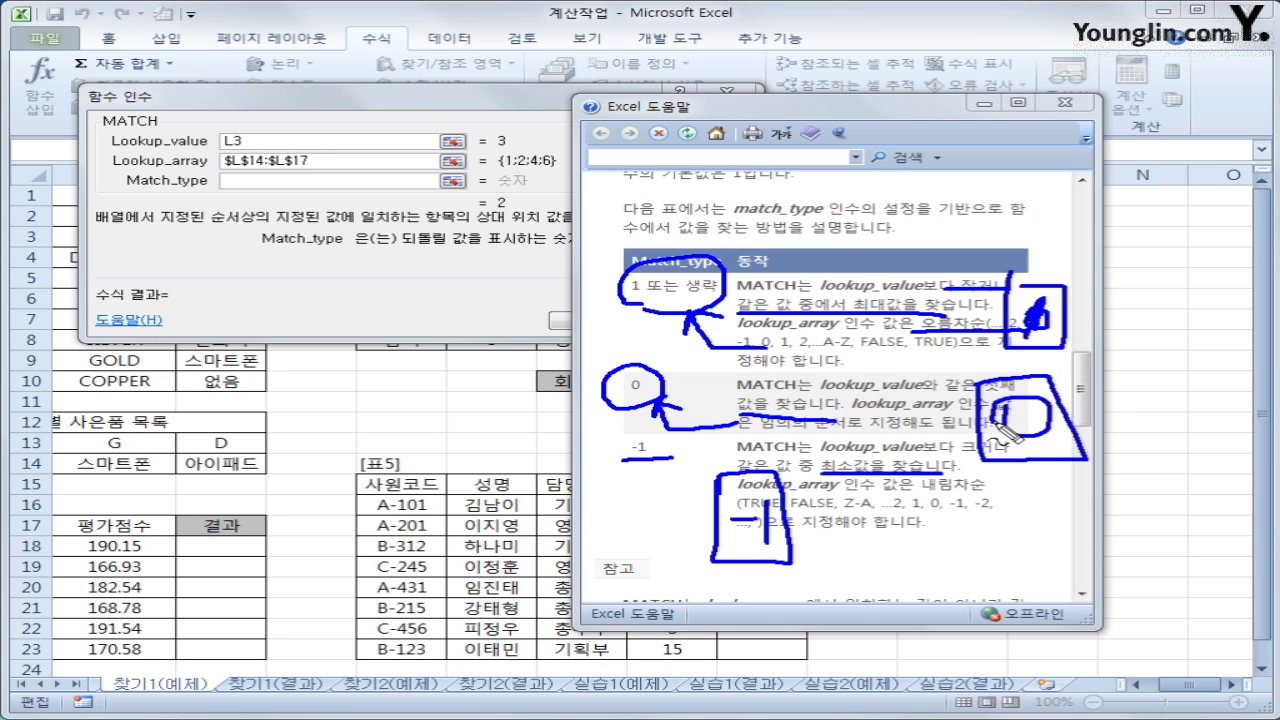
pyautogui.press('Escape')
pyautogui.click(1066, 103)
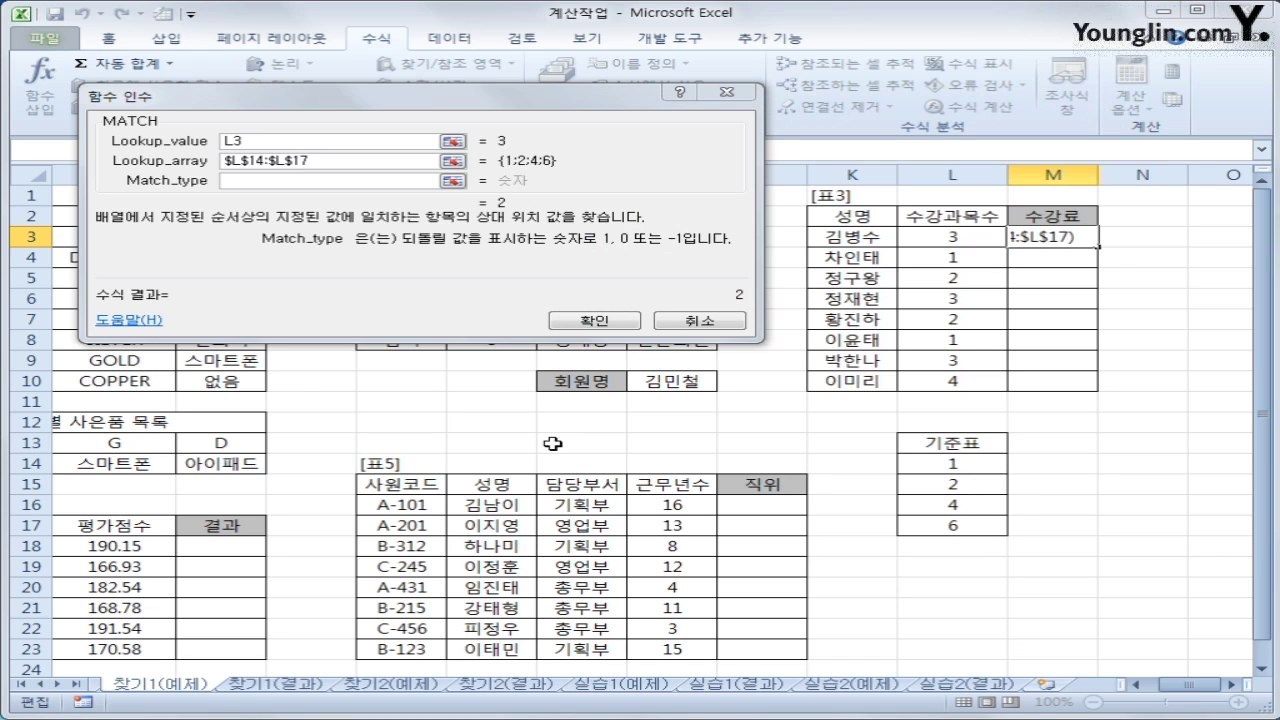
# Set the Match_type argument to 1 and complete the MATCH formula in M3.
pyautogui.click(260, 181)
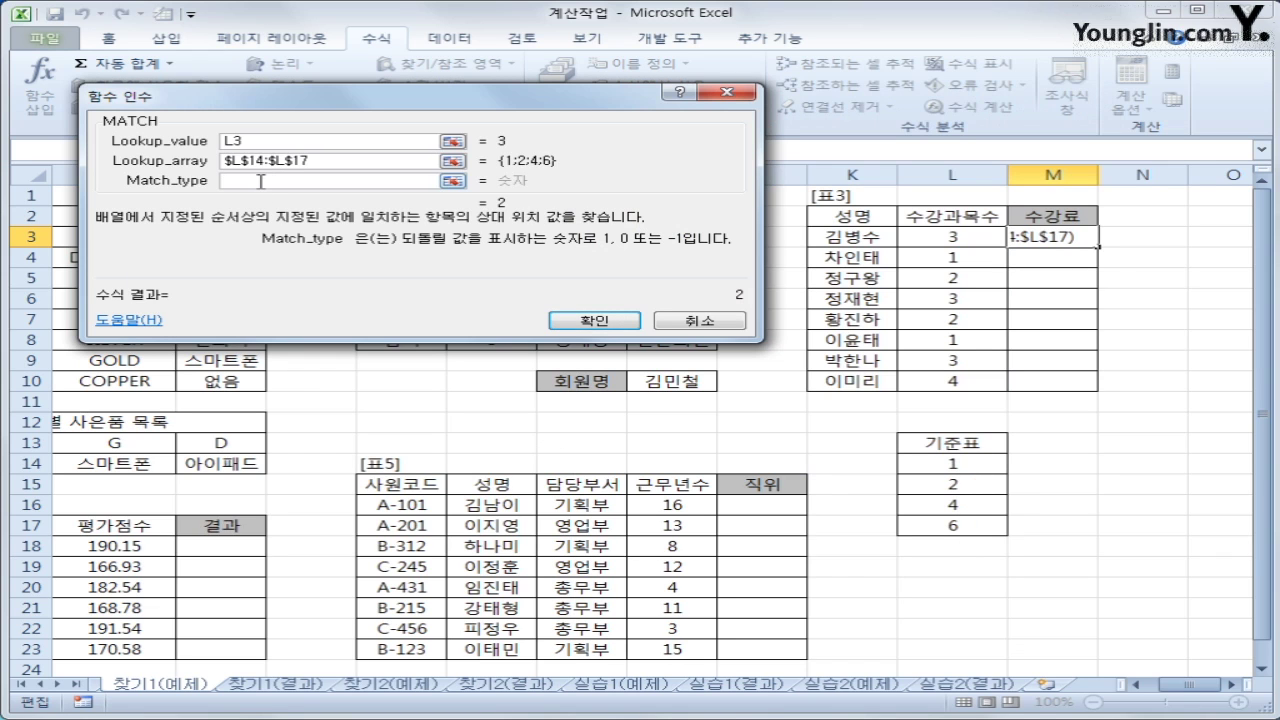
pyautogui.write('1')
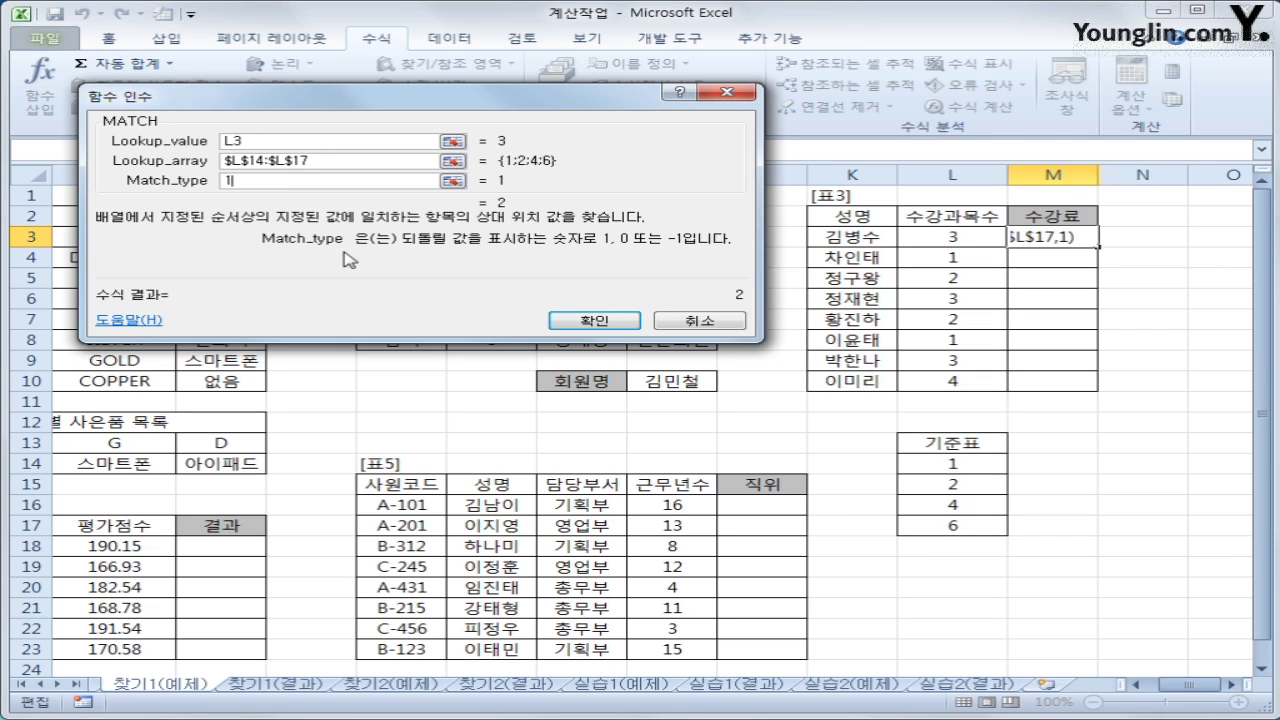
pyautogui.click(594, 320)
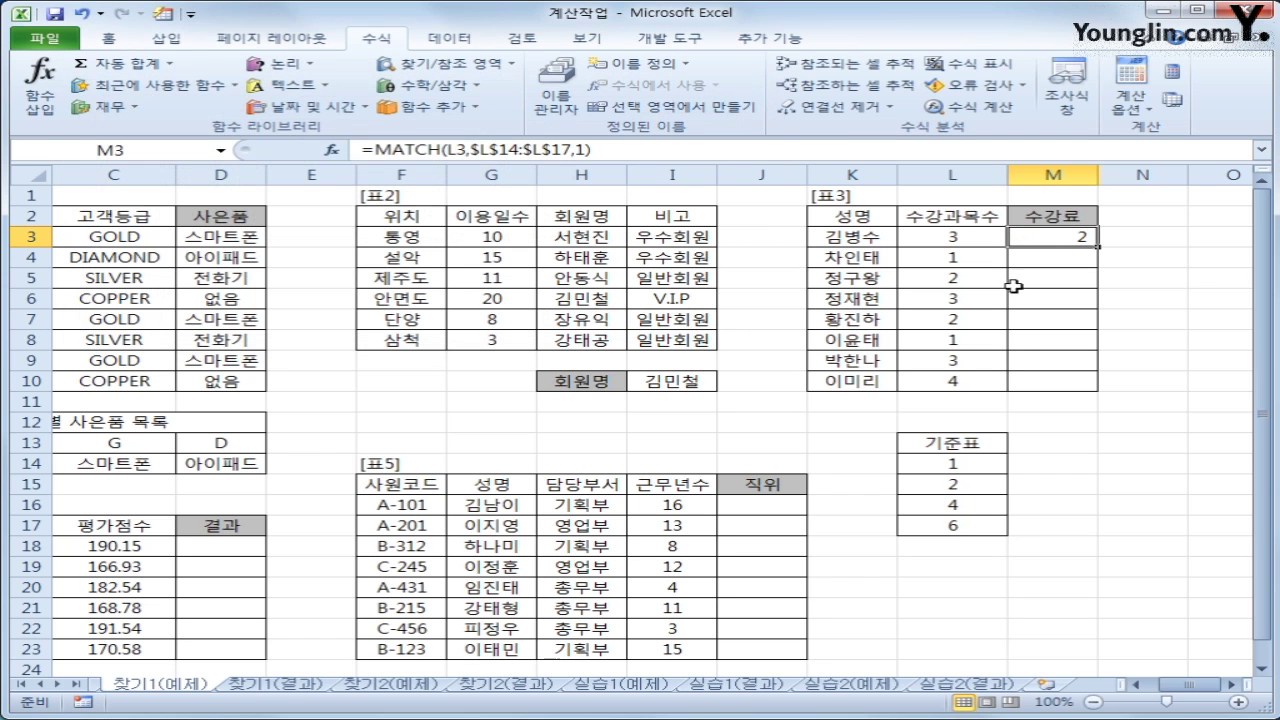
# Fill the MATCH formula from M3 down to M10 in the 수강료 column.
pyautogui.click(983, 484)
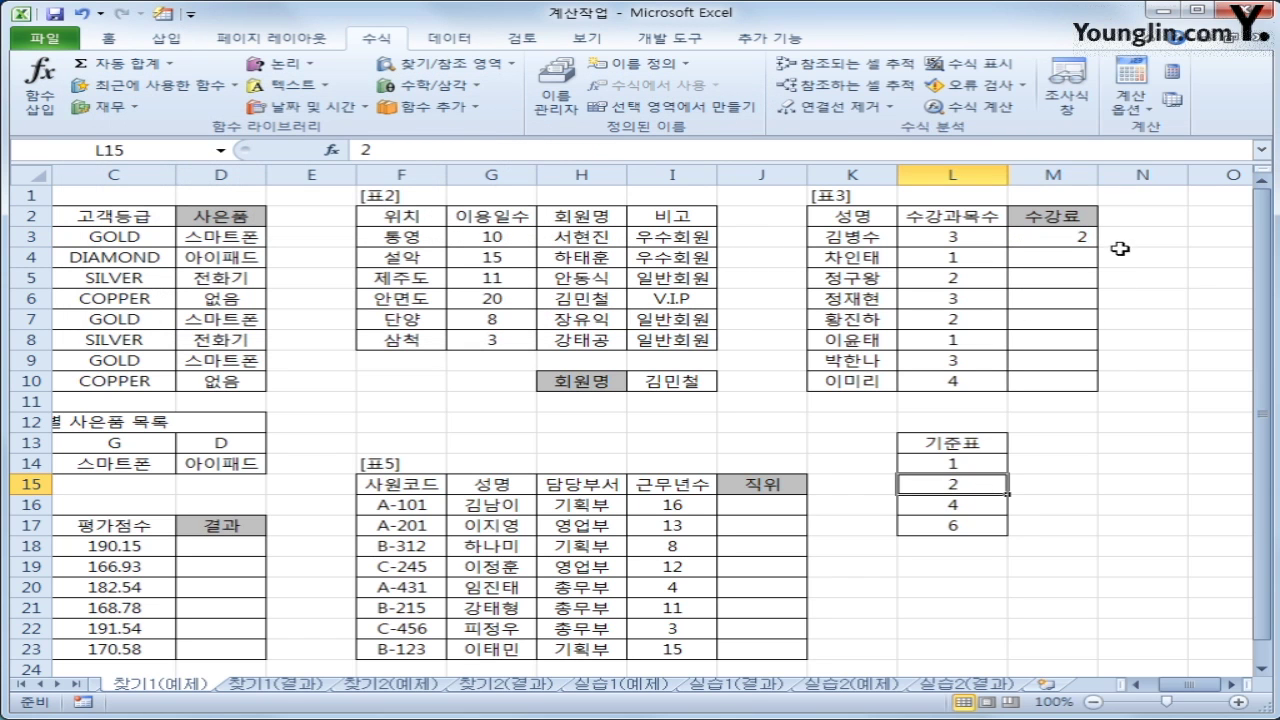
pyautogui.click(1086, 242)
pyautogui.moveTo(1090, 244); pyautogui.dragTo(1078, 392)
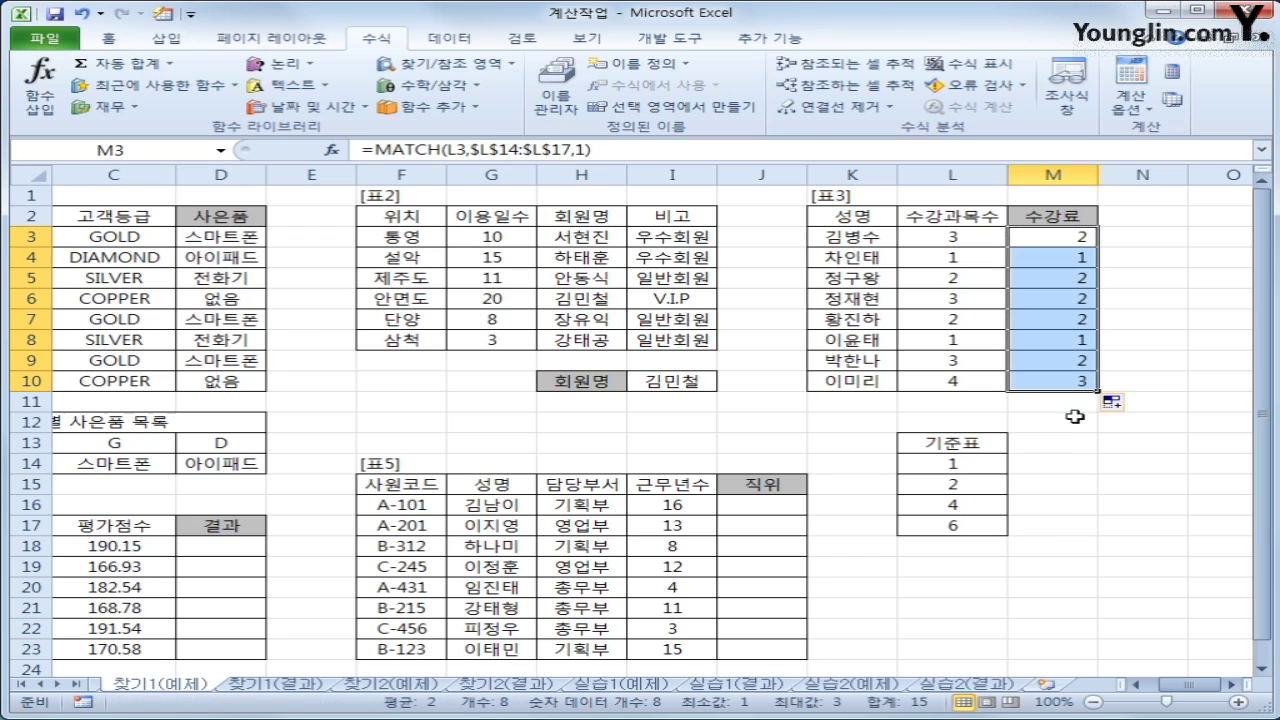
# Check the MATCH results in the 수강료 column against the positions of the 기준표 values in L14:L17.
pyautogui.click(1085, 238)
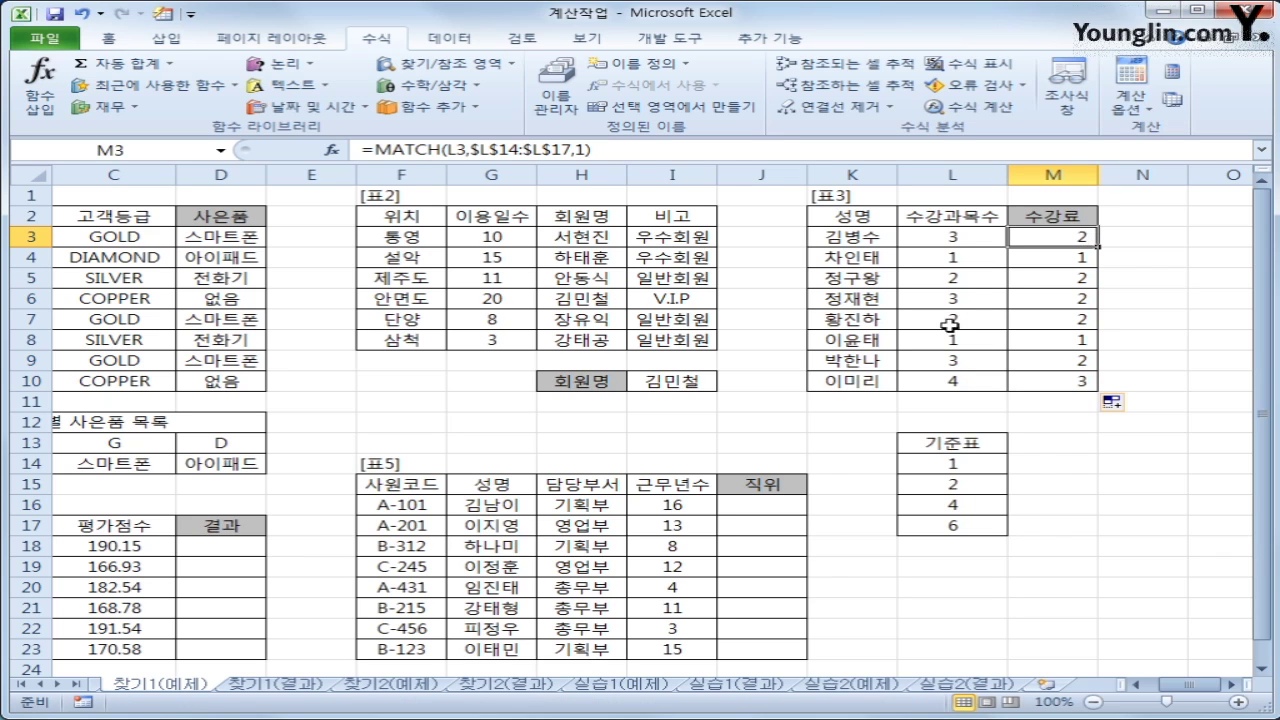
pyautogui.click(986, 466)
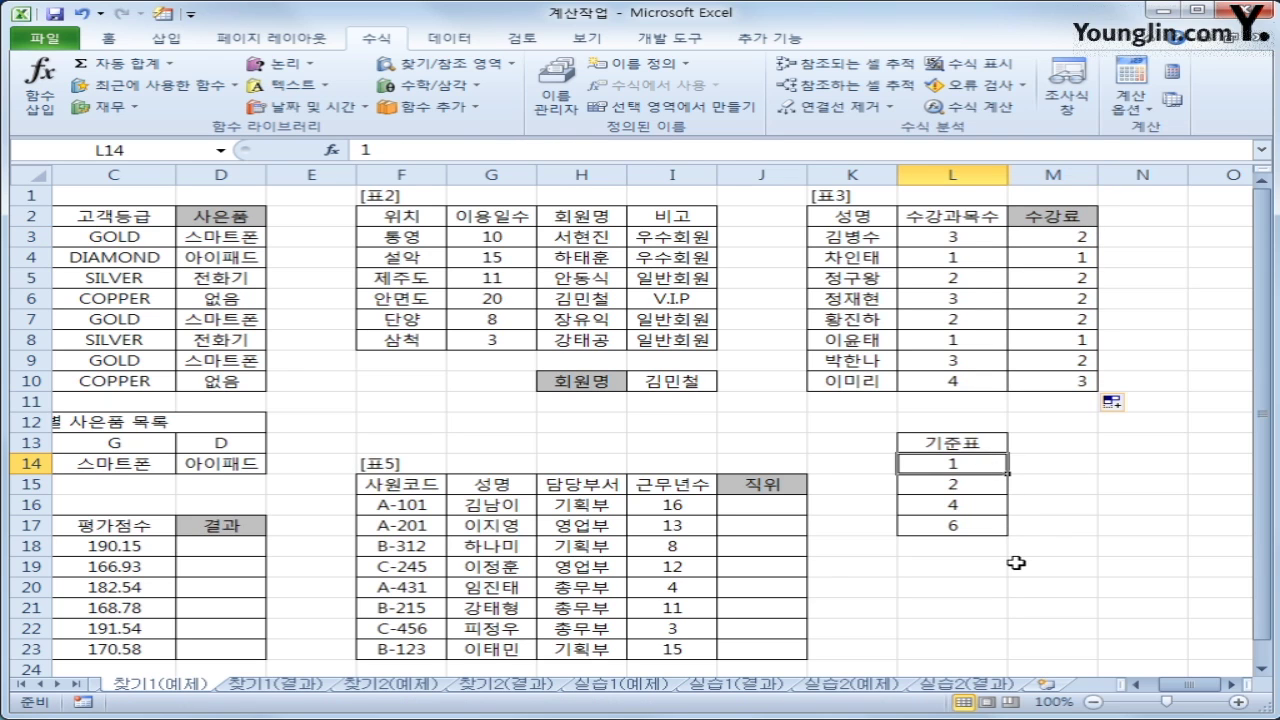
pyautogui.click(962, 490)
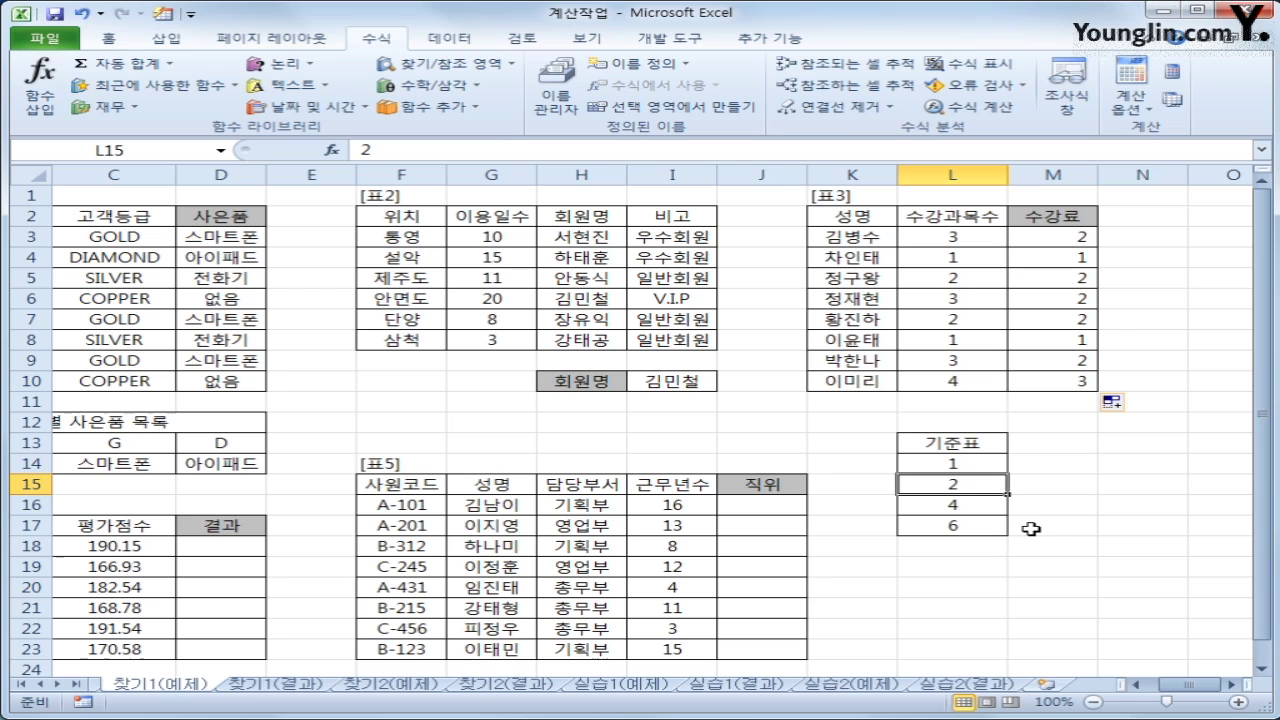
pyautogui.click(988, 508)
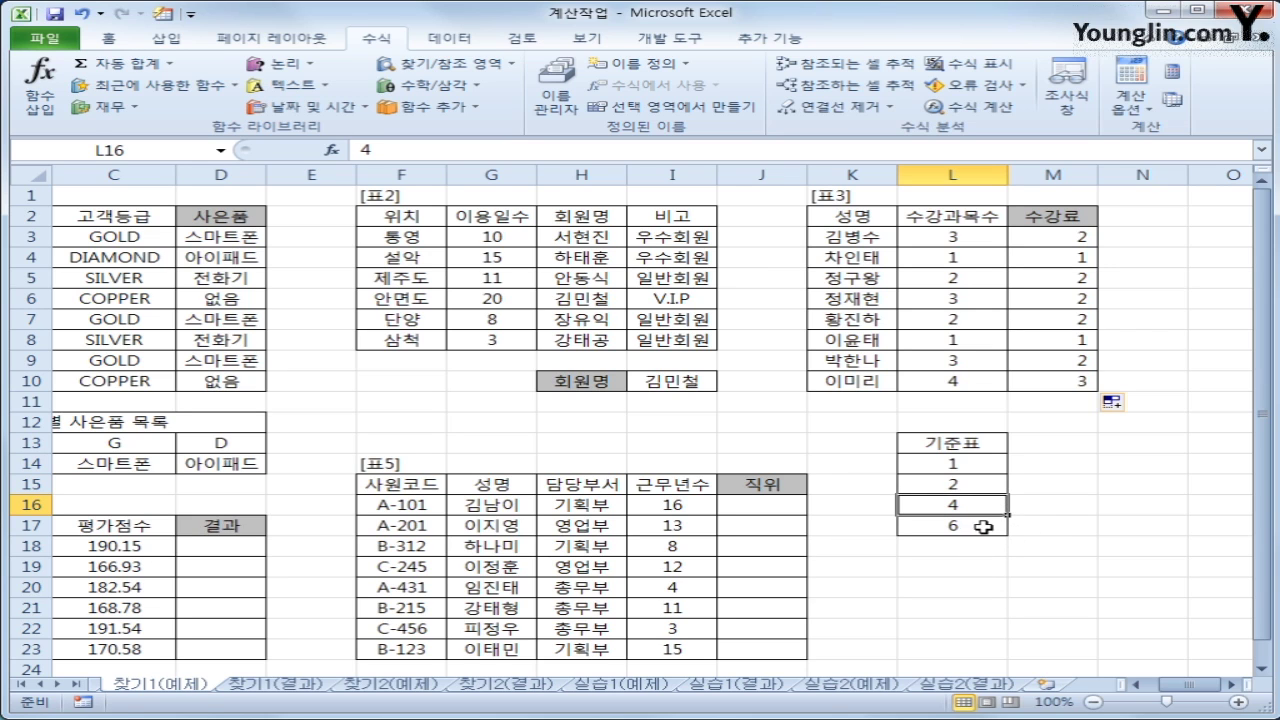
pyautogui.click(980, 526)
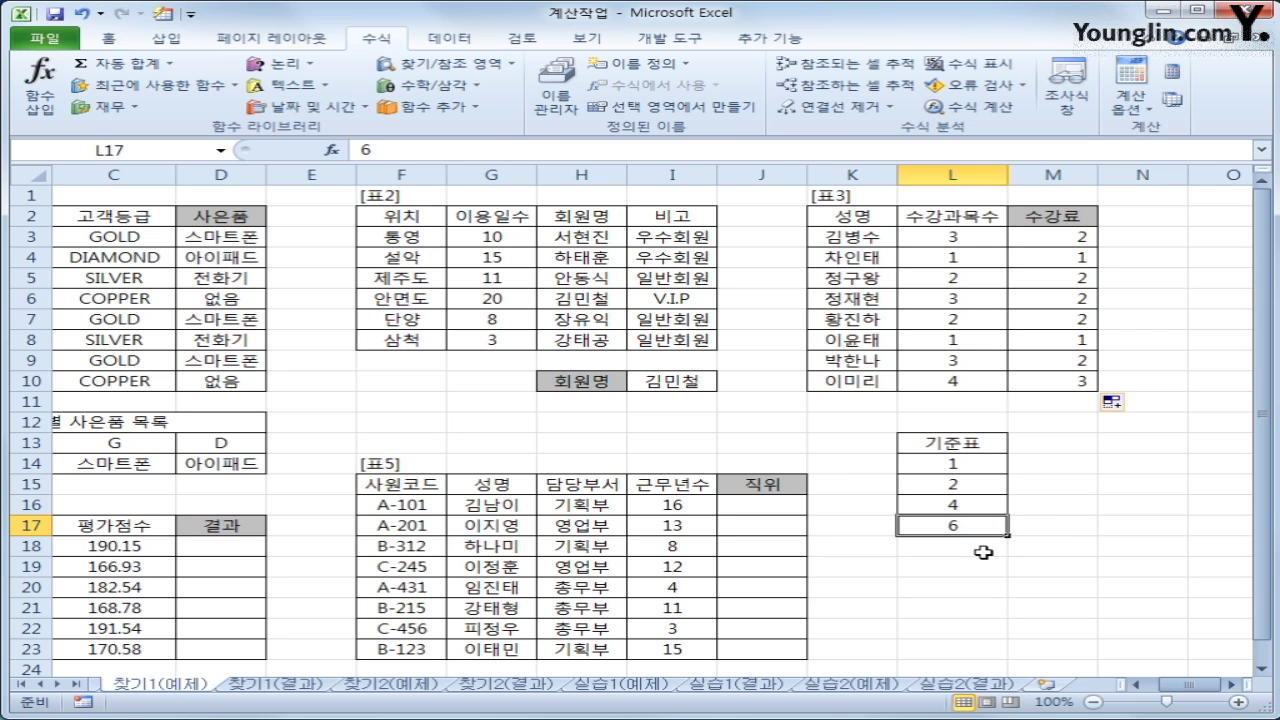
pyautogui.click(1076, 237)
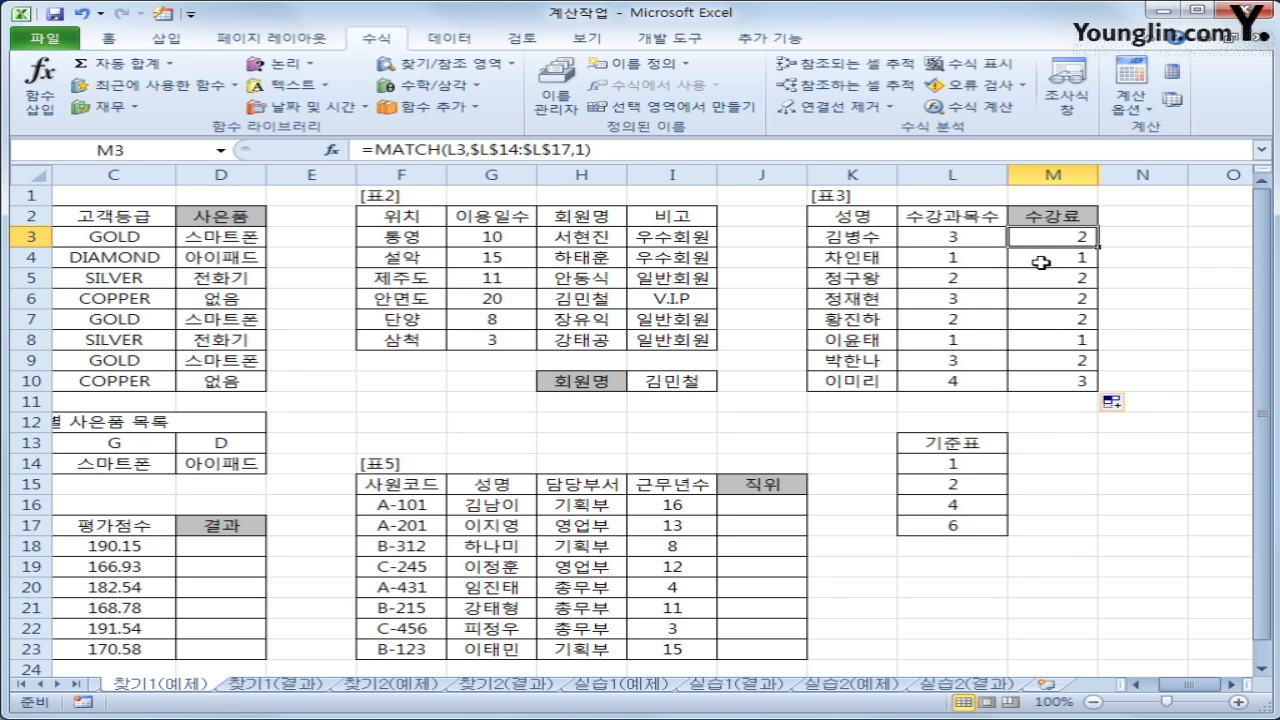
pyautogui.click(1075, 262)
pyautogui.click(1074, 240)
pyautogui.click(1071, 320)
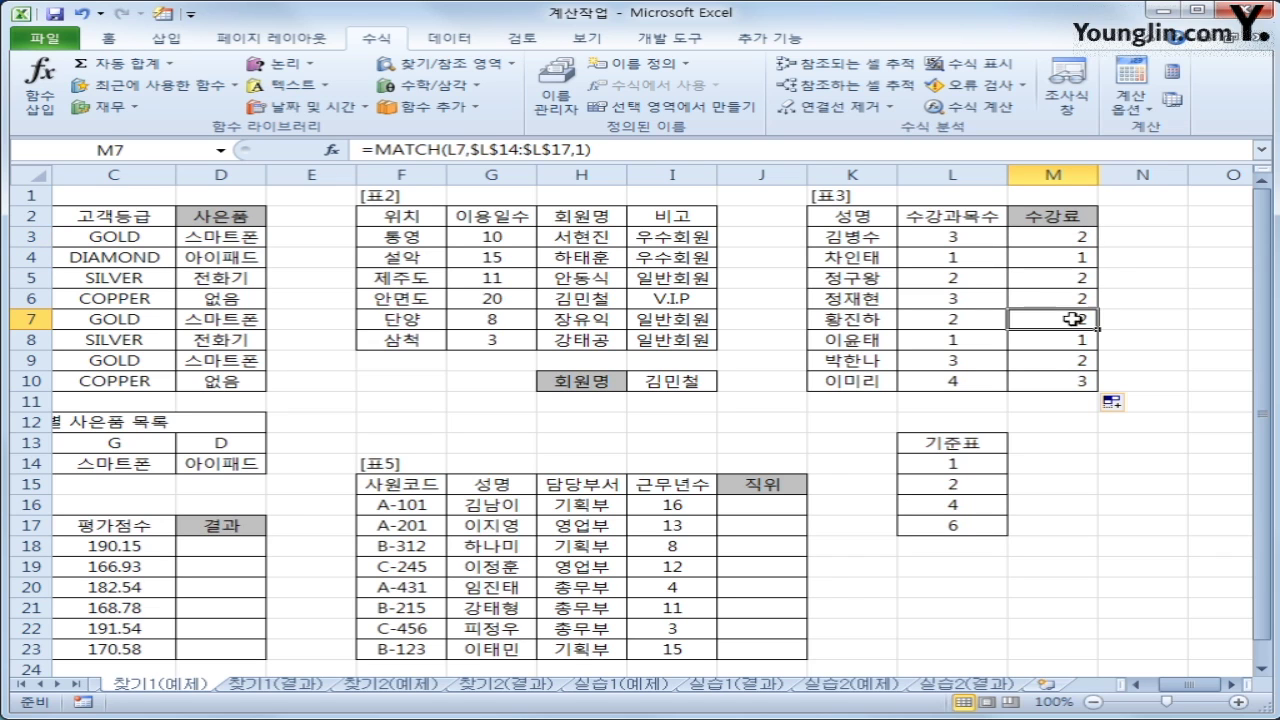
pyautogui.click(1075, 380)
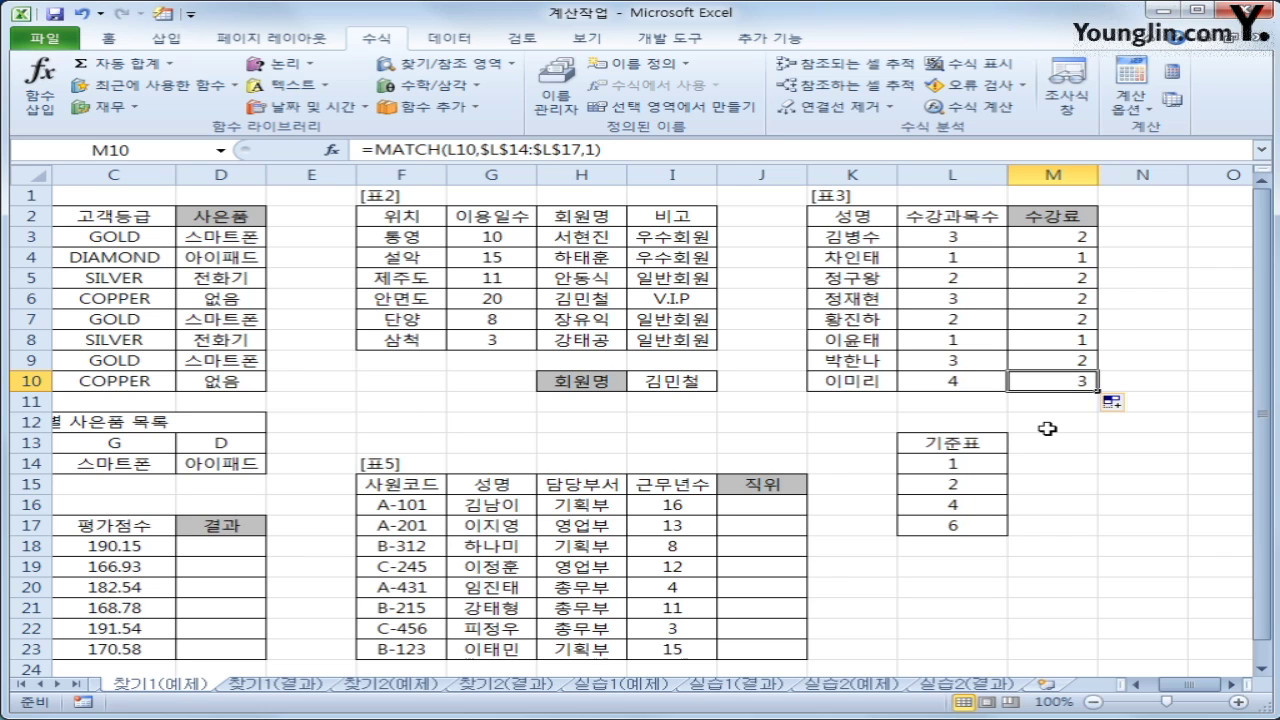
# Cut MATCH(L3,$L$14:$L$17,1) out of the formula in M3, keeping only the equals sign.
pyautogui.click(1064, 235)
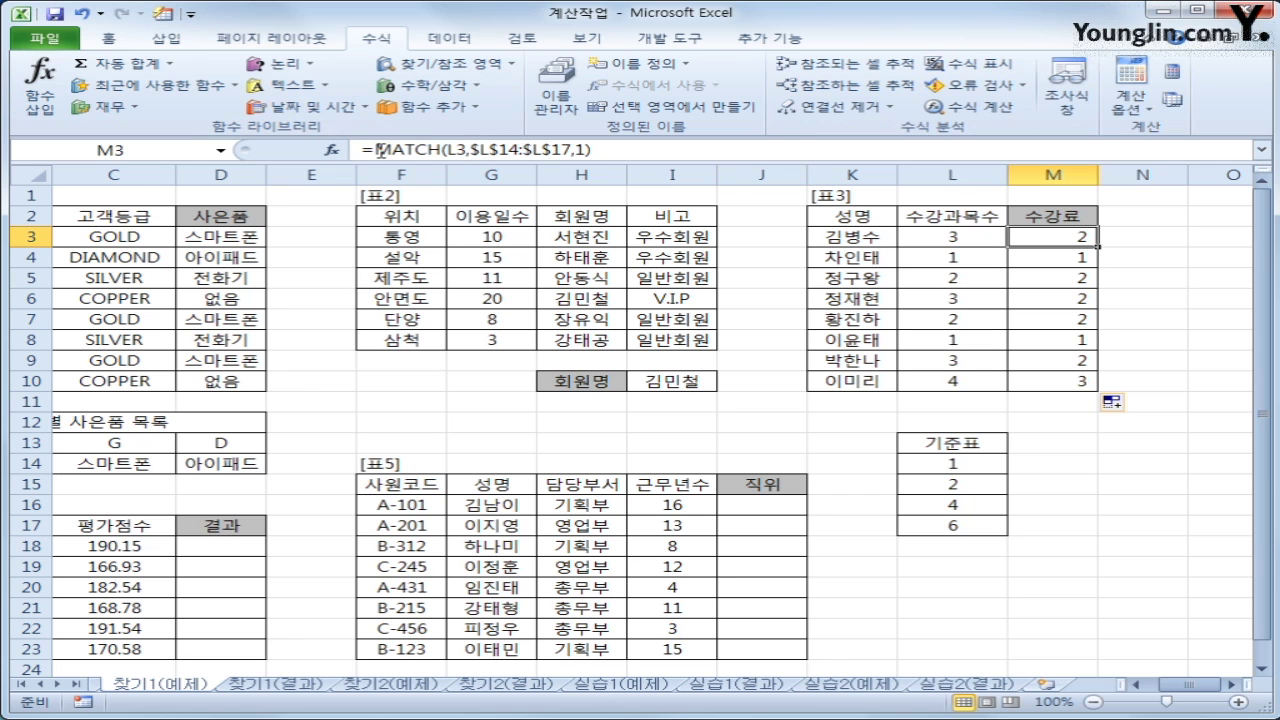
pyautogui.moveTo(376, 150); pyautogui.dragTo(718, 150)
pyautogui.rightClick(591, 152)
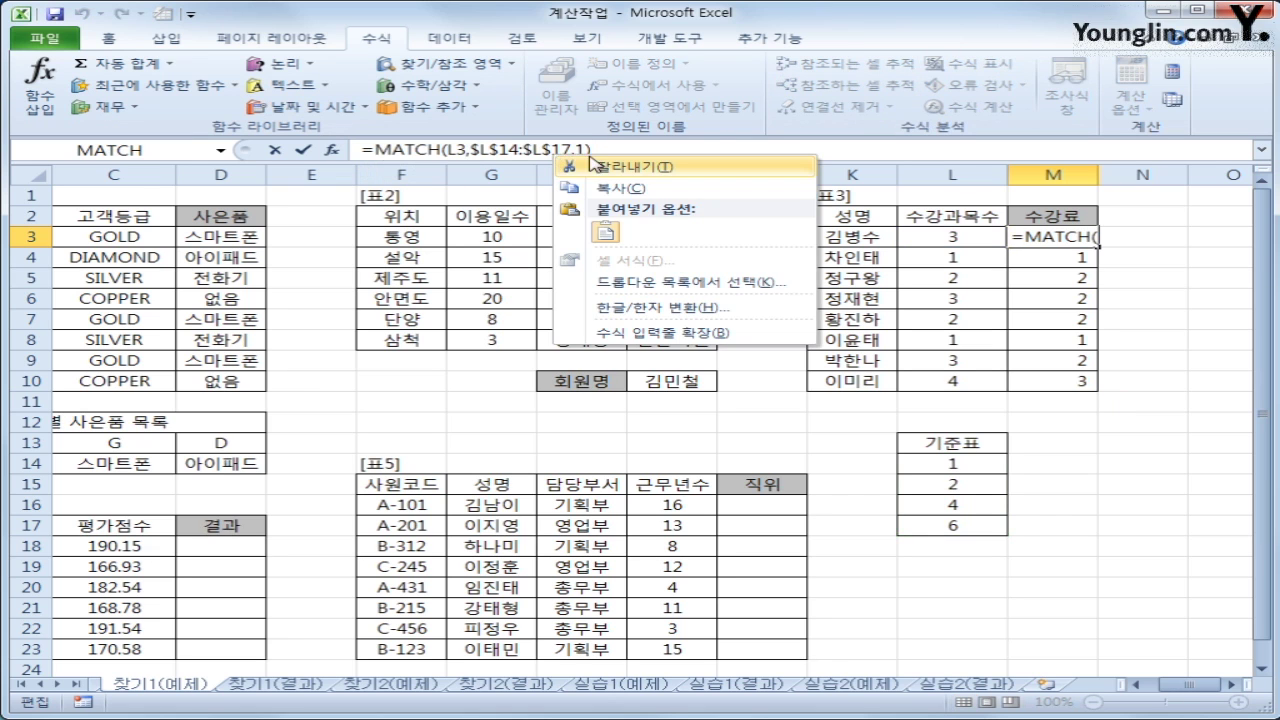
pyautogui.click(610, 168)
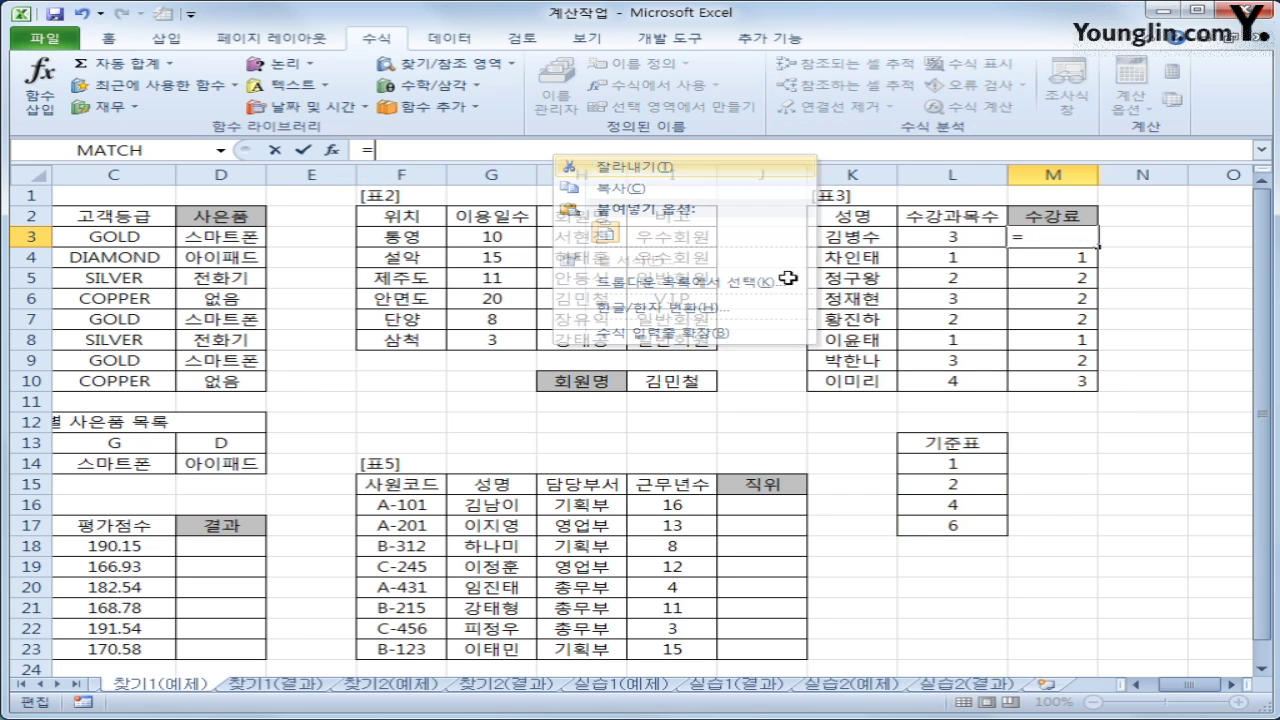
# Insert the CHOOSE function in M3 and paste the cut MATCH(L3,$L$14:$L$17,1) expression as its Index_num.
pyautogui.click(445, 63)
pyautogui.click(462, 133)
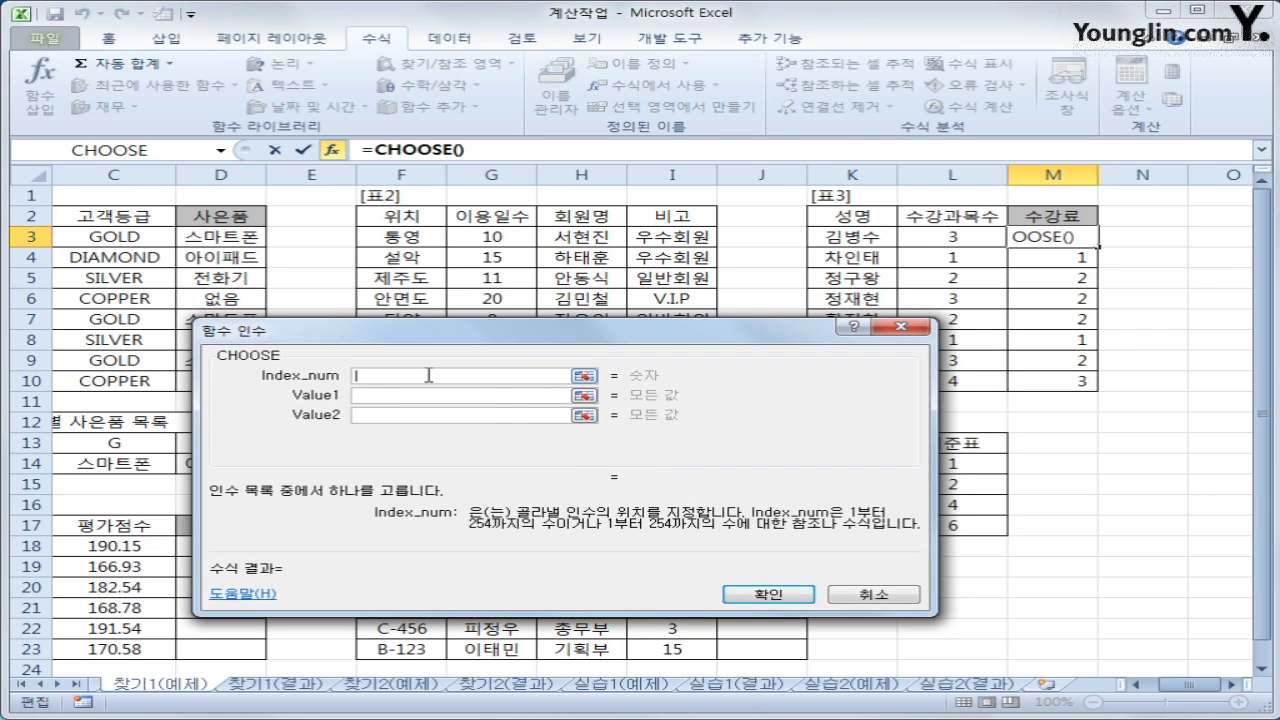
pyautogui.rightClick(428, 376)
pyautogui.click(480, 431)
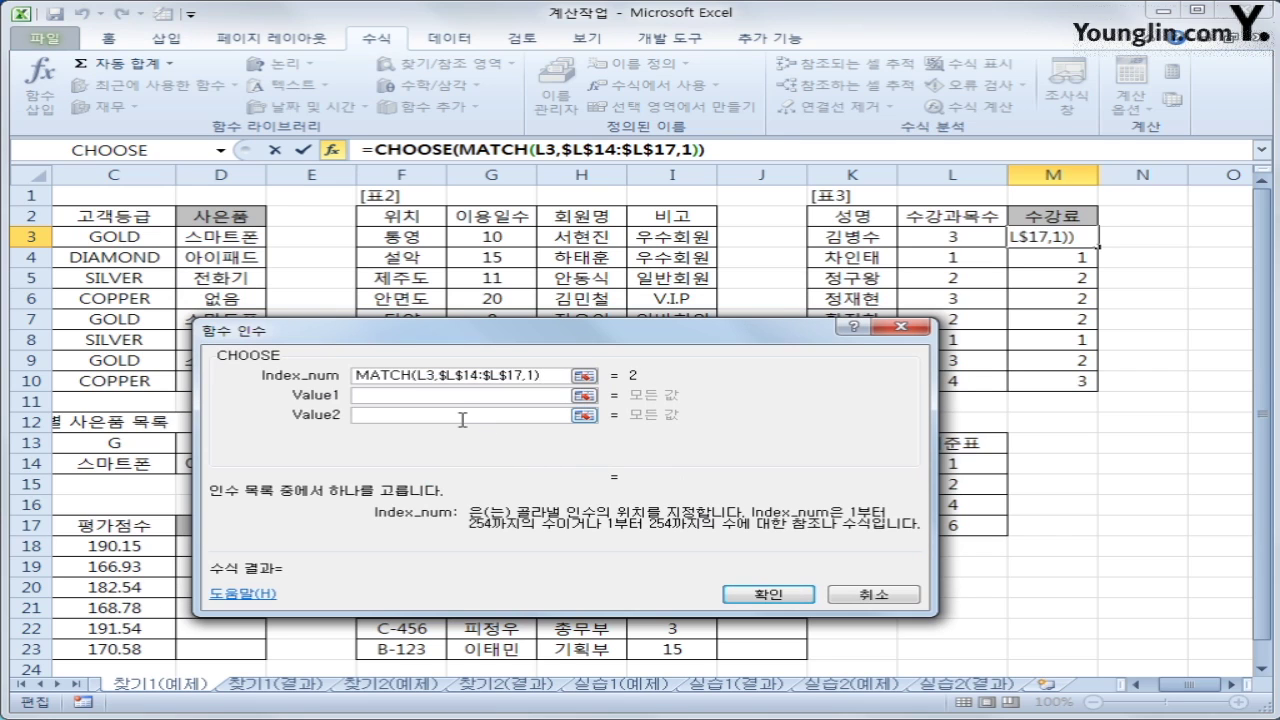
# Set the CHOOSE arguments Value1 to Value4 to 0%, 5%, 10% and 15% and confirm the function in M3.
pyautogui.click(455, 396)
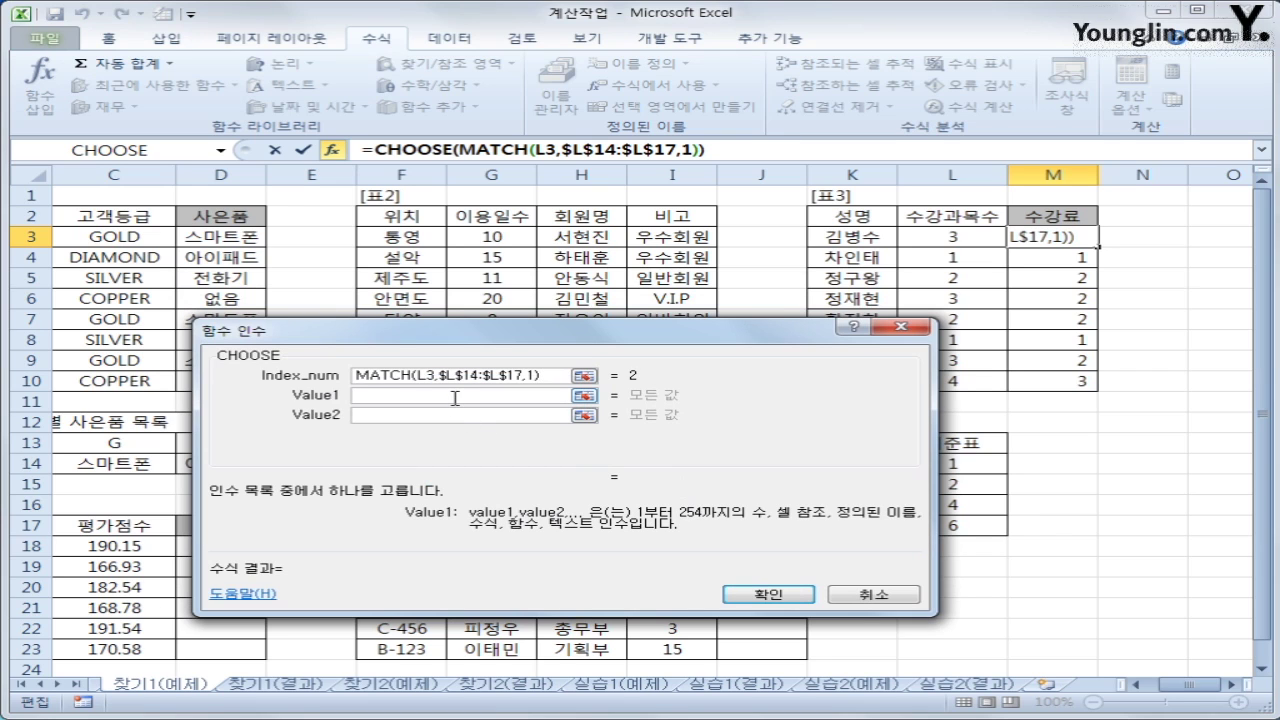
pyautogui.write('0%')
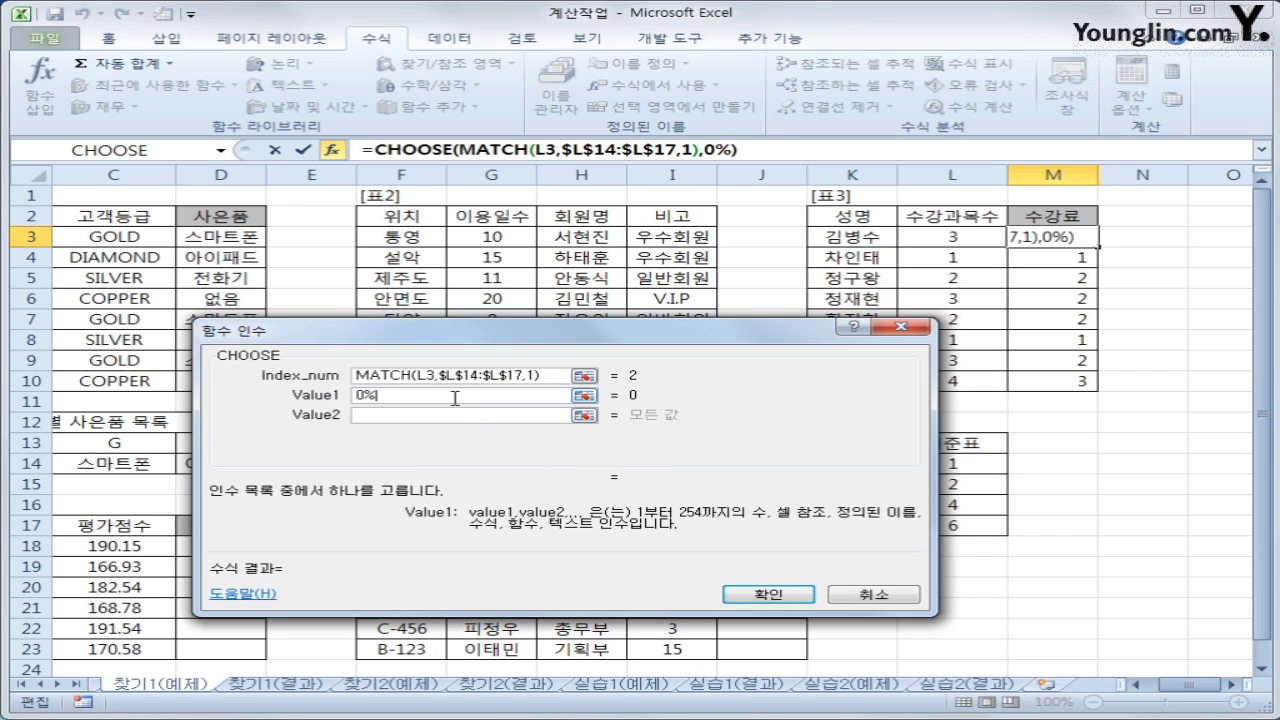
pyautogui.press('Tab')
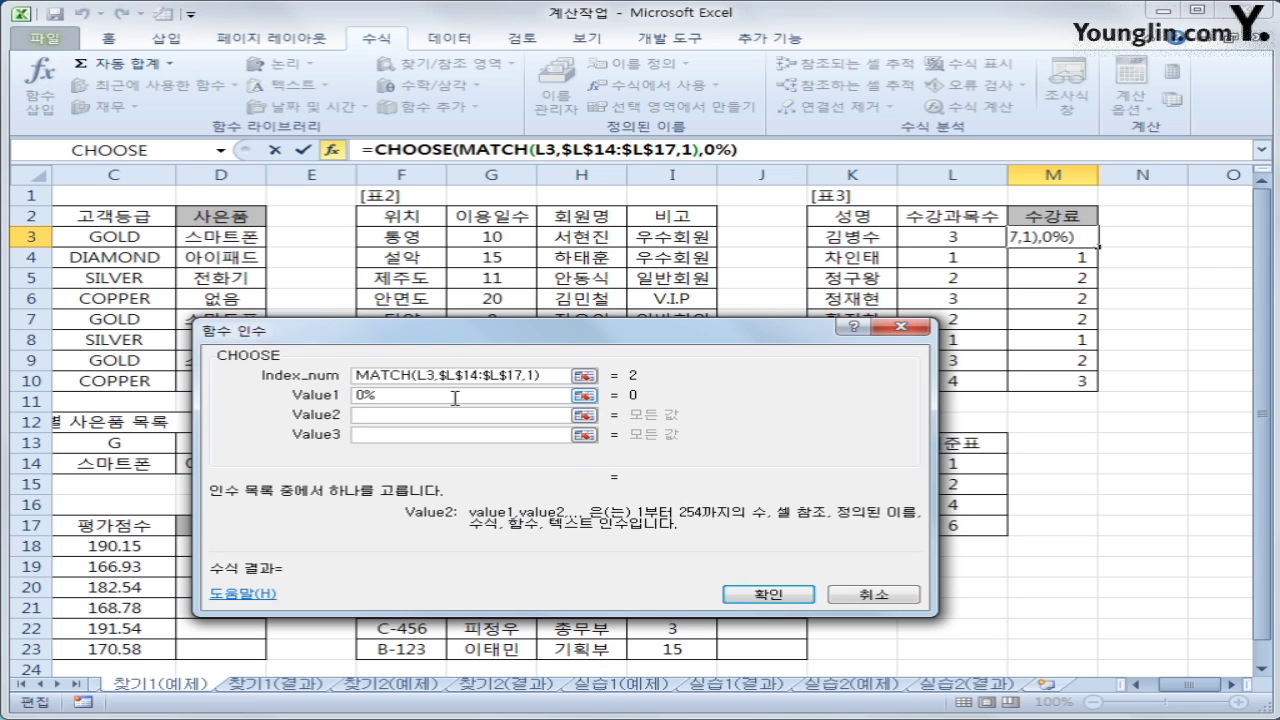
pyautogui.write('5%')
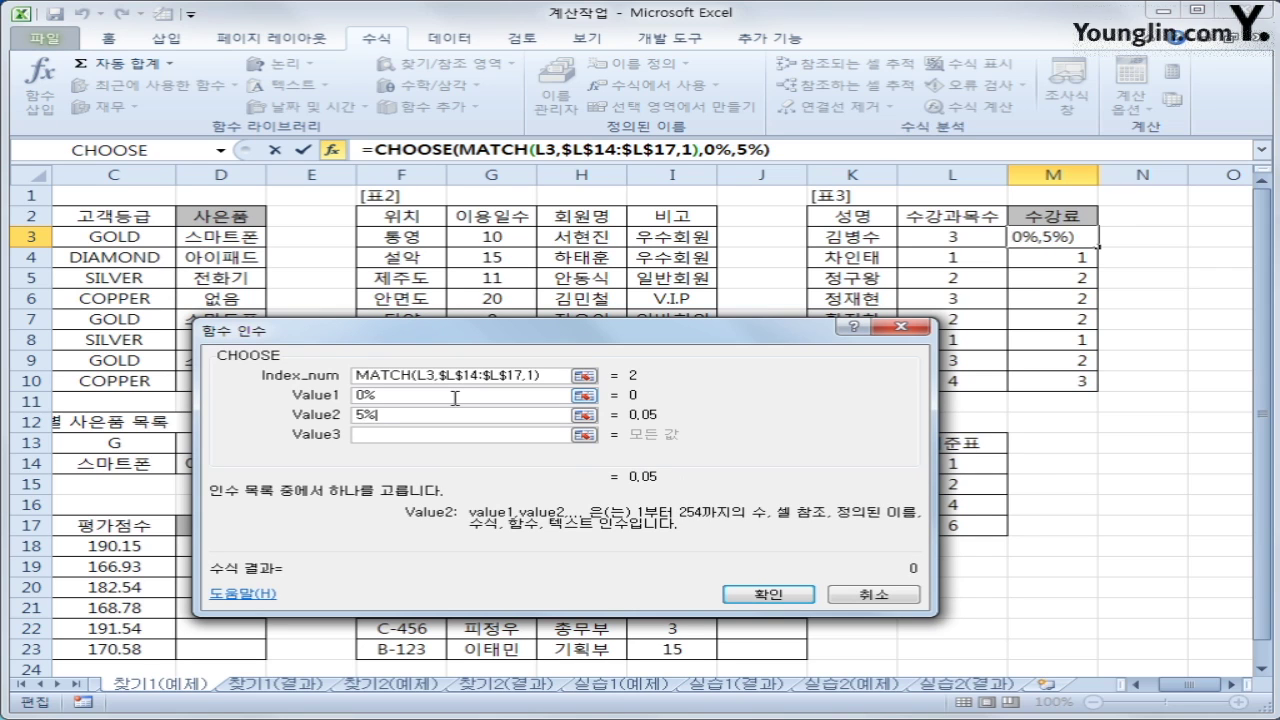
pyautogui.press('Tab')
pyautogui.write('10')
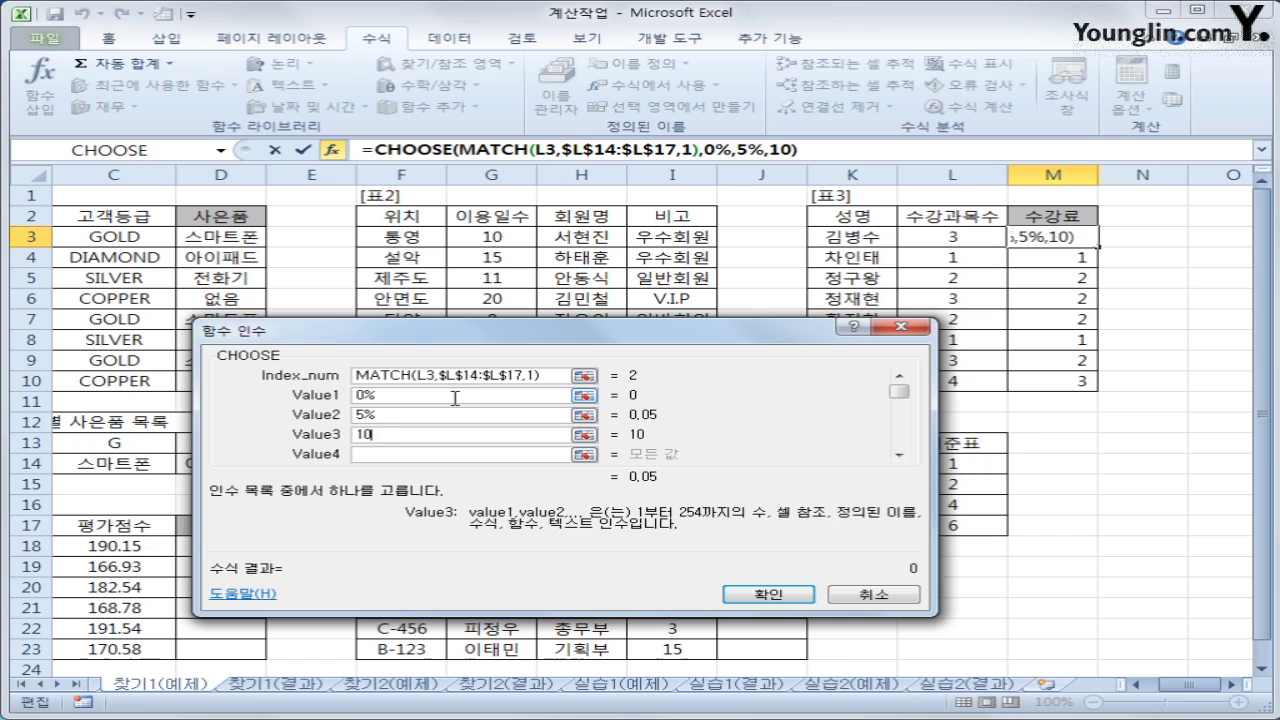
pyautogui.write('%')
pyautogui.press('Tab')
pyautogui.write('15%')
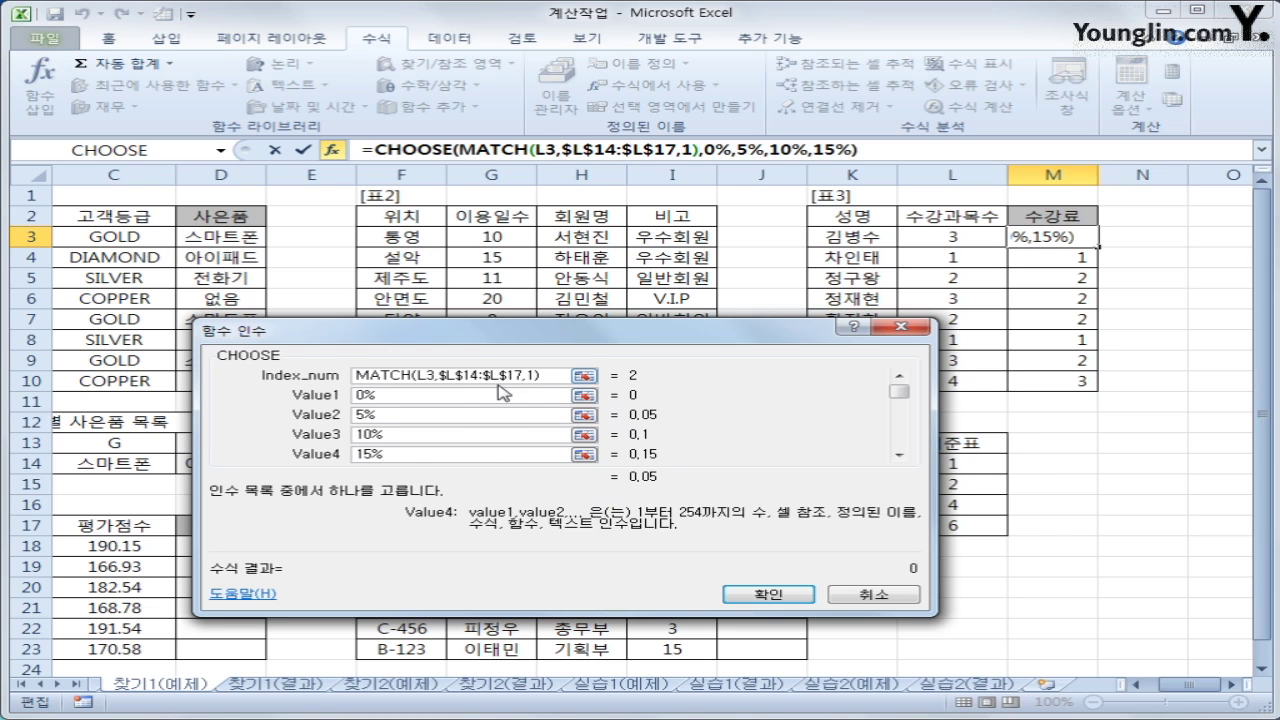
pyautogui.click(420, 396)
pyautogui.click(391, 418)
pyautogui.click(399, 436)
pyautogui.click(402, 457)
pyautogui.click(772, 595)
# Fill the CHOOSE formula from M3 down to M10, format the cells as percentages and check the discount rates.
pyautogui.moveTo(1097, 247); pyautogui.dragTo(1083, 405)
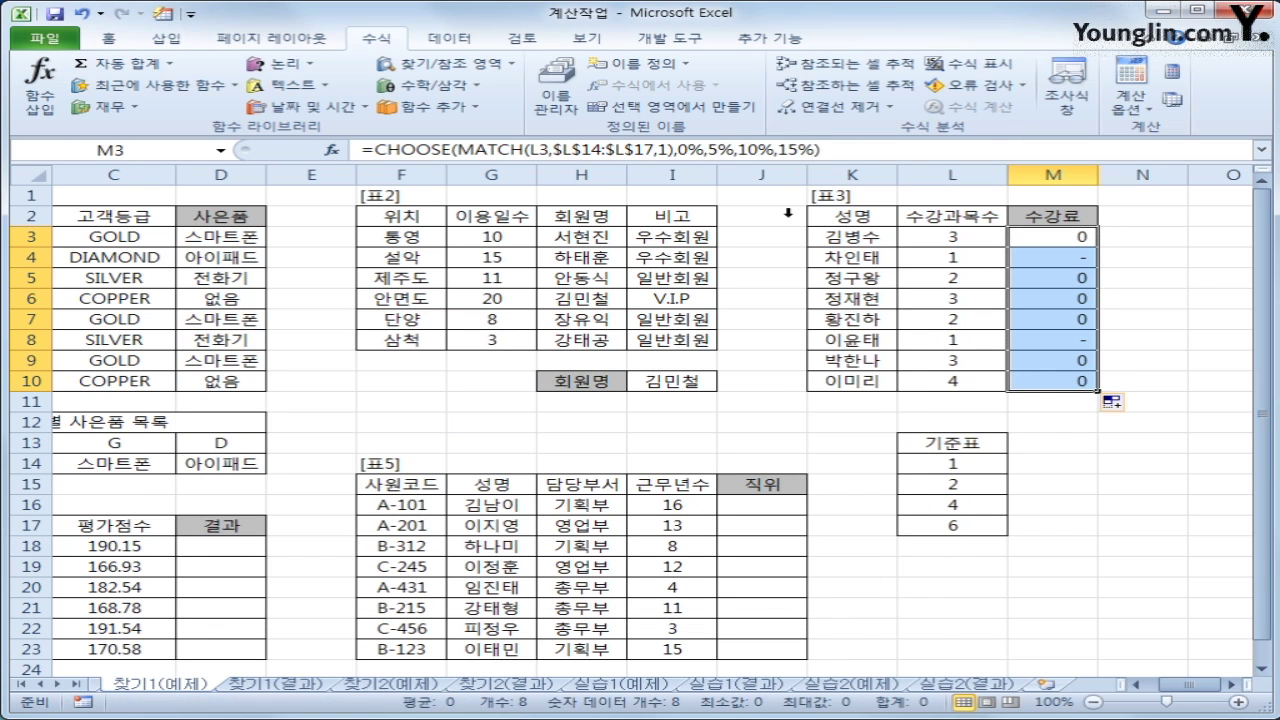
pyautogui.click(125, 42)
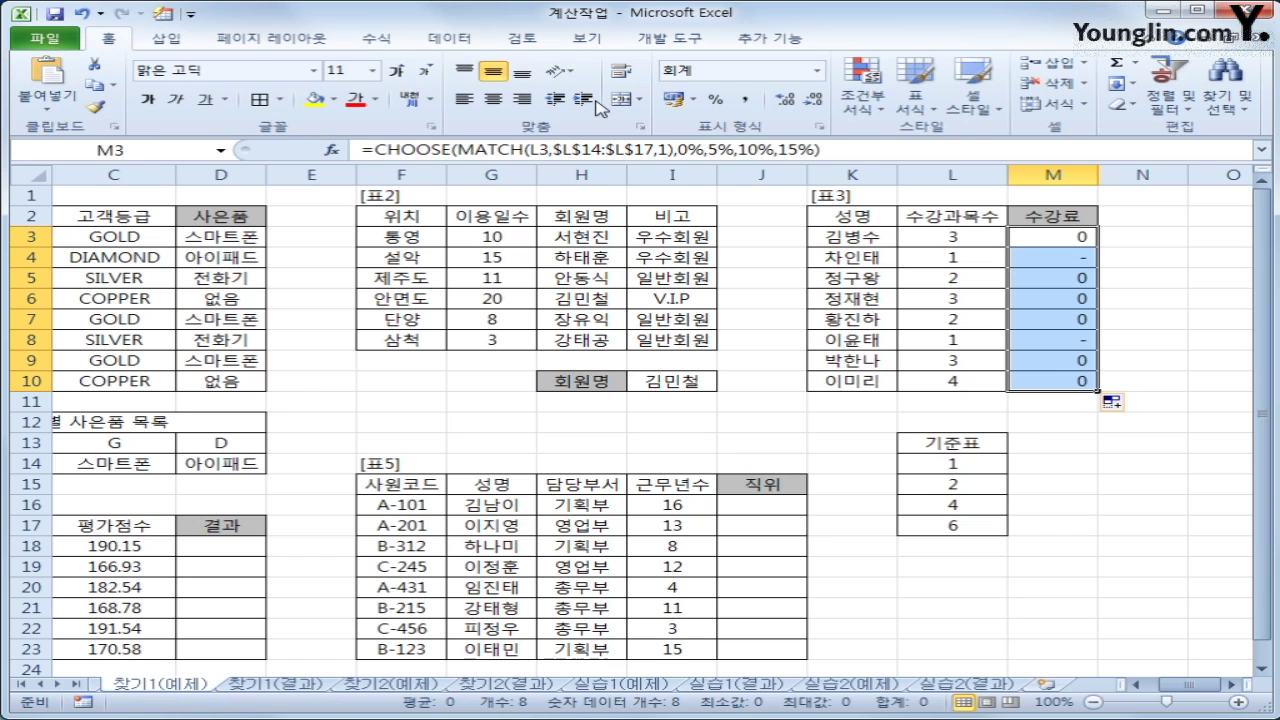
pyautogui.click(716, 101)
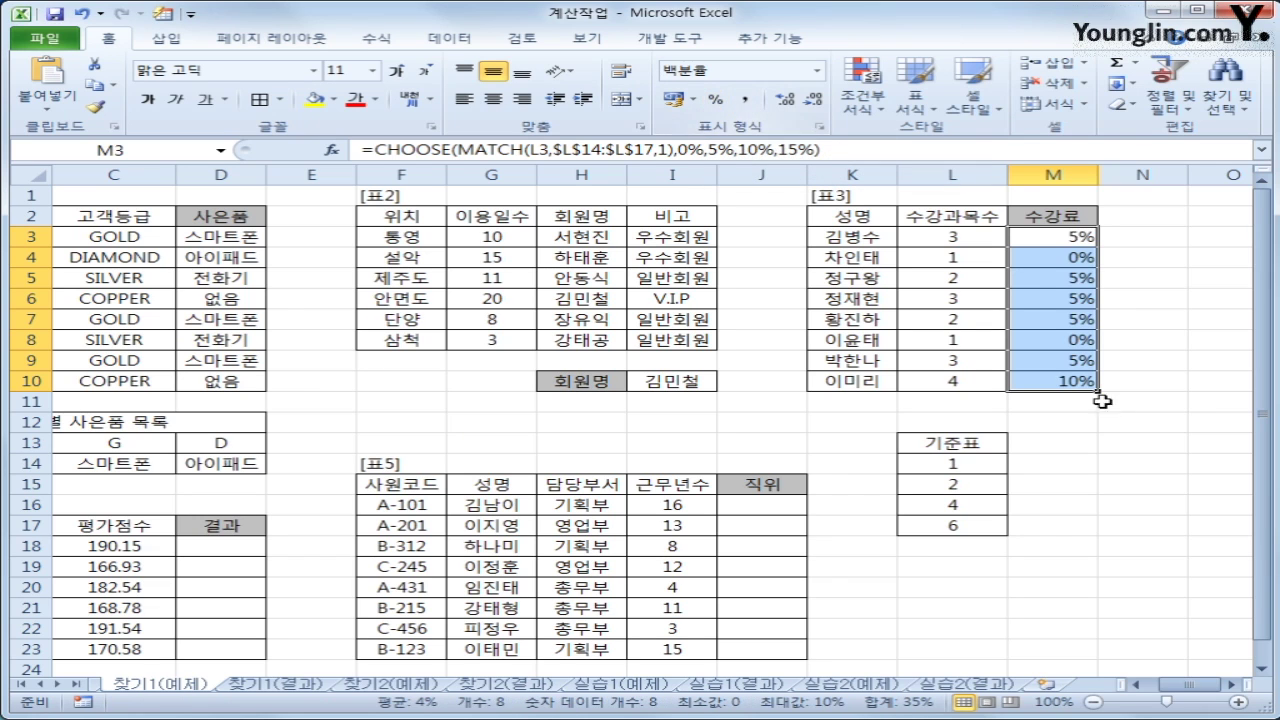
pyautogui.click(1052, 260)
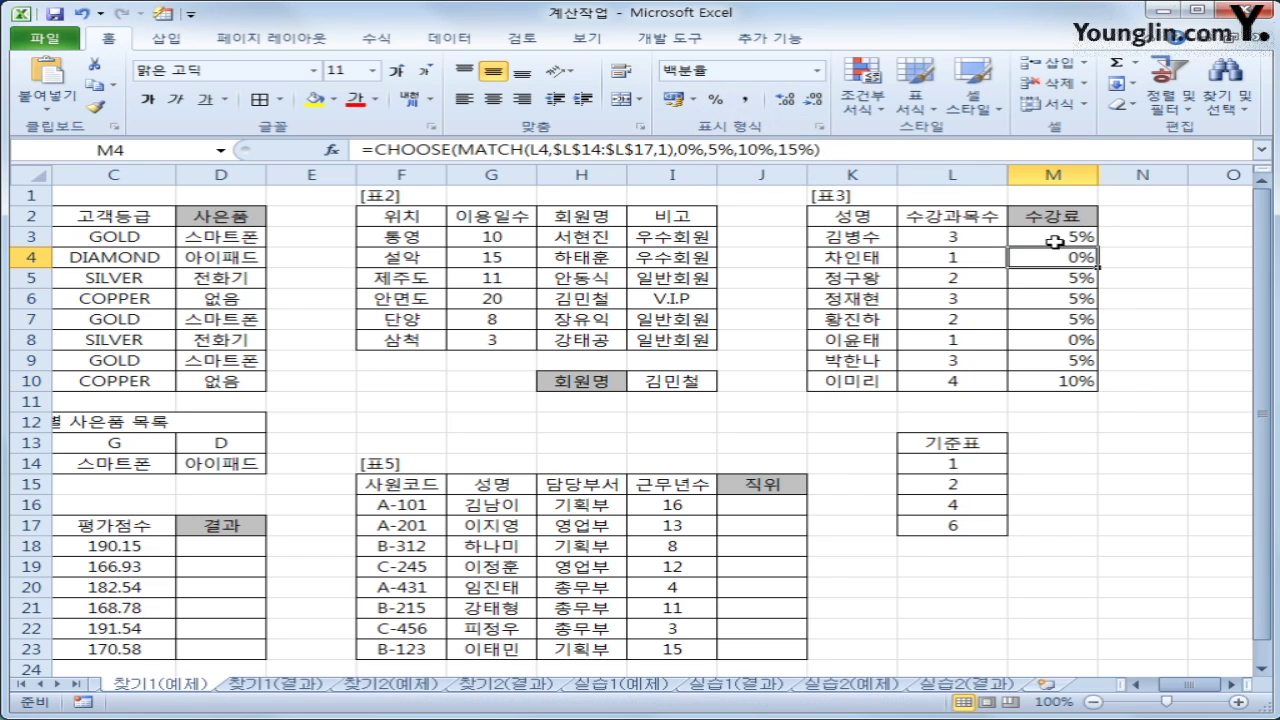
pyautogui.click(1054, 240)
pyautogui.click(1059, 380)
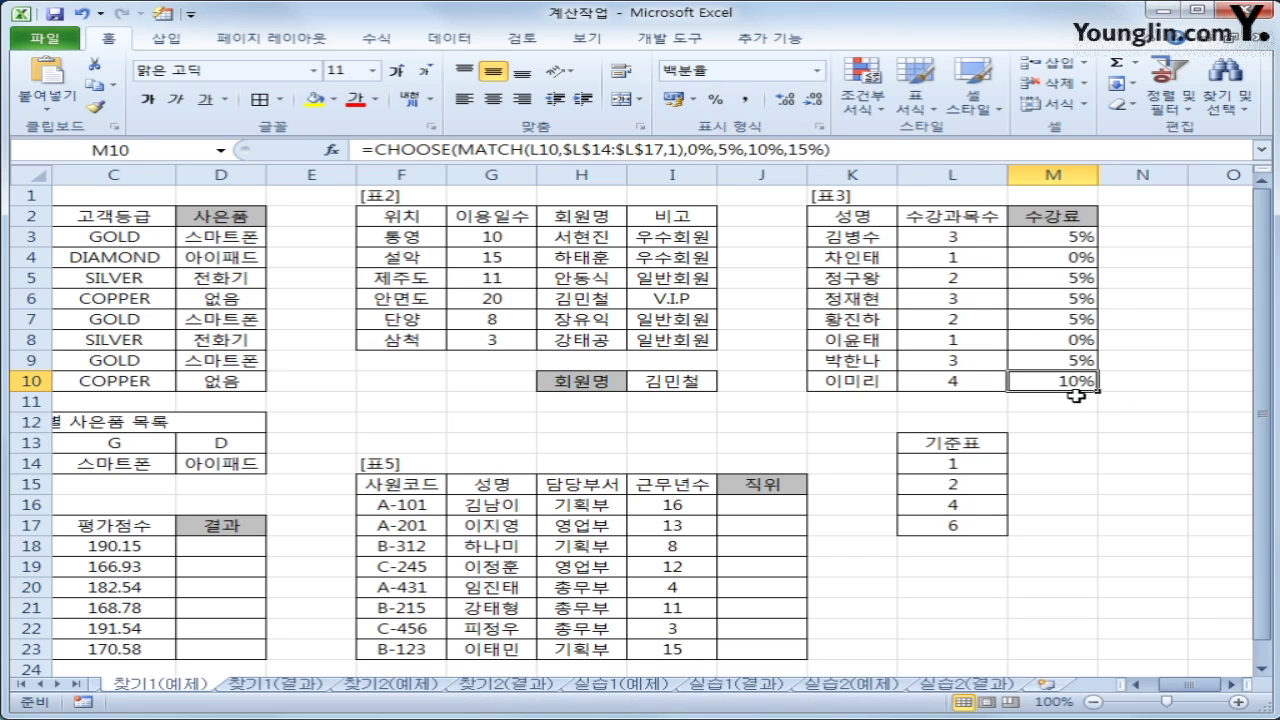
# Extend the formula in M3 to =L3*60000*(1-CHOOSE(MATCH(L3,$L$14:$L$17,1),0%,5%,10%,15%)).
pyautogui.click(1054, 238)
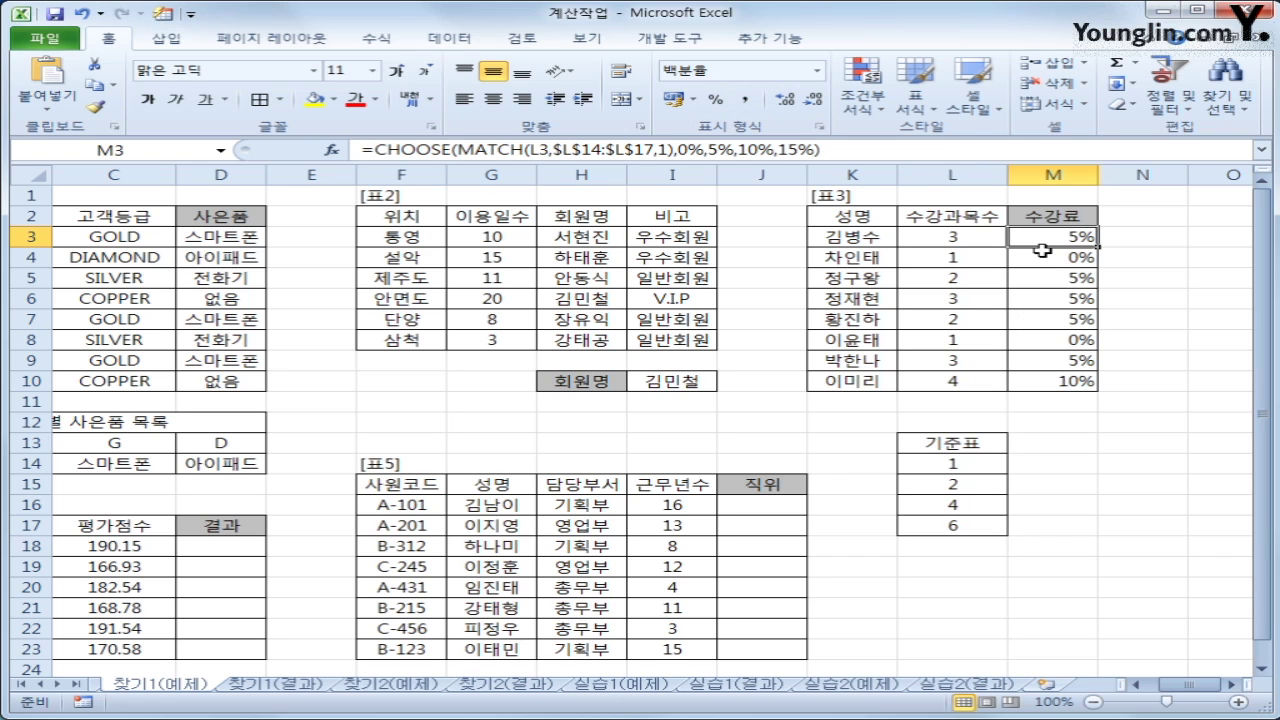
pyautogui.click(370, 150)
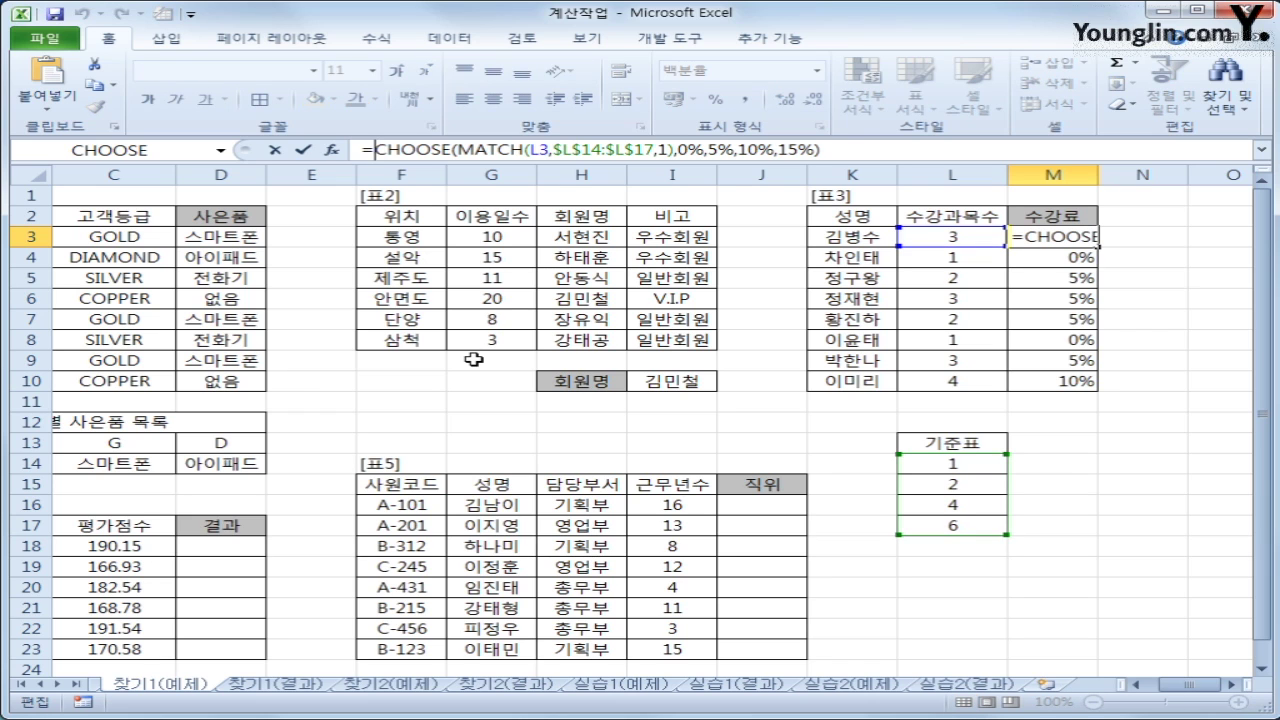
pyautogui.click(975, 240)
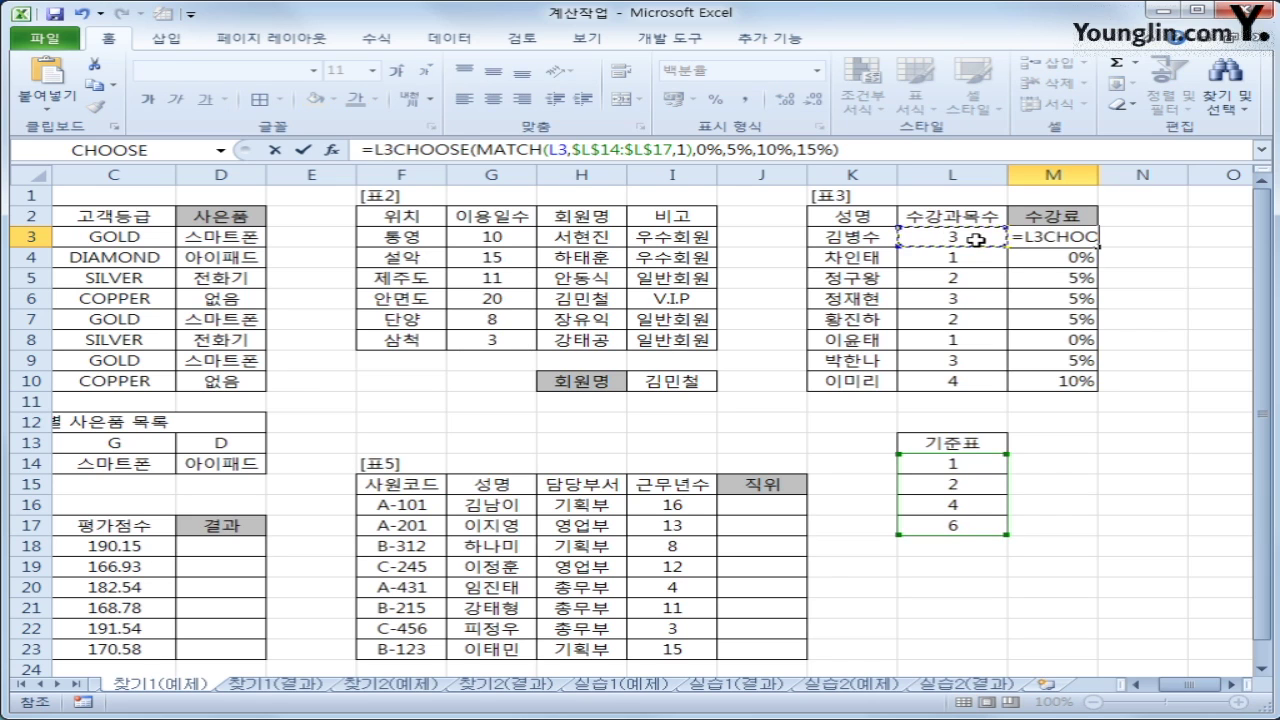
pyautogui.write('*')
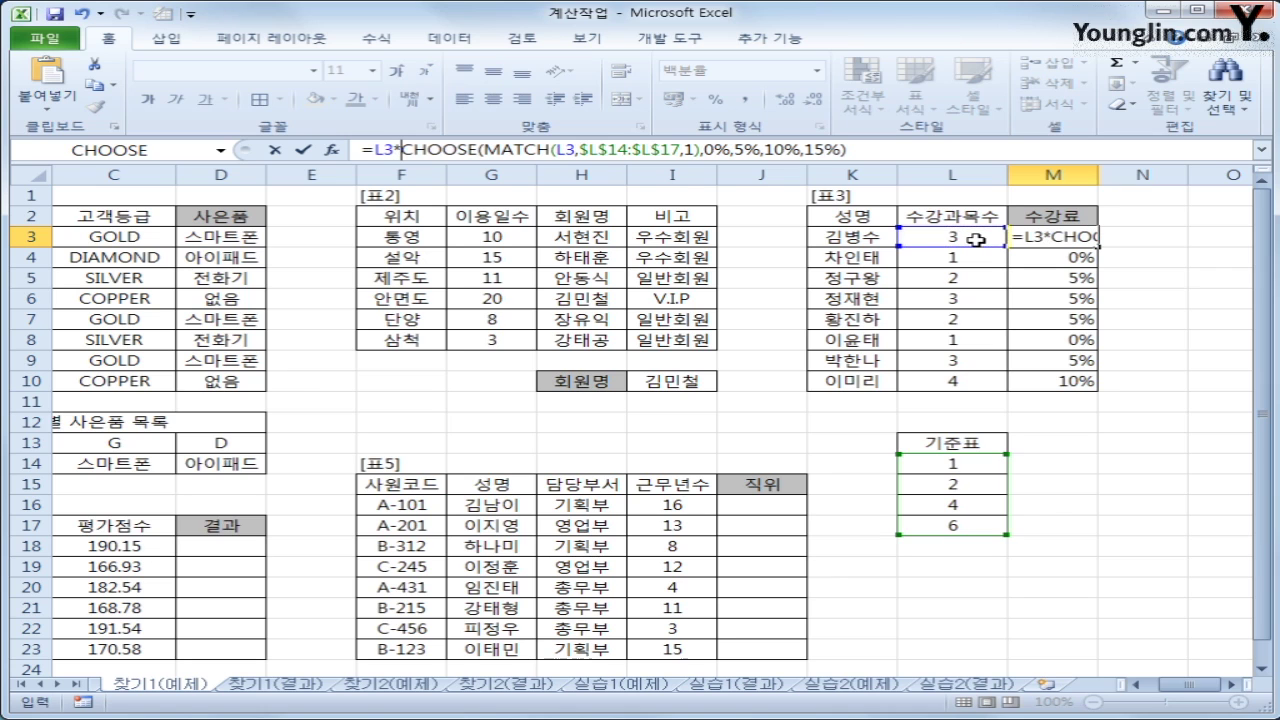
pyautogui.write('60000')
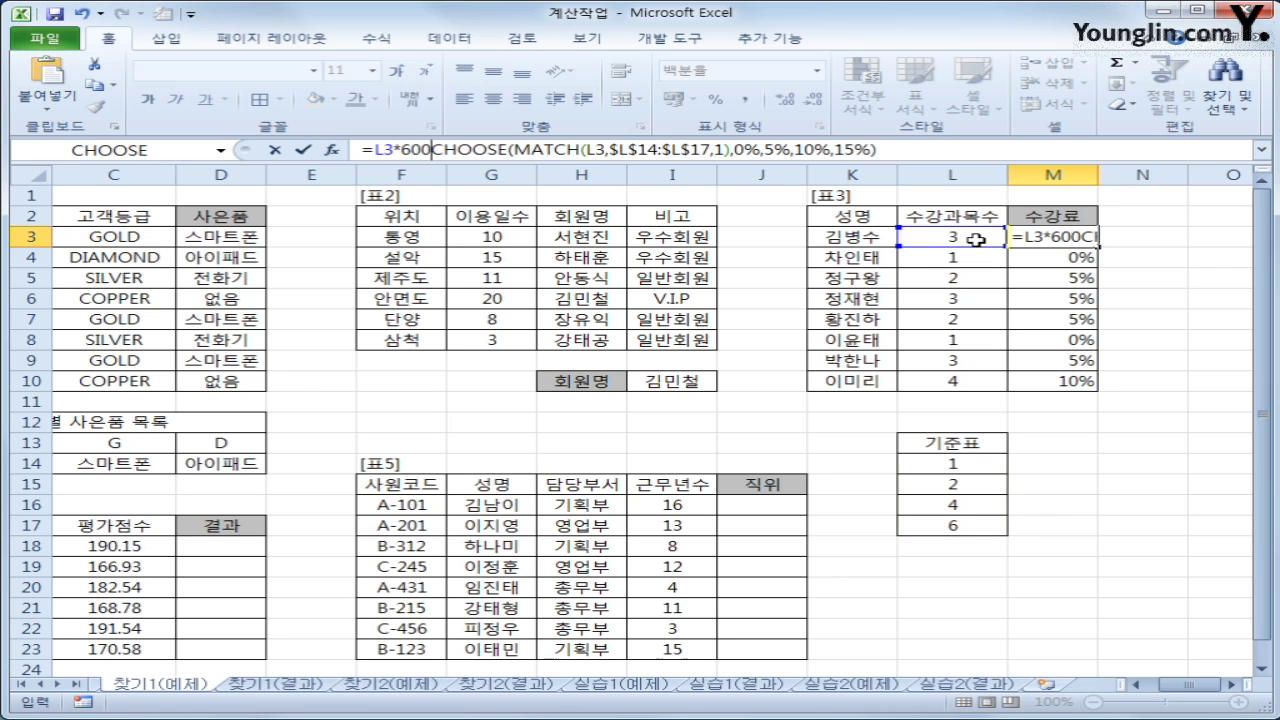
pyautogui.write('*')
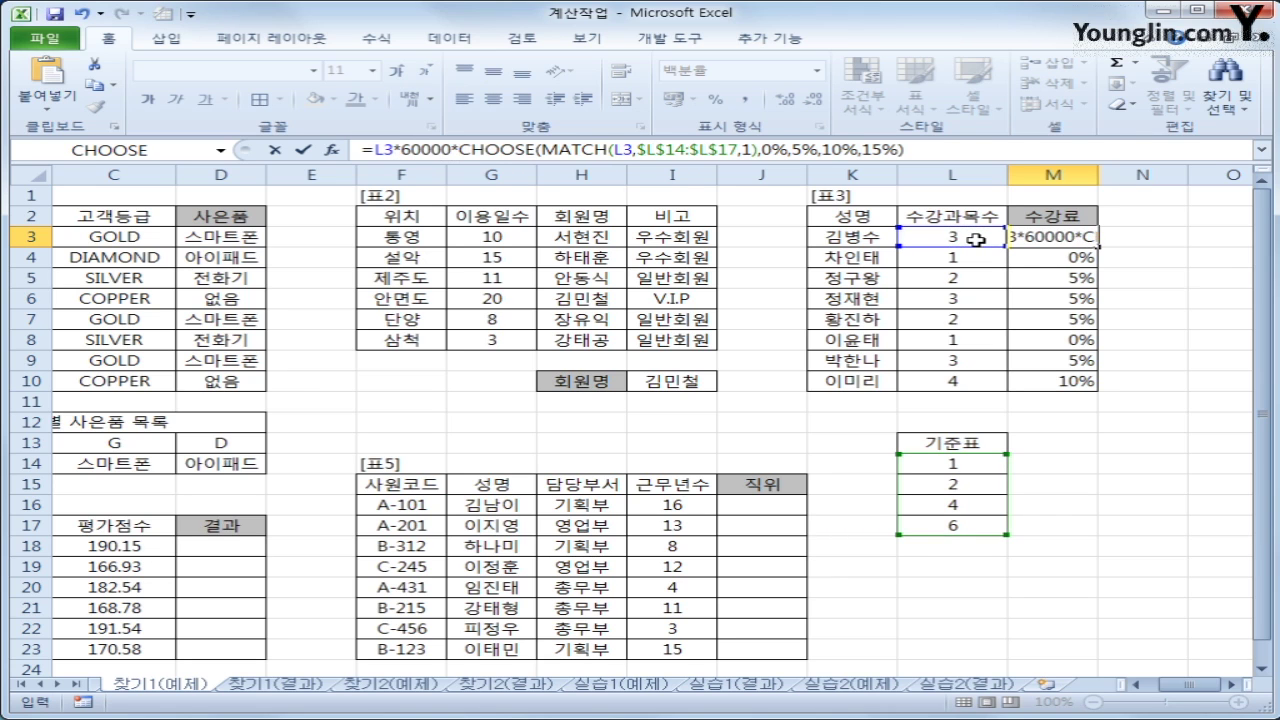
pyautogui.write('(')
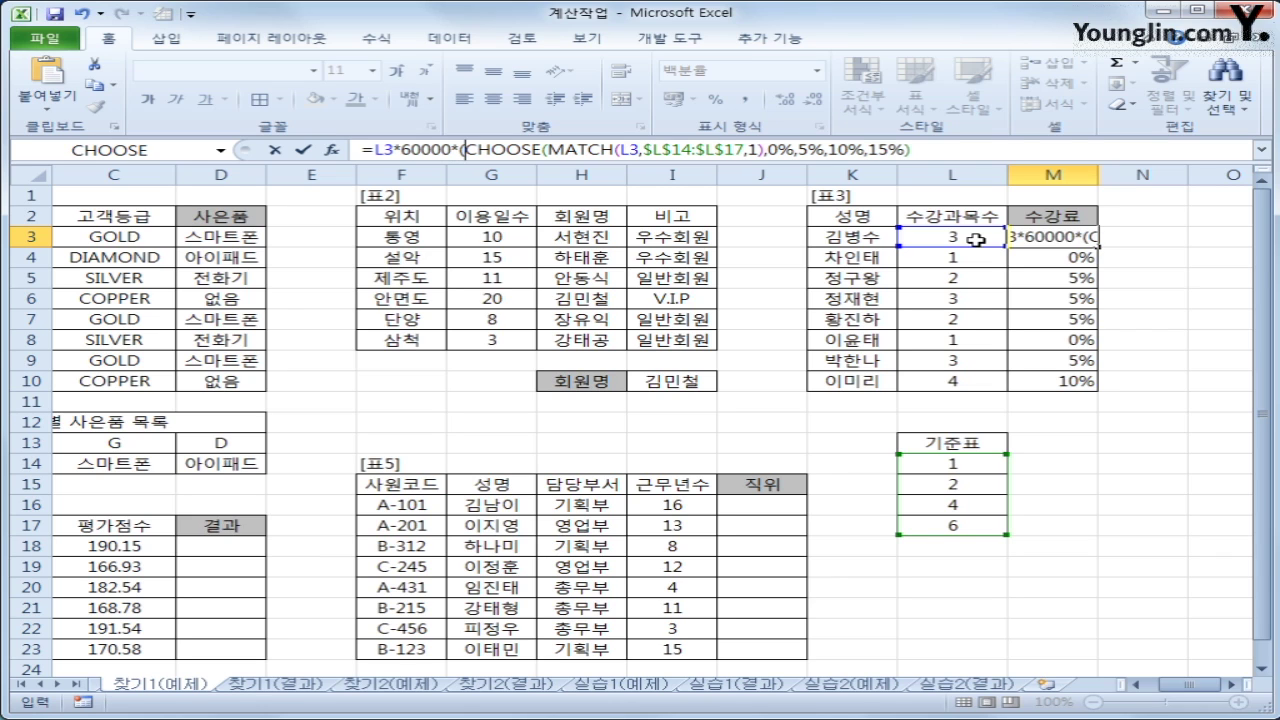
pyautogui.write('1-')
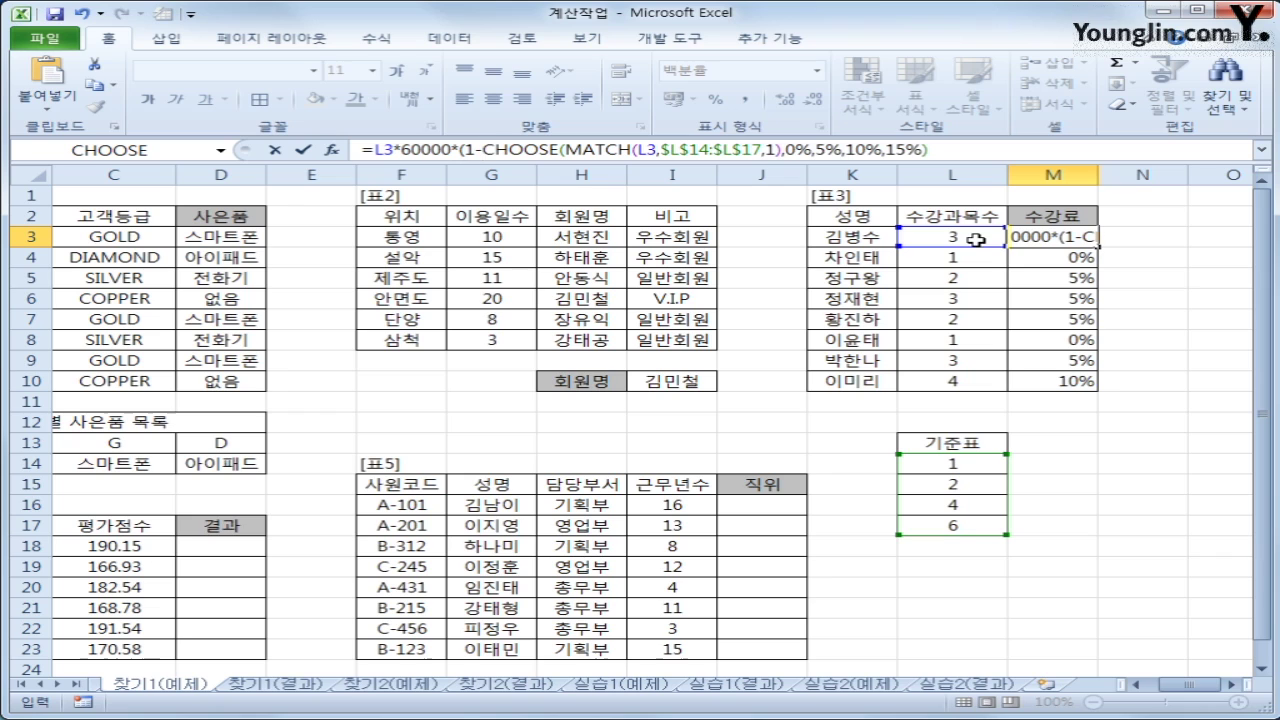
pyautogui.click(981, 149)
pyautogui.write(')')
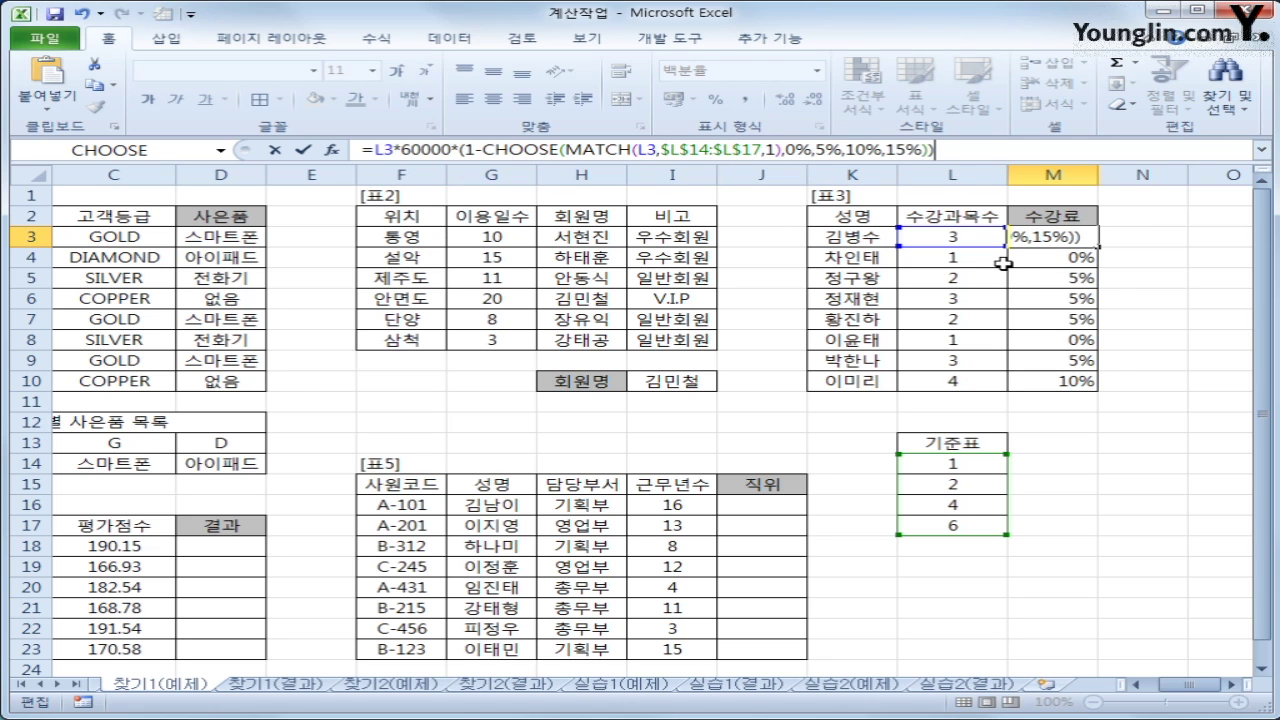
pyautogui.press('Return')
# Apply the comma style to M3 and fill its fee formula down to M10 in the 수강료 column.
pyautogui.click(1085, 238)
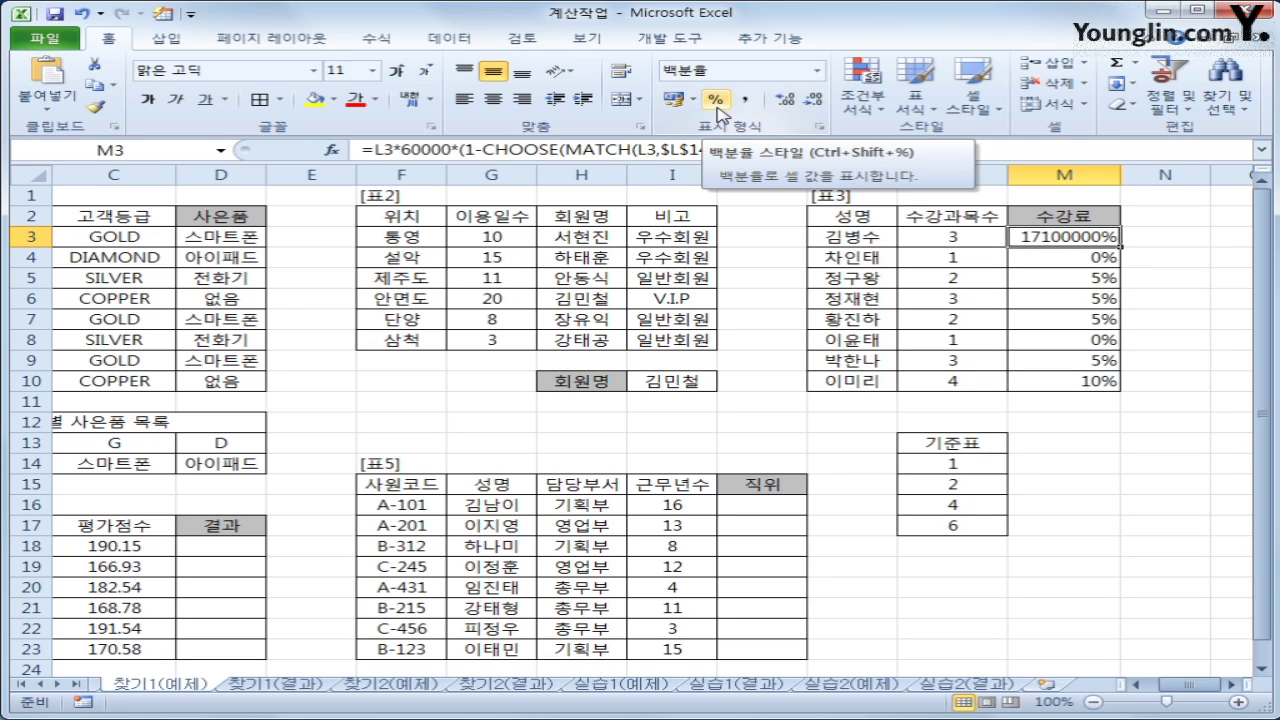
pyautogui.click(742, 100)
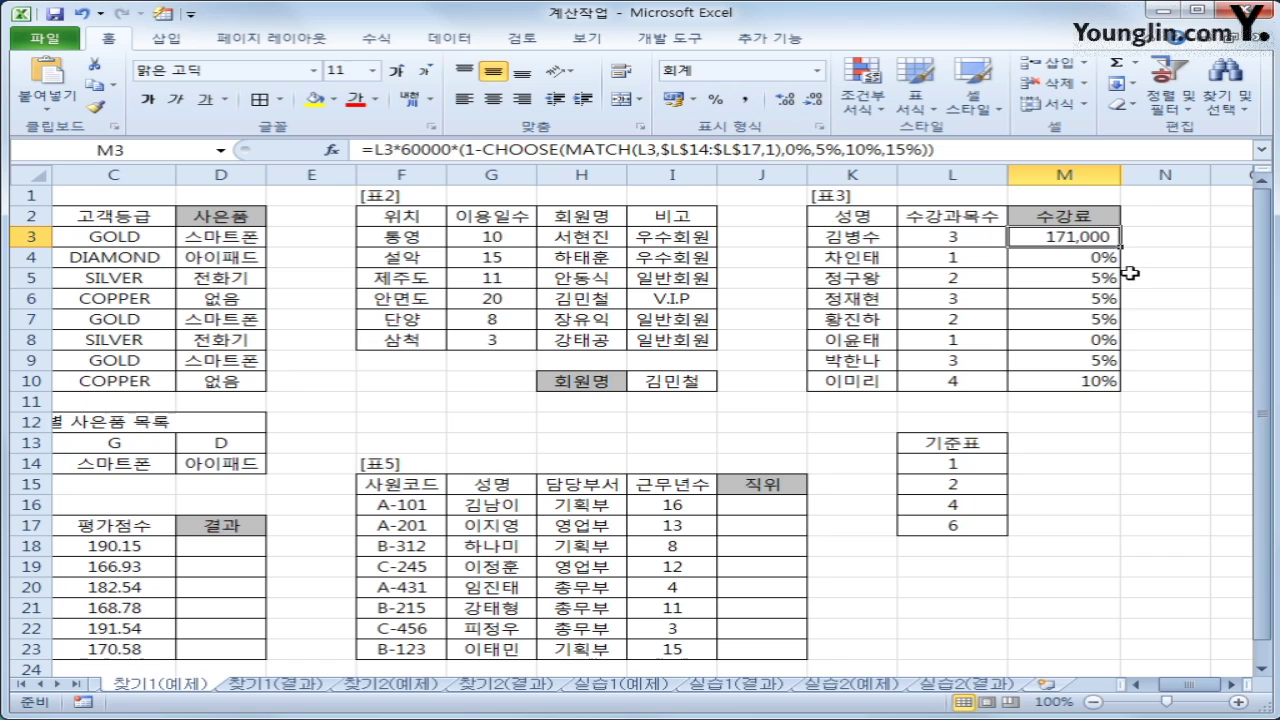
pyautogui.moveTo(1122, 250); pyautogui.dragTo(1111, 389)
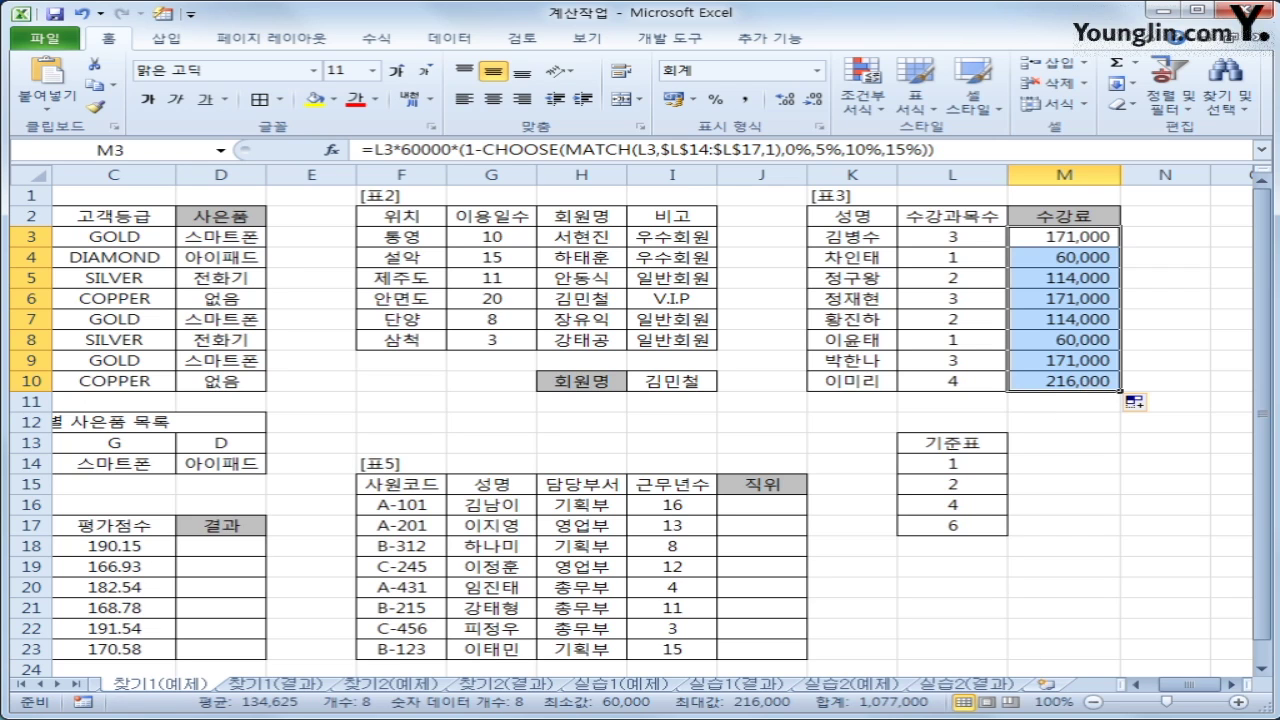
# Enter =RANK(C18,$C$18:$C$23) in D18, the first 결과 cell of [표 4], to rank the 평가점수.
pyautogui.click(1138, 686)
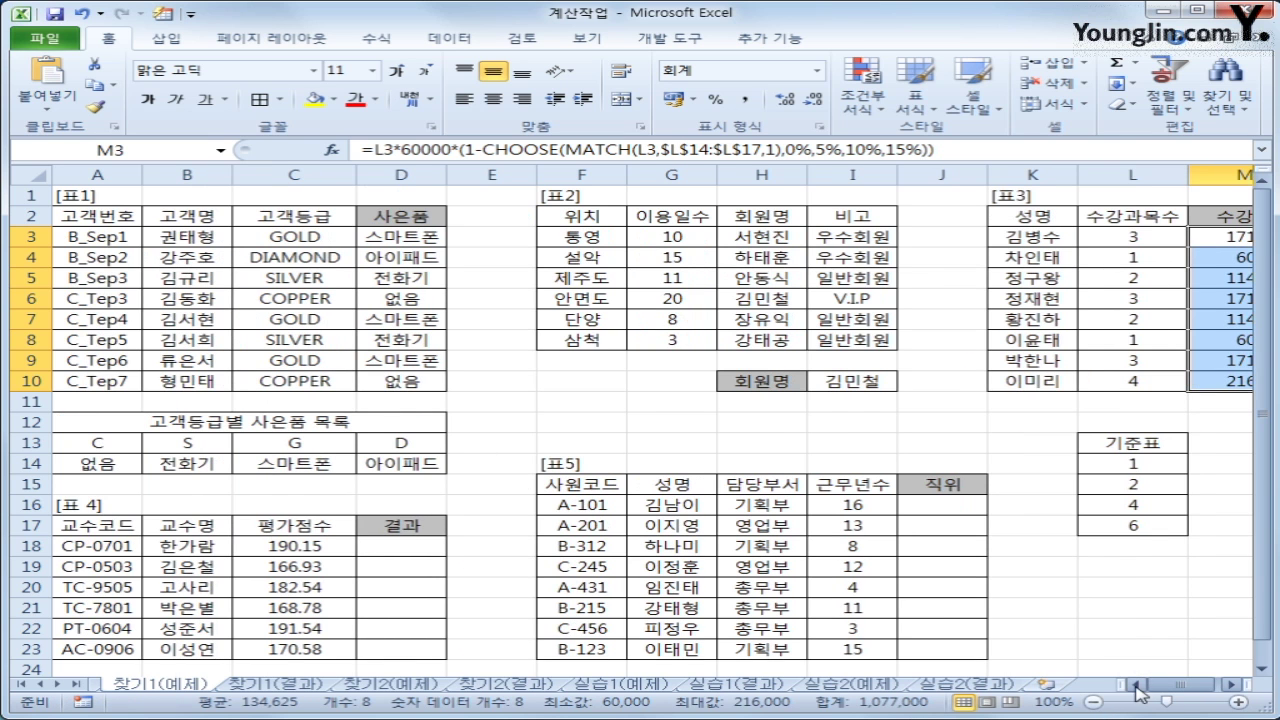
pyautogui.scroll(-2, 309, 617)
pyautogui.click(392, 421)
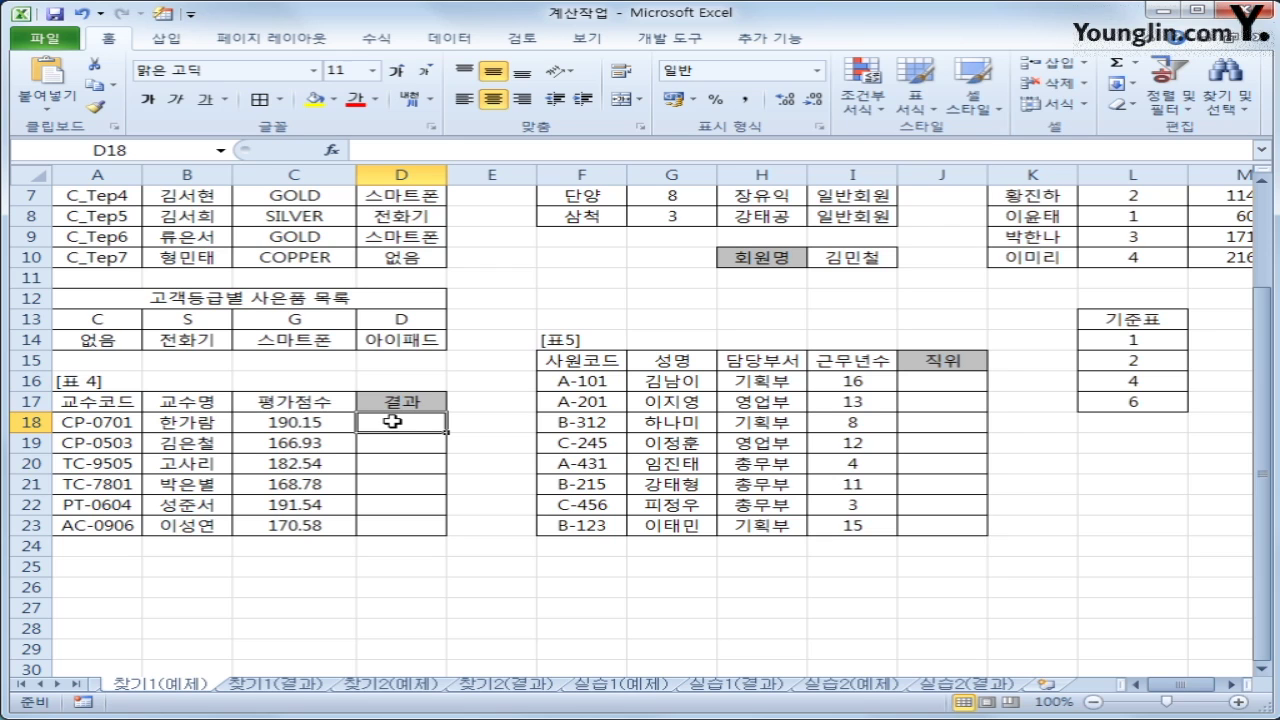
pyautogui.write('=RANK(')
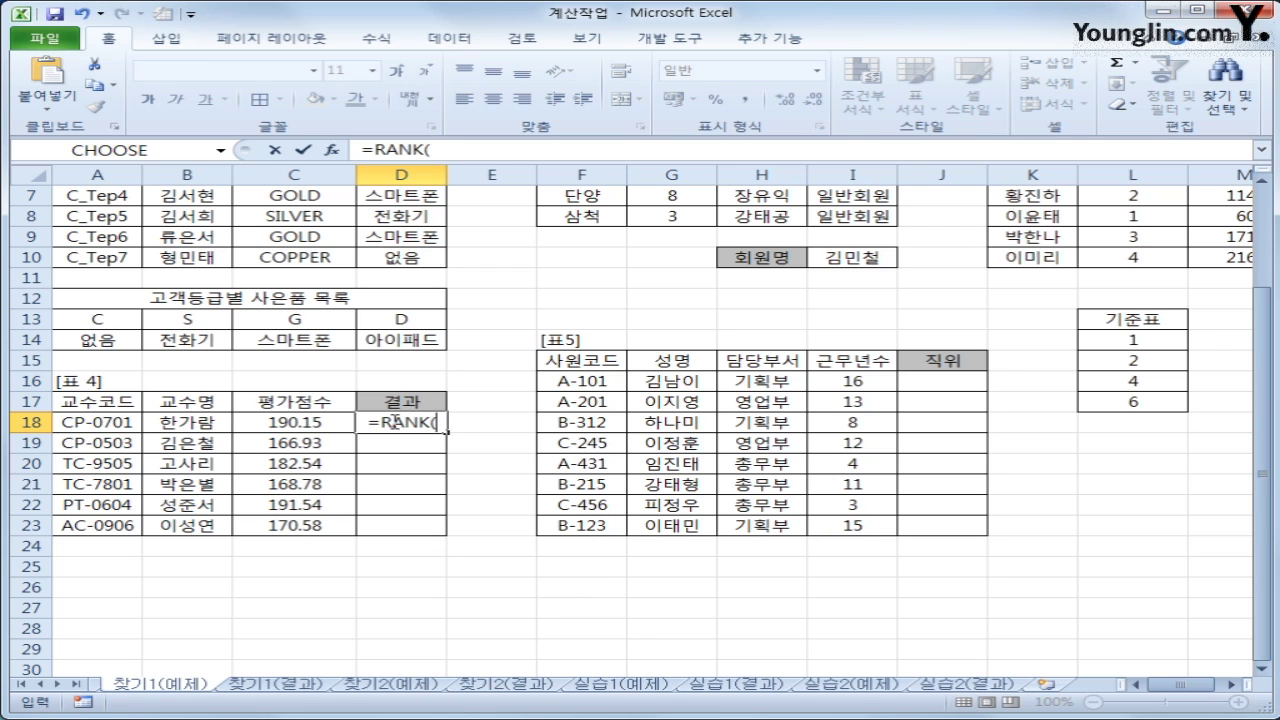
pyautogui.click(302, 425)
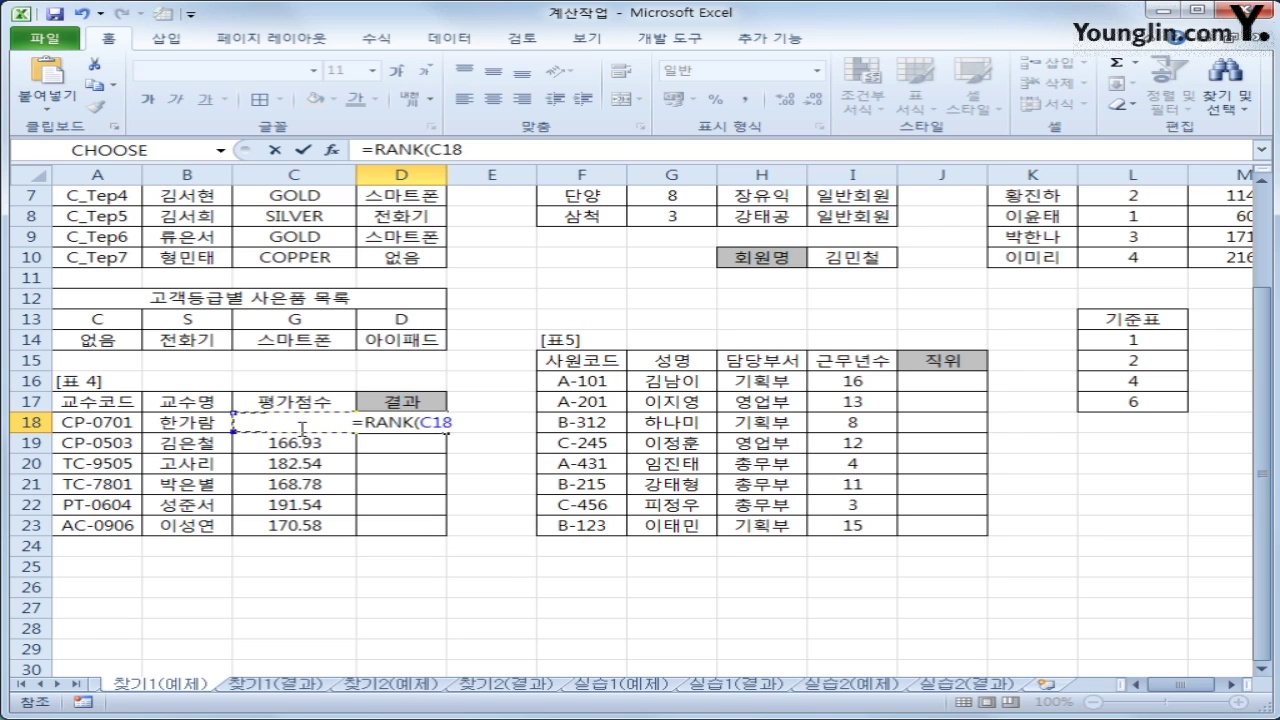
pyautogui.write(',')
pyautogui.click(321, 527)
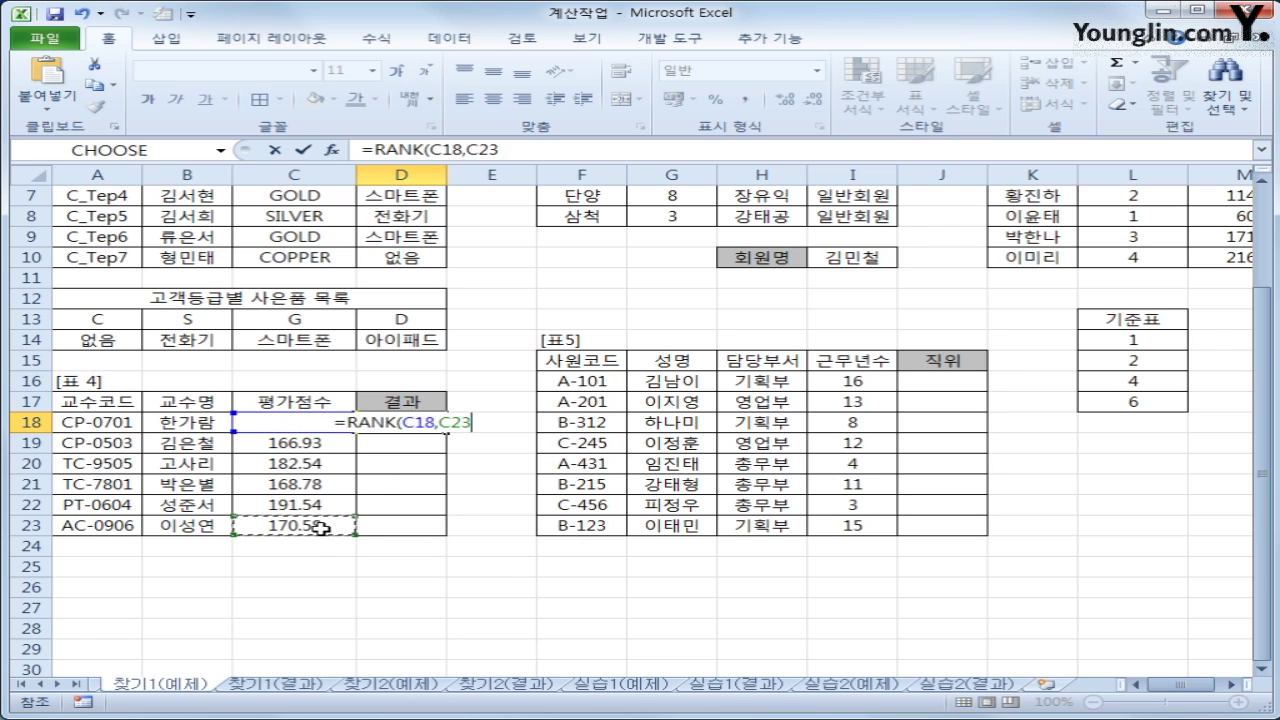
pyautogui.moveTo(321, 527); pyautogui.dragTo(321, 420)
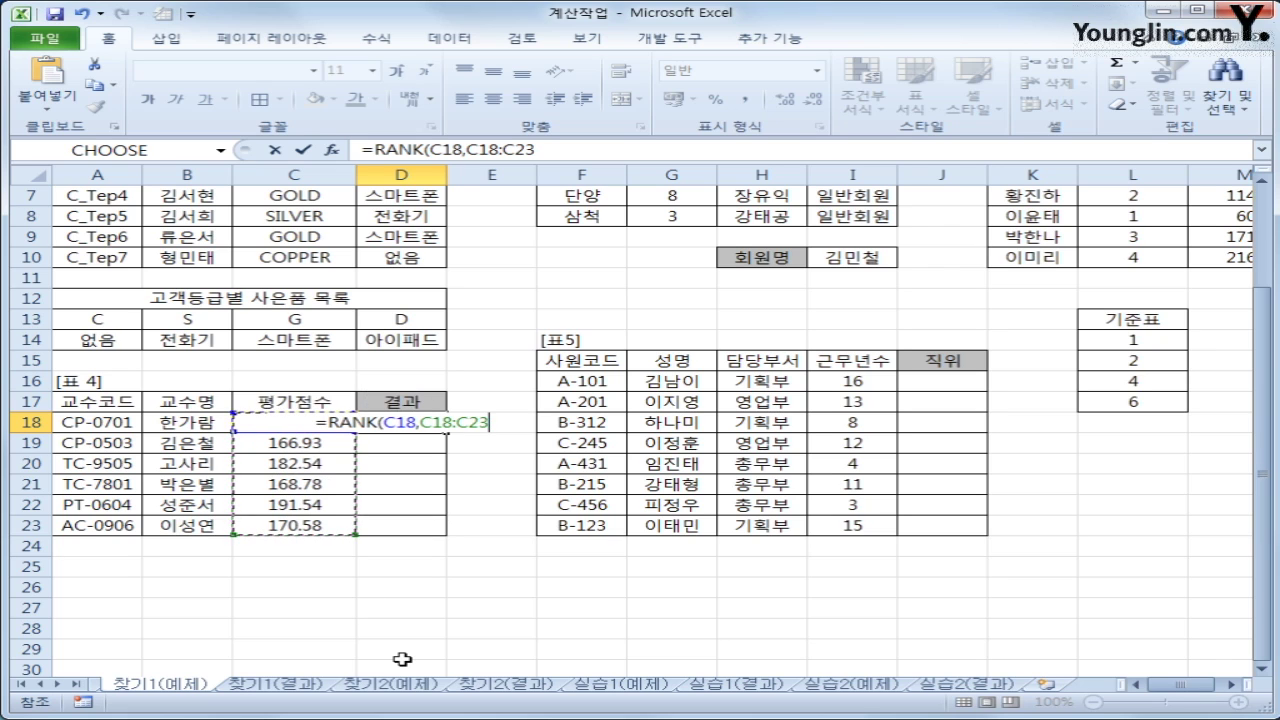
pyautogui.press('F4')
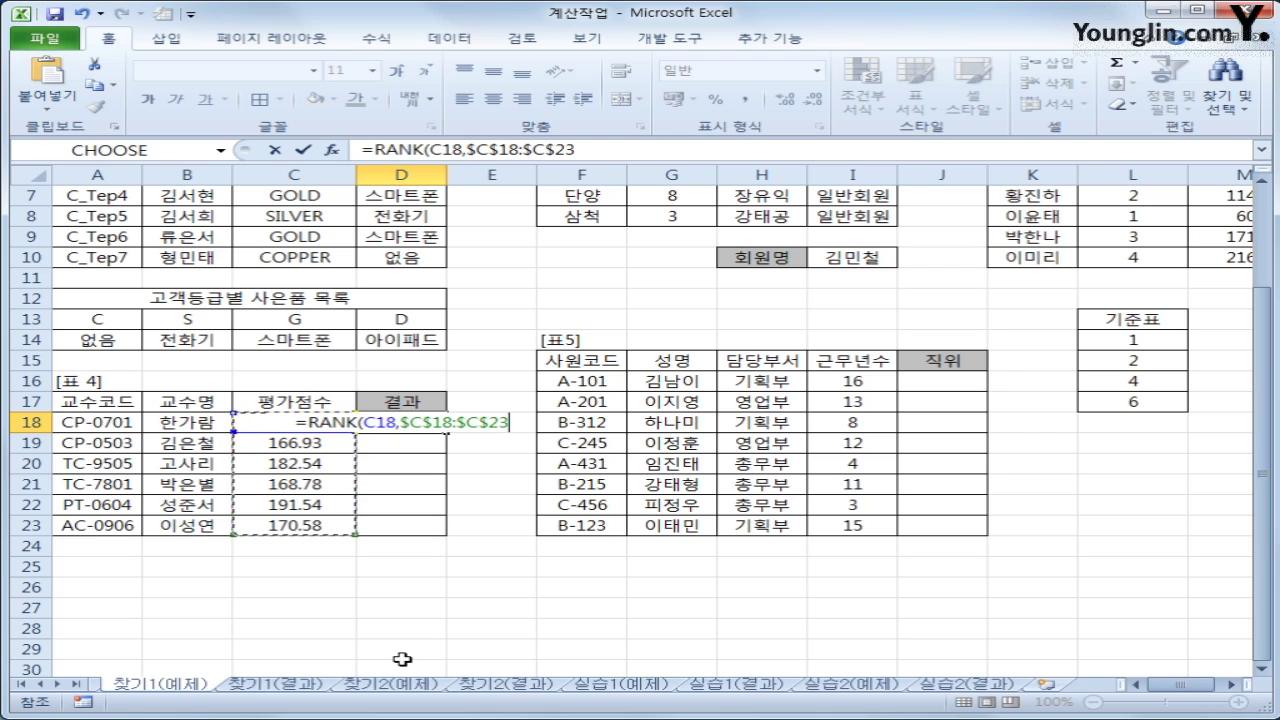
pyautogui.write(')')
pyautogui.press('Return')
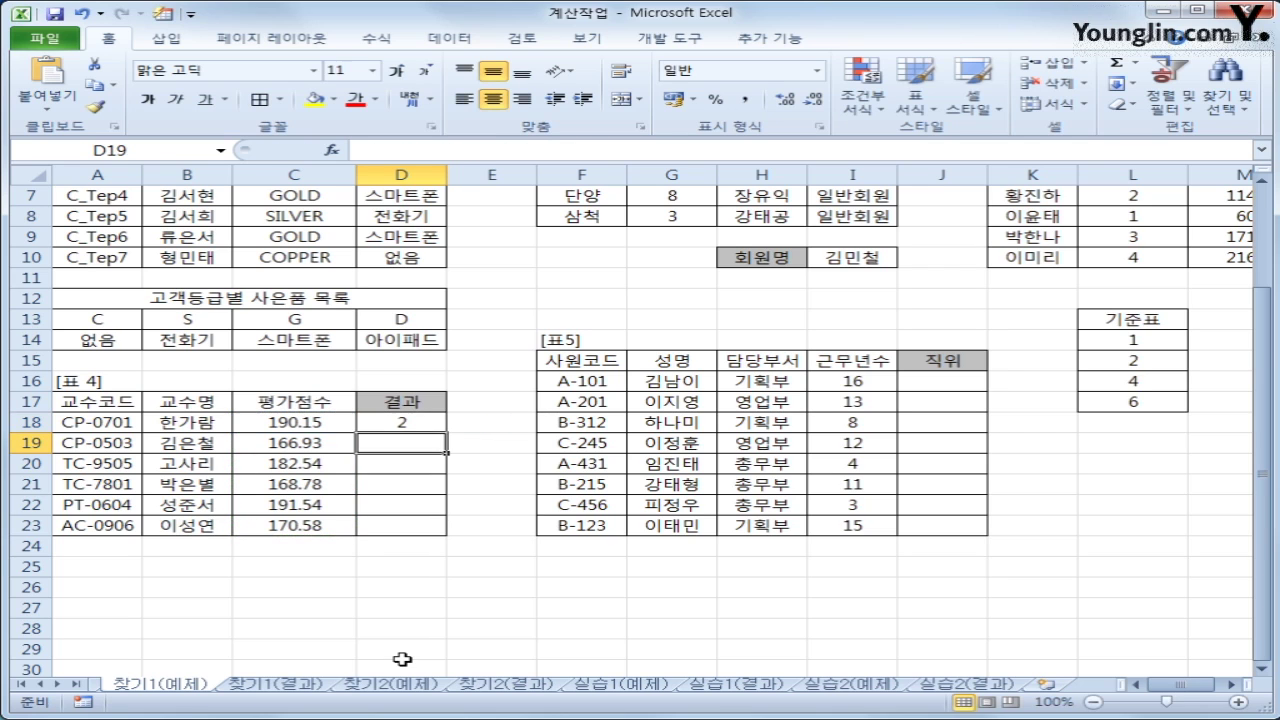
# Fill the RANK formula from D18 down to D23 and check the ranks in the 결과 column.
pyautogui.click(416, 424)
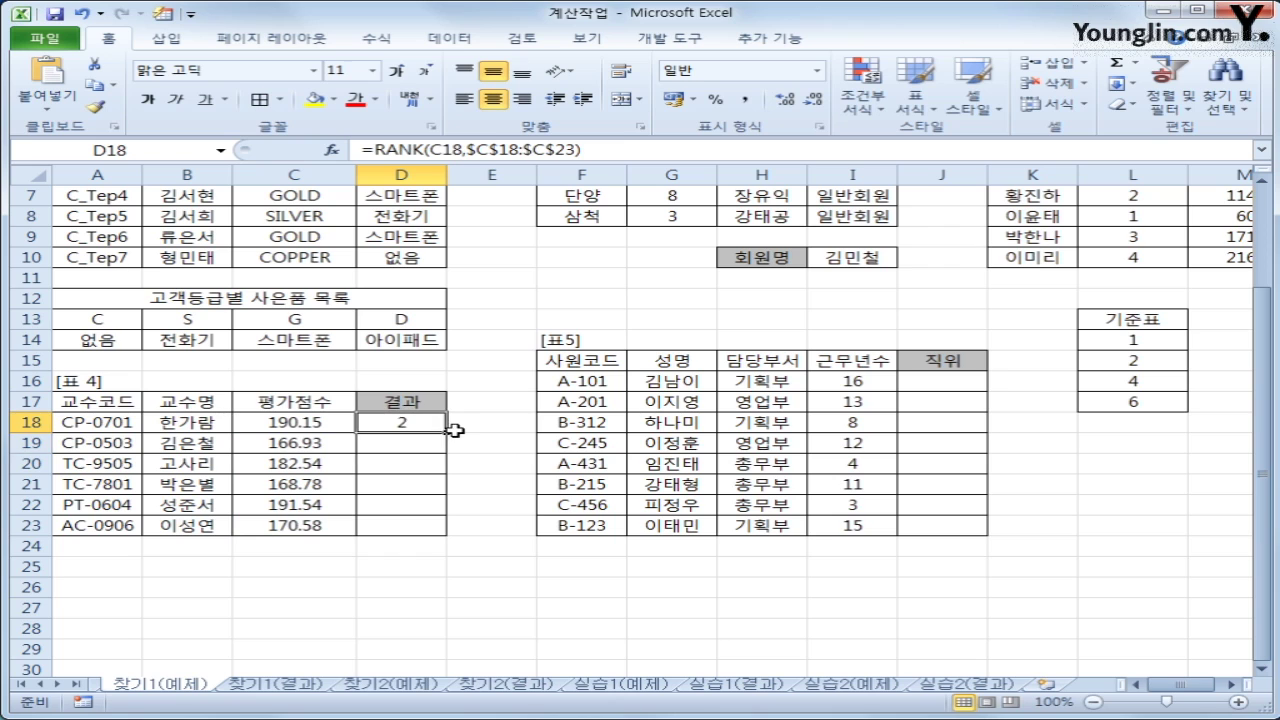
pyautogui.moveTo(450, 433); pyautogui.dragTo(454, 539)
pyautogui.click(384, 510)
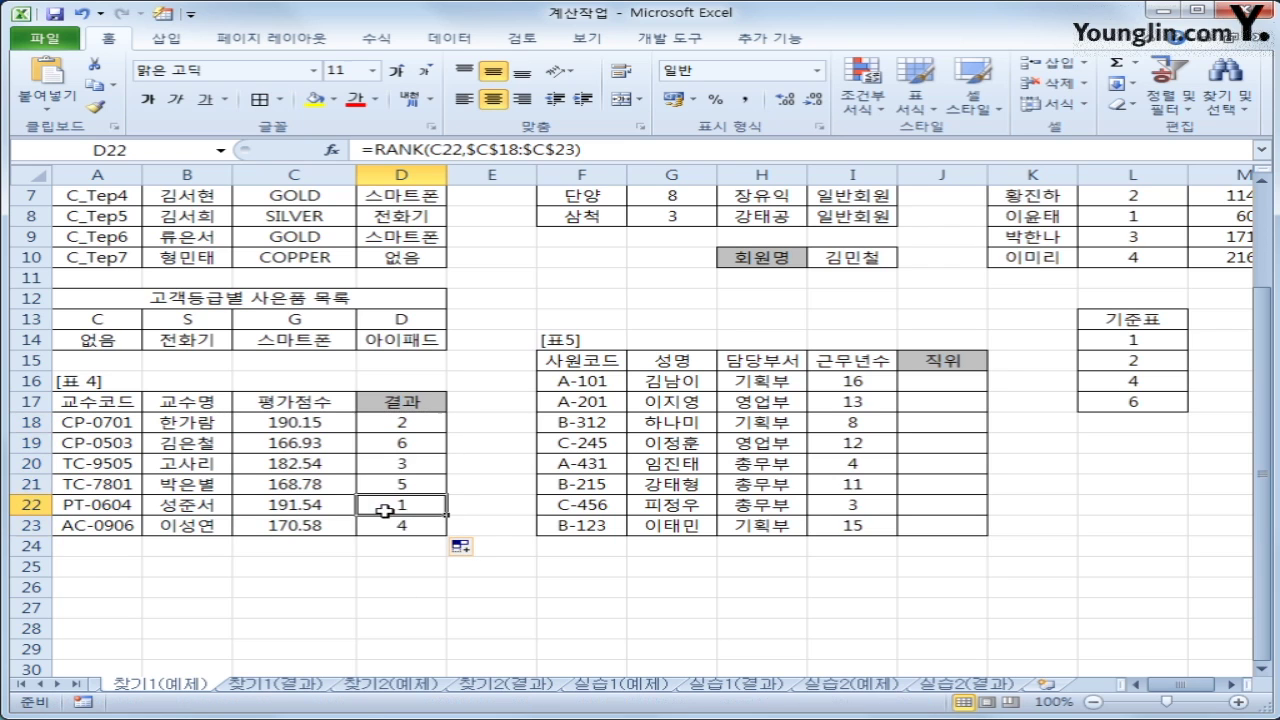
pyautogui.click(400, 446)
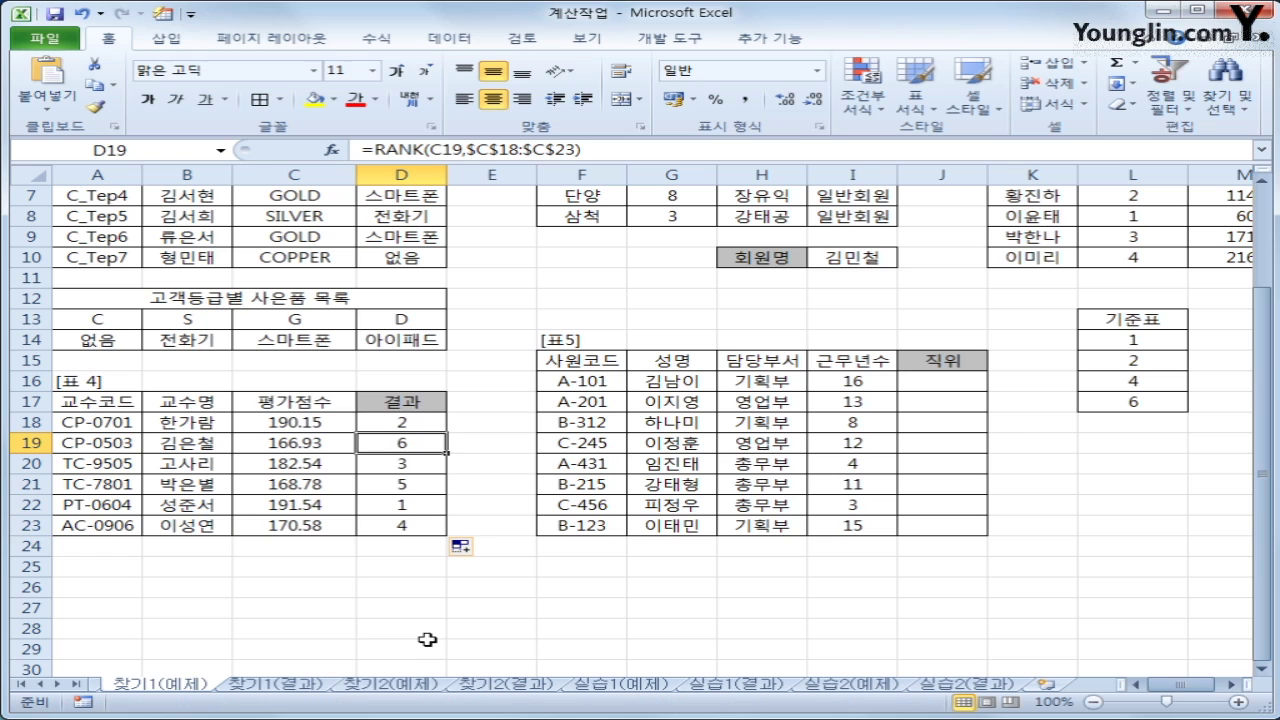
pyautogui.click(397, 424)
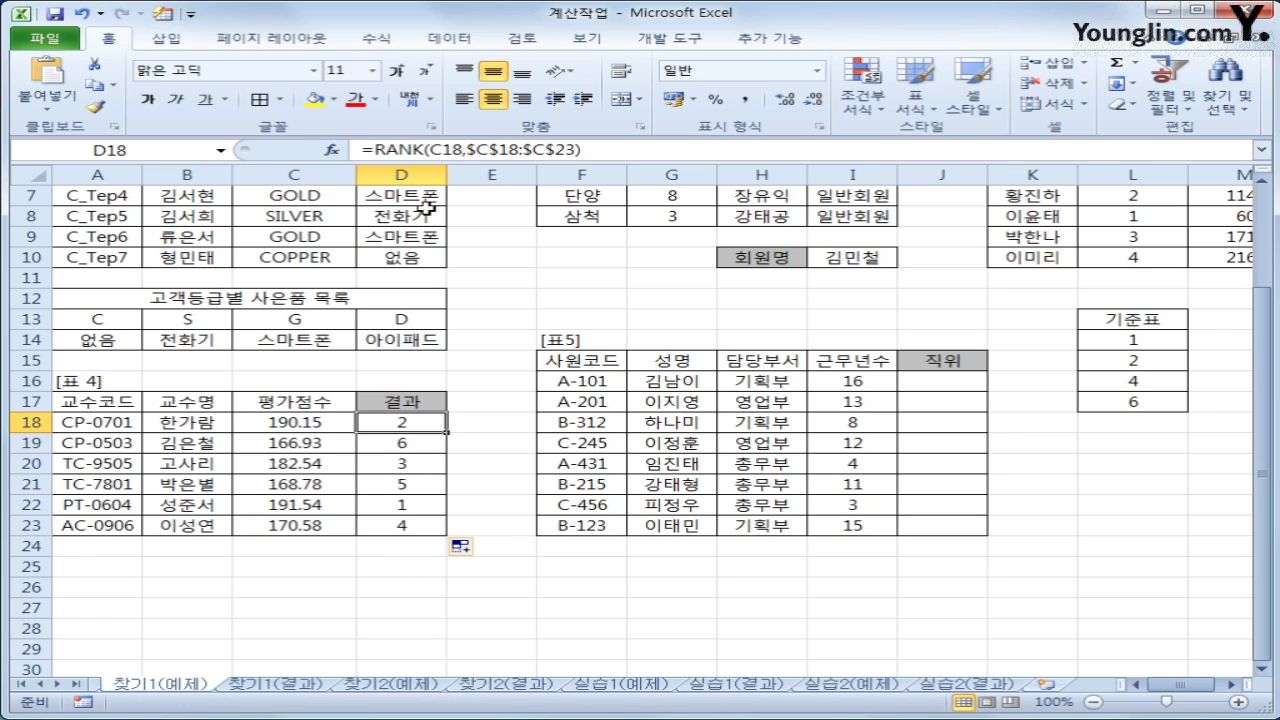
# Cut the RANK expression out of D18's formula and use it as the Index_num of a CHOOSE function.
pyautogui.doubleClick(390, 149)
pyautogui.rightClick(521, 148)
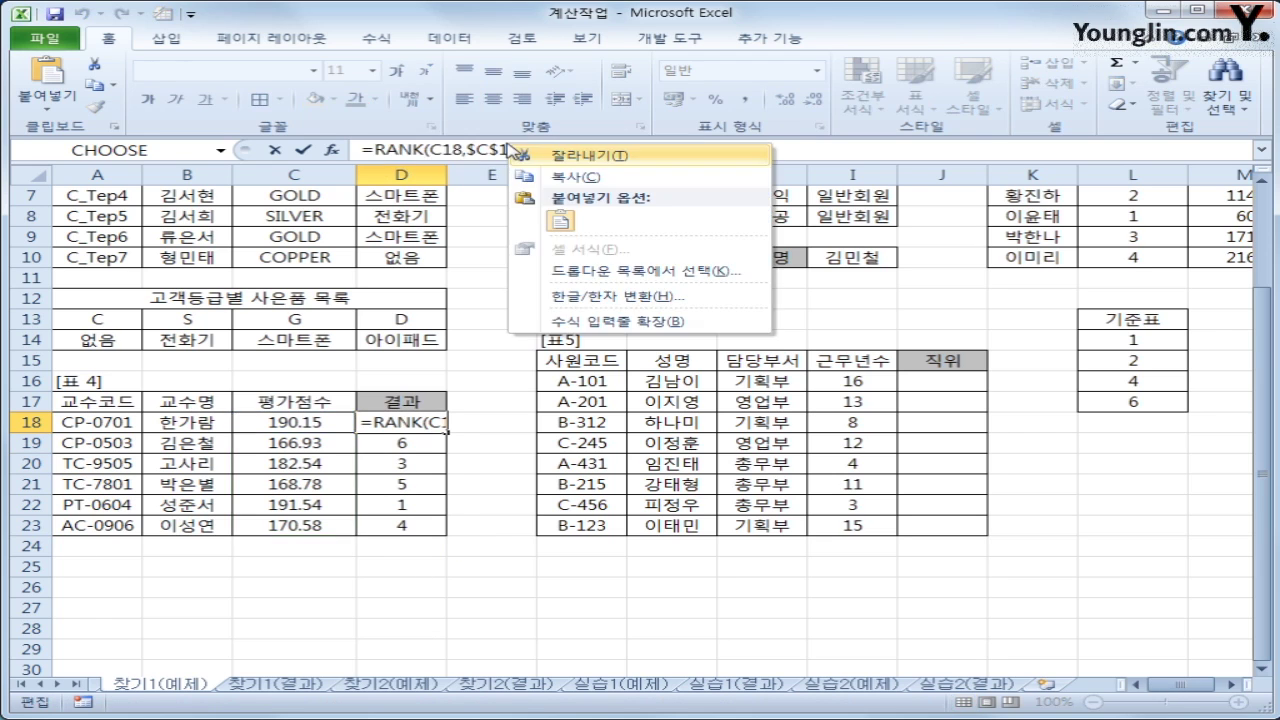
pyautogui.click(536, 158)
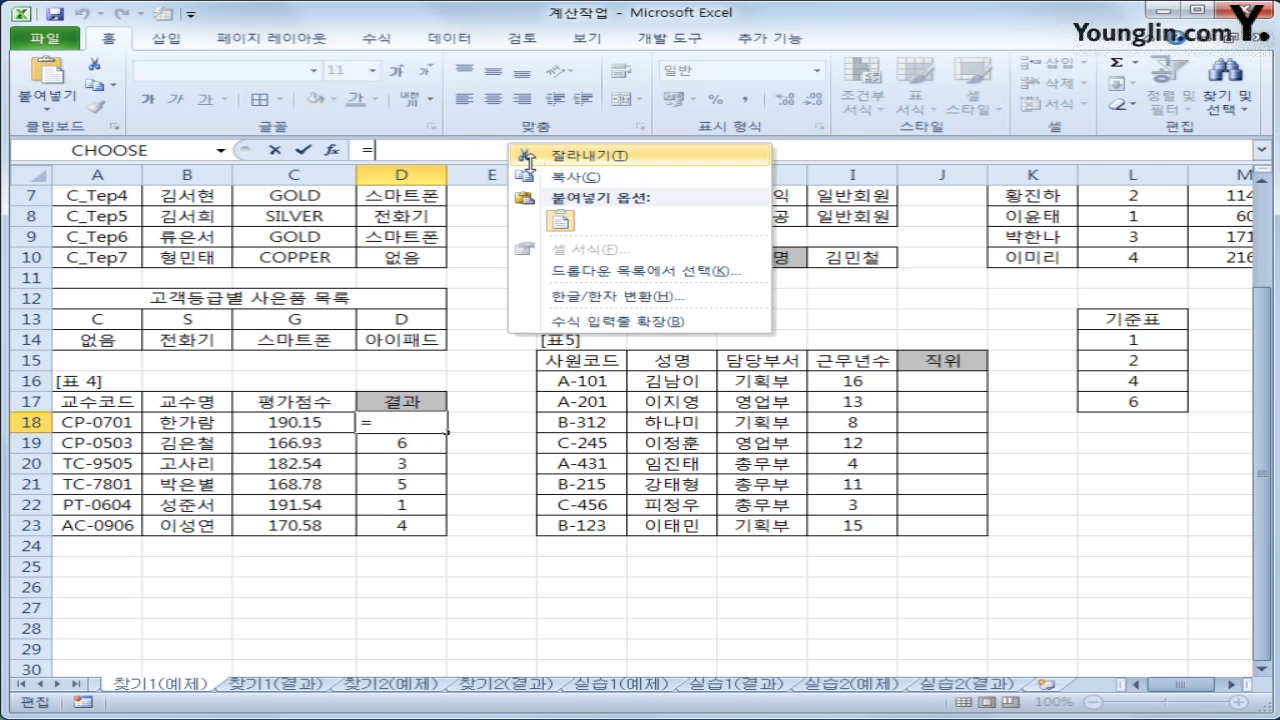
pyautogui.click(376, 38)
pyautogui.click(478, 66)
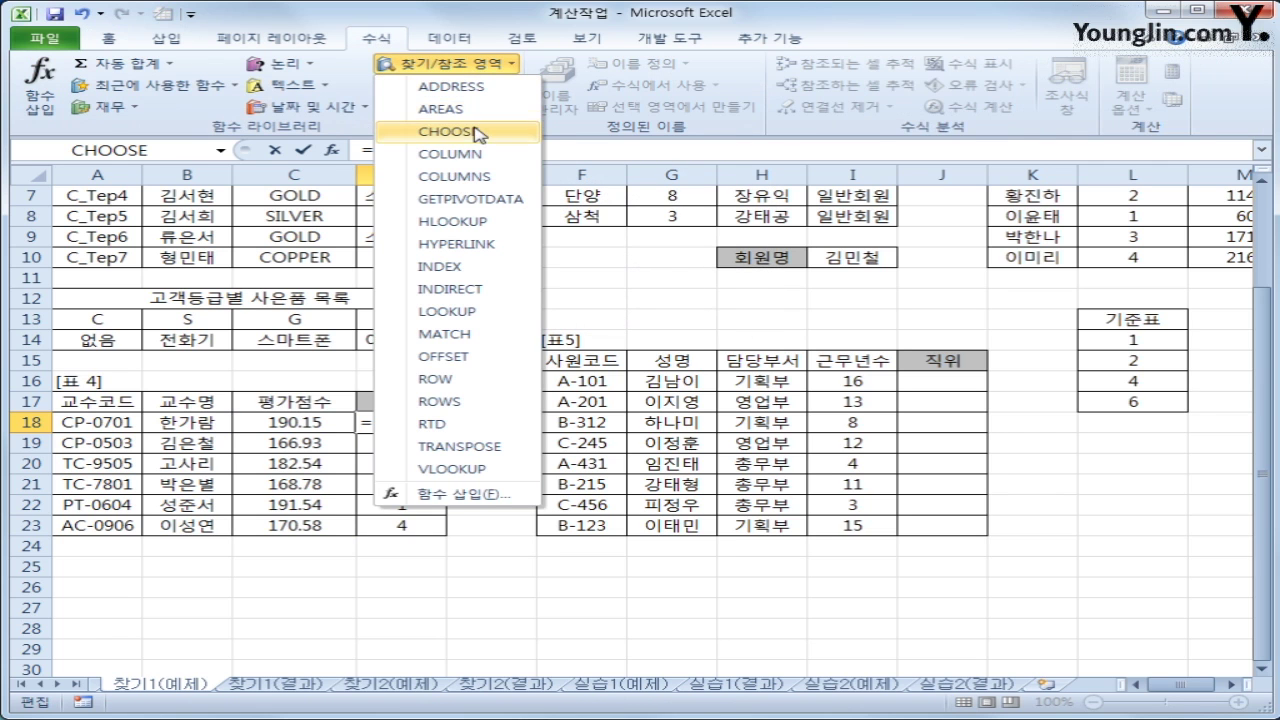
pyautogui.click(477, 131)
pyautogui.moveTo(640, 298); pyautogui.dragTo(838, 115)
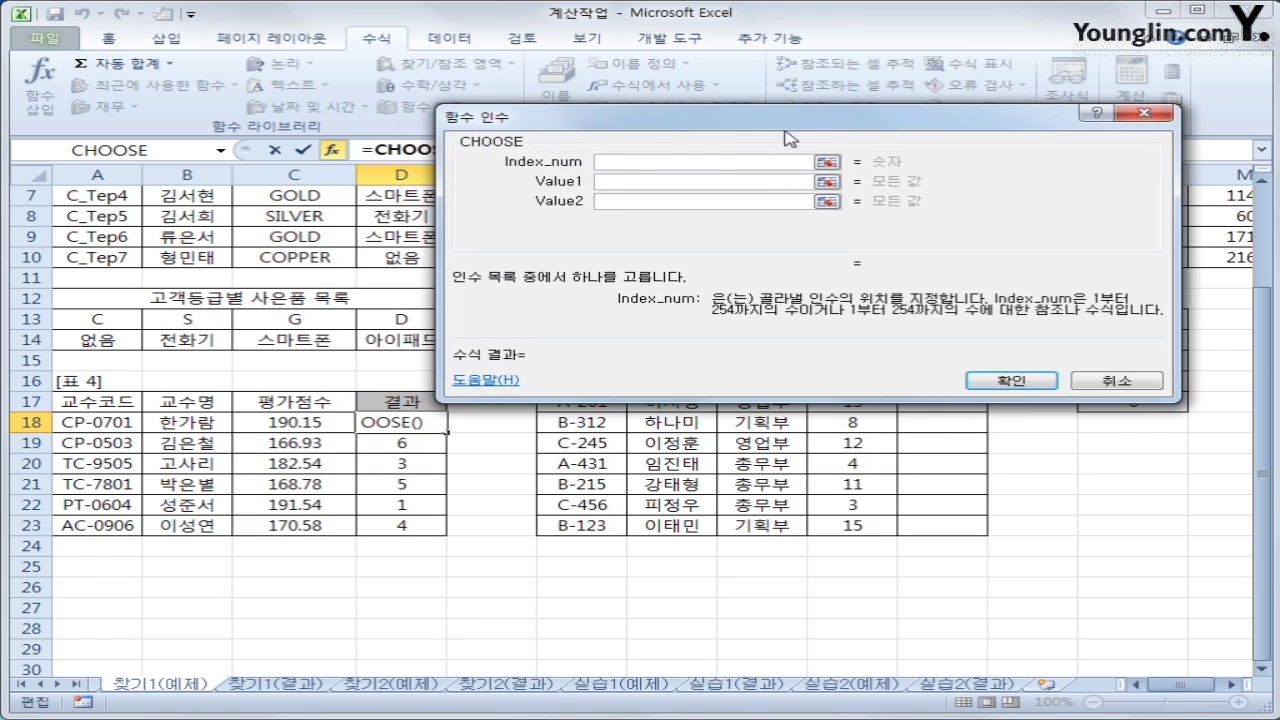
pyautogui.rightClick(635, 162)
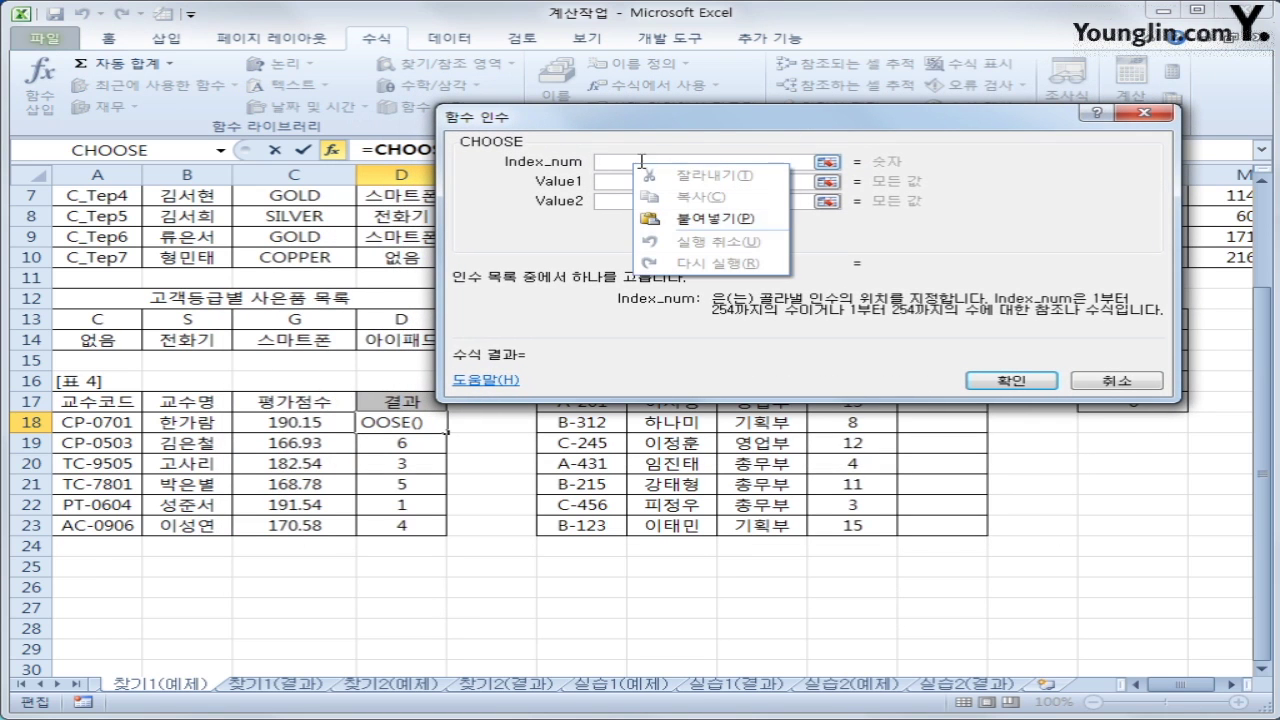
pyautogui.click(706, 218)
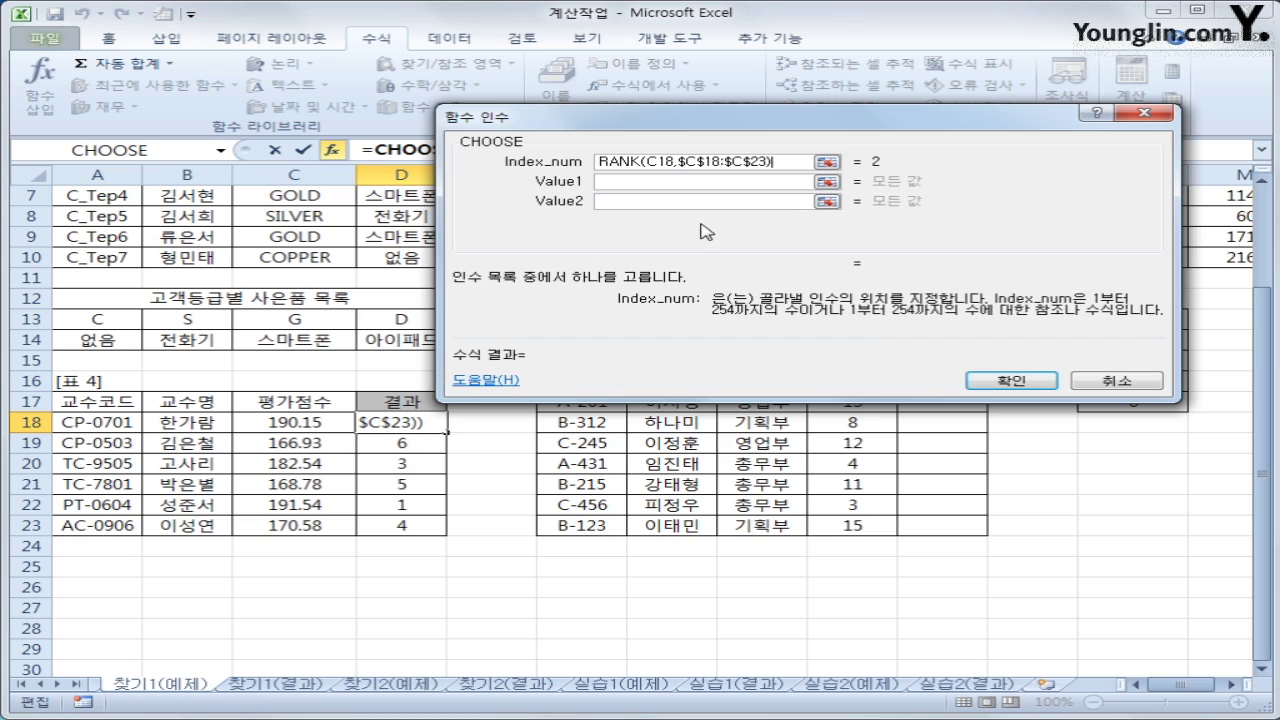
# Set both Value1 and Value2 of D18's CHOOSE function to 성과급.
pyautogui.click(640, 184)
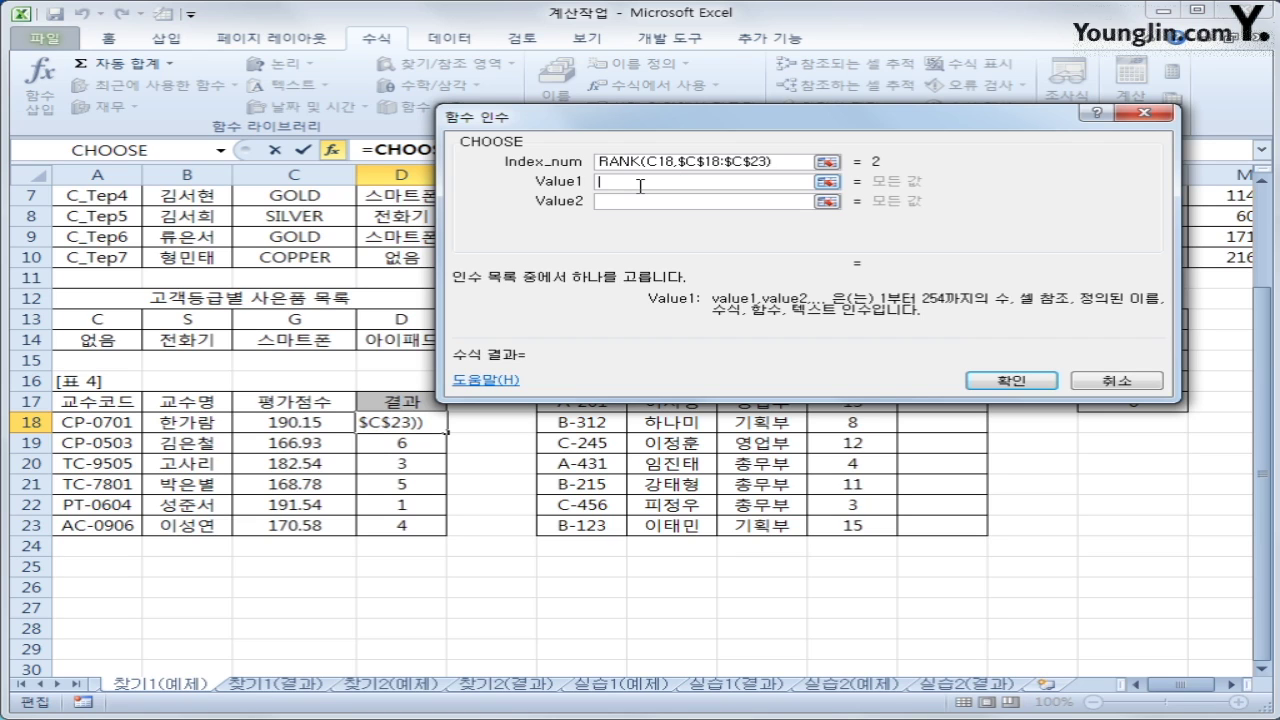
pyautogui.write('TJDRH')
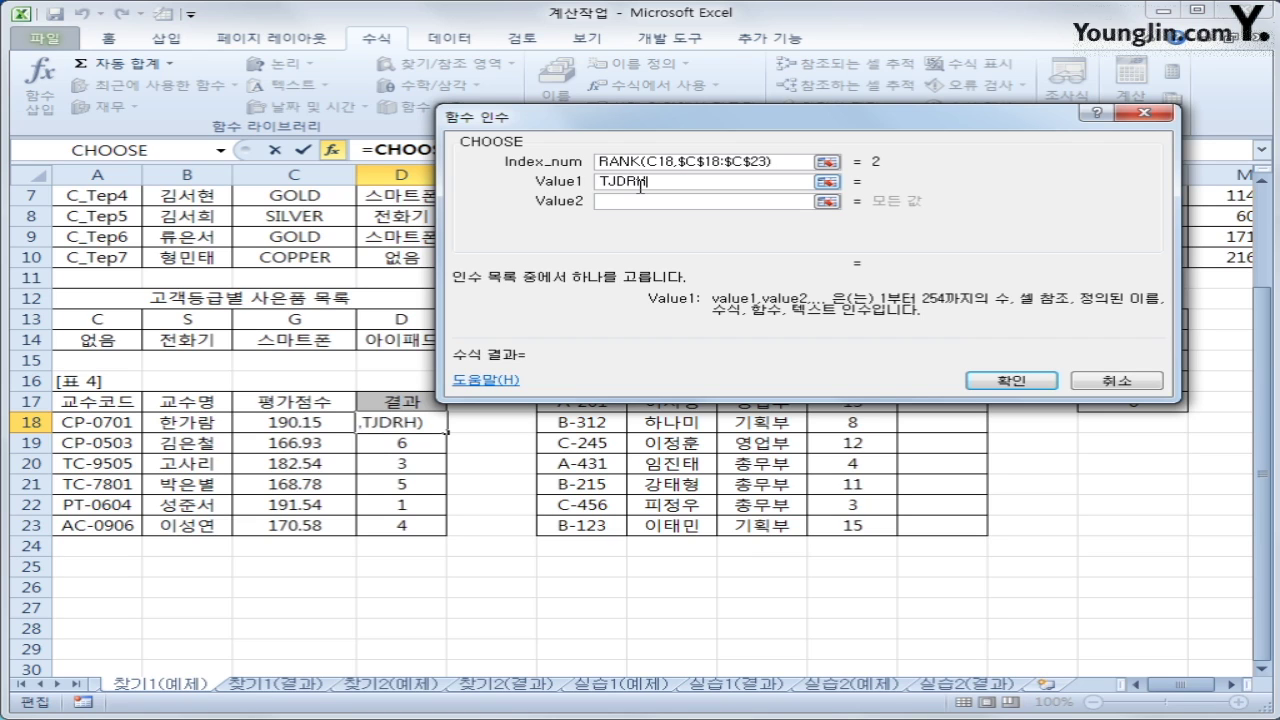
pyautogui.press('BackSpace')
pyautogui.press('BackSpace')
pyautogui.press('BackSpace')
pyautogui.press('BackSpace')
pyautogui.press('BackSpace')
pyautogui.write('성과급')
pyautogui.press('Tab')
pyautogui.write('성과급')
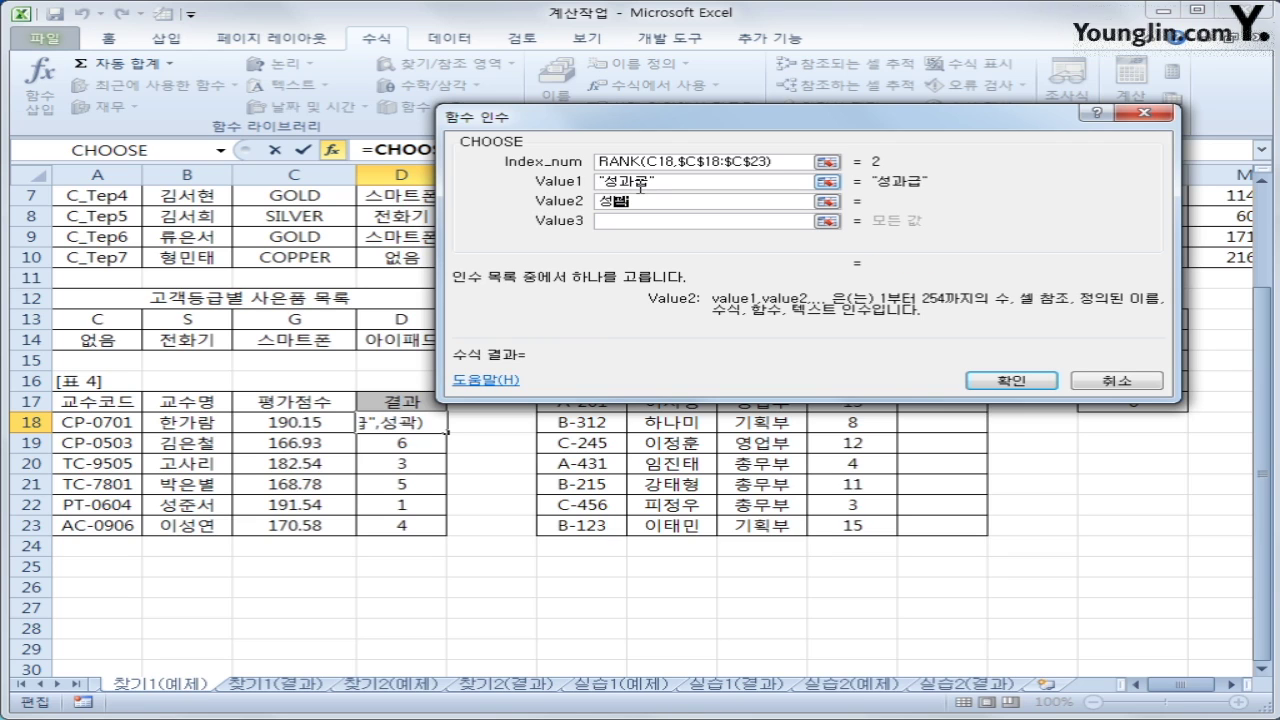
pyautogui.press('Tab')
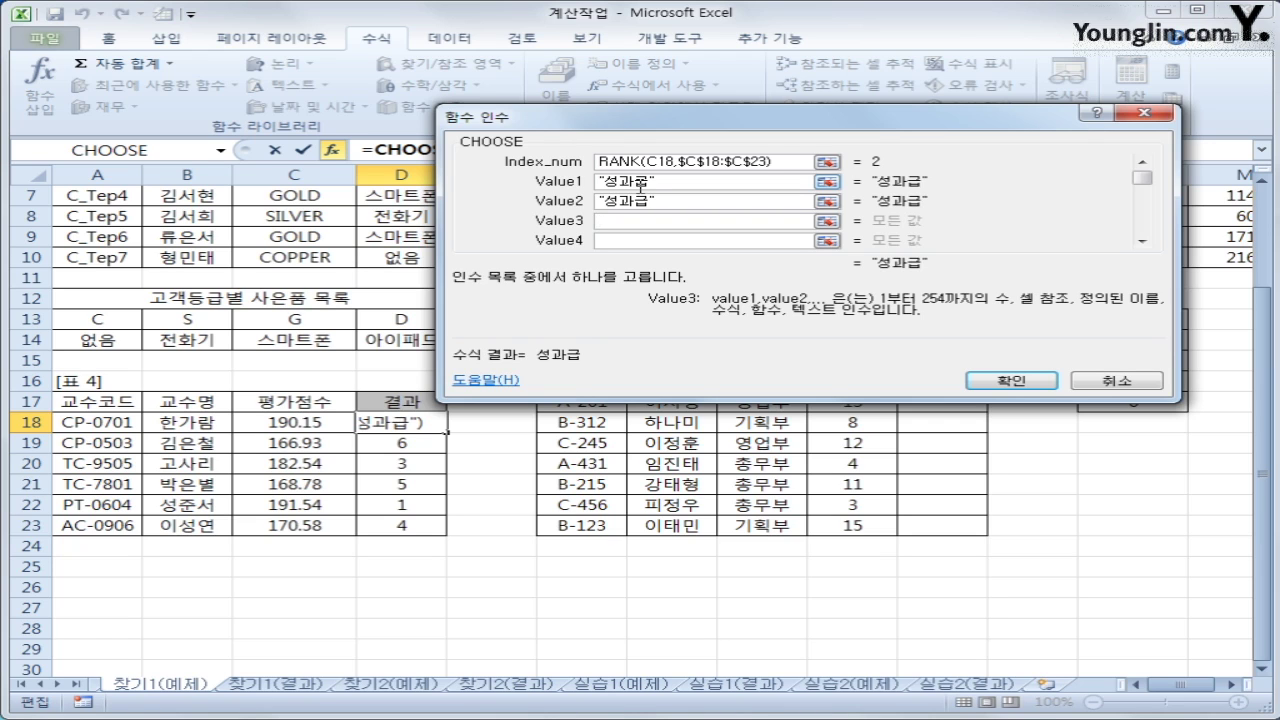
# Set Value3 to Value5 to "" and Value6 to 감봉, and fill the completed CHOOSE formula from D18 down to D23.
pyautogui.press('Tab')
pyautogui.write('""')
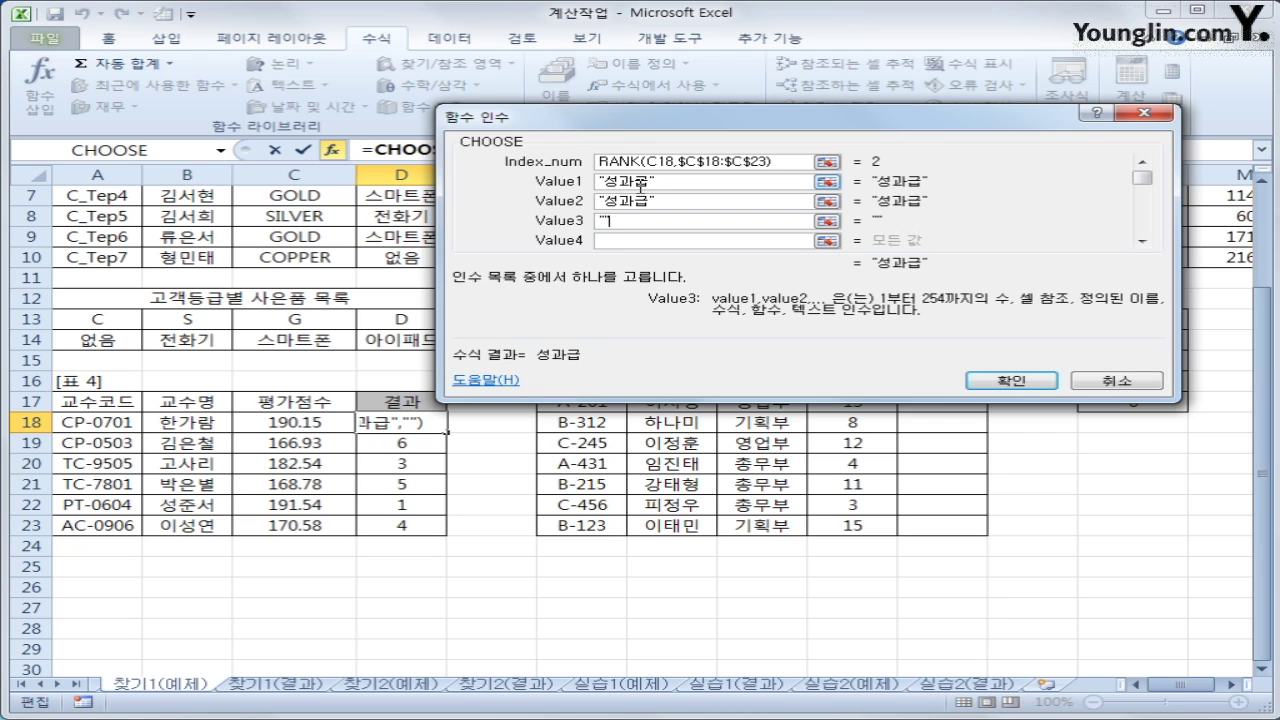
pyautogui.click(647, 242)
pyautogui.write('""')
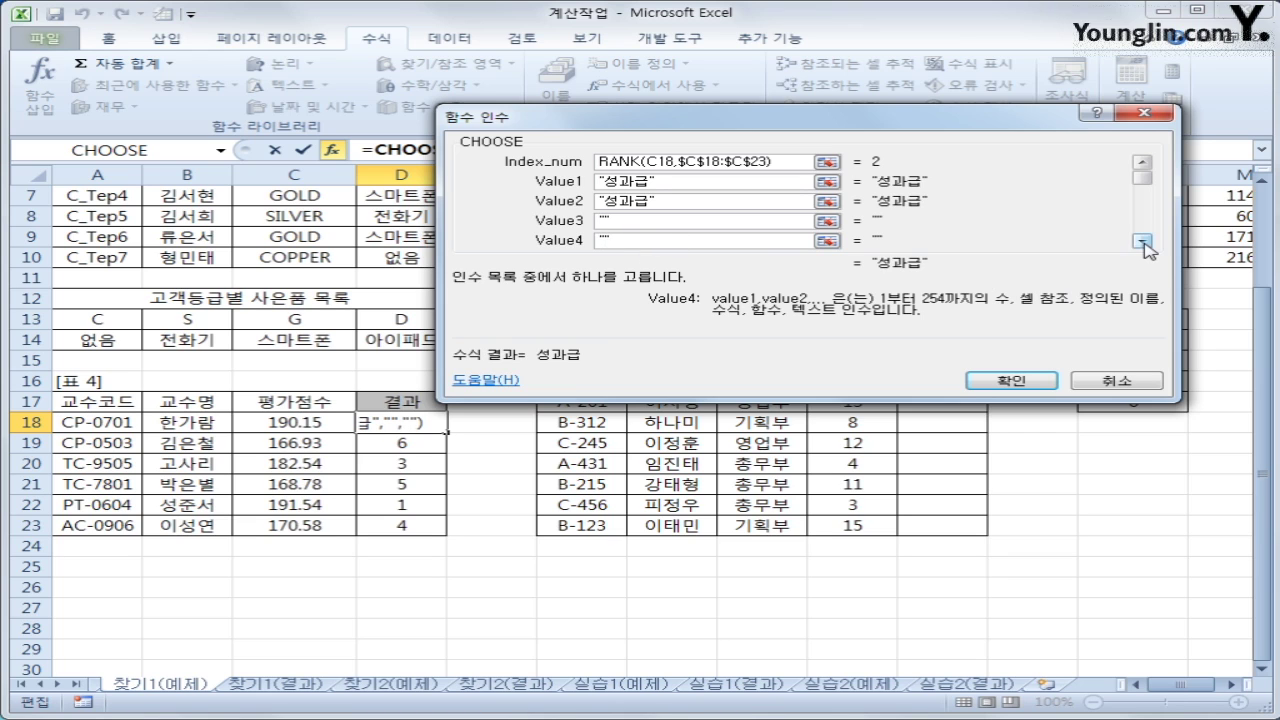
pyautogui.click(1143, 242)
pyautogui.click(1143, 242)
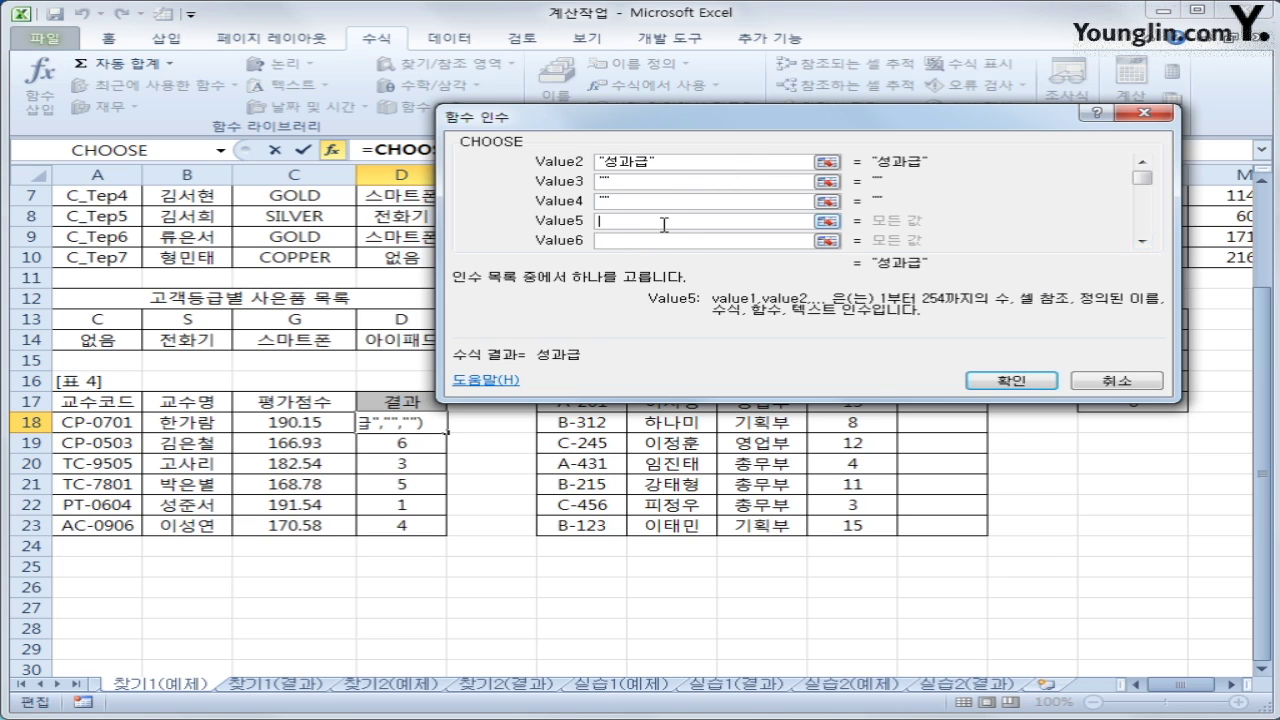
pyautogui.write('"",')
pyautogui.write('감봉')
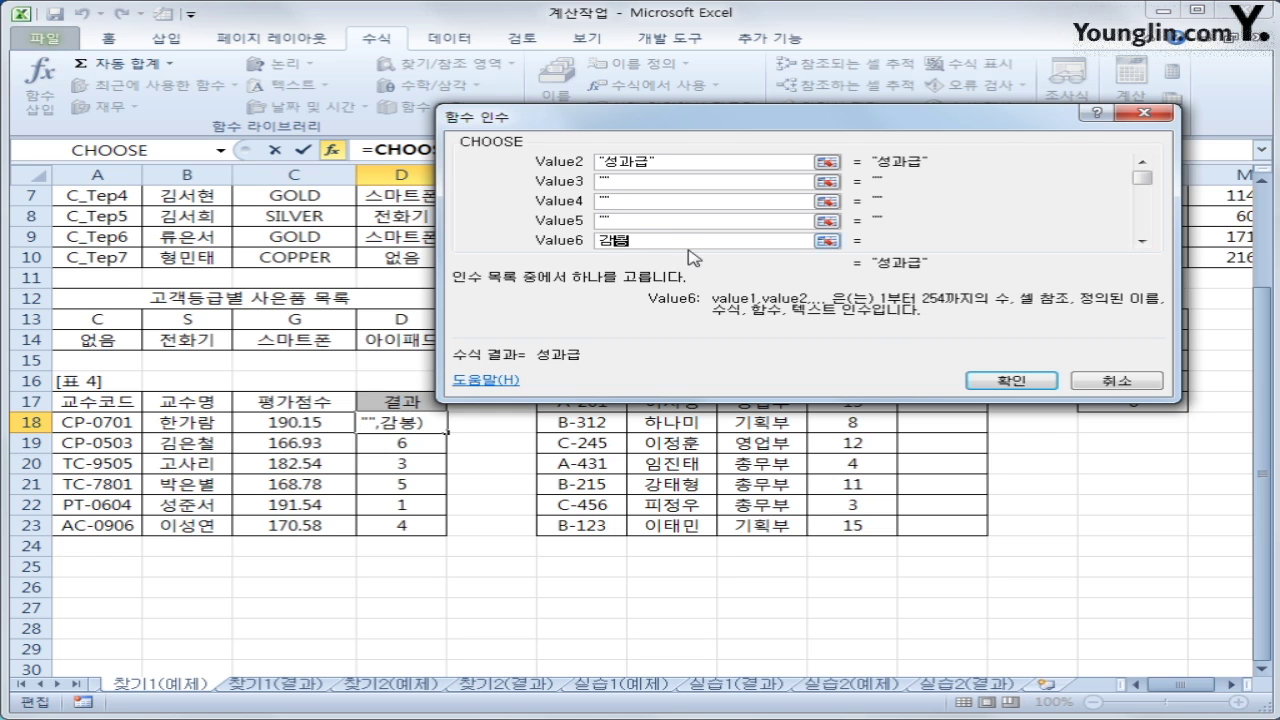
pyautogui.click(1012, 396)
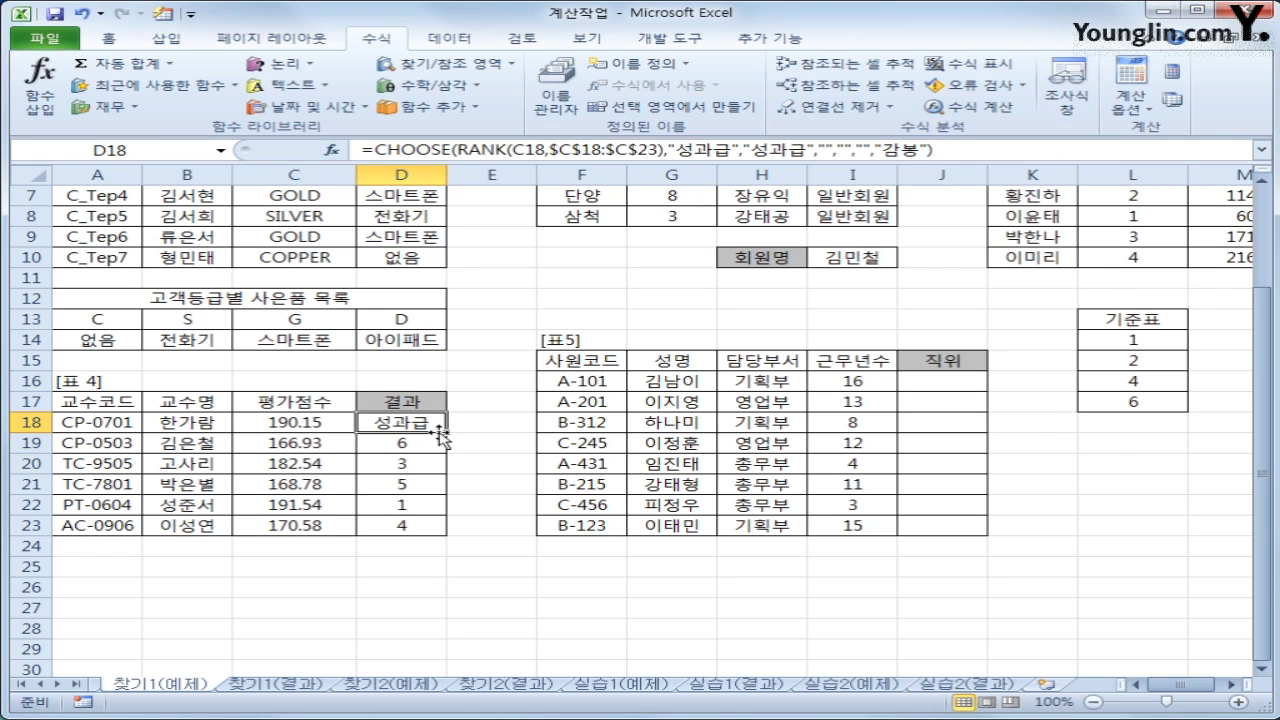
pyautogui.moveTo(451, 434); pyautogui.dragTo(434, 528)
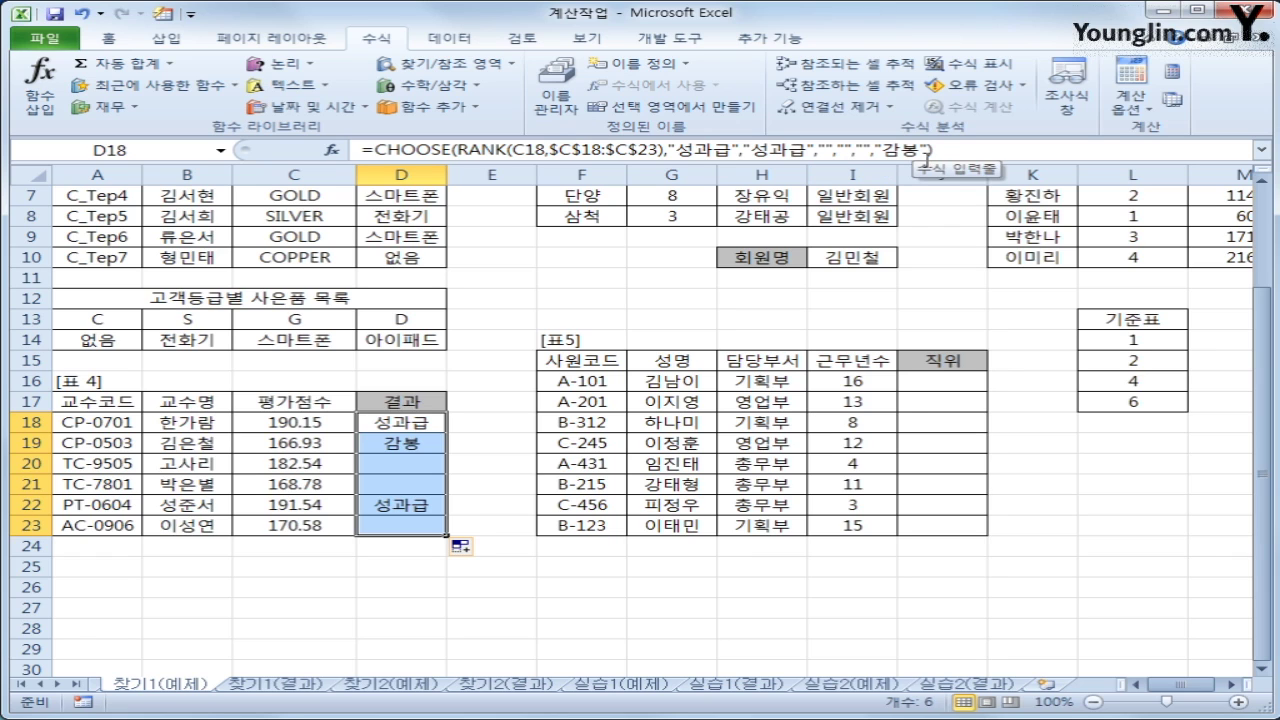
# Enter =MID(F16,3,1) in J16, the first 직위 cell of [표5], and fill it down to J23.
pyautogui.click(944, 381)
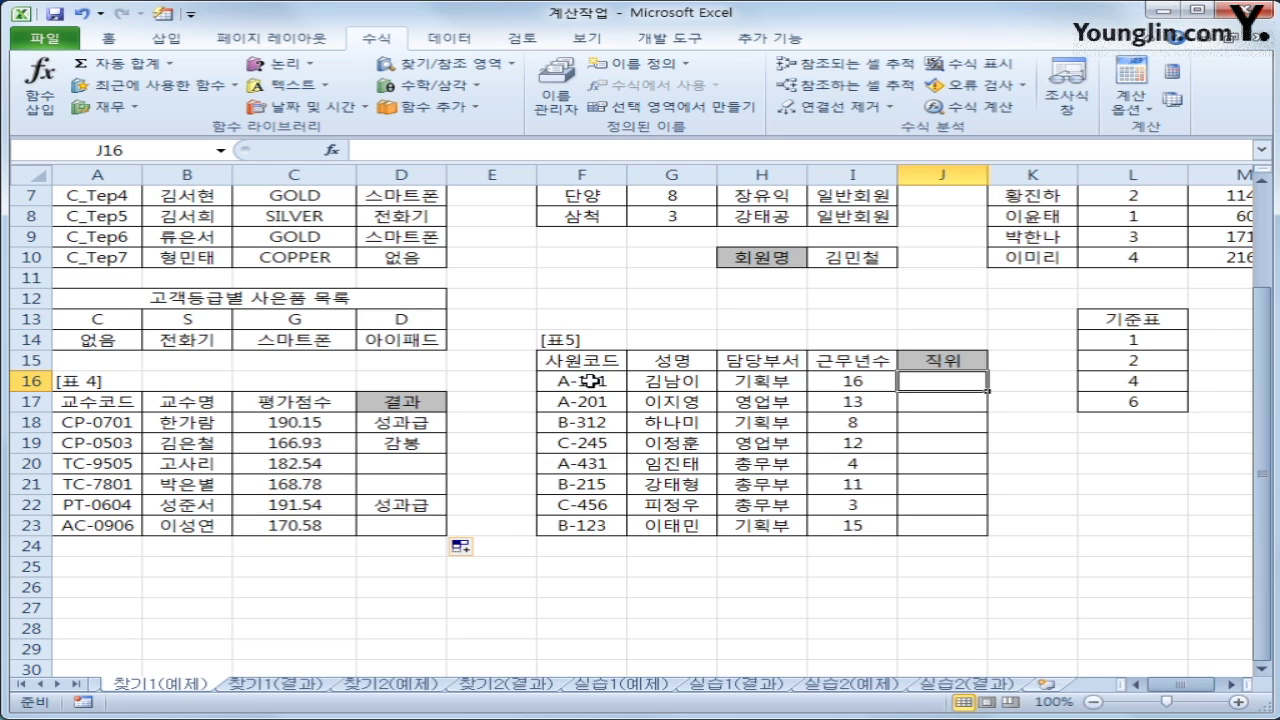
pyautogui.moveTo(590, 381); pyautogui.dragTo(594, 523)
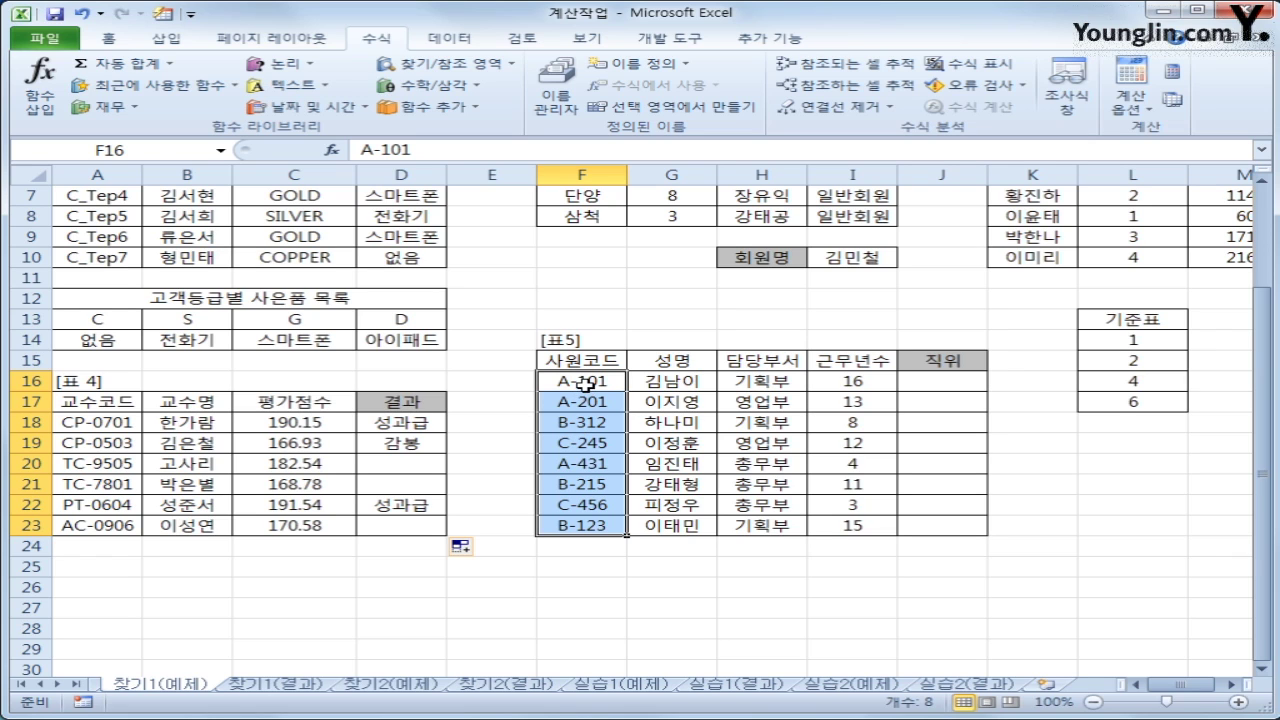
pyautogui.click(931, 377)
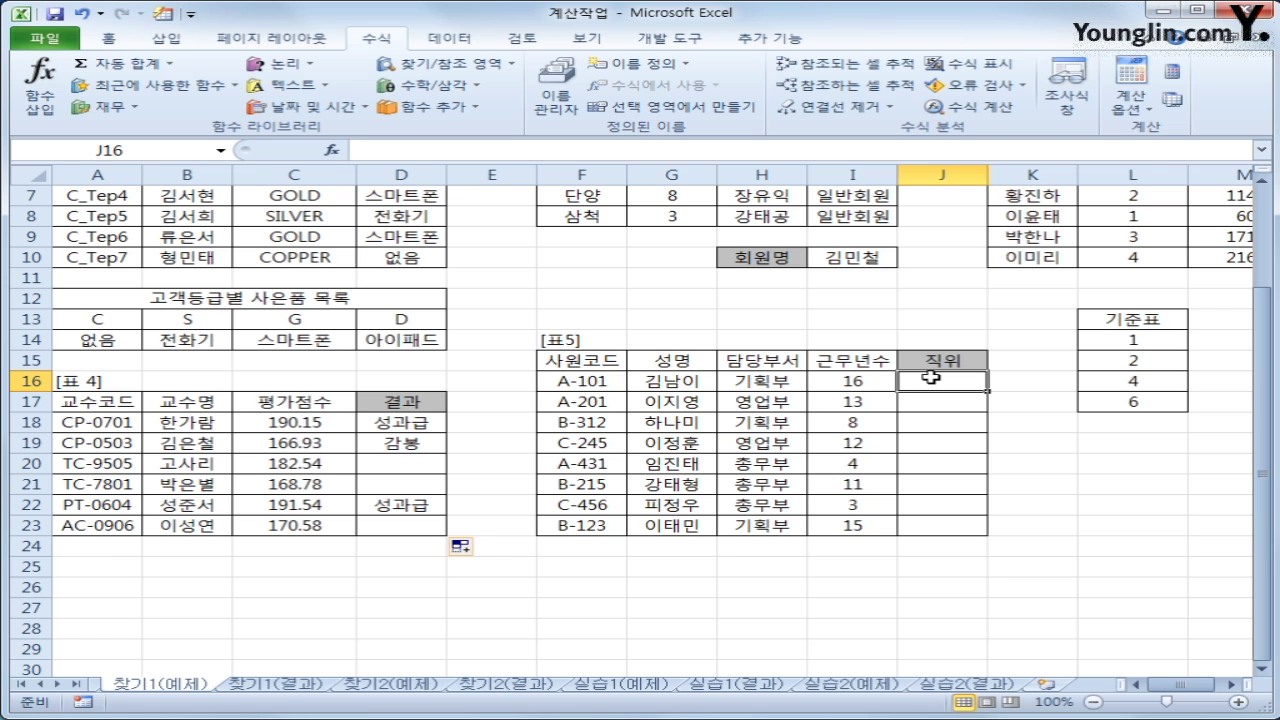
pyautogui.click(300, 88)
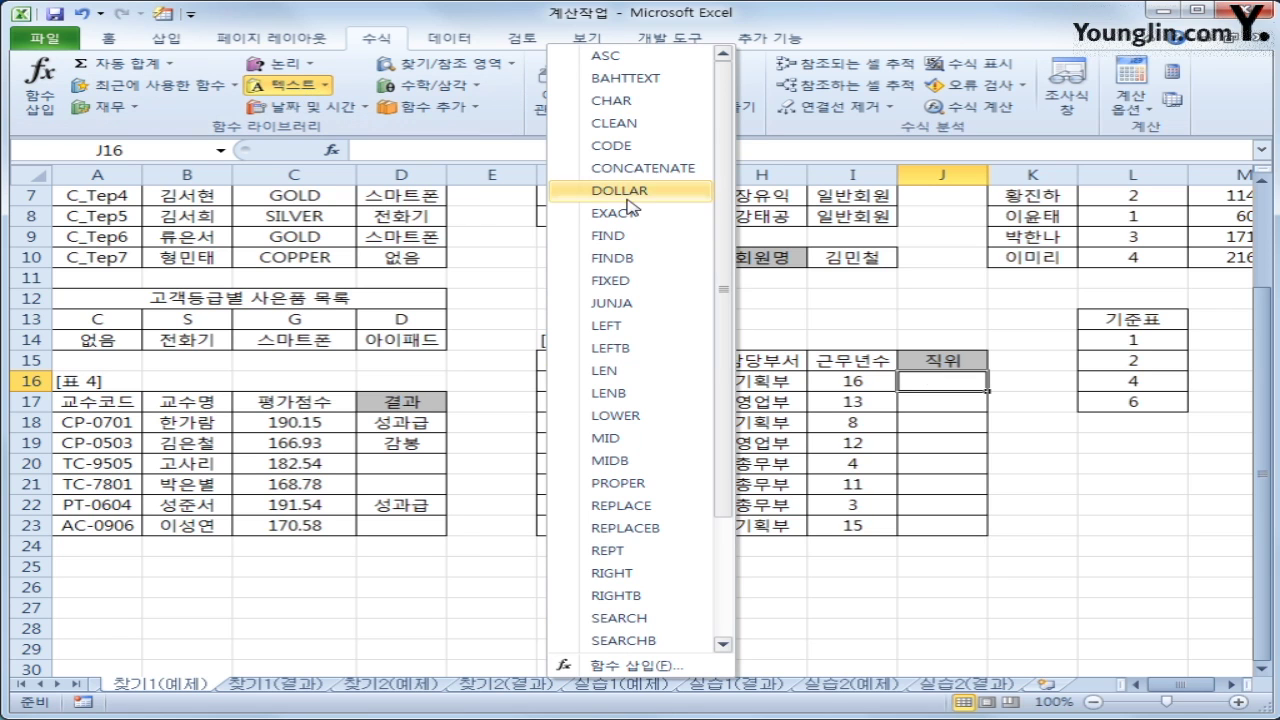
pyautogui.click(606, 438)
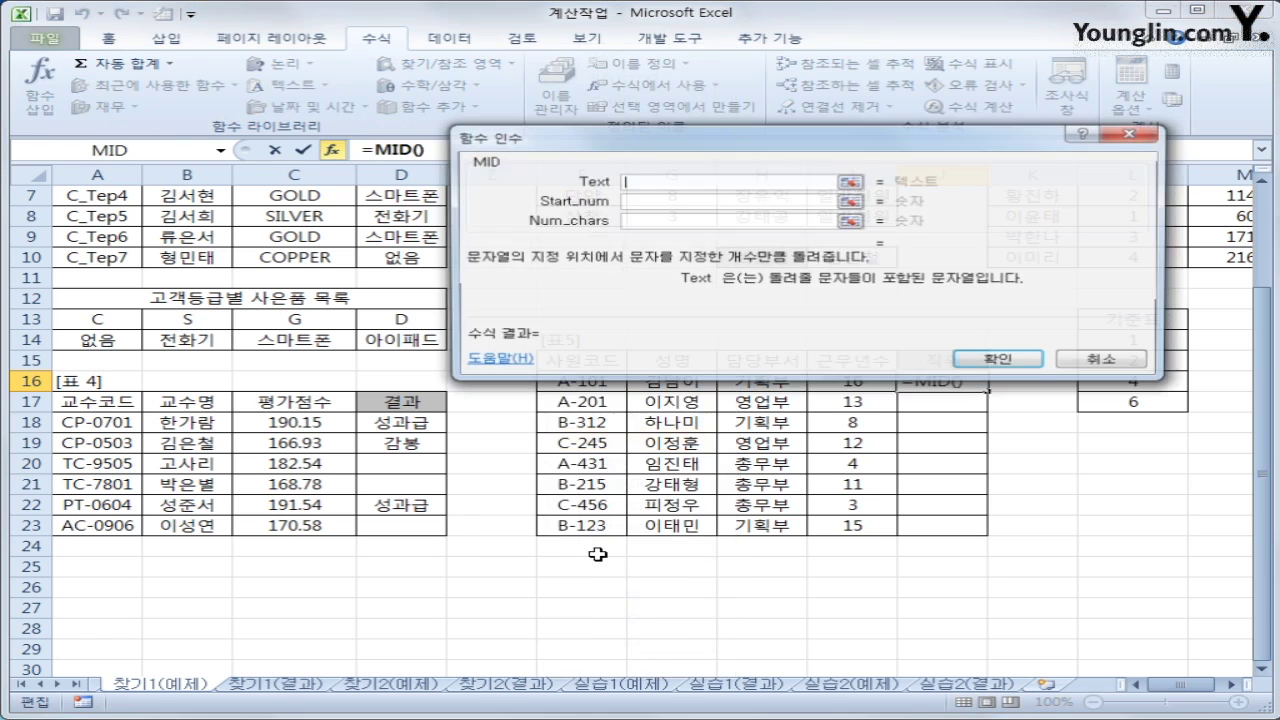
pyautogui.moveTo(716, 334); pyautogui.dragTo(683, 273)
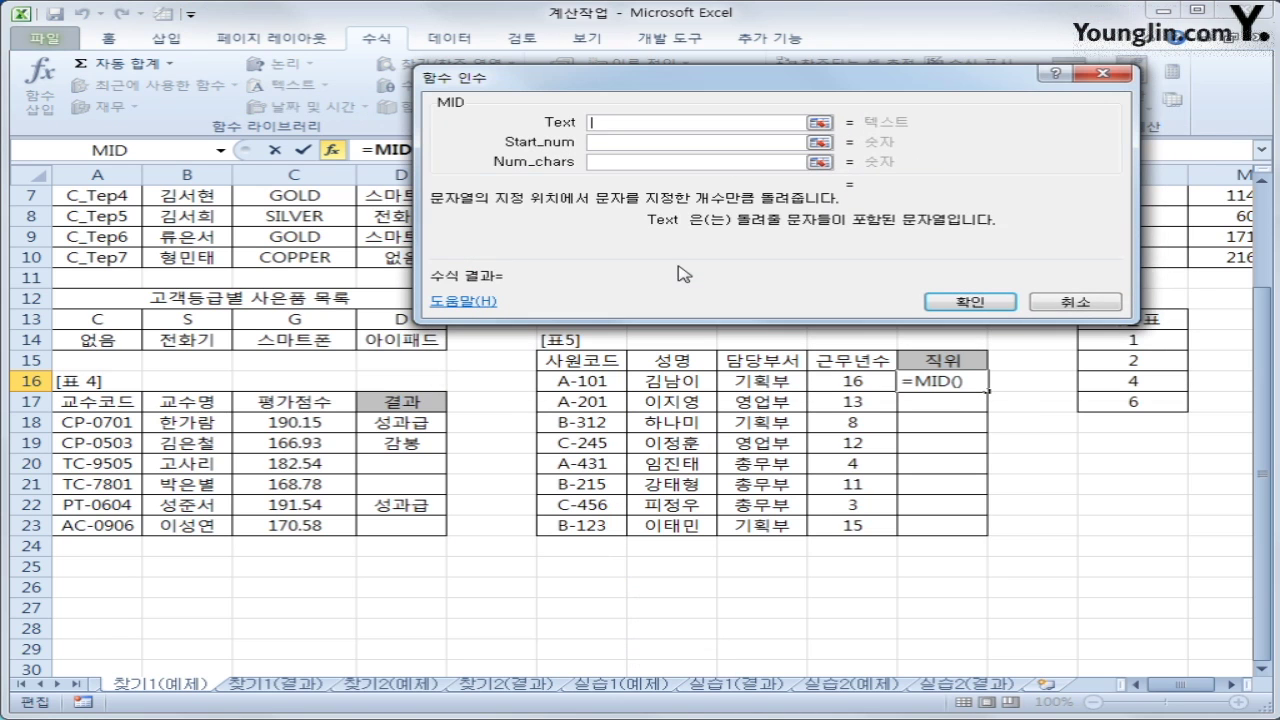
pyautogui.click(575, 381)
pyautogui.click(613, 148)
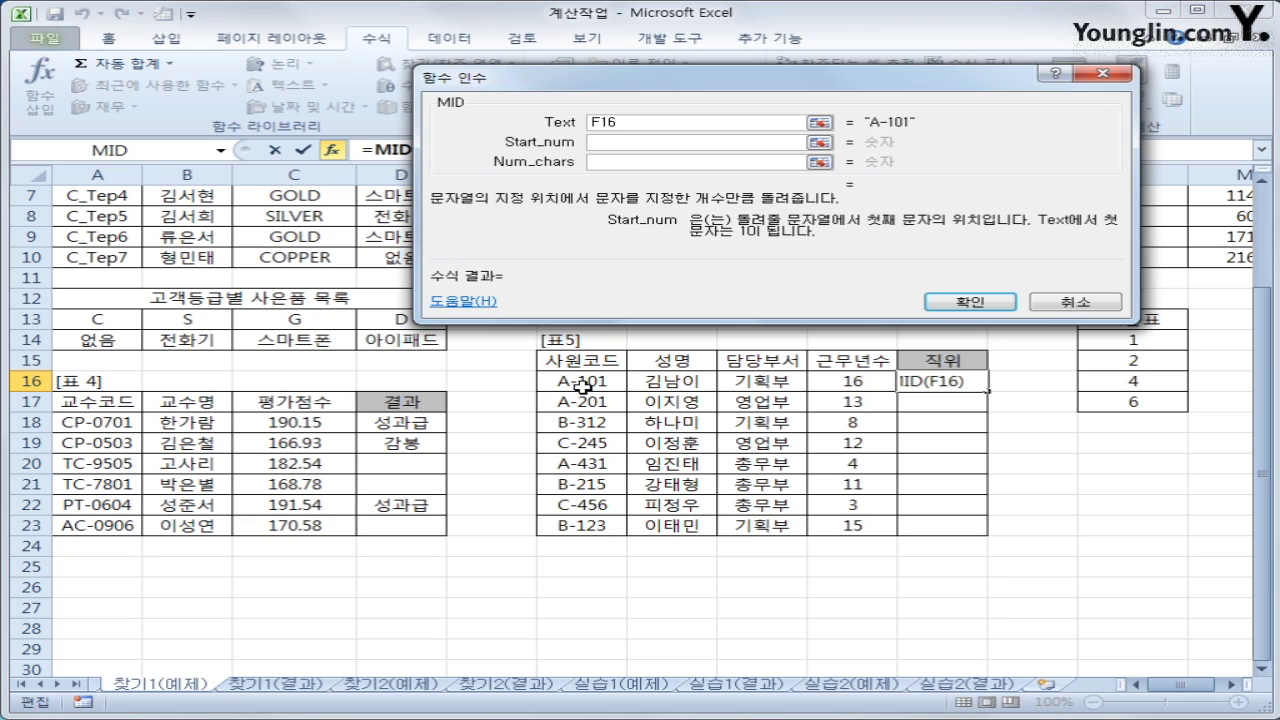
pyautogui.write('3')
pyautogui.click(630, 165)
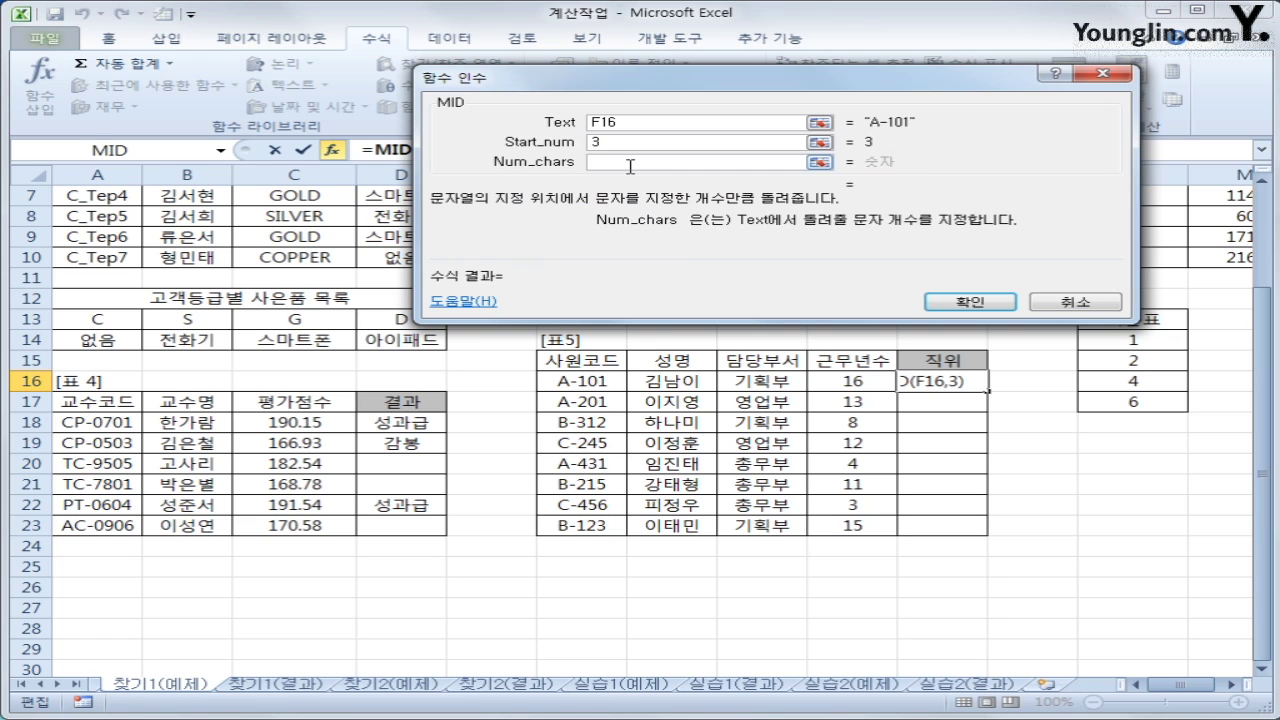
pyautogui.write('1')
pyautogui.click(965, 301)
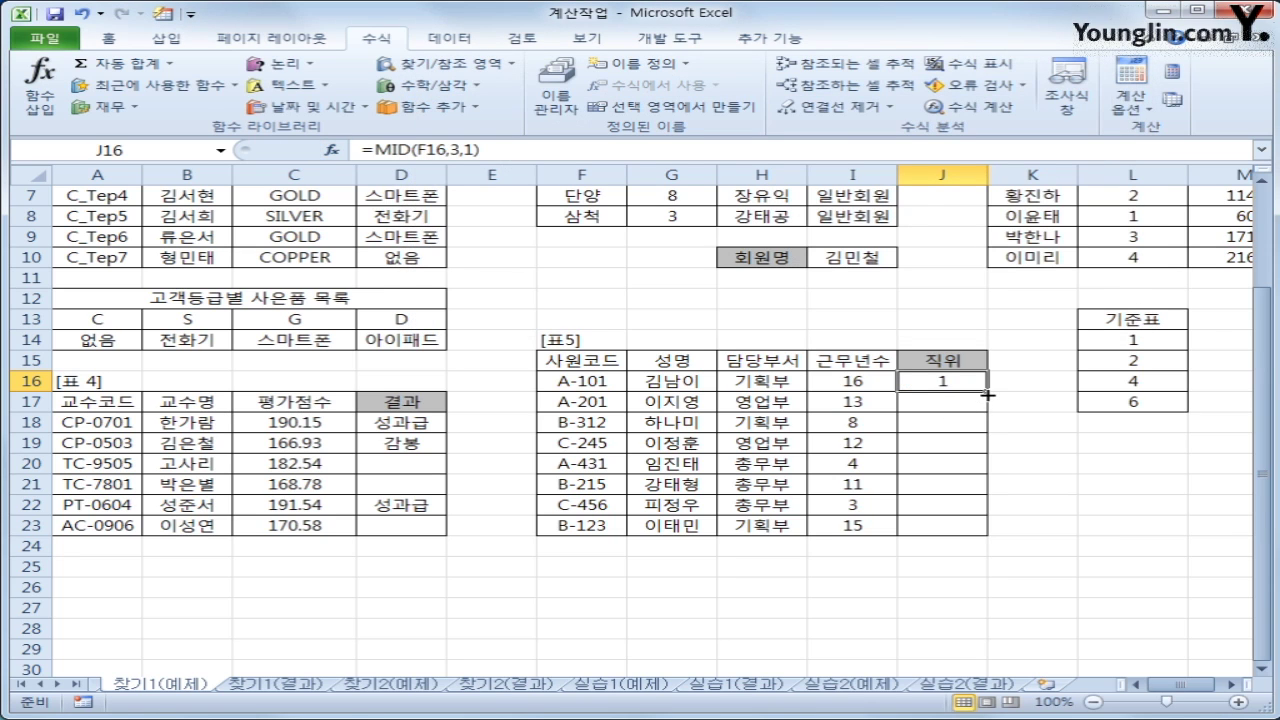
pyautogui.moveTo(987, 395); pyautogui.dragTo(975, 536)
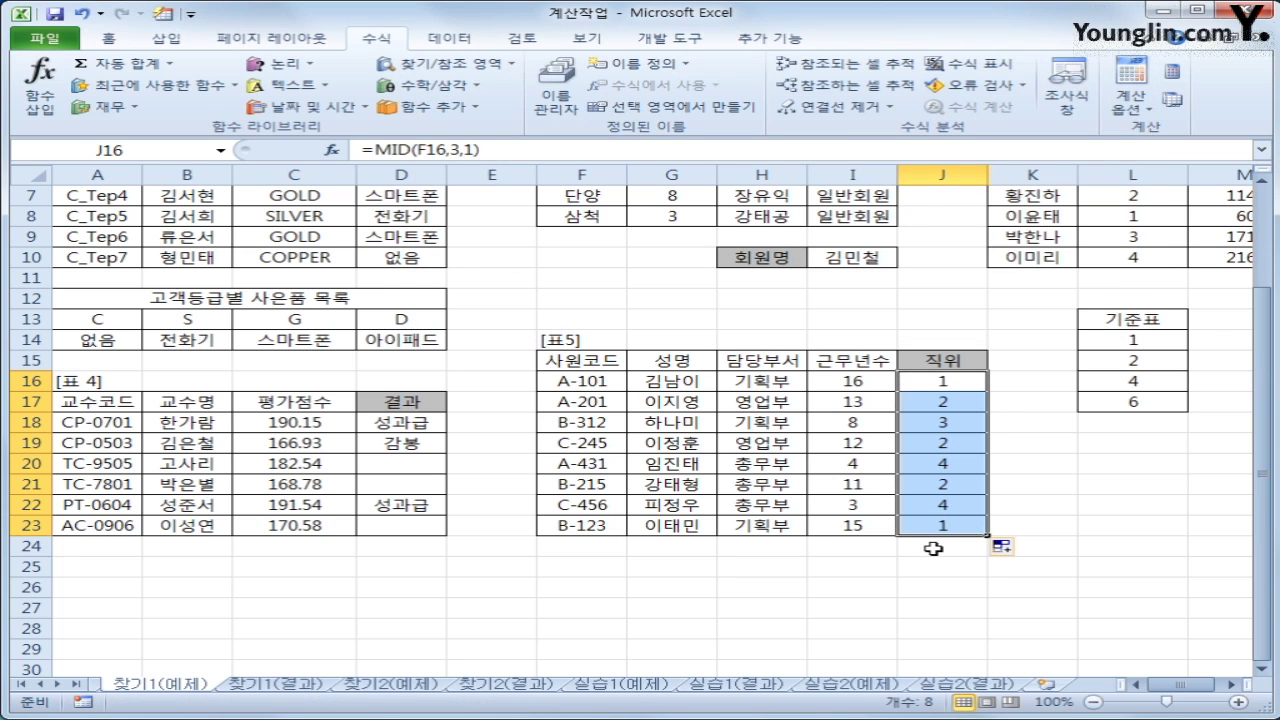
# Cut the MID expression out of J16's formula and use it as the Index_num of a CHOOSE function.
pyautogui.click(951, 386)
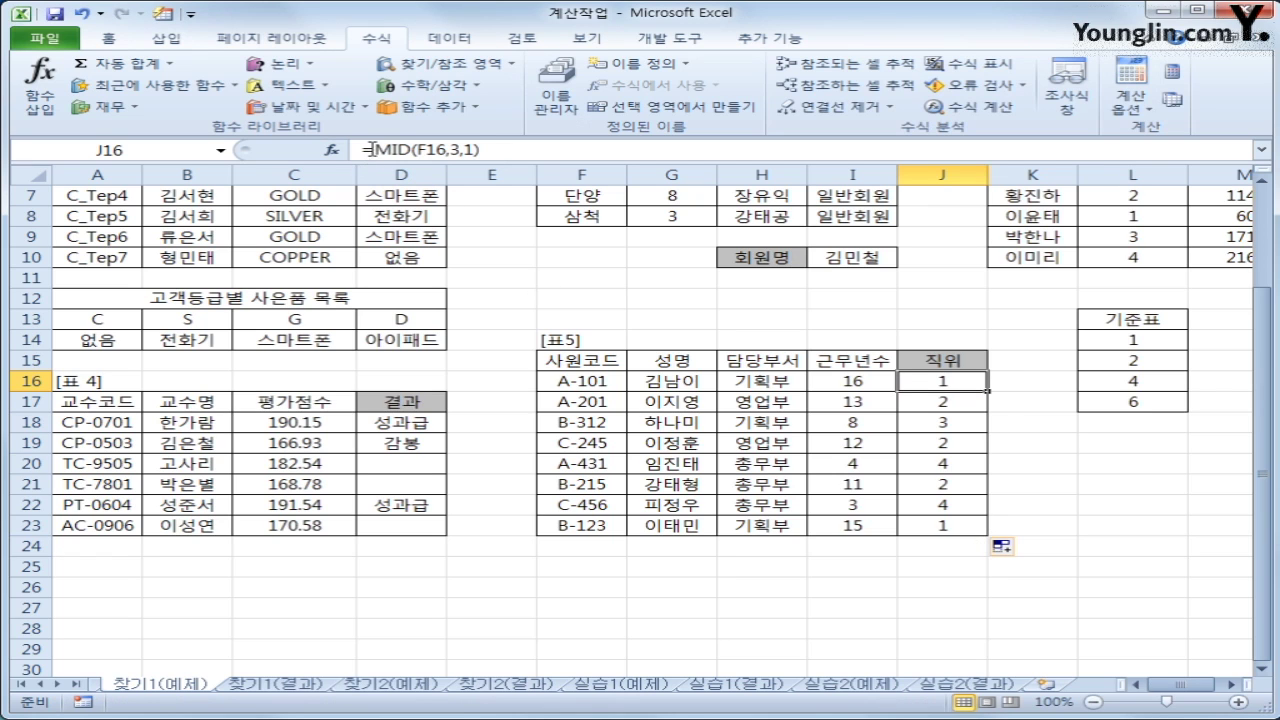
pyautogui.moveTo(372, 150); pyautogui.dragTo(581, 163)
pyautogui.rightClick(433, 152)
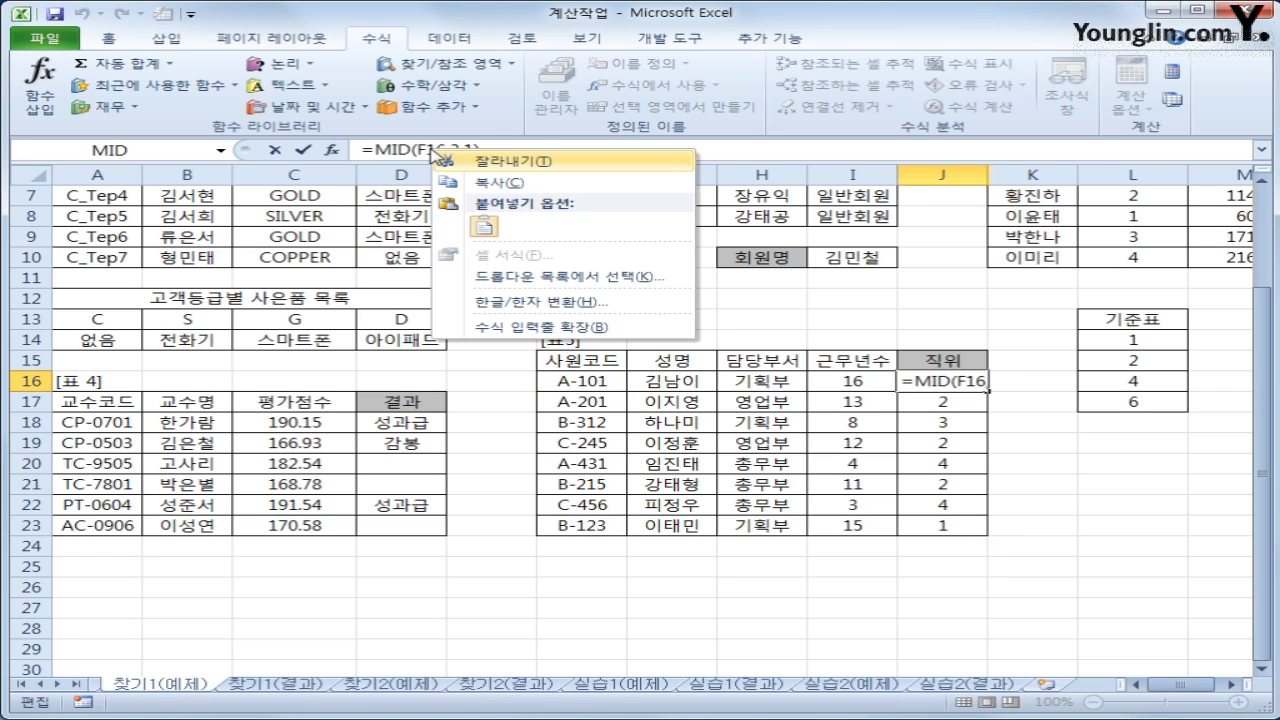
pyautogui.click(510, 161)
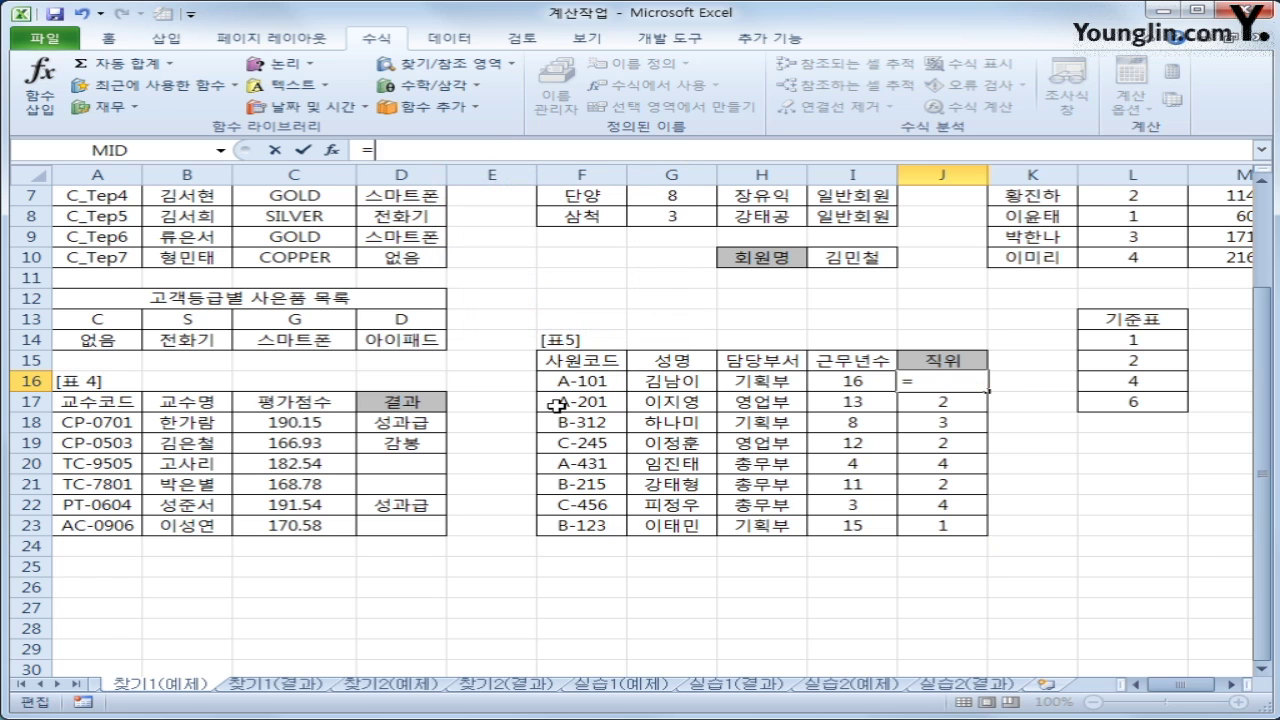
pyautogui.click(457, 66)
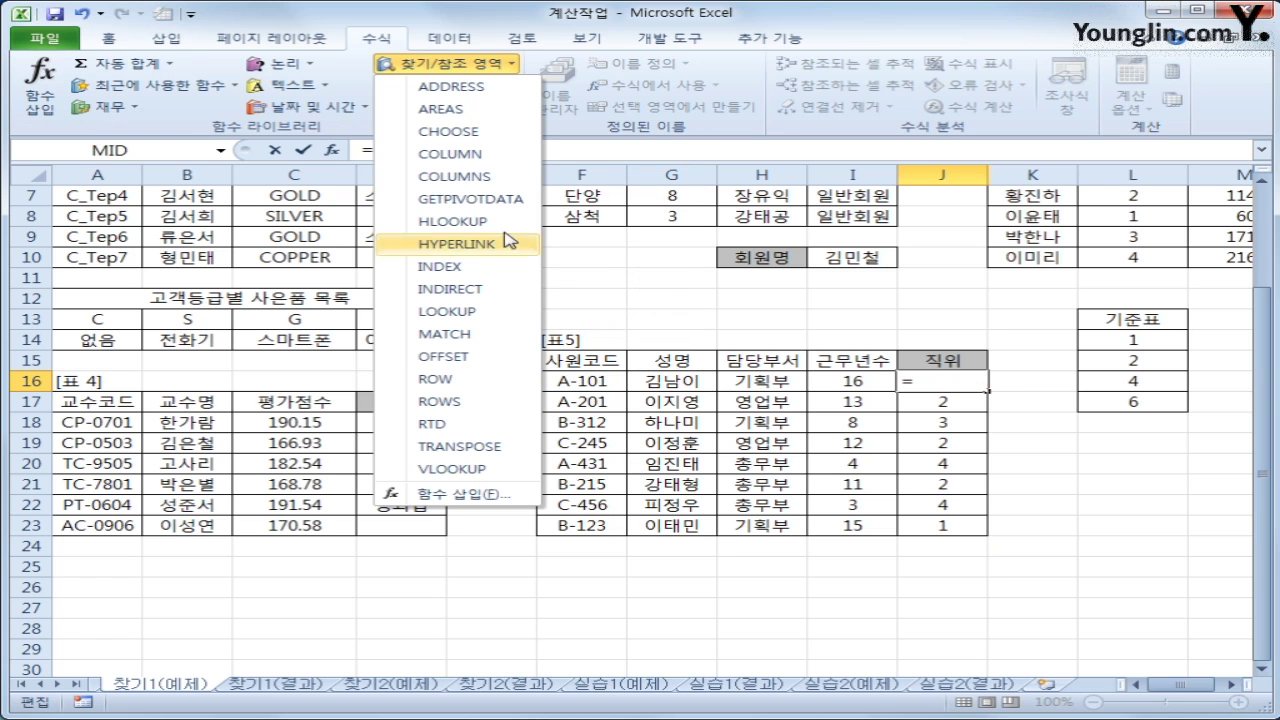
pyautogui.click(476, 140)
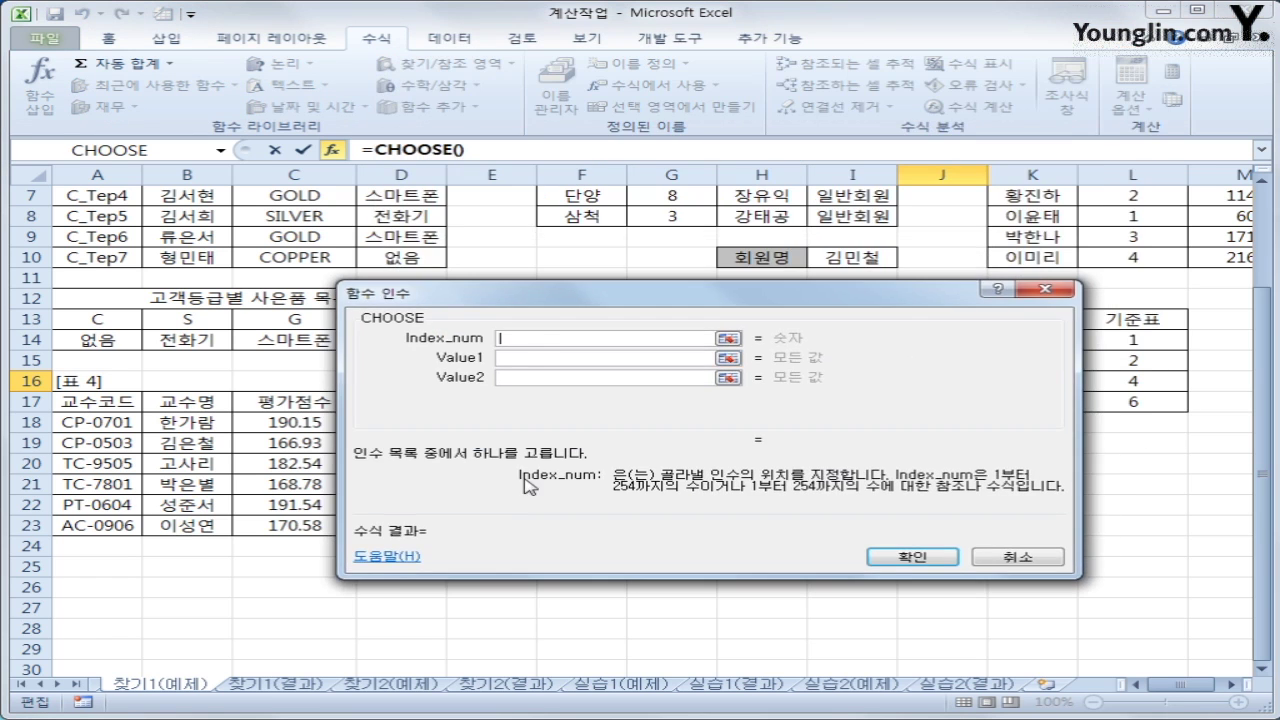
pyautogui.rightClick(536, 338)
pyautogui.click(590, 392)
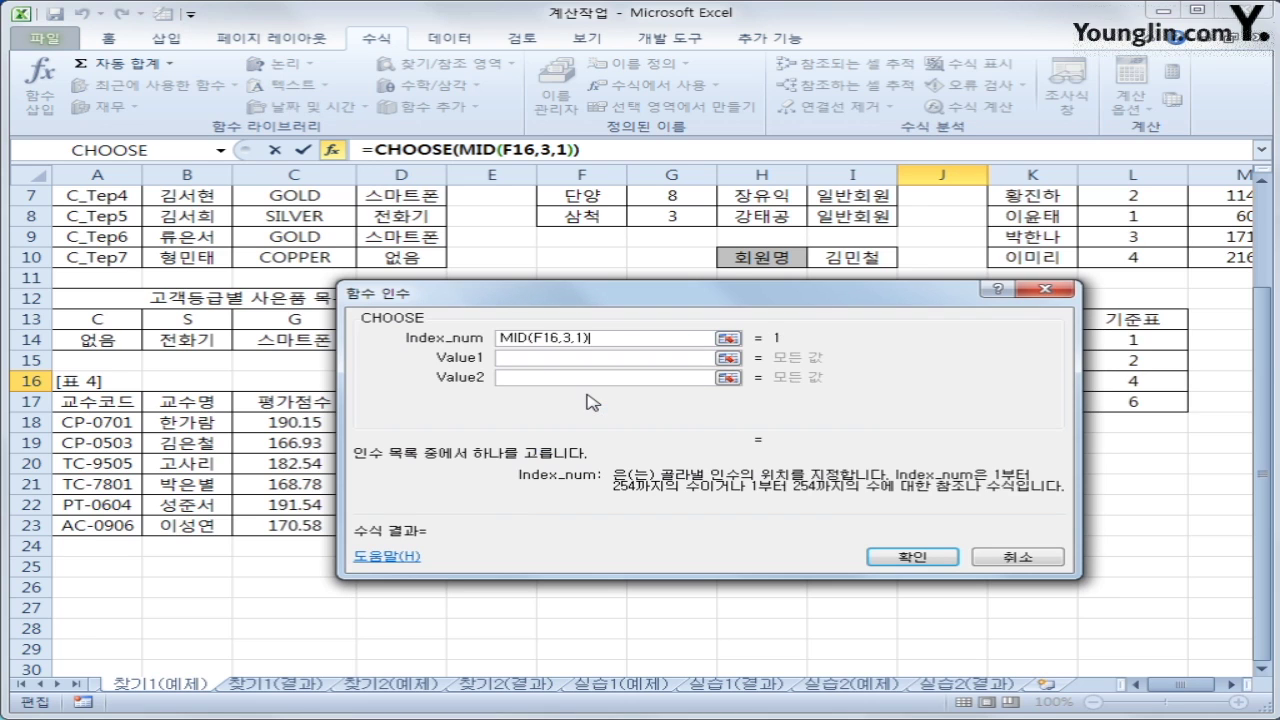
# Set Value1 to Value4 of J16's CHOOSE function to 부장, 과장, 대리 and 사원, and fill the formula down to J23.
pyautogui.click(547, 356)
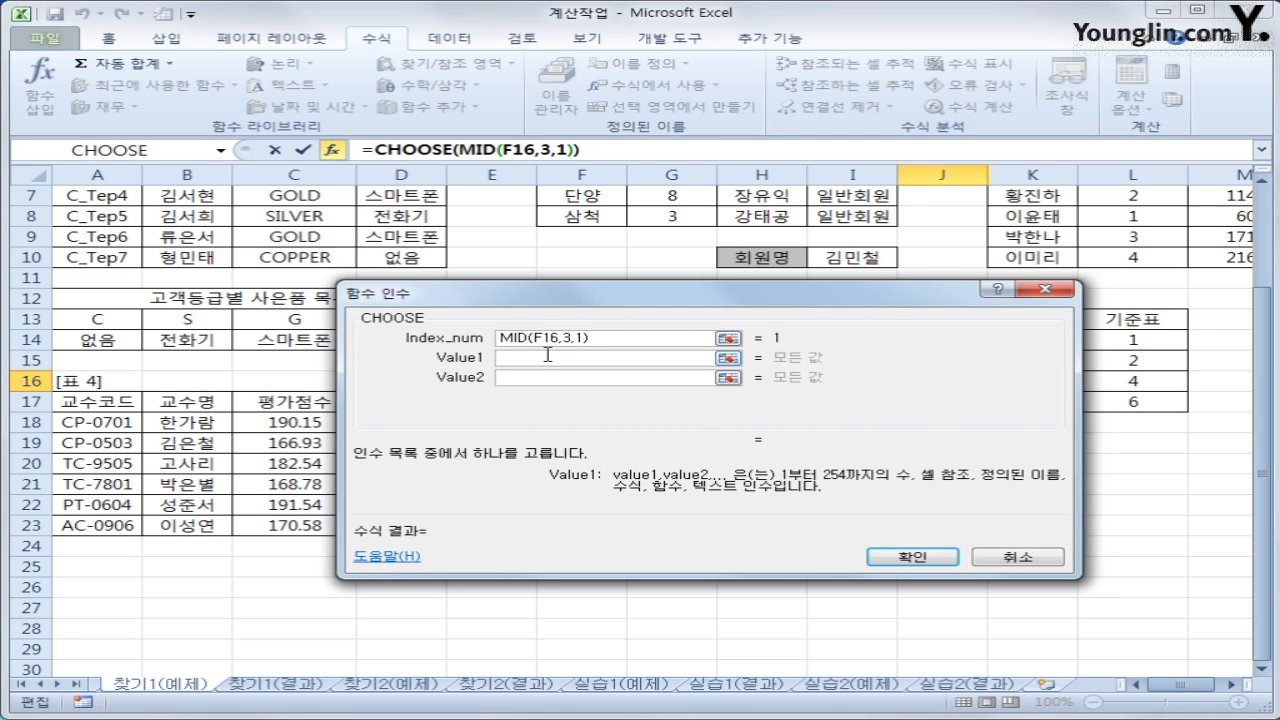
pyautogui.write('부장')
pyautogui.press('Tab')
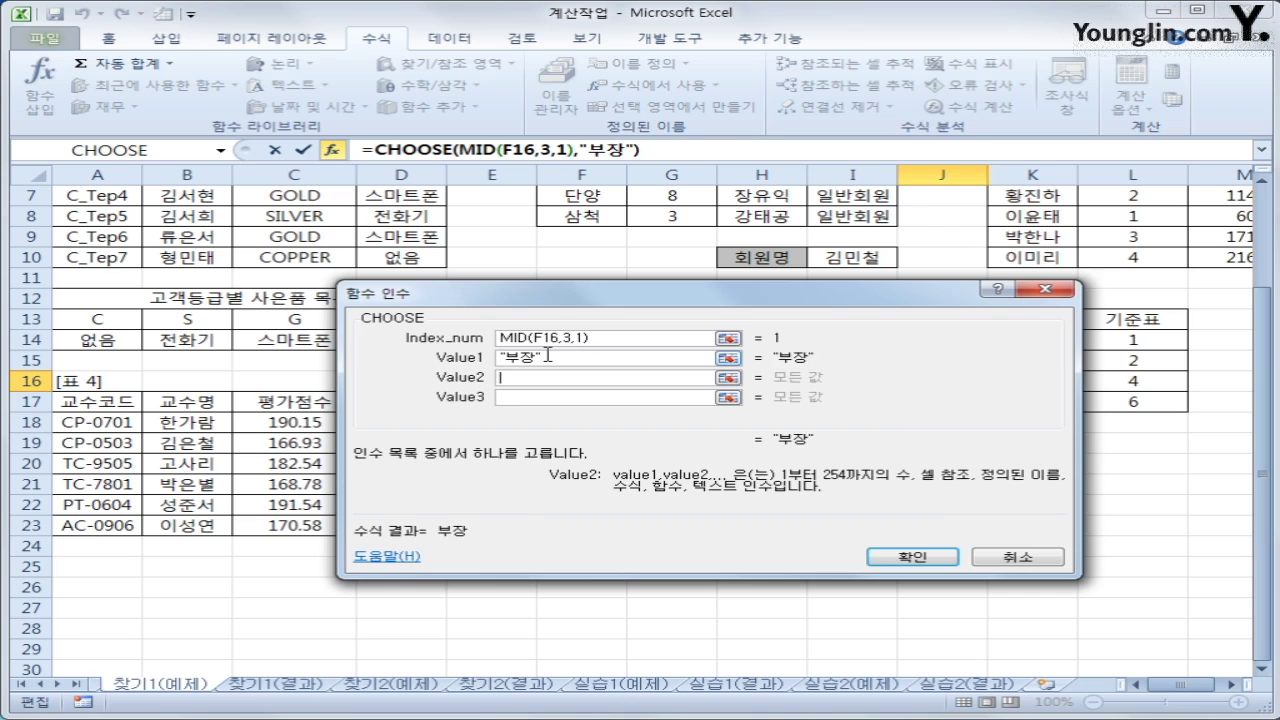
pyautogui.write('ㄱ과장')
pyautogui.press('Tab')
pyautogui.write('대리')
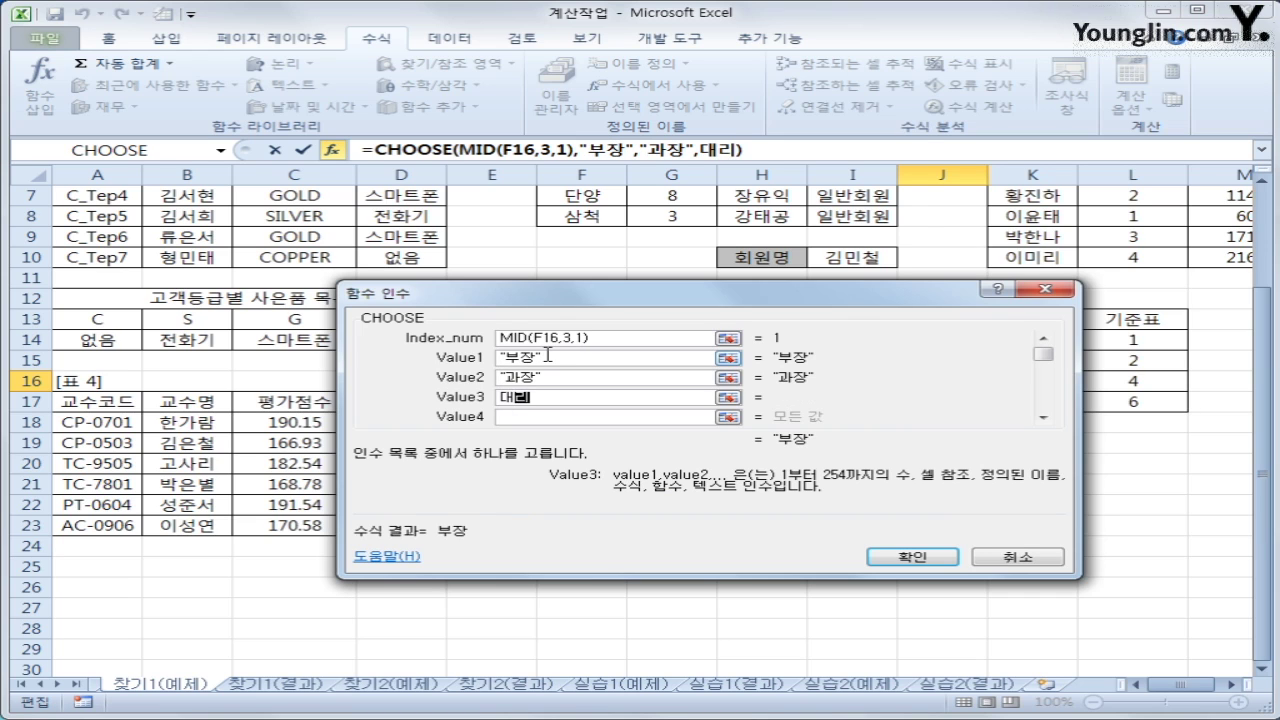
pyautogui.press('Tab')
pyautogui.write('사원')
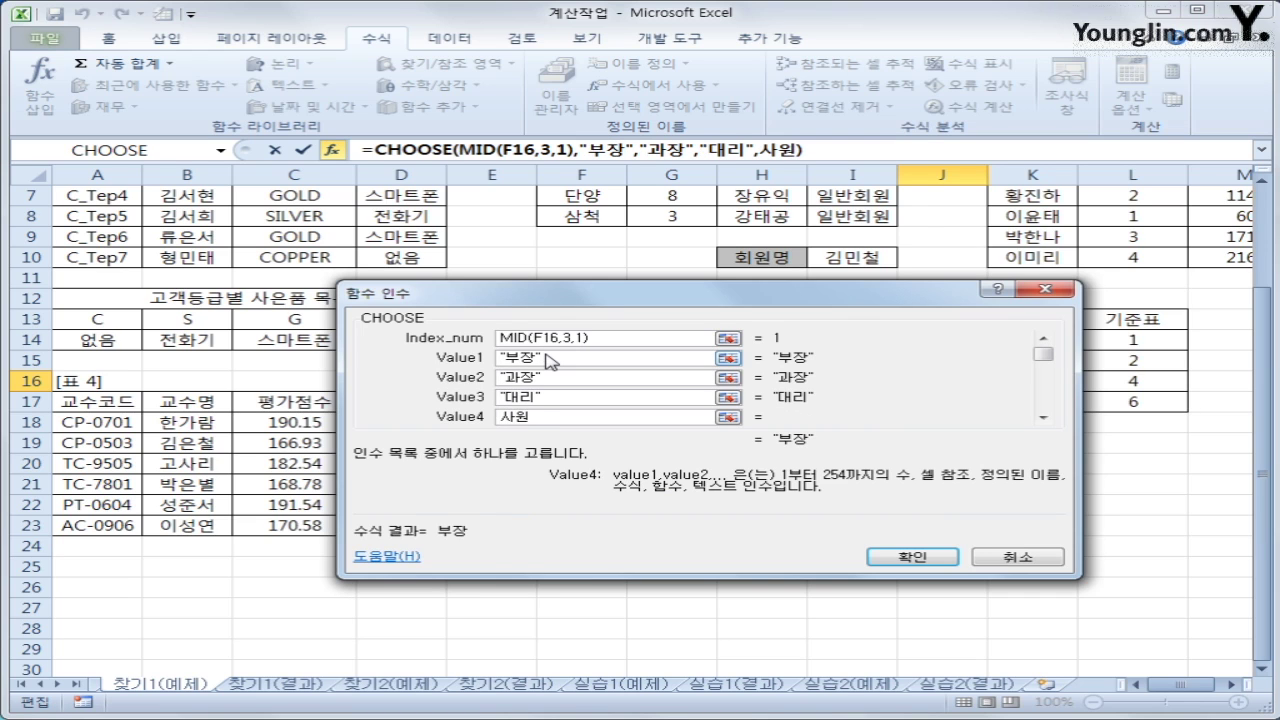
pyautogui.click(905, 558)
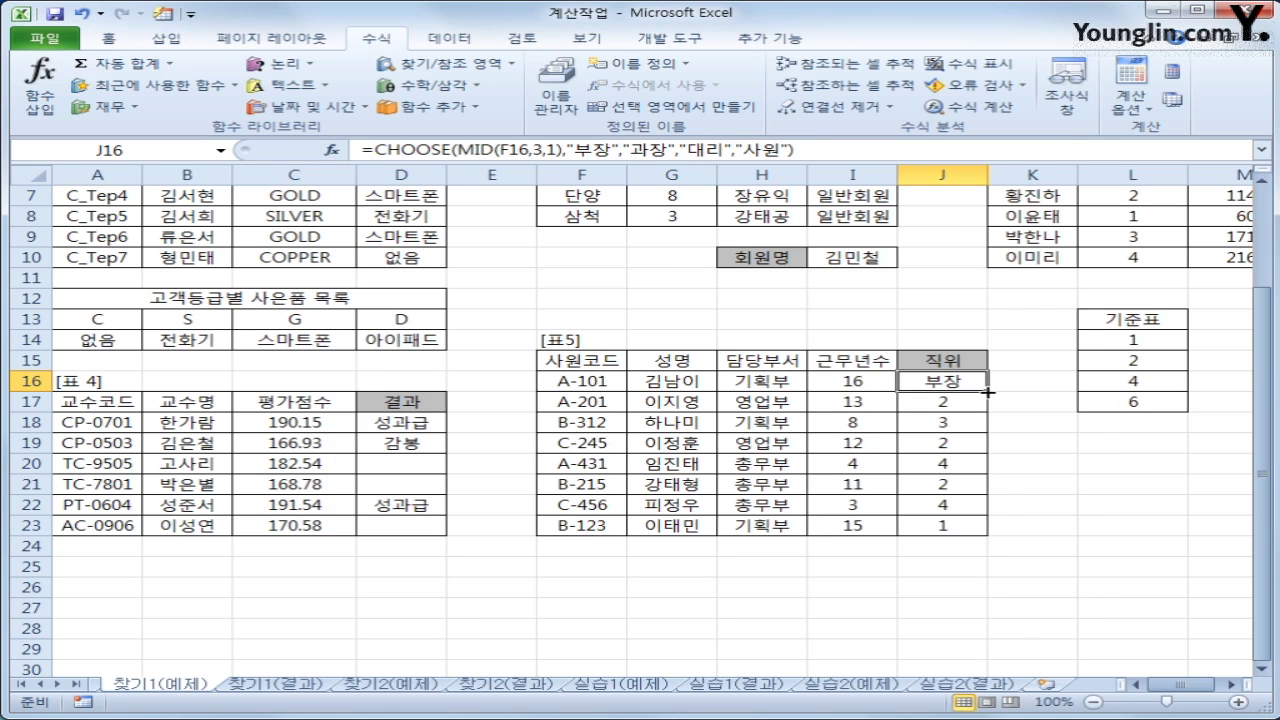
pyautogui.moveTo(984, 392); pyautogui.dragTo(973, 535)
pyautogui.click(967, 525)
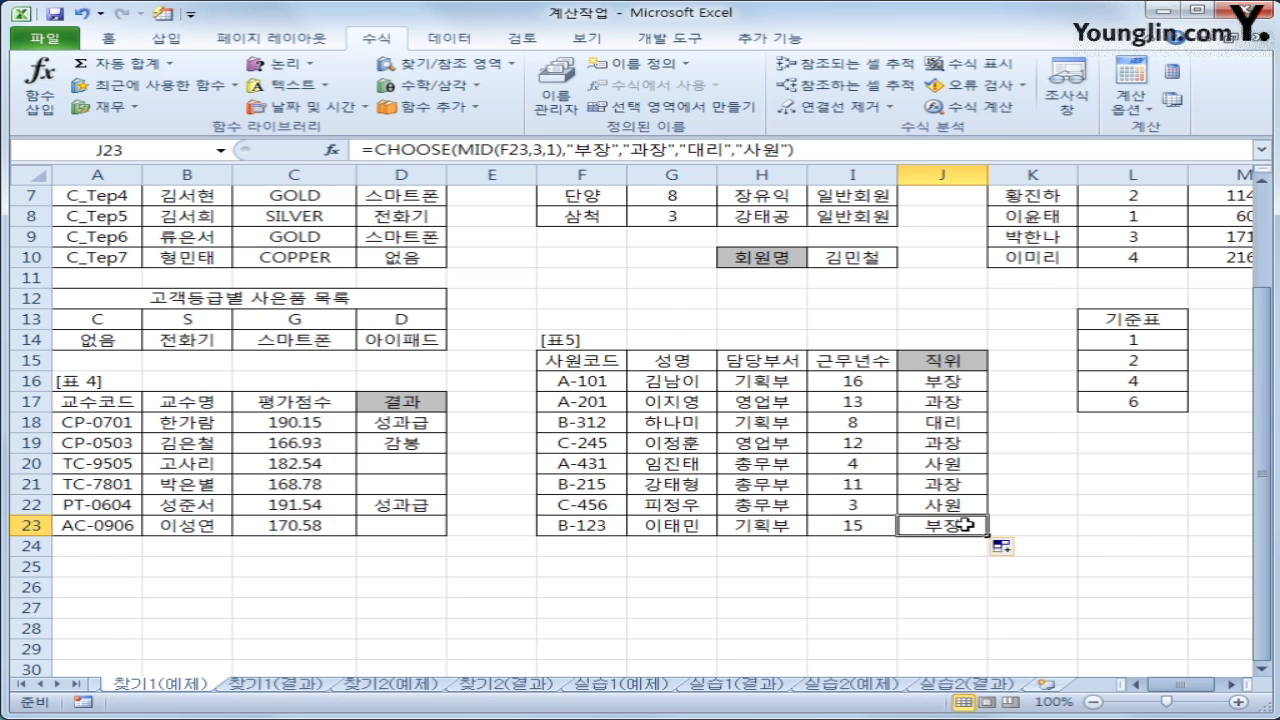
pyautogui.scroll(2, 965, 524)
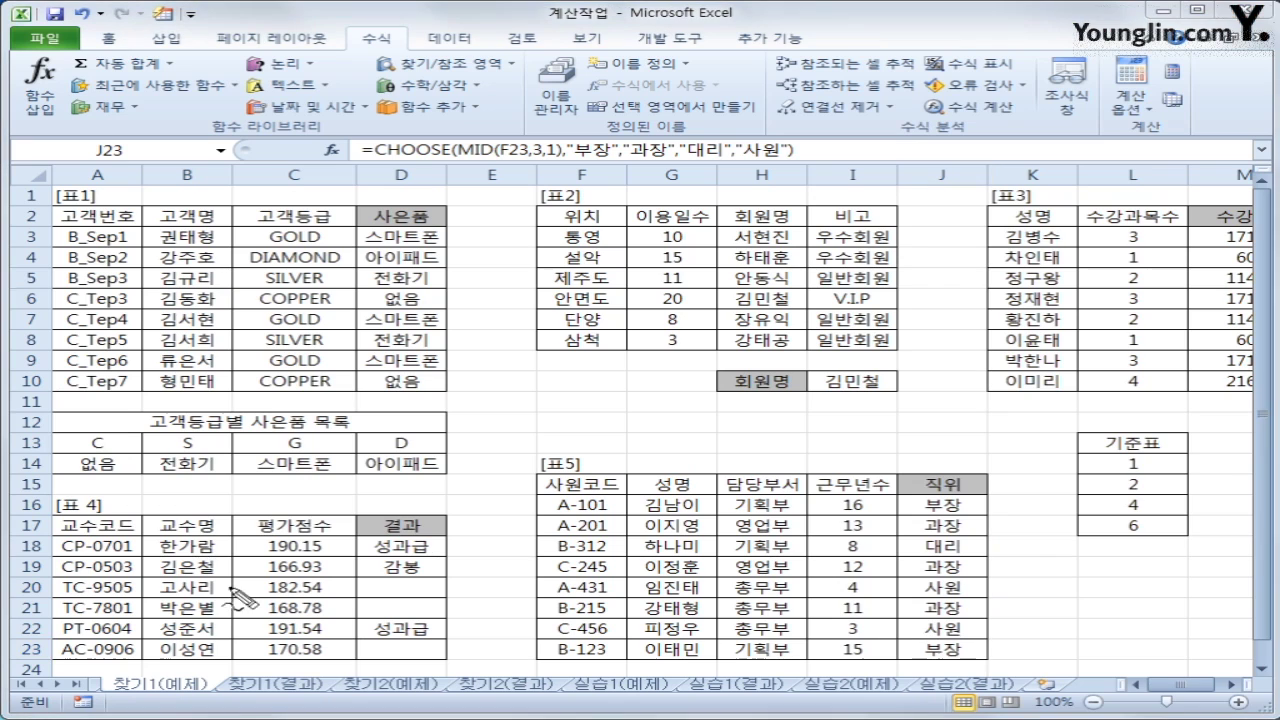
pyautogui.moveTo(58, 432)
pyautogui.mouseDown()
pyautogui.moveTo(62, 487)
pyautogui.moveTo(405, 487)
pyautogui.moveTo(440, 443)
pyautogui.moveTo(62, 430)
pyautogui.mouseUp()
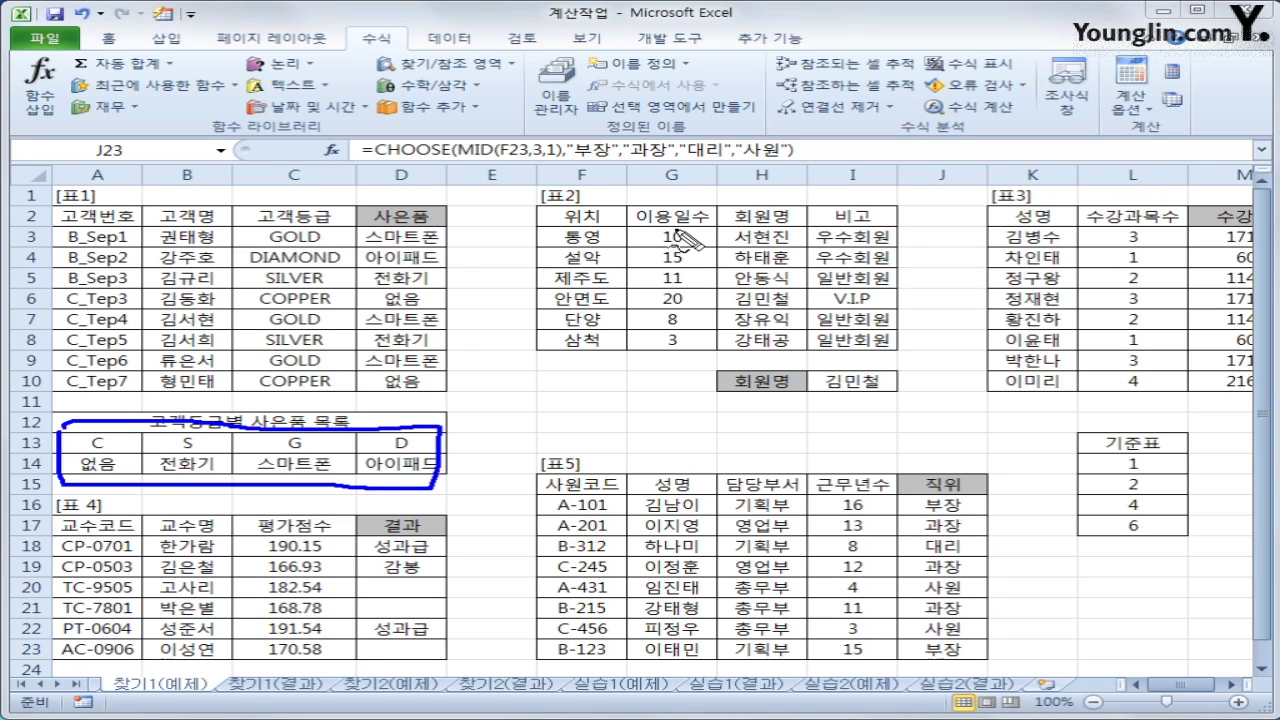
pyautogui.moveTo(642, 226)
pyautogui.mouseDown()
pyautogui.moveTo(628, 290)
pyautogui.moveTo(724, 352)
pyautogui.moveTo(800, 354)
pyautogui.moveTo(806, 240)
pyautogui.moveTo(646, 228)
pyautogui.mouseUp()
pyautogui.moveTo(380, 540)
pyautogui.mouseDown()
pyautogui.moveTo(382, 565)
pyautogui.moveTo(445, 548)
pyautogui.mouseUp()
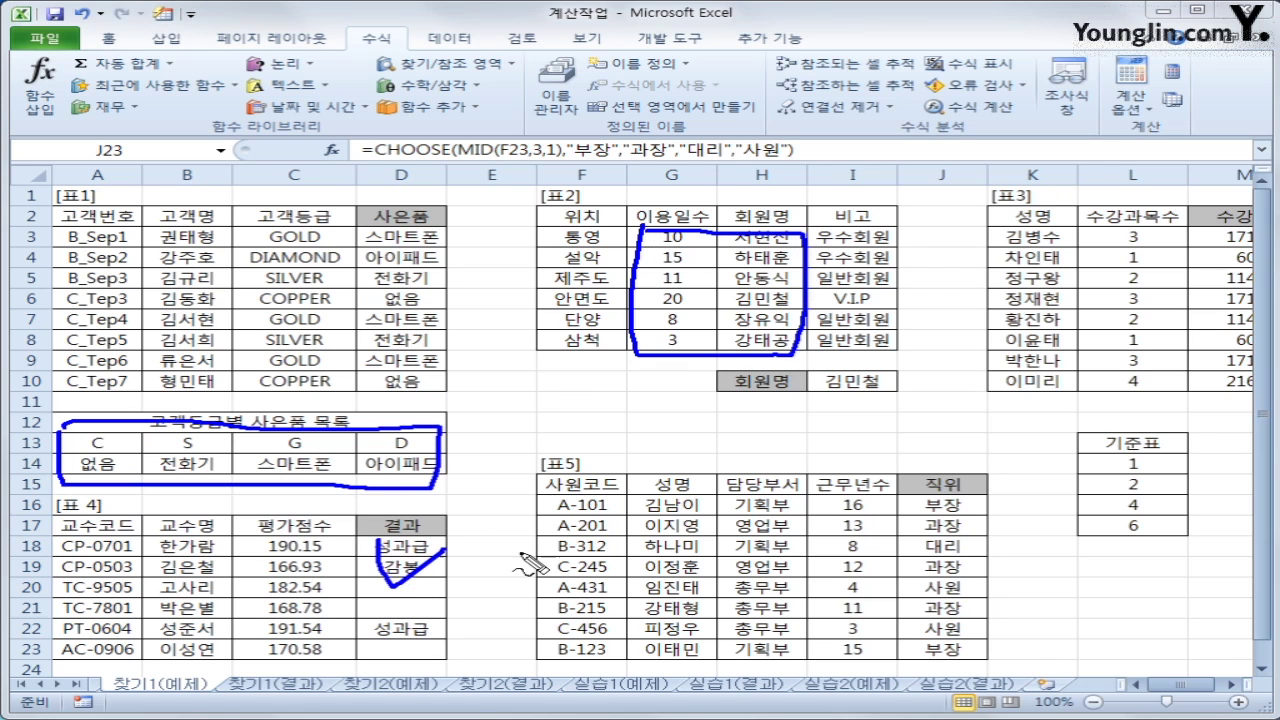
pyautogui.moveTo(595, 532); pyautogui.dragTo(705, 520)
pyautogui.moveTo(1030, 325)
pyautogui.mouseDown()
pyautogui.moveTo(1070, 348)
pyautogui.moveTo(1100, 325)
pyautogui.mouseUp()
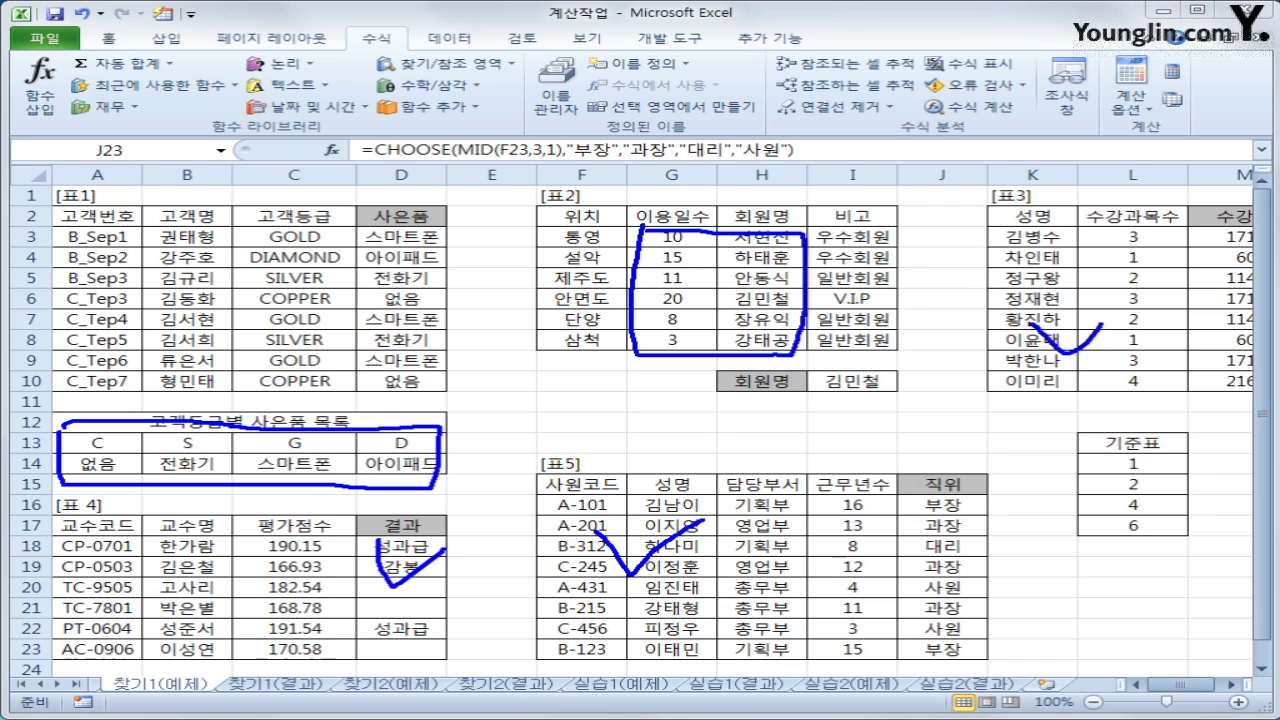
pyautogui.press('Escape')
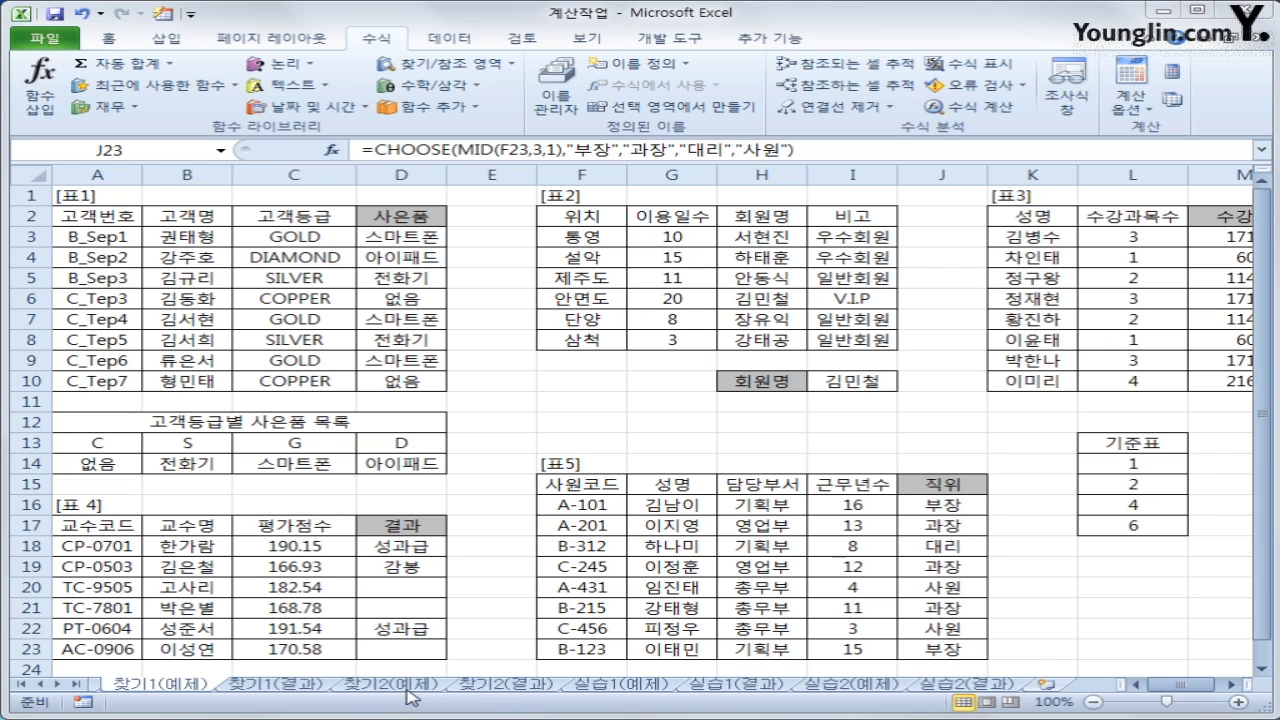
# Open the 찾기2(예제) sheet and count the columns from A to C to check C3's column position.
pyautogui.click(408, 686)
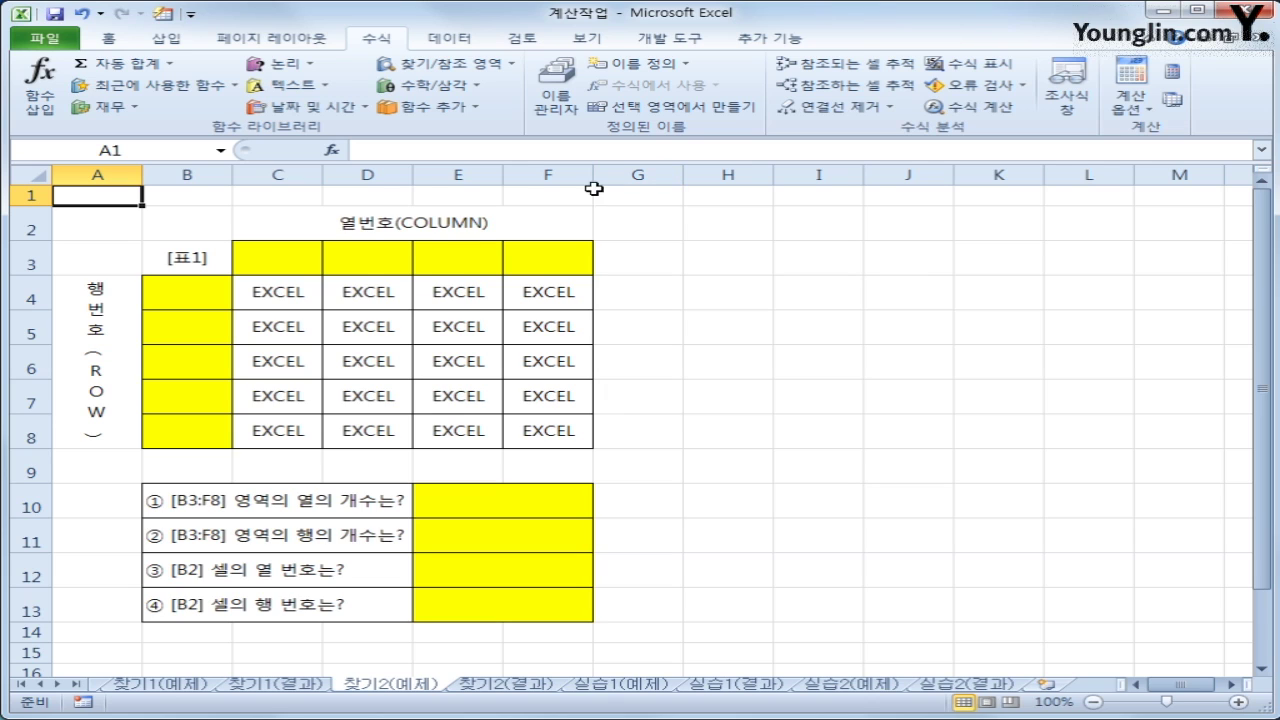
pyautogui.click(278, 262)
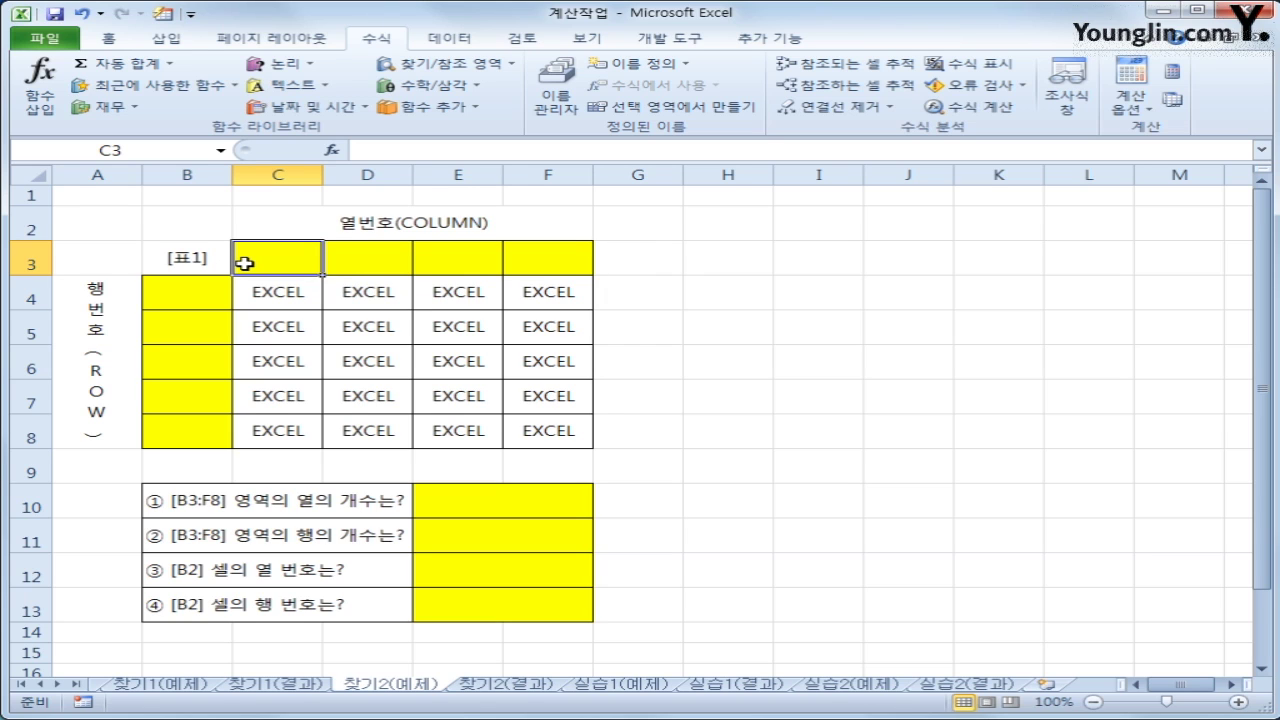
pyautogui.click(100, 175)
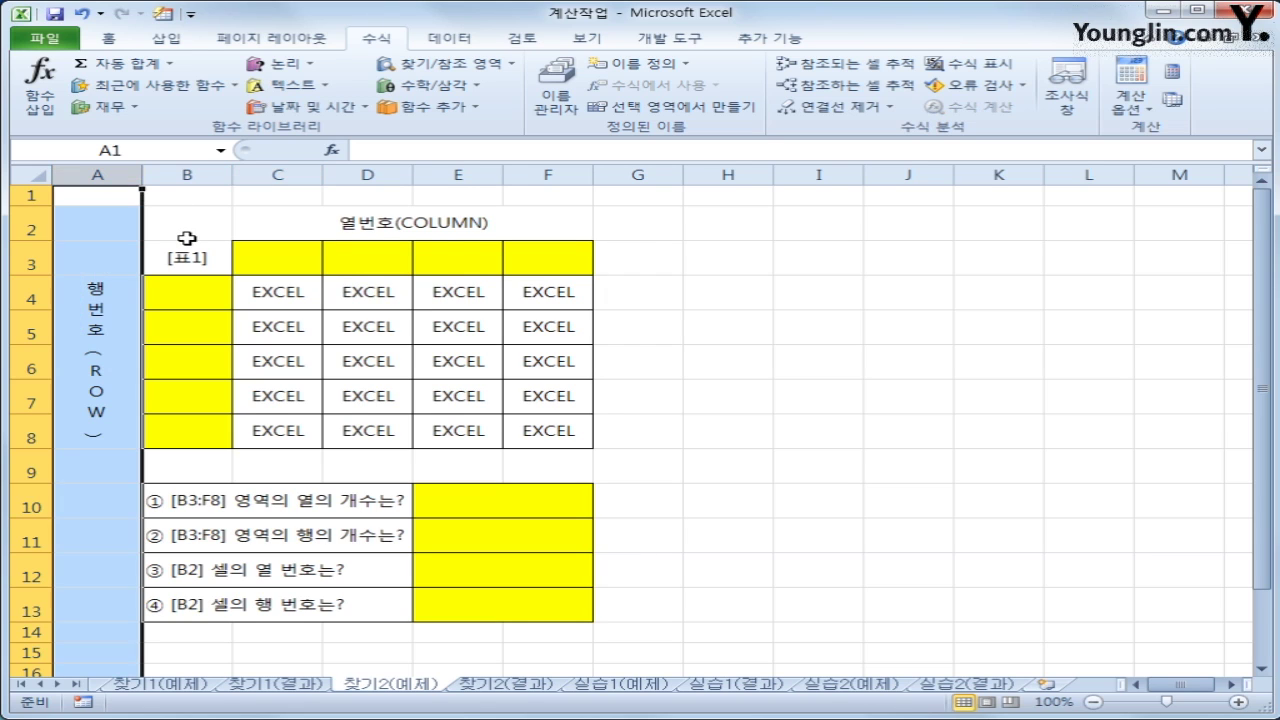
pyautogui.click(198, 174)
pyautogui.click(265, 174)
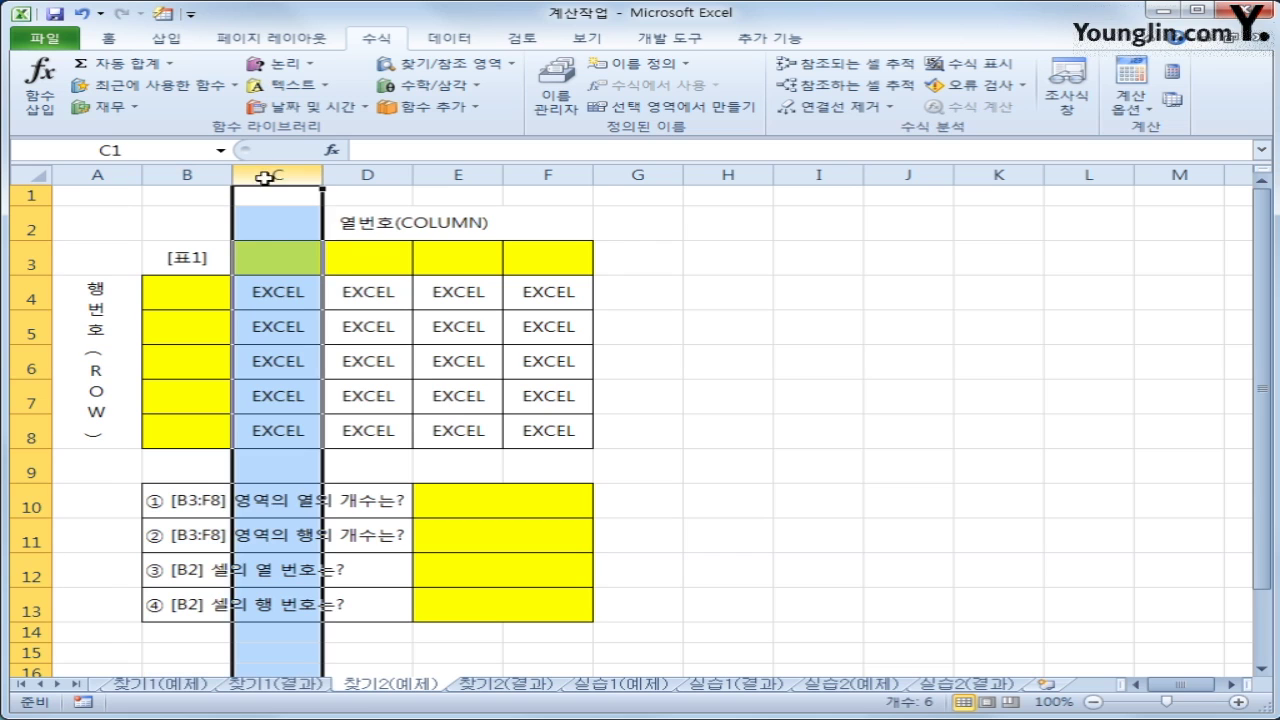
# Insert the COLUMN function in C3, the first 열번호 cell of [표1], with its Reference left empty.
pyautogui.click(271, 263)
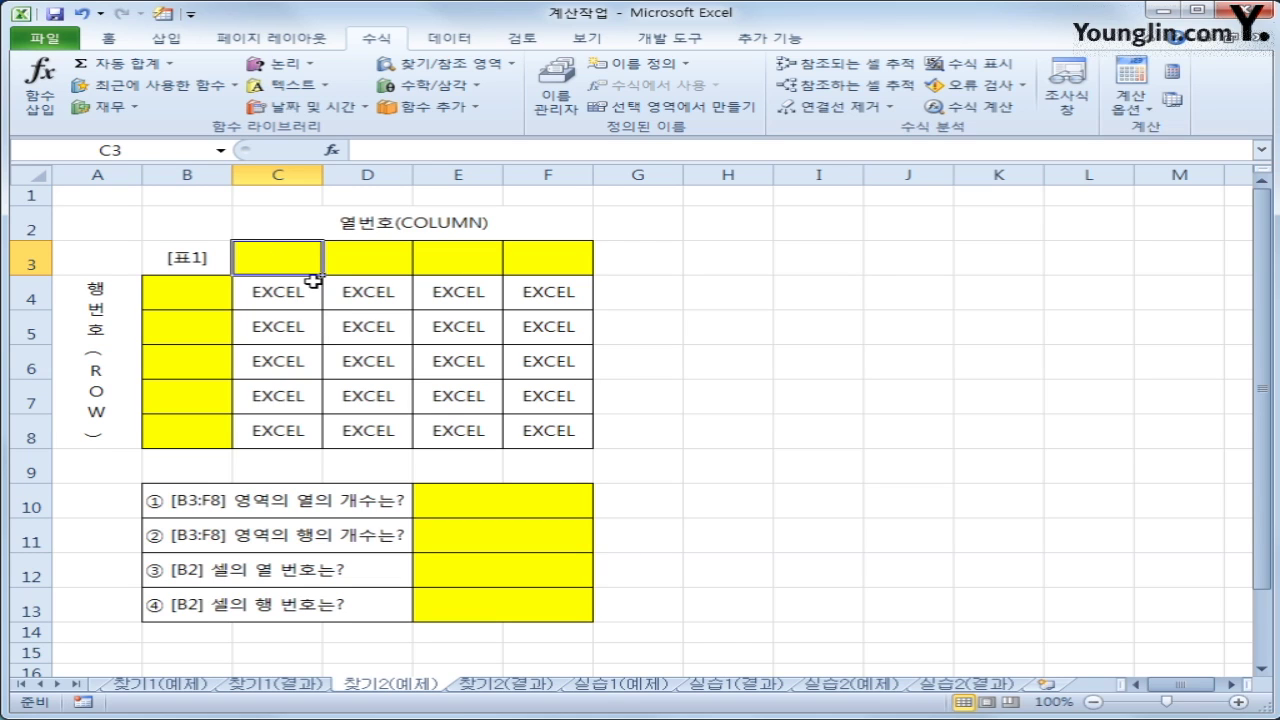
pyautogui.click(450, 64)
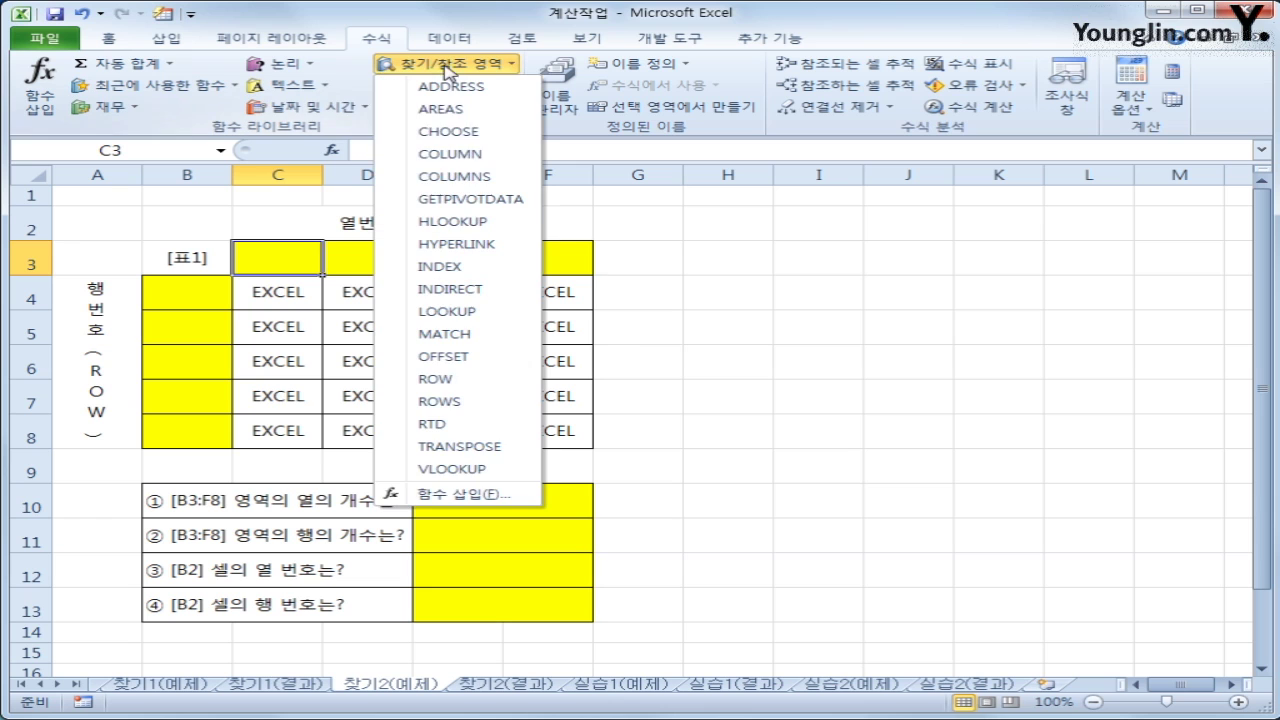
pyautogui.click(508, 163)
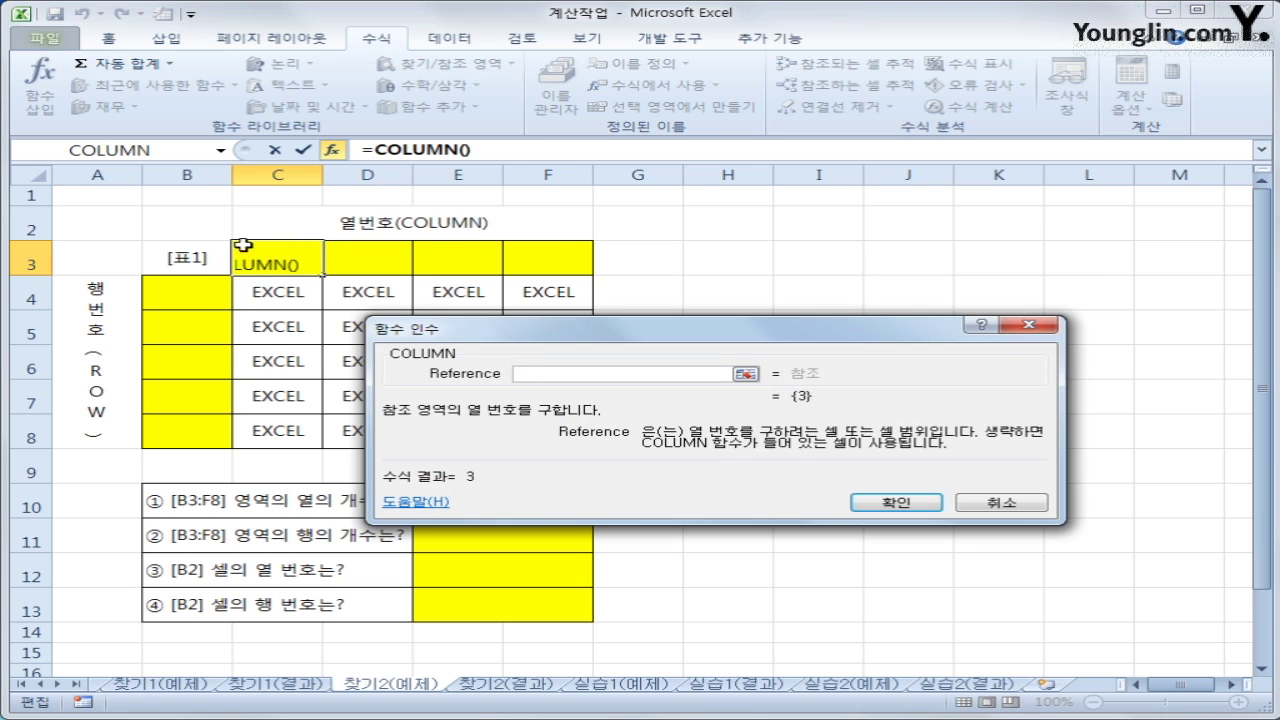
pyautogui.click(900, 503)
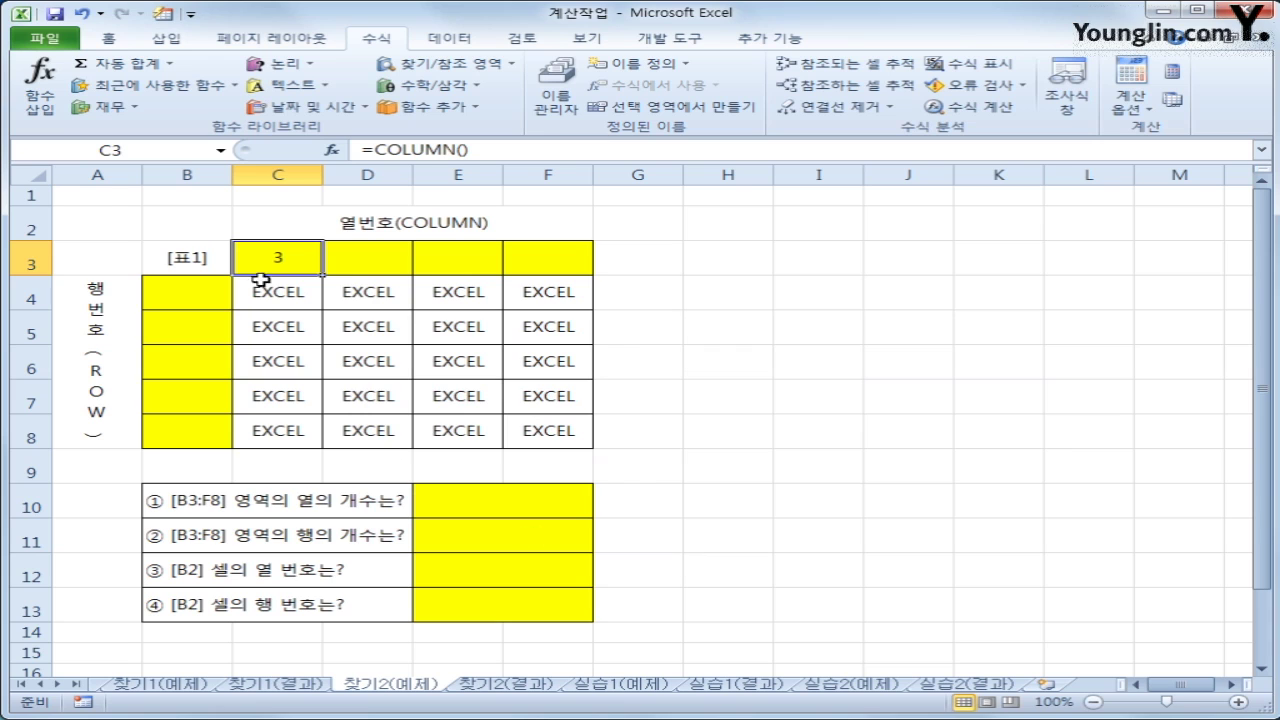
# Extend C3's formula to =COLUMN()-2 and fill it across to F3.
pyautogui.click(513, 148)
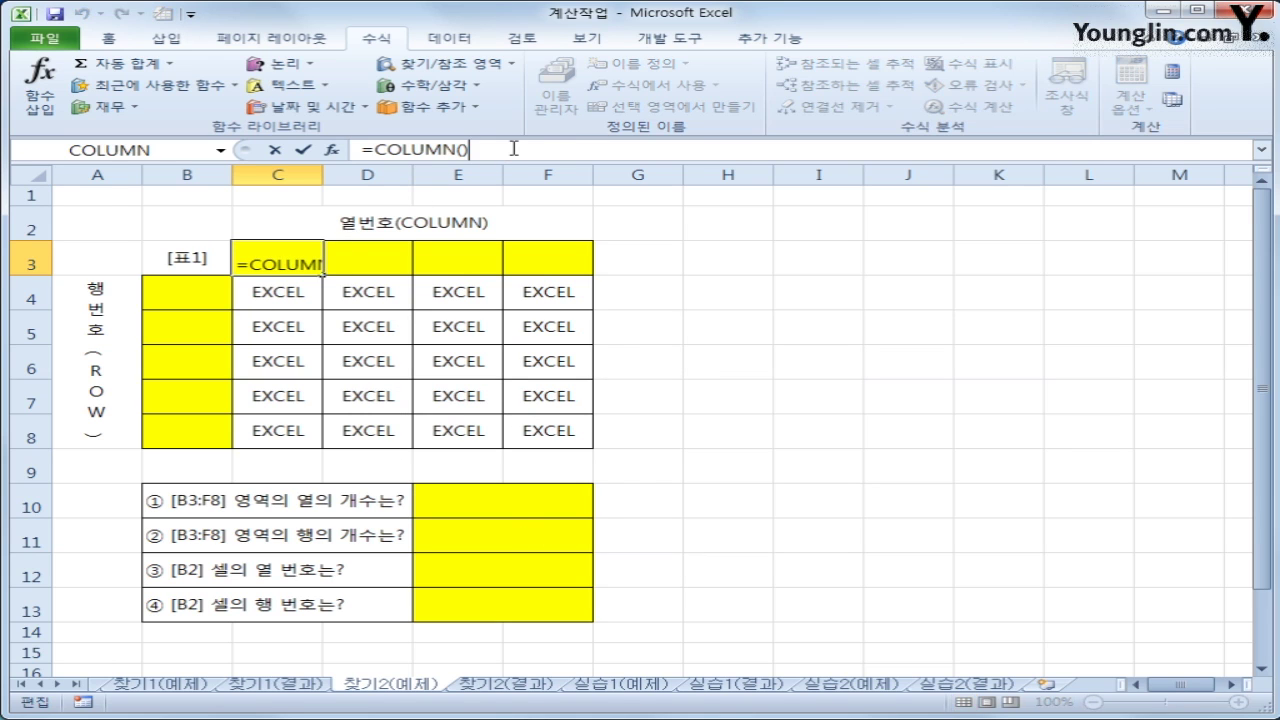
pyautogui.write('-2')
pyautogui.press('Return')
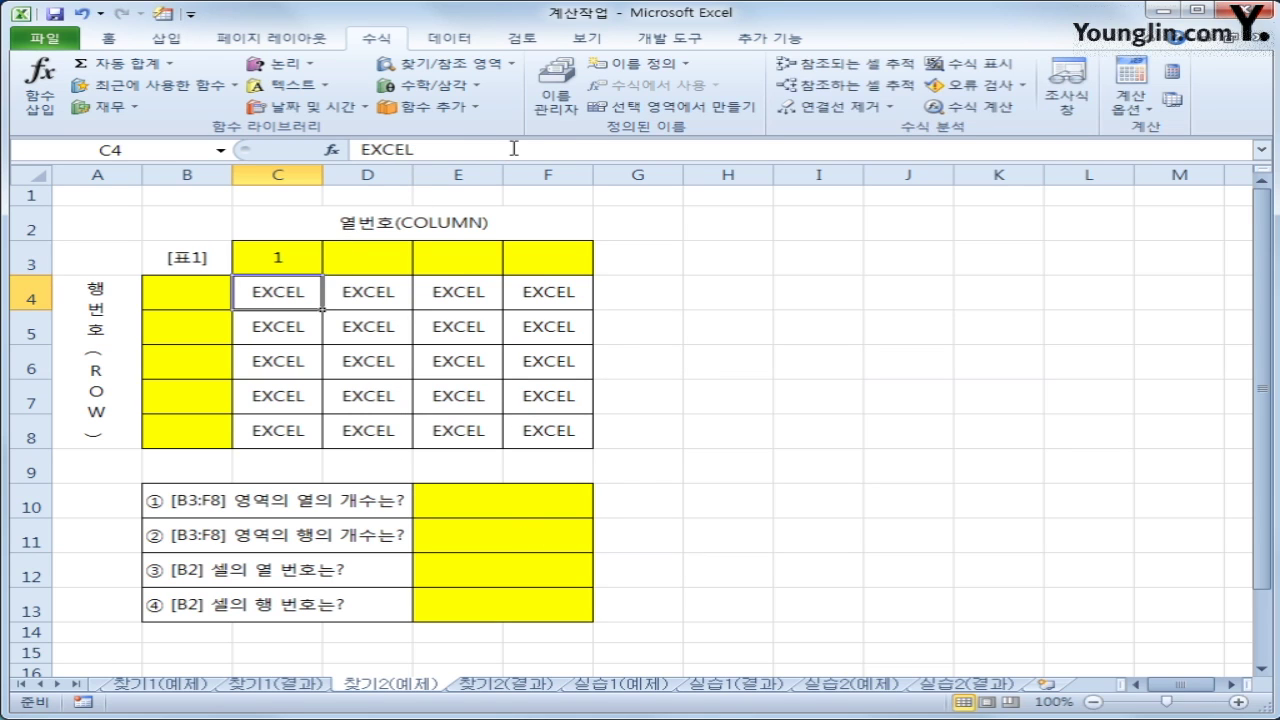
pyautogui.click(290, 258)
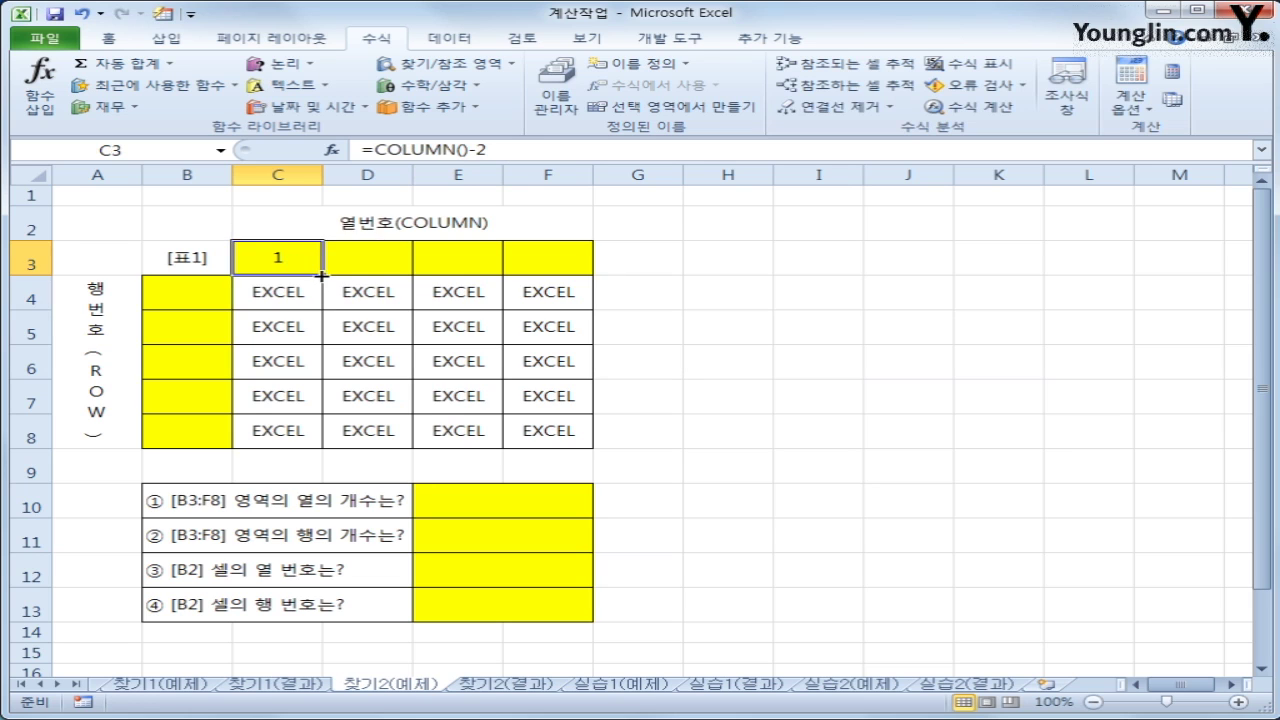
pyautogui.moveTo(322, 275); pyautogui.dragTo(552, 276)
pyautogui.click(555, 263)
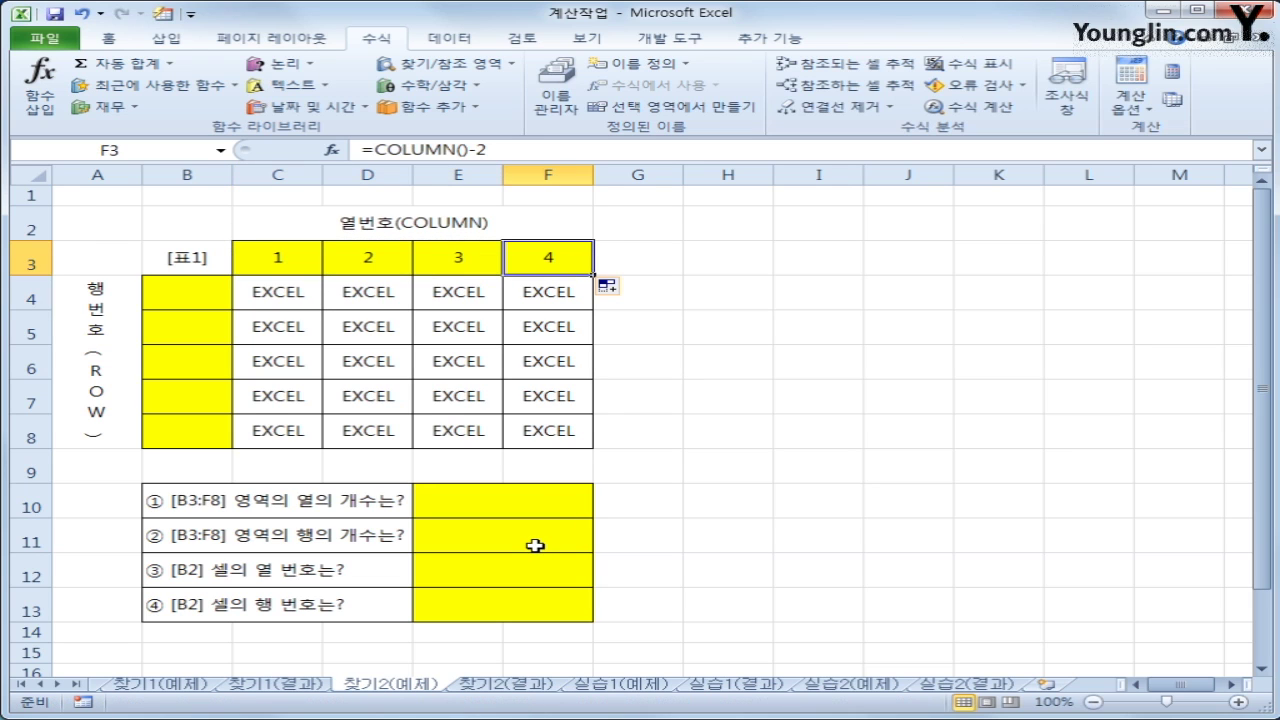
# Insert the ROW function in B4, the first 행번호 cell of [표1], with its Reference left empty.
pyautogui.click(181, 309)
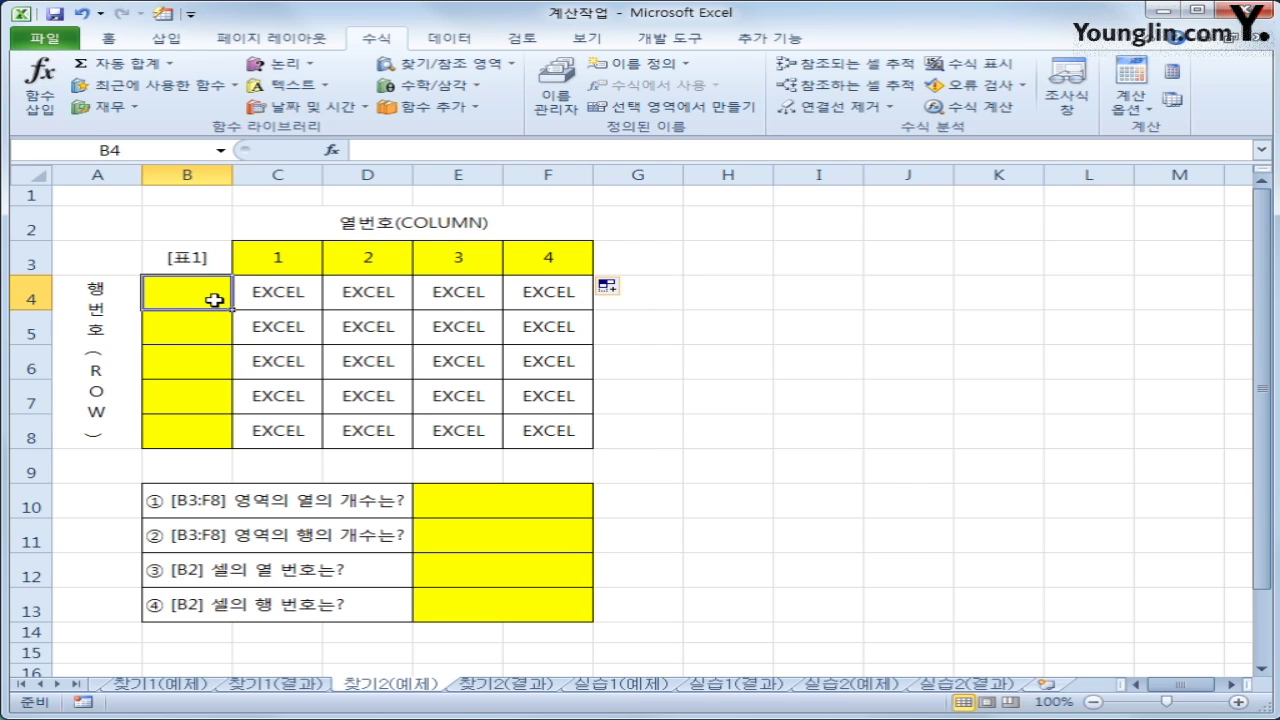
pyautogui.click(481, 64)
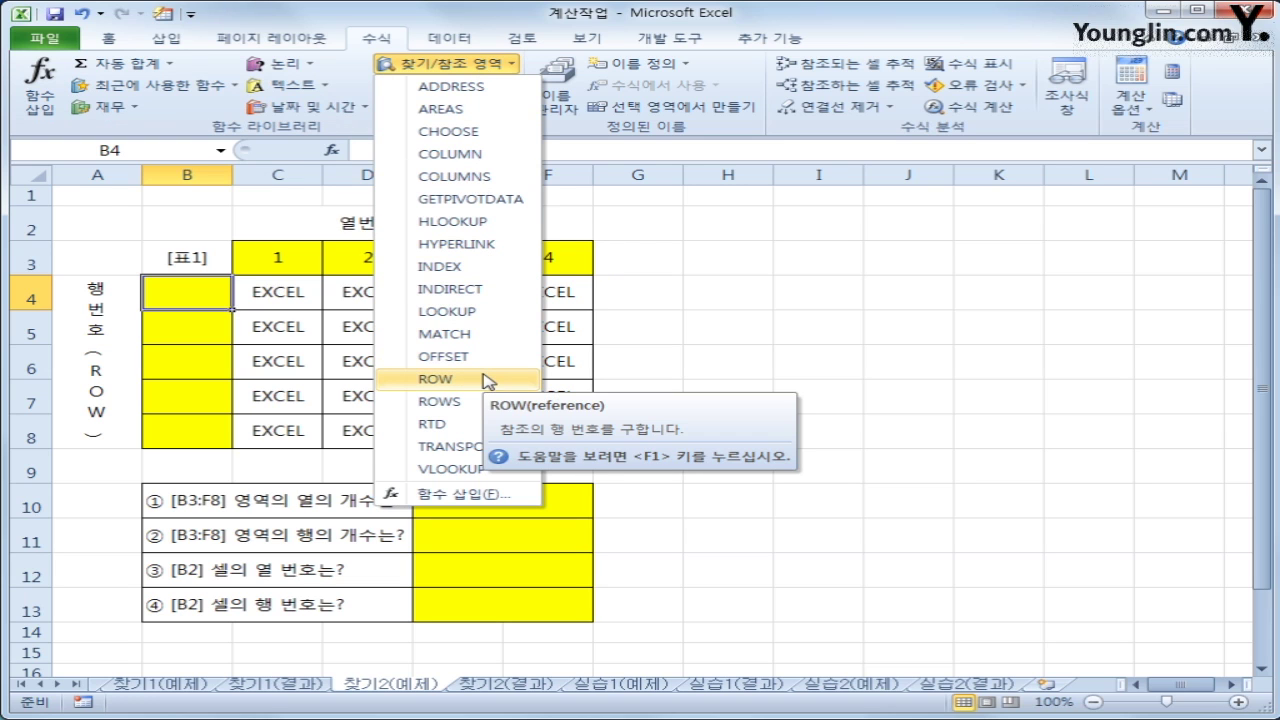
pyautogui.click(492, 382)
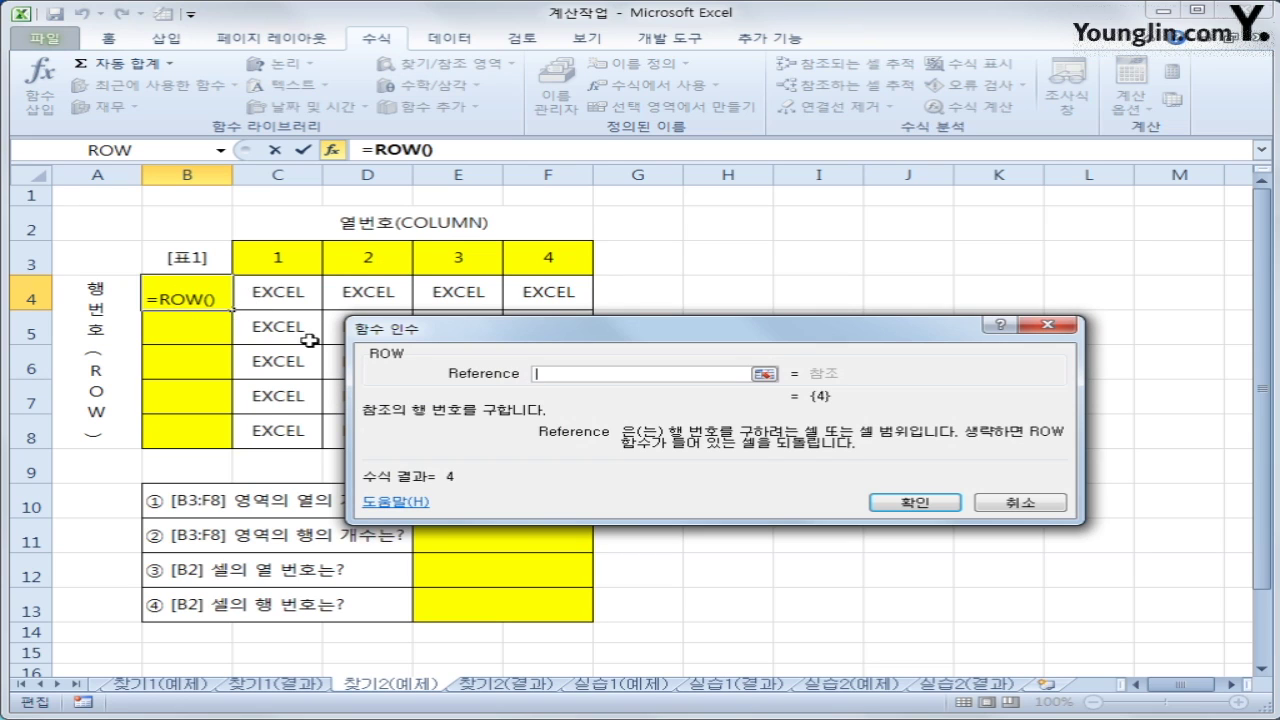
pyautogui.click(882, 502)
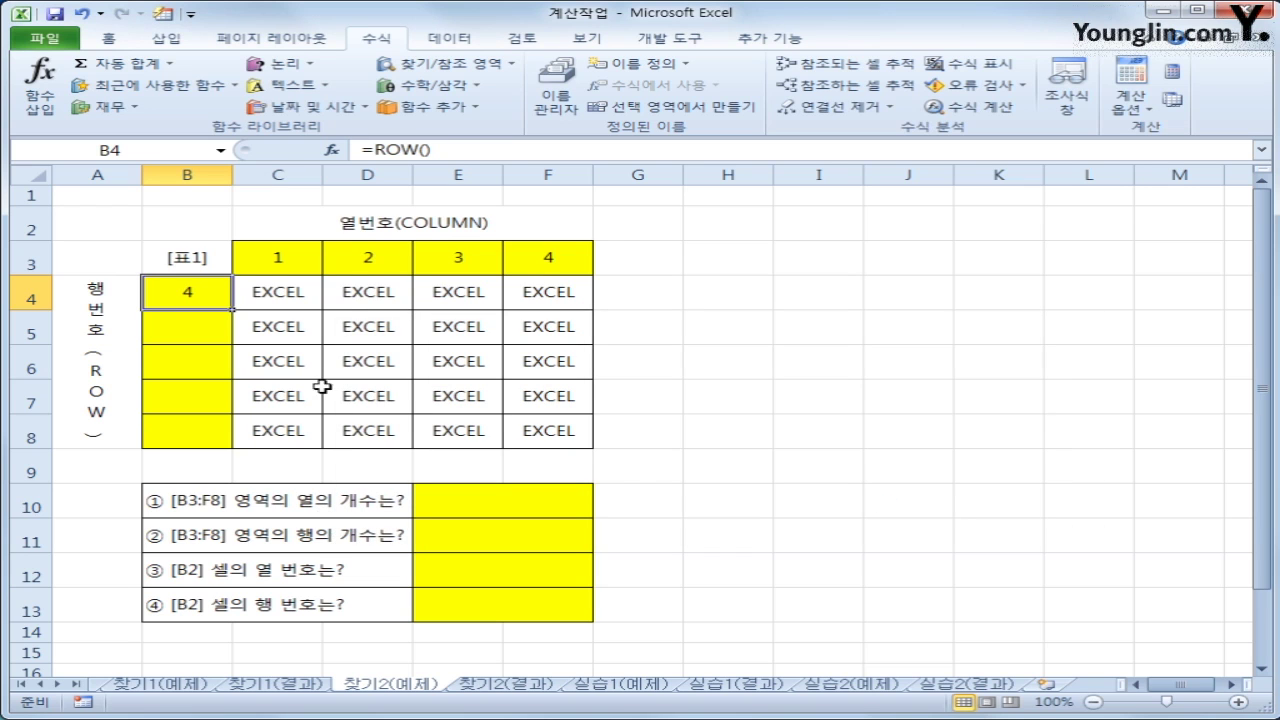
# Extend B4's formula to =ROW()-3 and fill it down to B8.
pyautogui.click(497, 158)
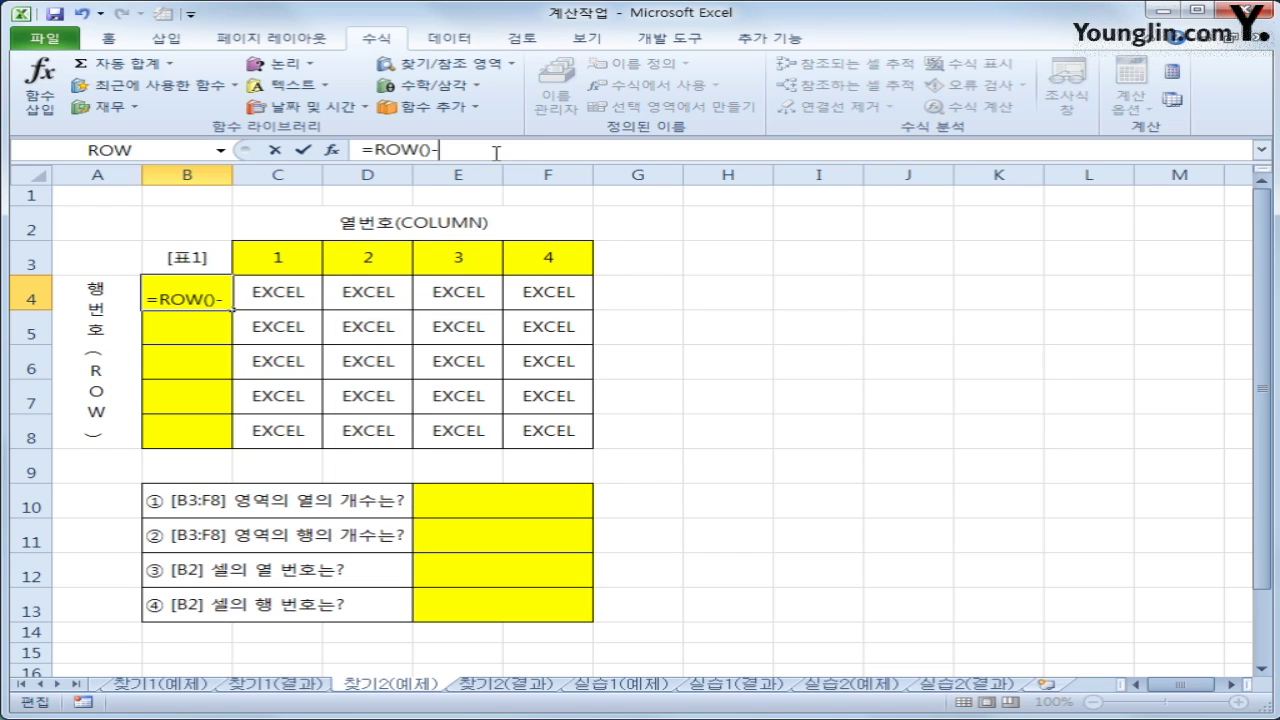
pyautogui.write('-3')
pyautogui.press('Return')
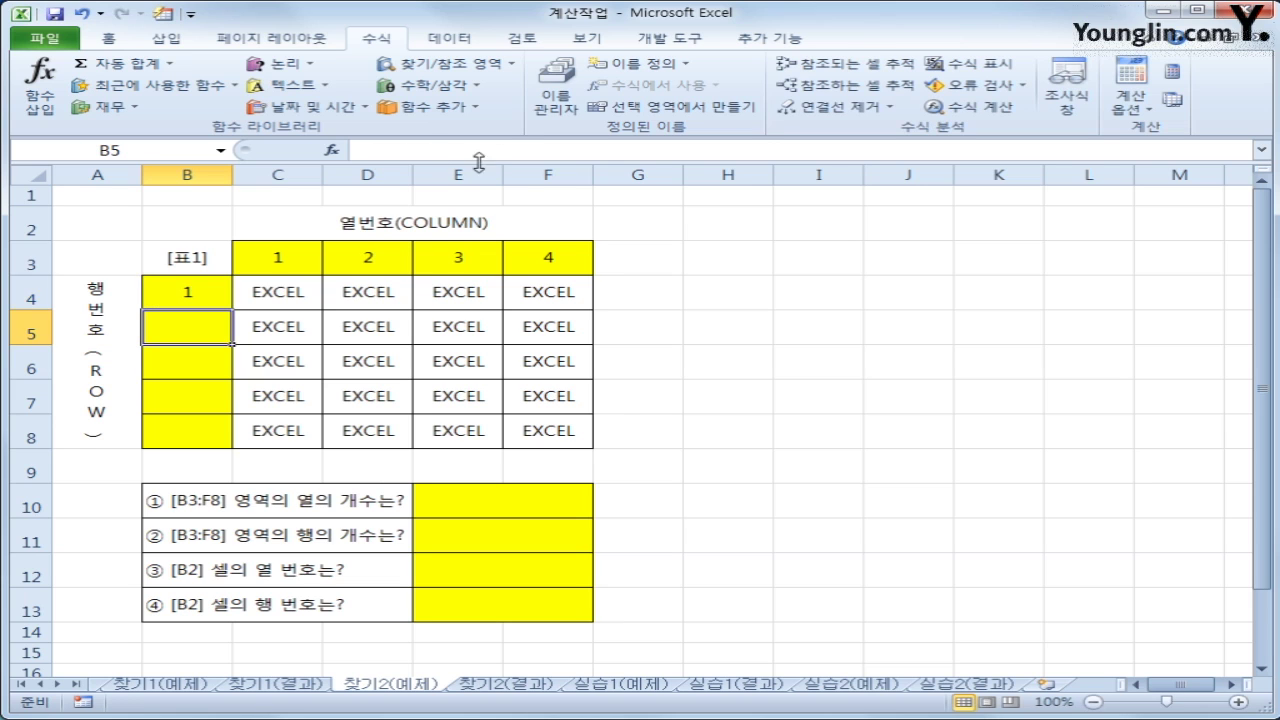
pyautogui.click(222, 292)
pyautogui.moveTo(231, 309); pyautogui.dragTo(243, 450)
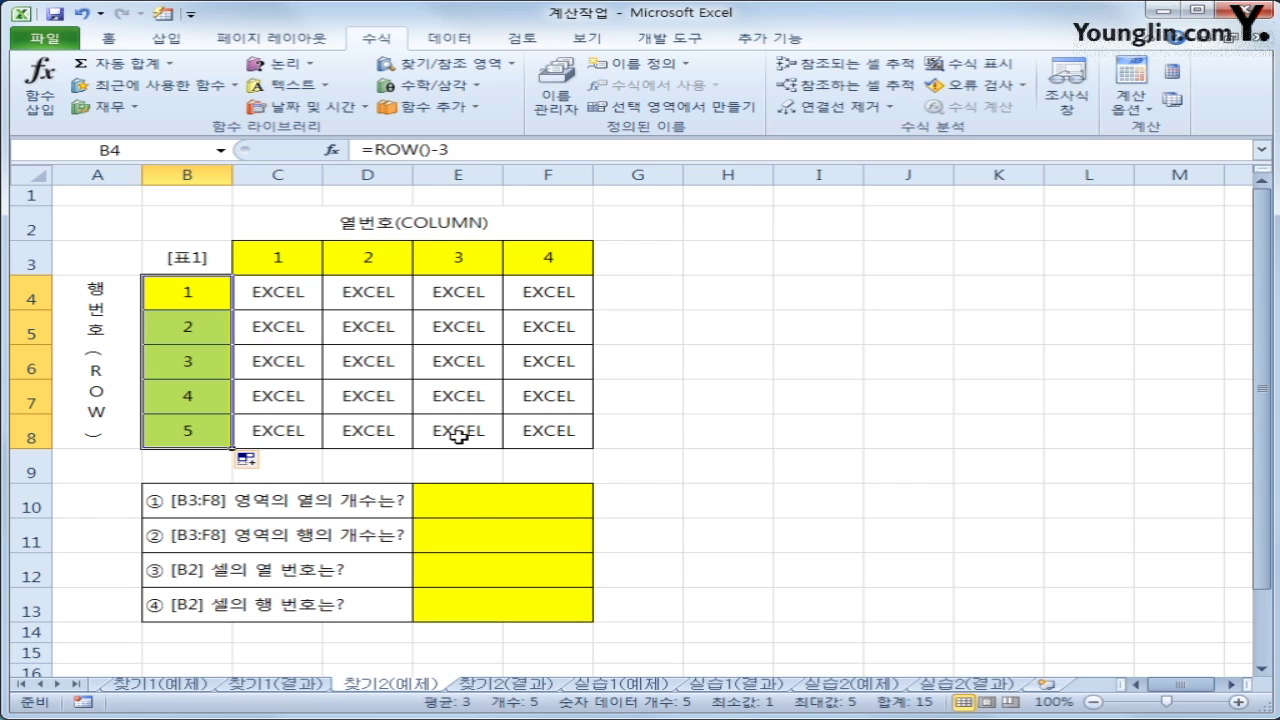
pyautogui.click(485, 505)
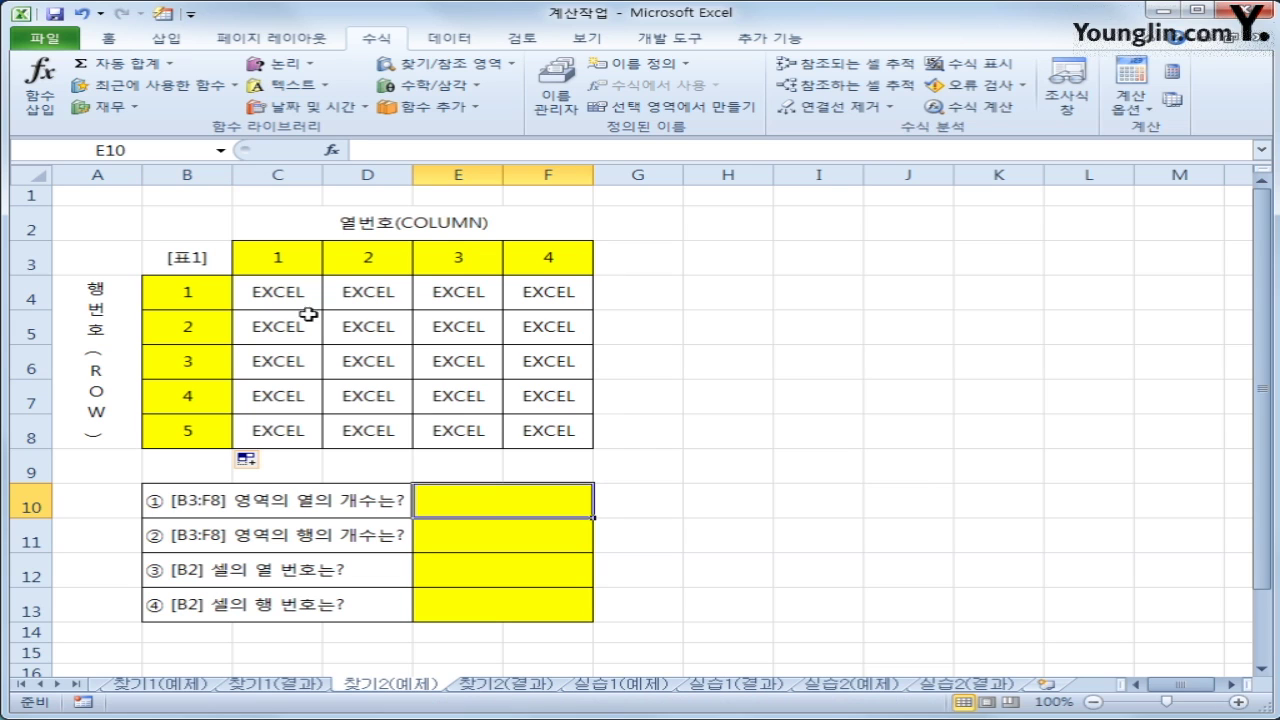
pyautogui.click(197, 261)
pyautogui.moveTo(197, 261); pyautogui.dragTo(540, 434)
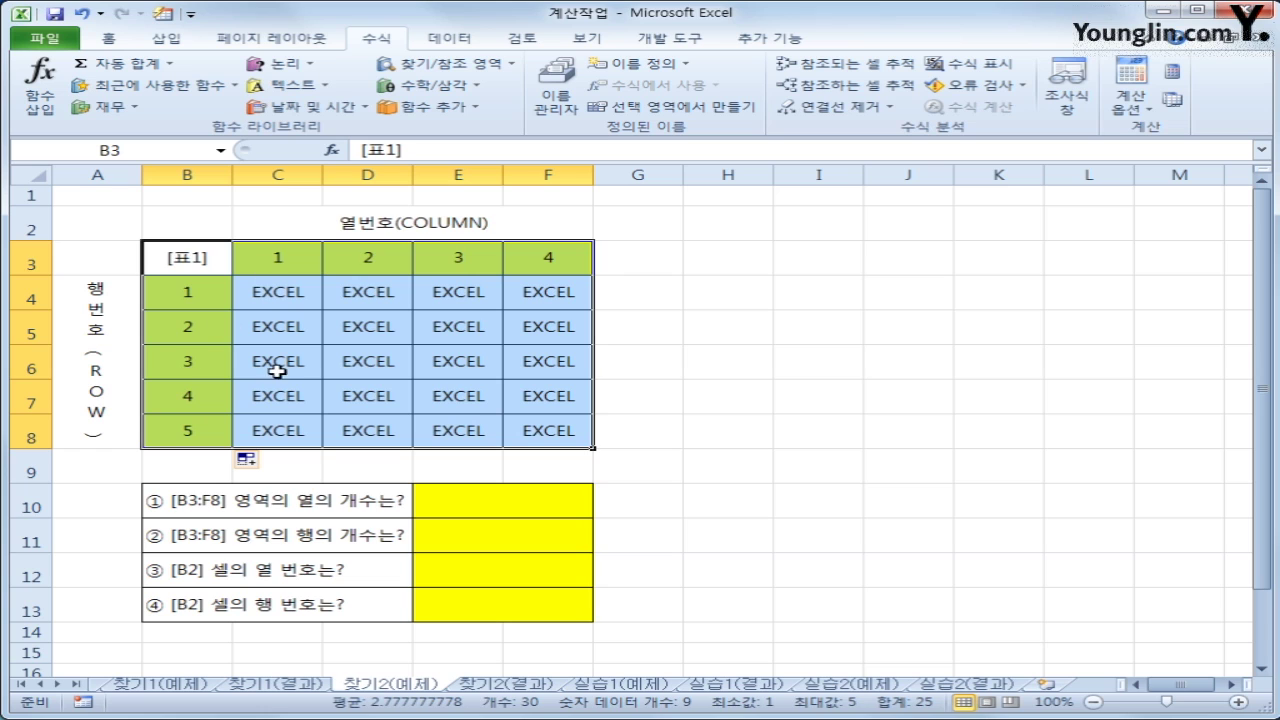
# Insert the COLUMNS function in E10, the answer to question ①, with B3:F8 as its Array.
pyautogui.click(510, 504)
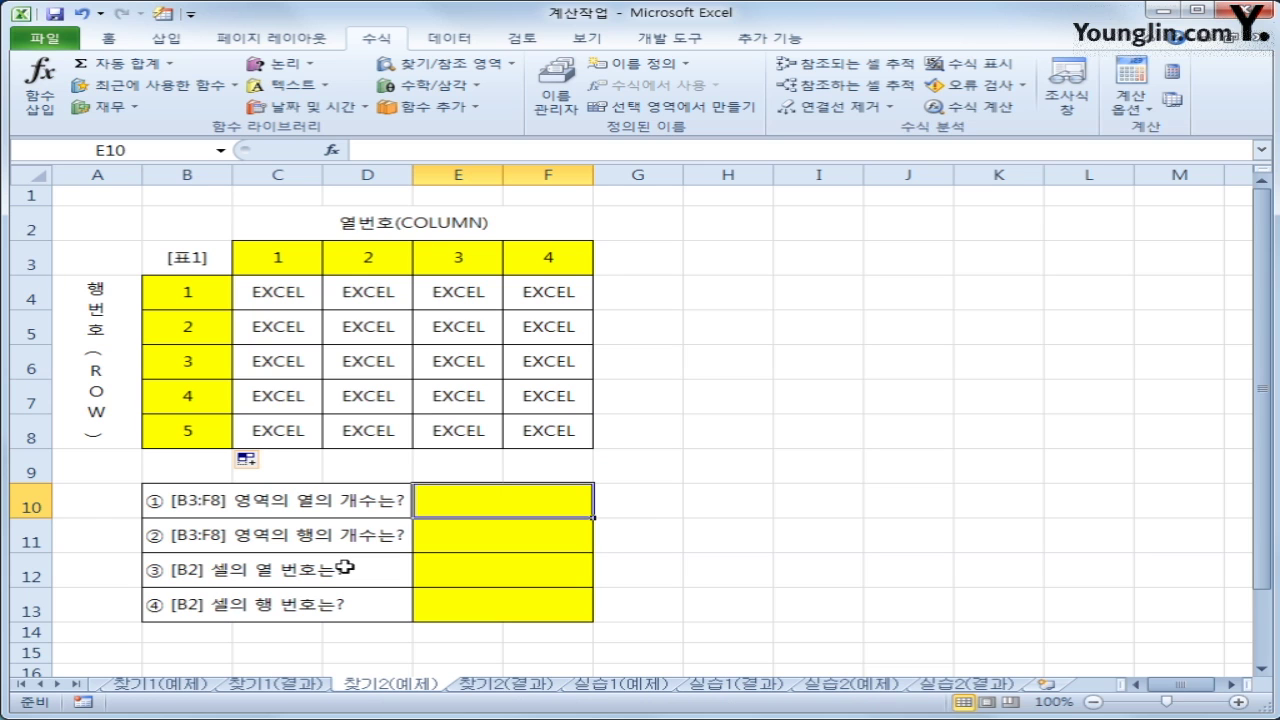
pyautogui.click(447, 63)
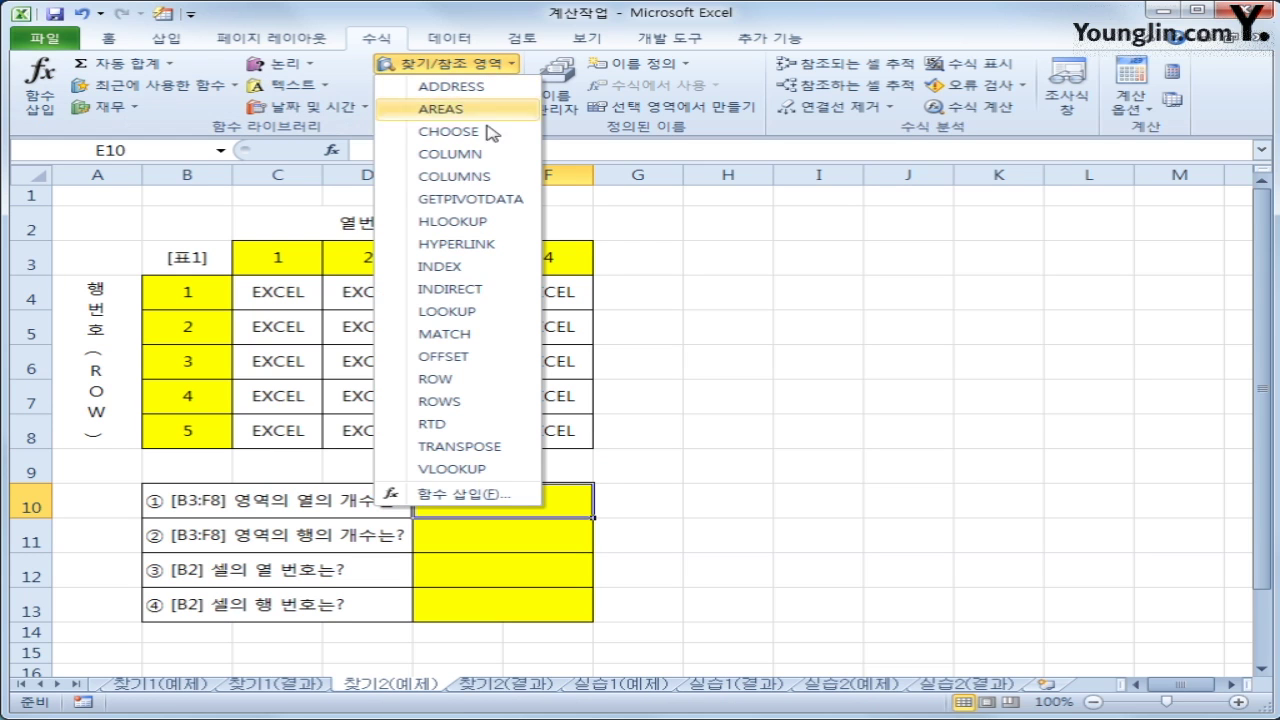
pyautogui.click(490, 178)
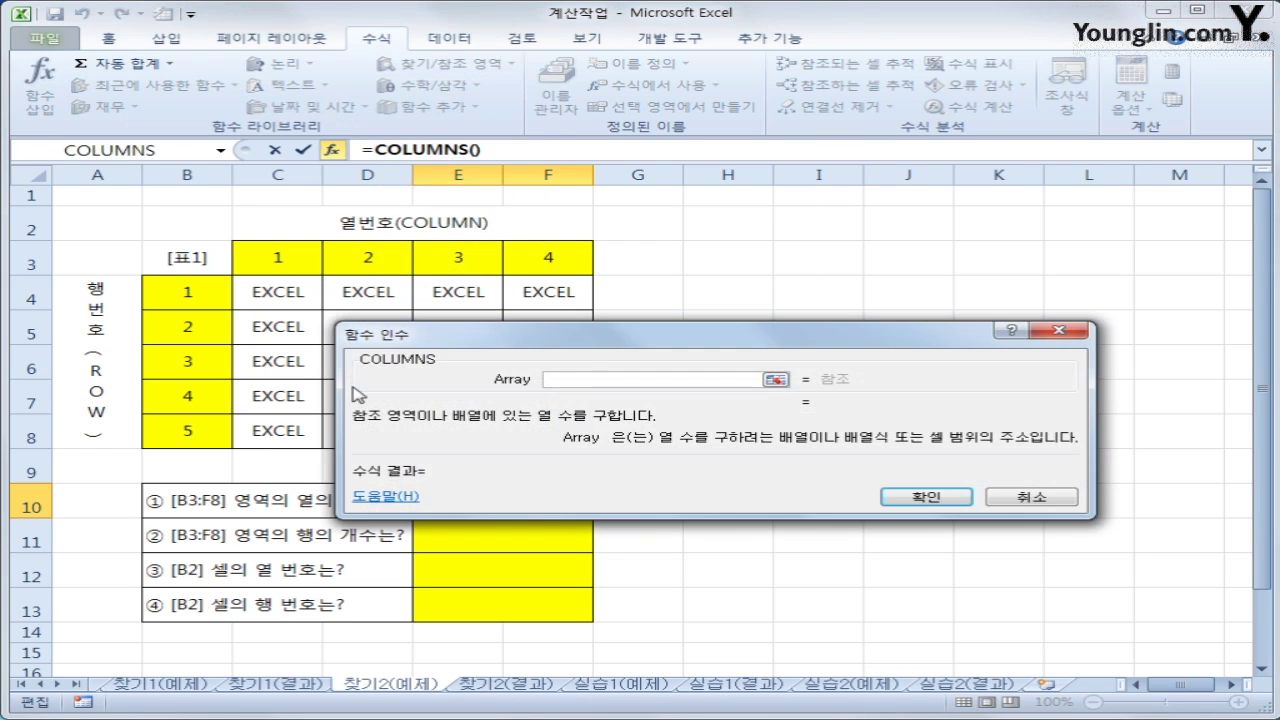
pyautogui.moveTo(187, 255); pyautogui.dragTo(527, 443)
pyautogui.click(925, 497)
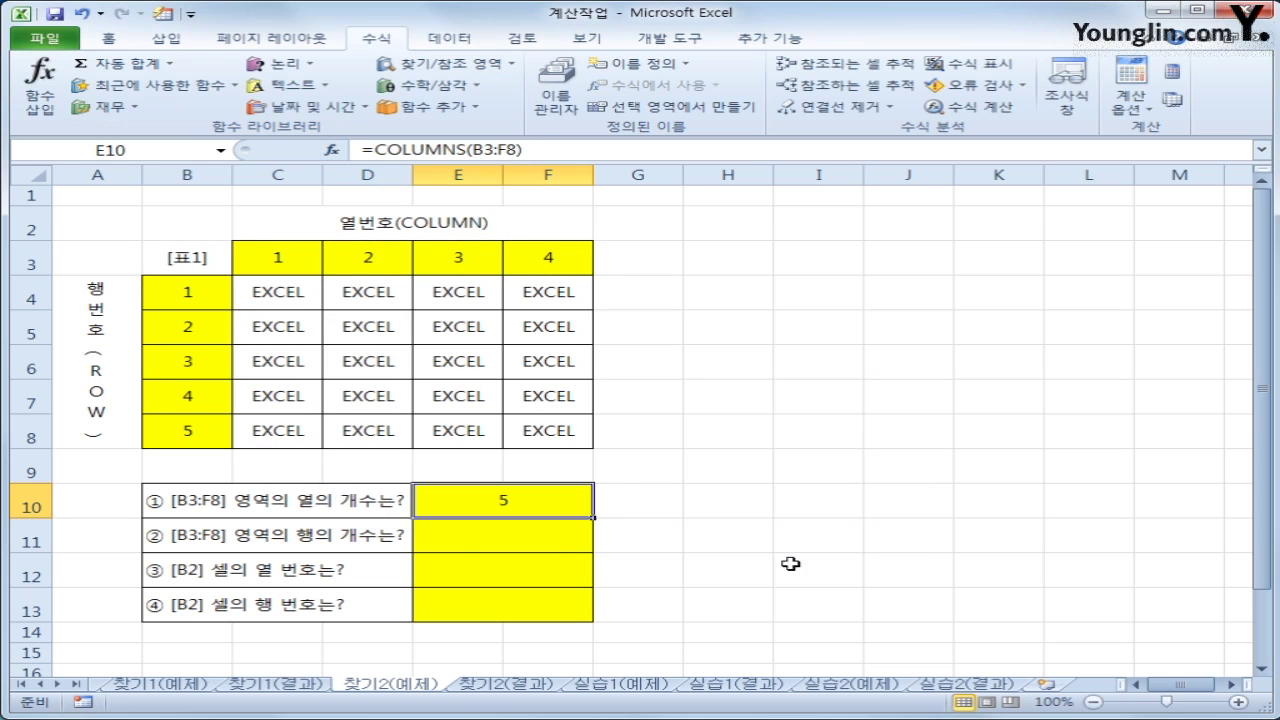
pyautogui.click(541, 553)
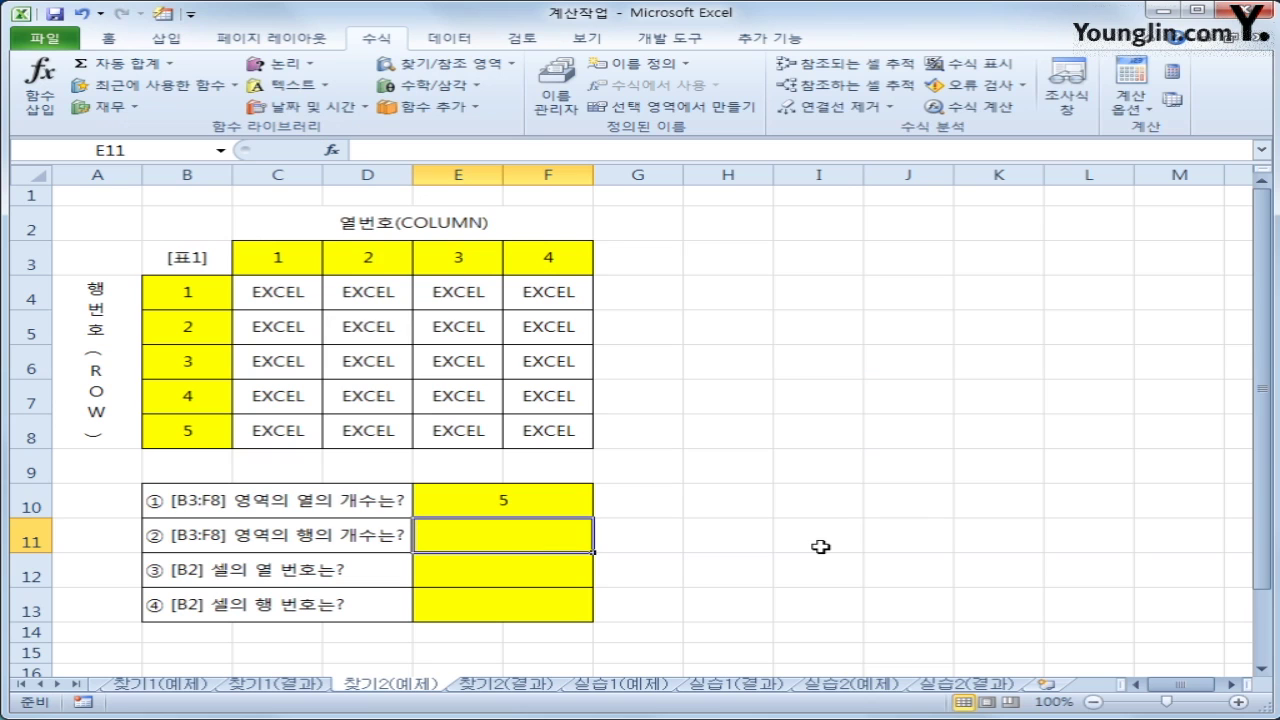
pyautogui.moveTo(190, 260); pyautogui.dragTo(541, 433)
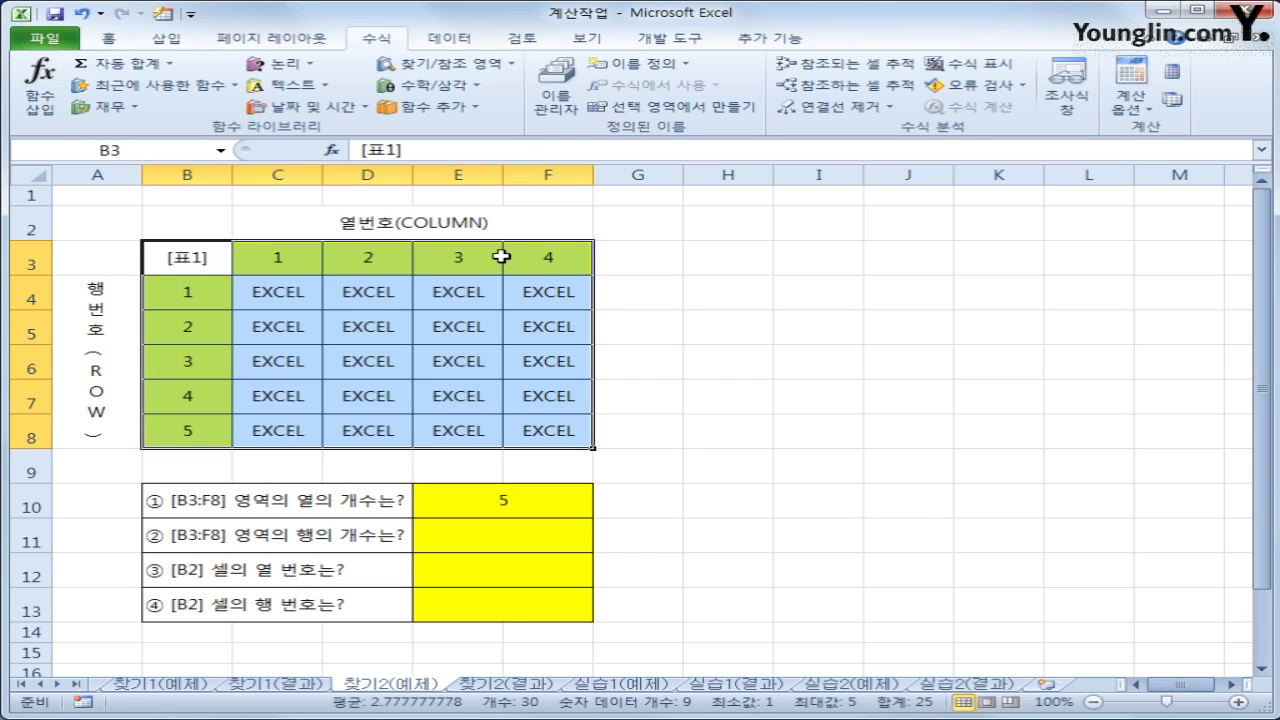
pyautogui.hotkey('ctrl', '2')
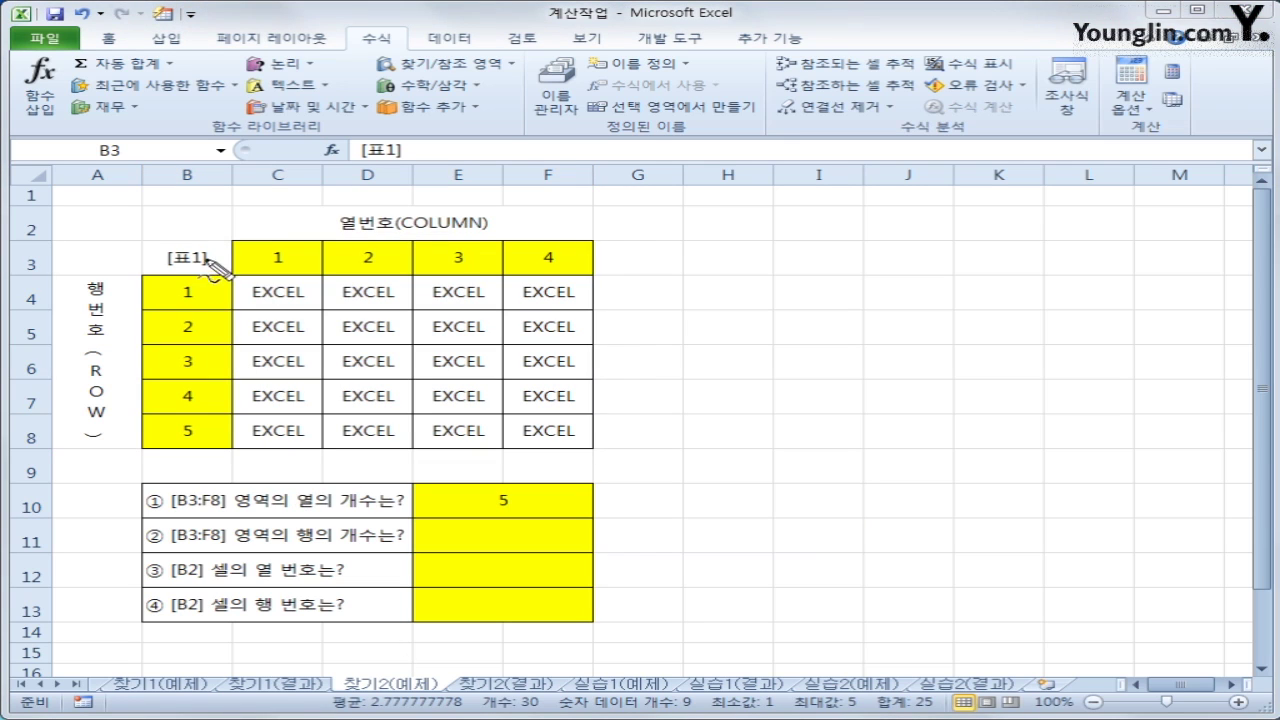
pyautogui.moveTo(204, 249)
pyautogui.mouseDown()
pyautogui.moveTo(212, 432)
pyautogui.moveTo(207, 407)
pyautogui.moveTo(224, 462)
pyautogui.mouseUp()
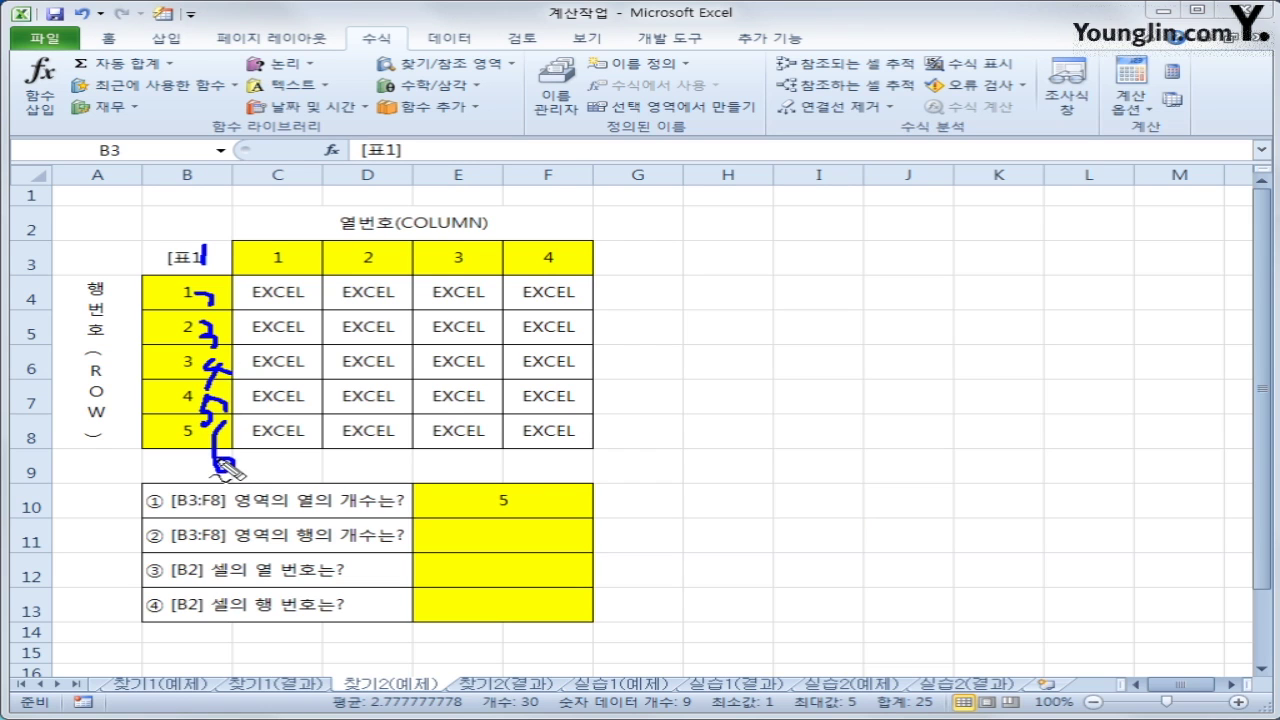
pyautogui.press('Escape')
# Insert the ROWS function in E11, the answer to question ②, with B3:F8 as its Array.
pyautogui.click(492, 548)
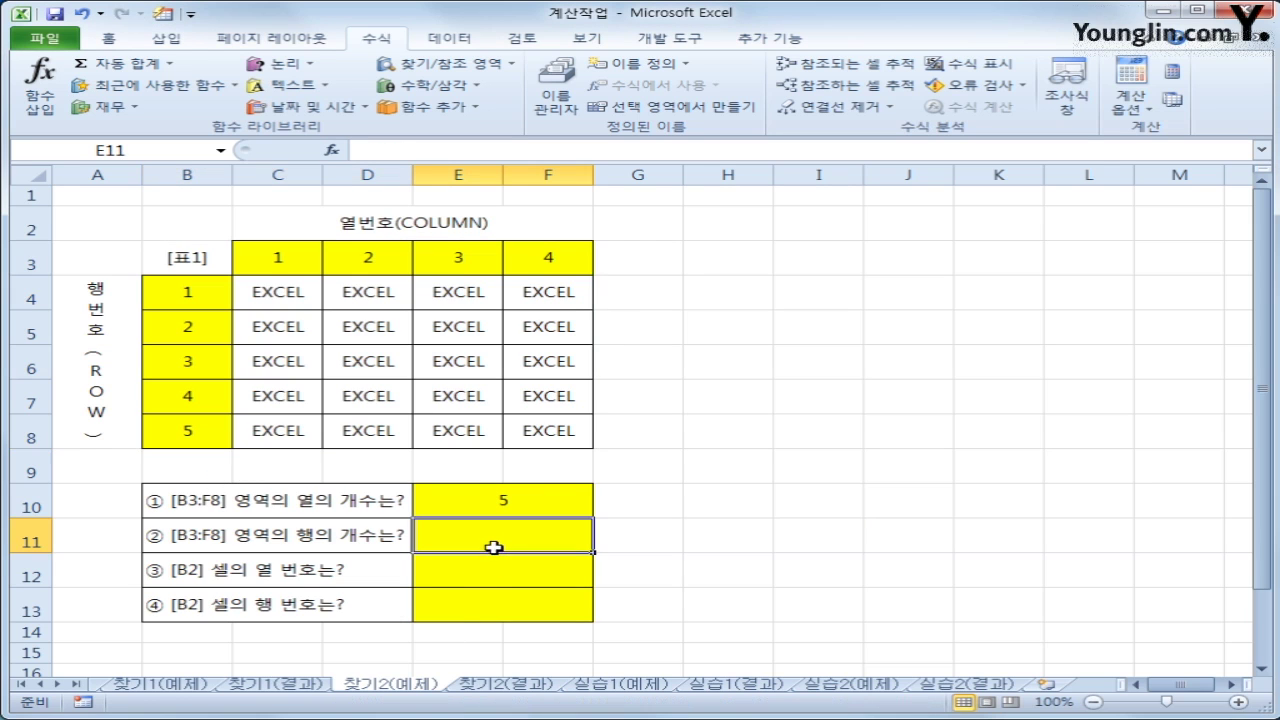
pyautogui.click(500, 66)
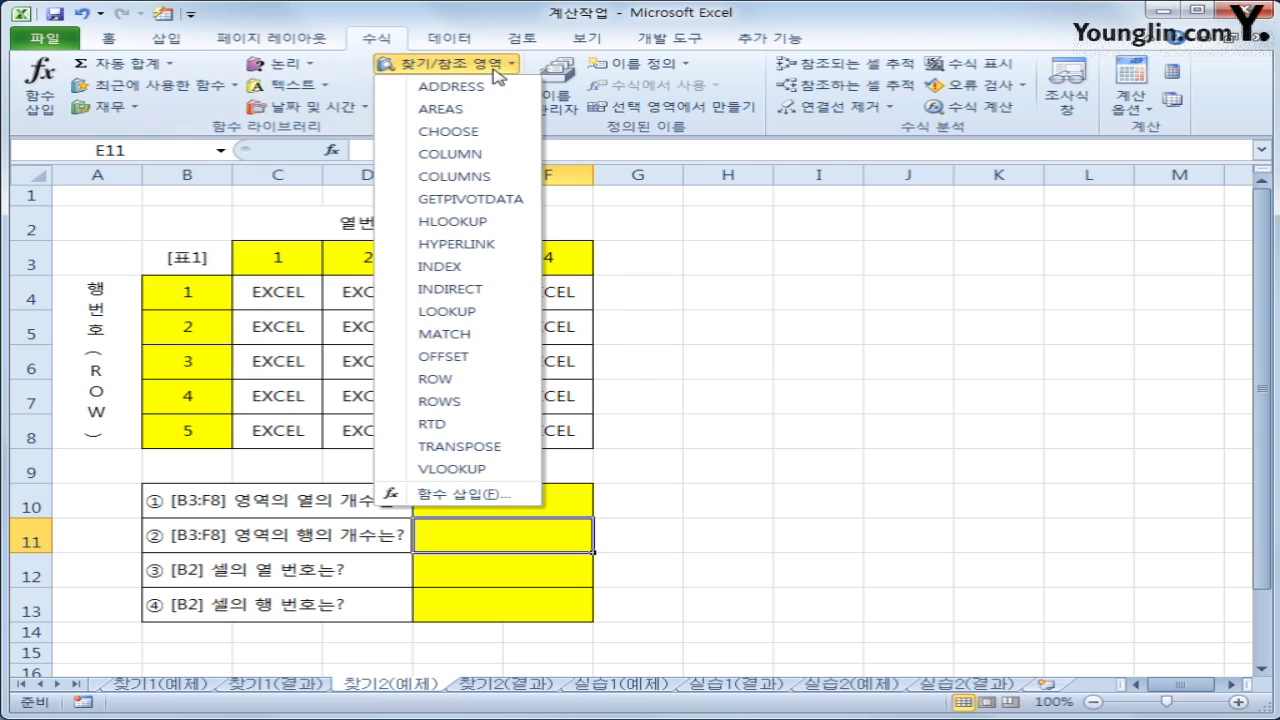
pyautogui.click(478, 403)
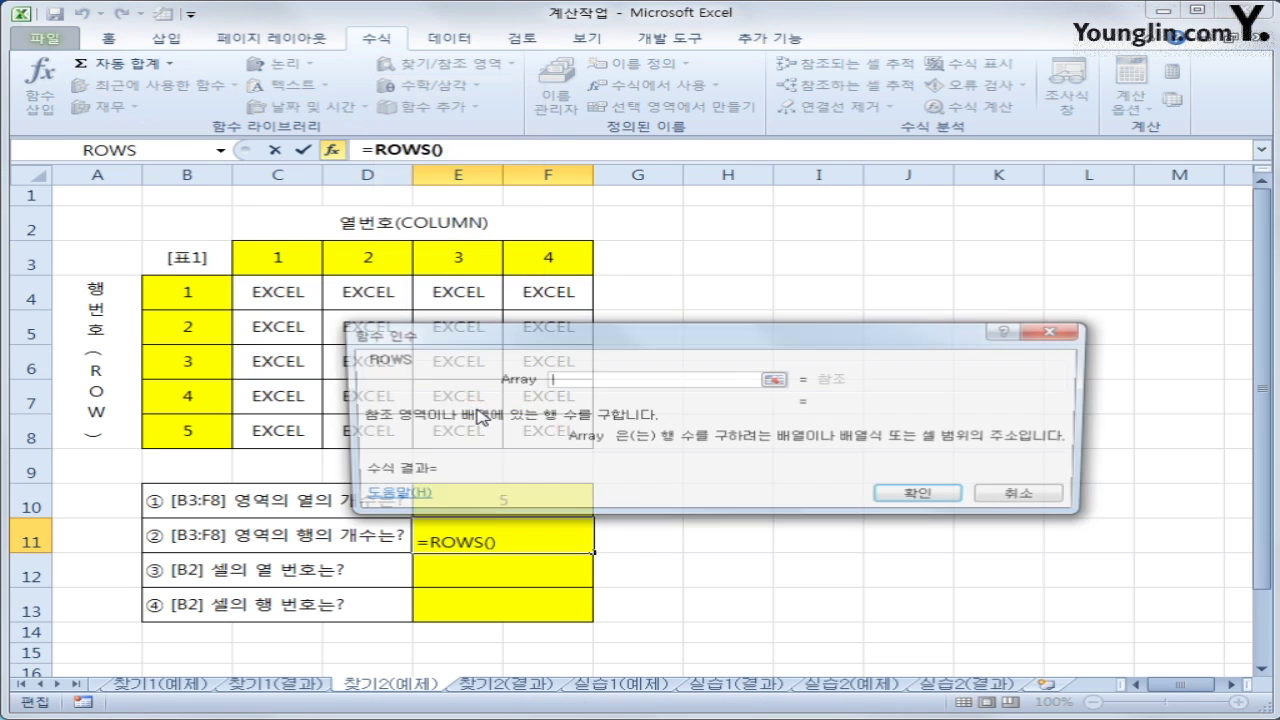
pyautogui.moveTo(160, 260); pyautogui.dragTo(534, 436)
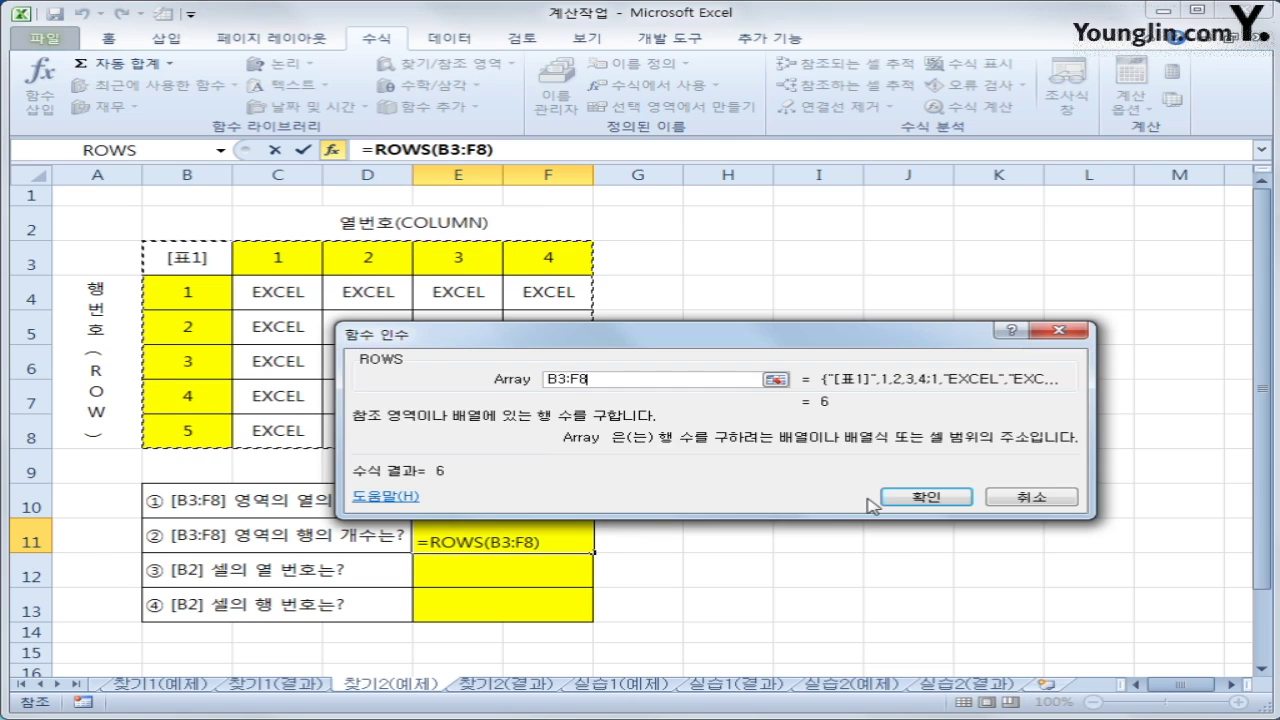
pyautogui.click(914, 497)
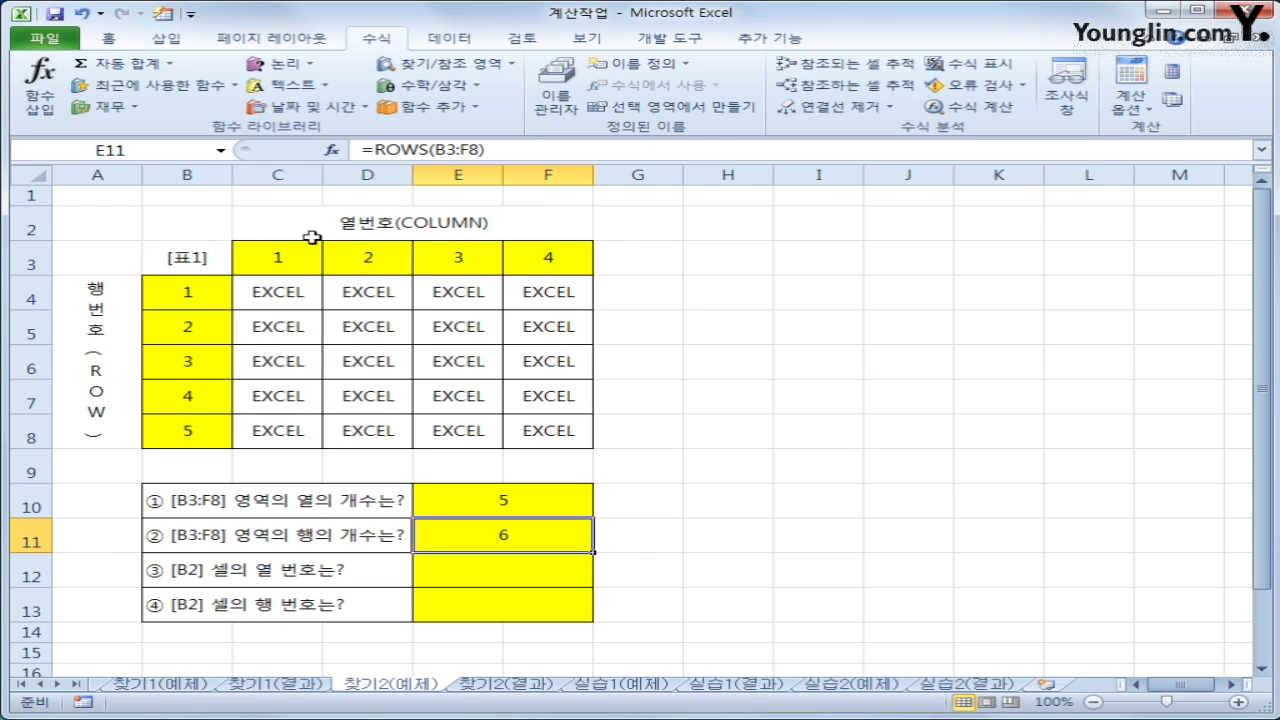
pyautogui.click(460, 577)
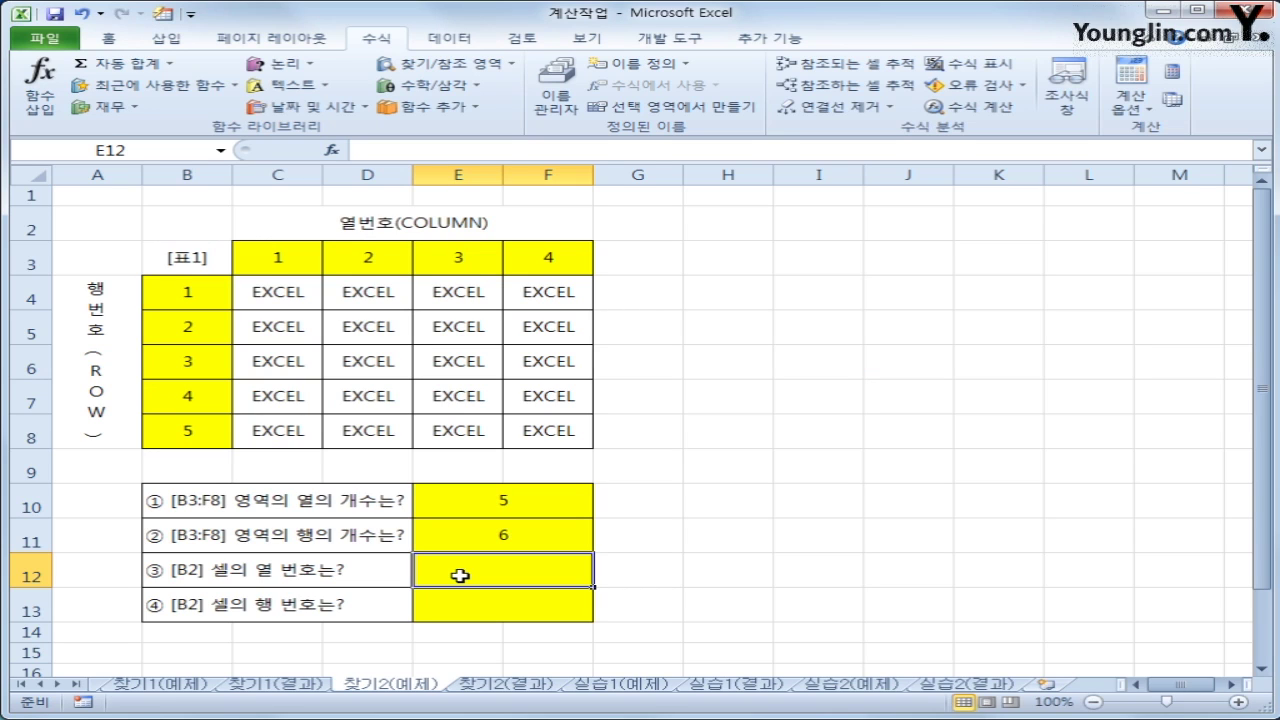
pyautogui.click(198, 234)
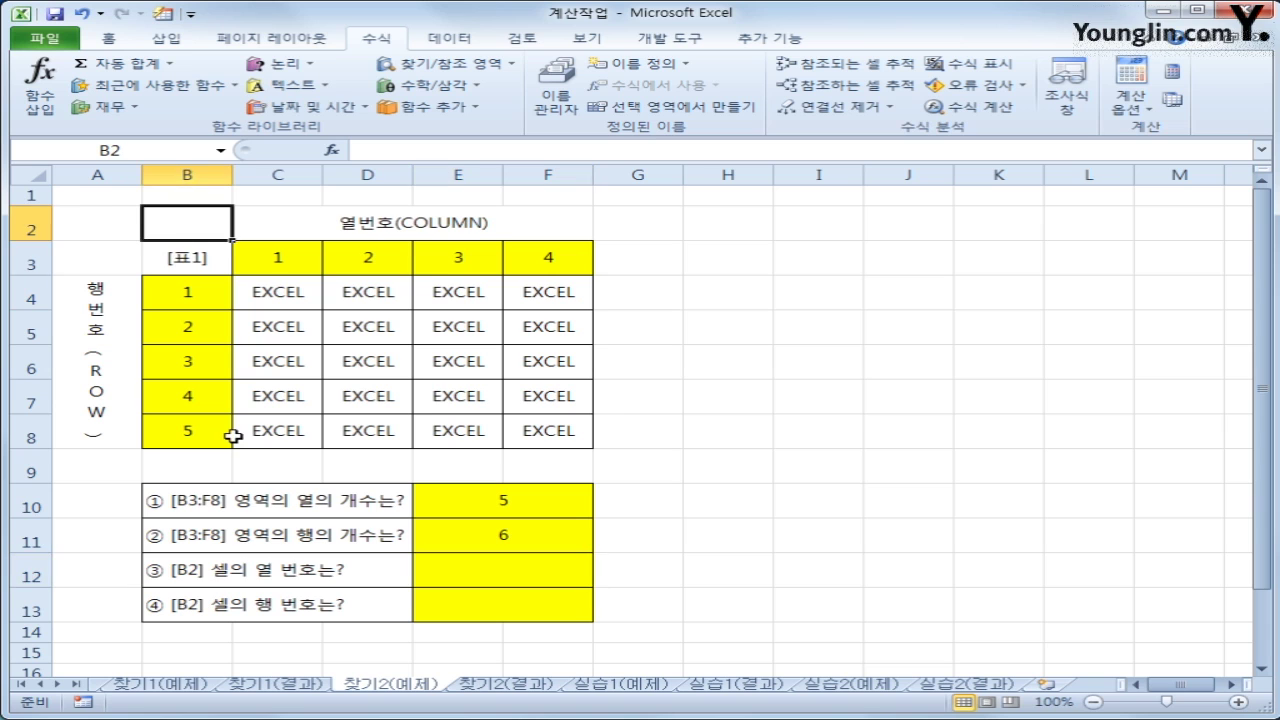
pyautogui.click(97, 175)
pyautogui.click(176, 175)
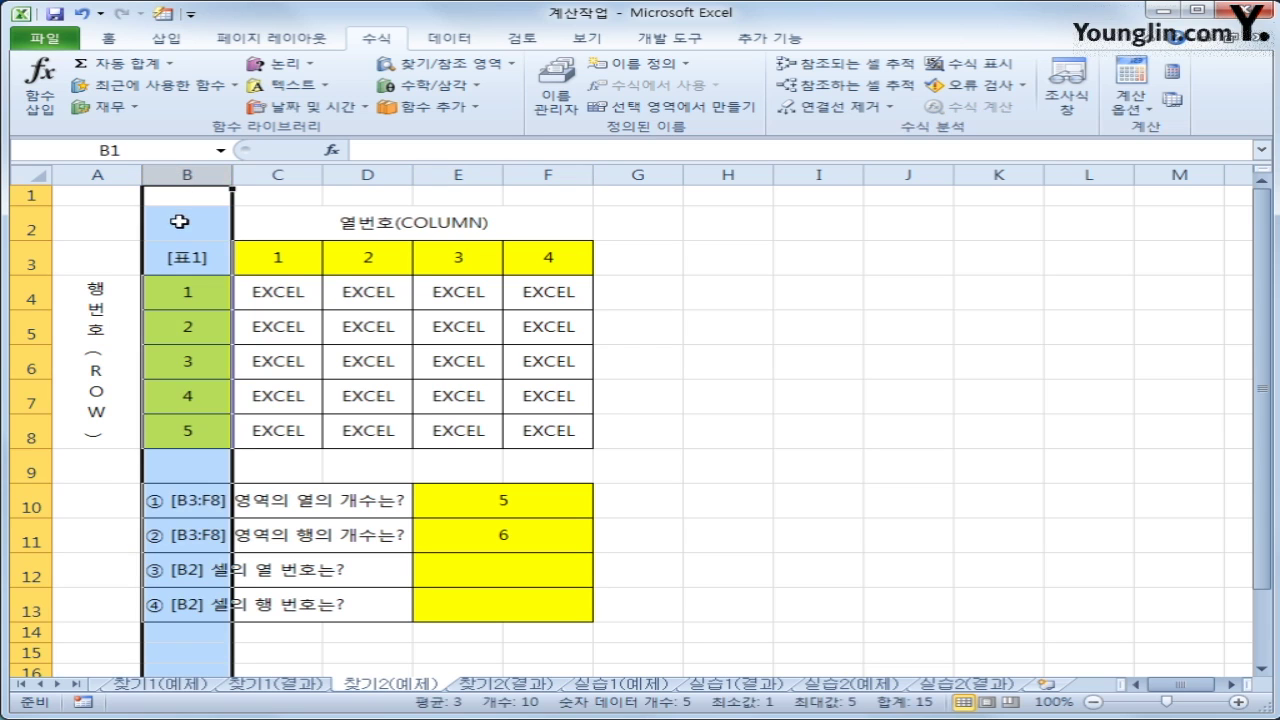
pyautogui.click(177, 222)
# Insert the COLUMN function in E12, the answer to question ③, with B2 as its Reference.
pyautogui.click(491, 569)
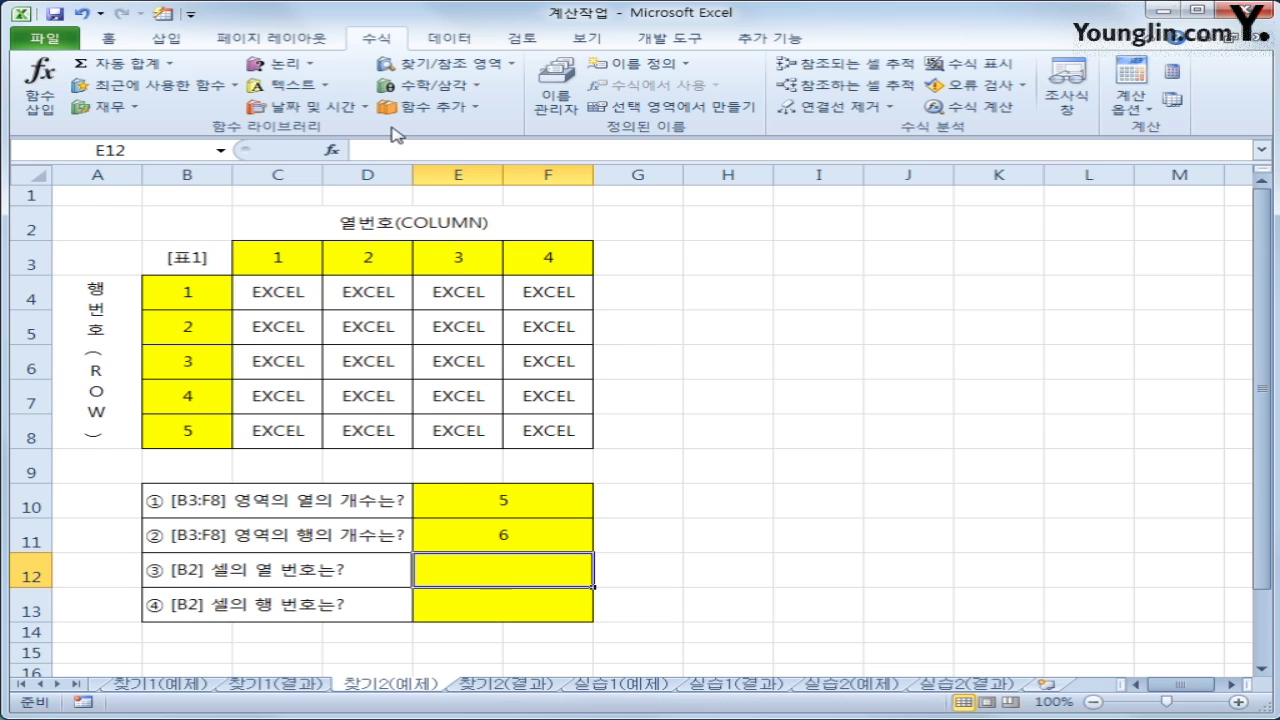
pyautogui.click(453, 63)
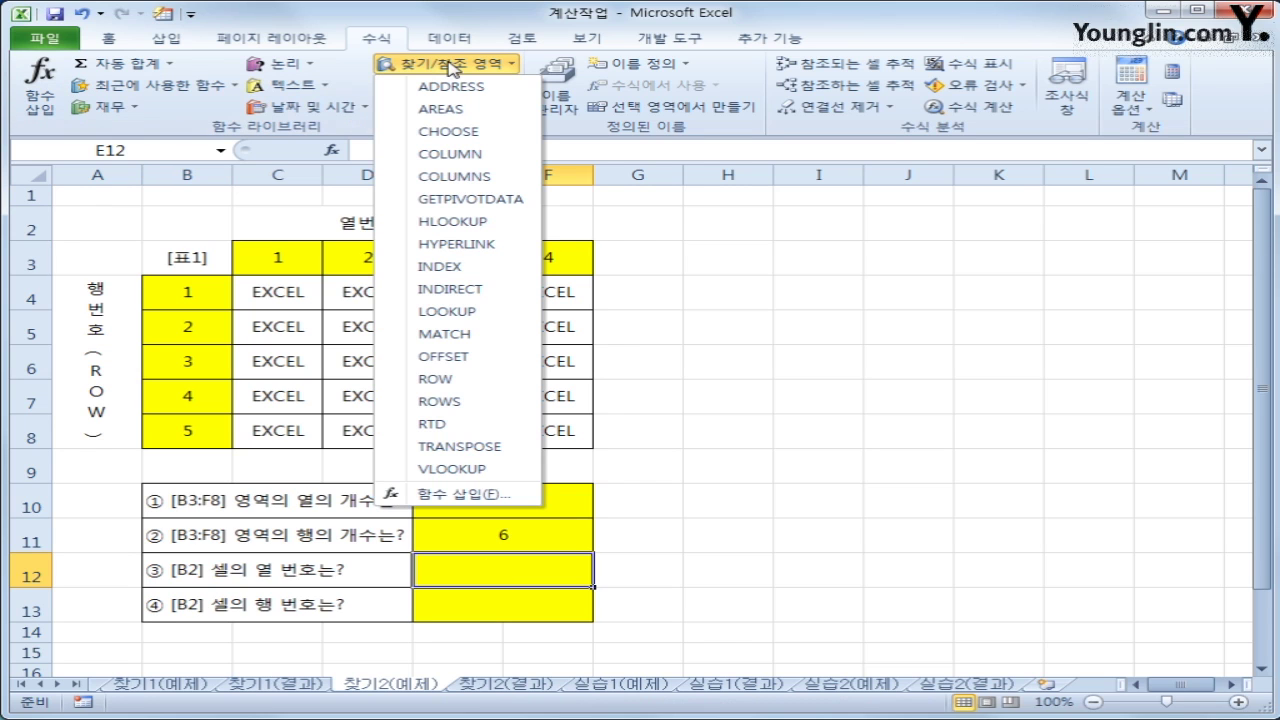
pyautogui.click(466, 155)
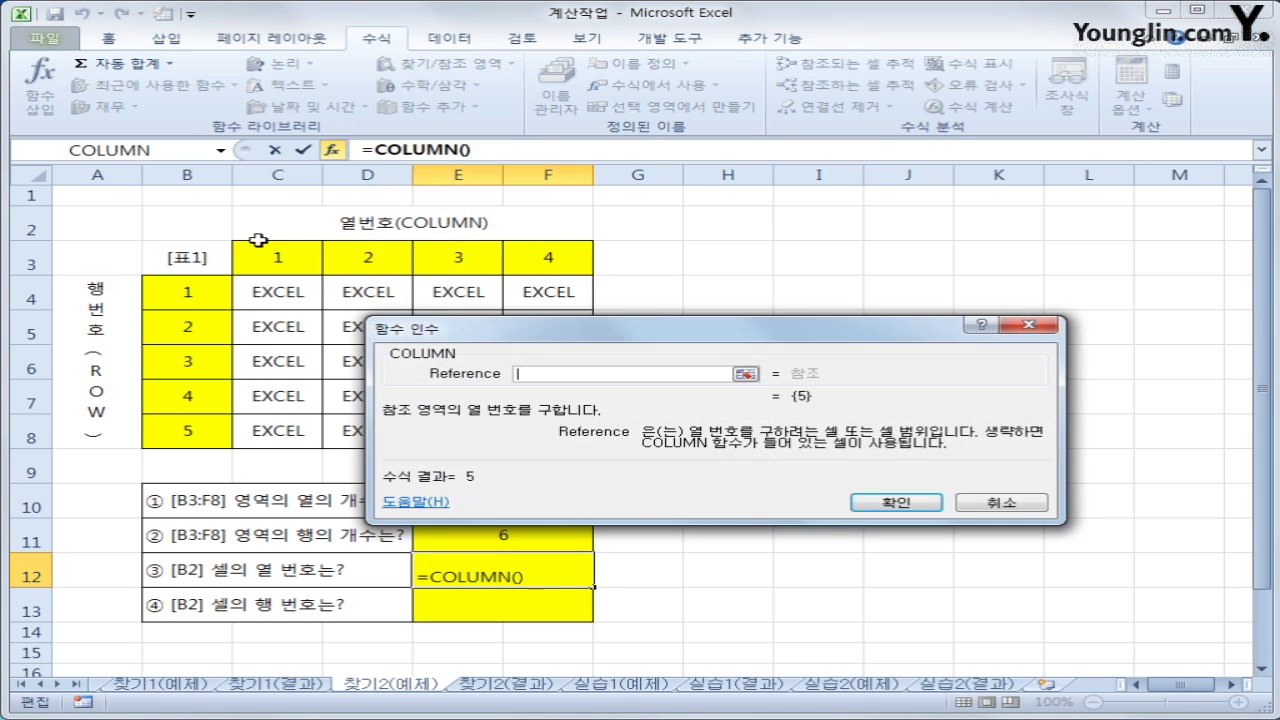
pyautogui.click(178, 226)
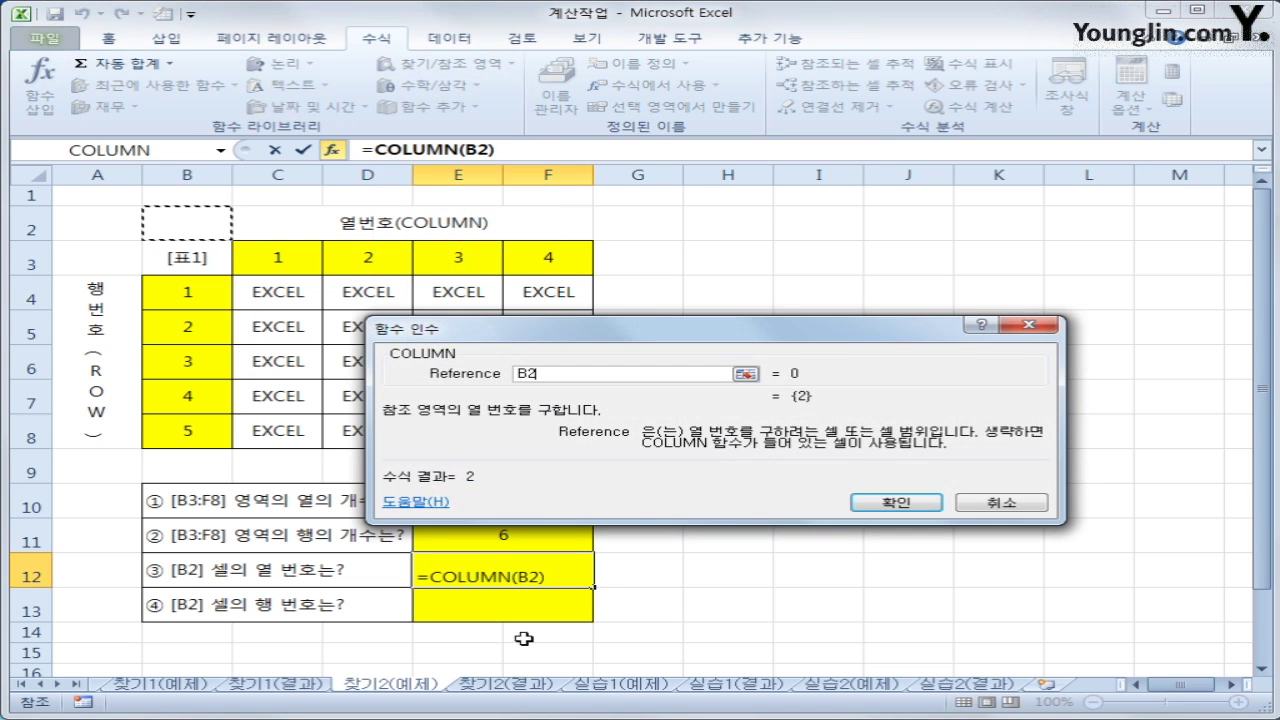
pyautogui.click(911, 503)
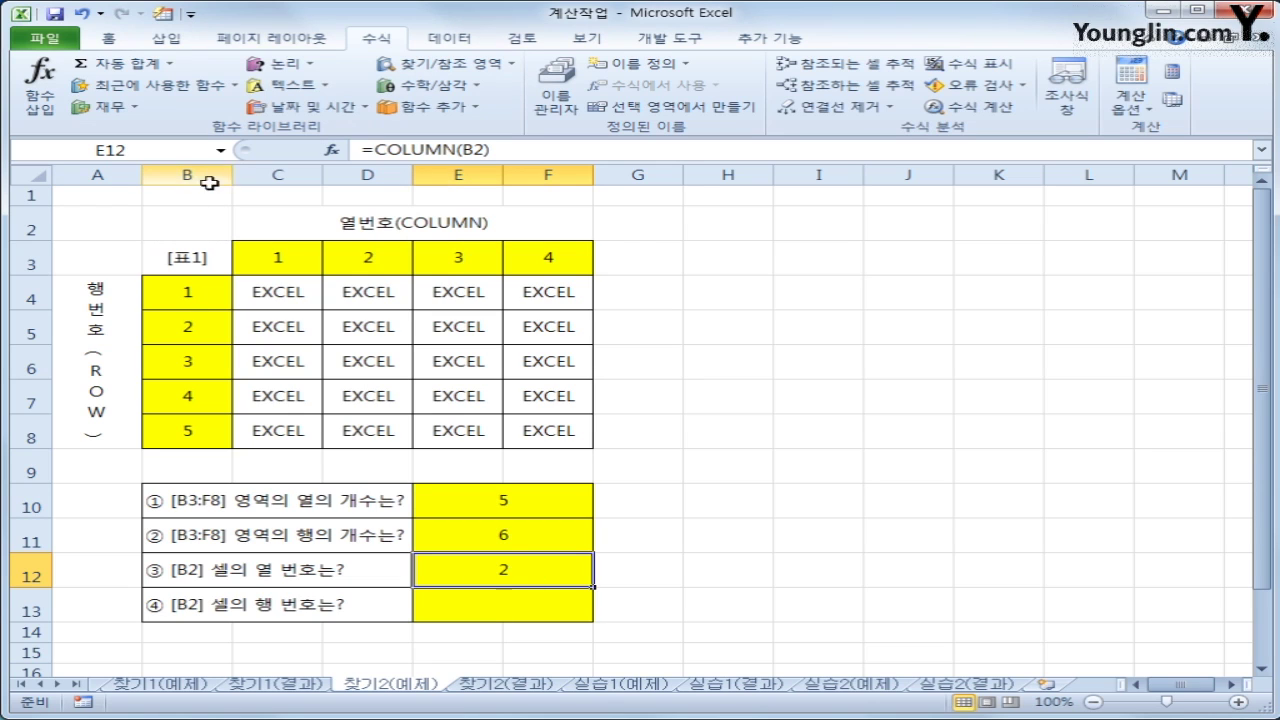
pyautogui.click(478, 602)
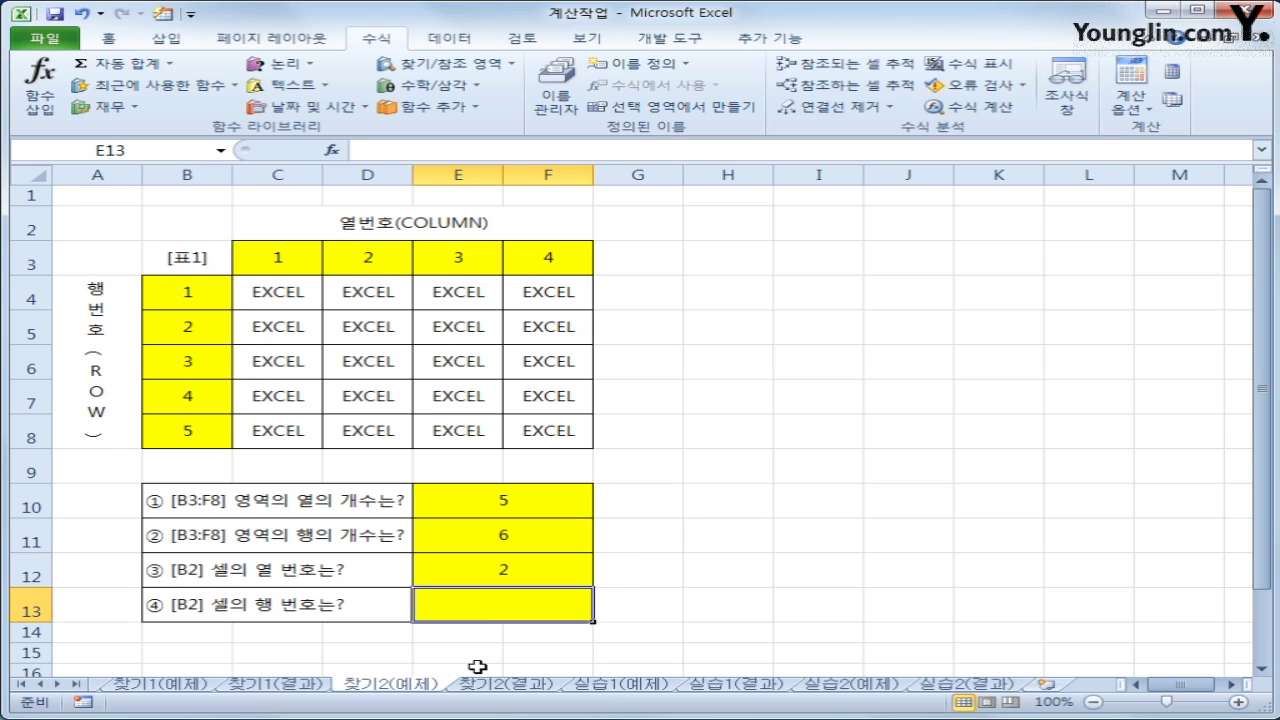
pyautogui.click(45, 224)
pyautogui.click(169, 219)
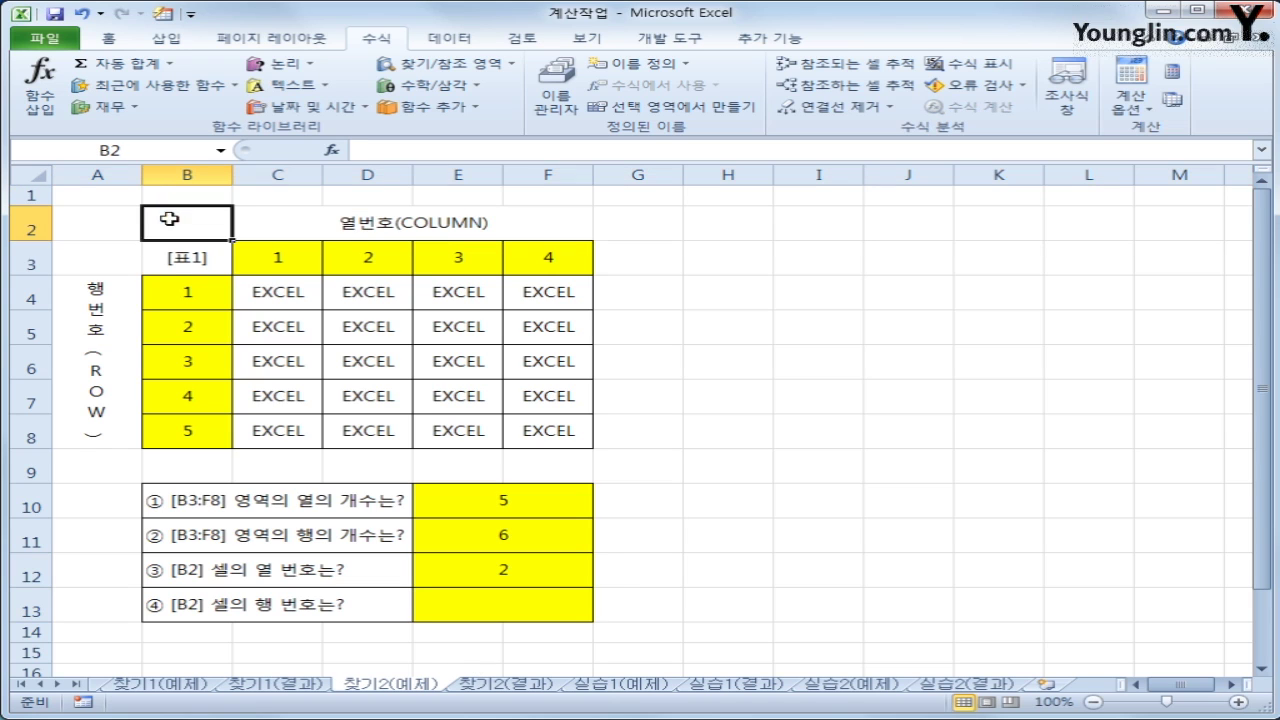
# Insert the ROW function in E13, the answer to question ④, with B2 as its Reference.
pyautogui.click(459, 600)
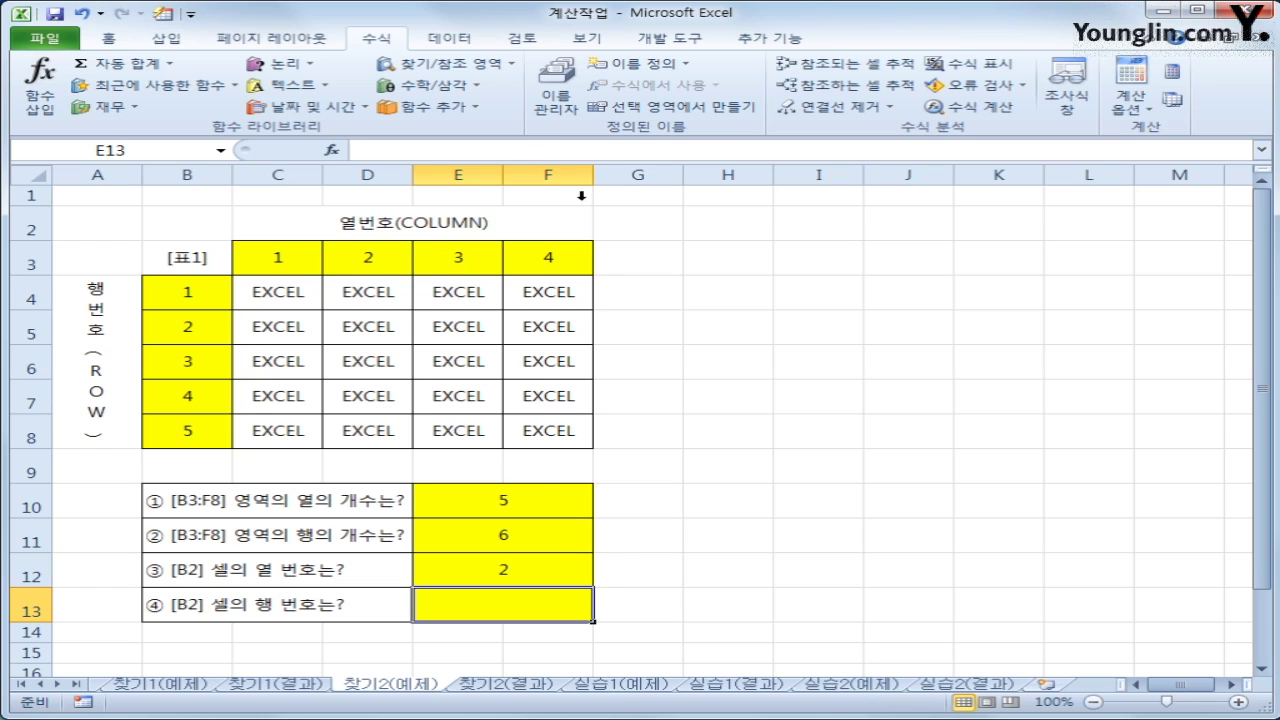
pyautogui.click(489, 66)
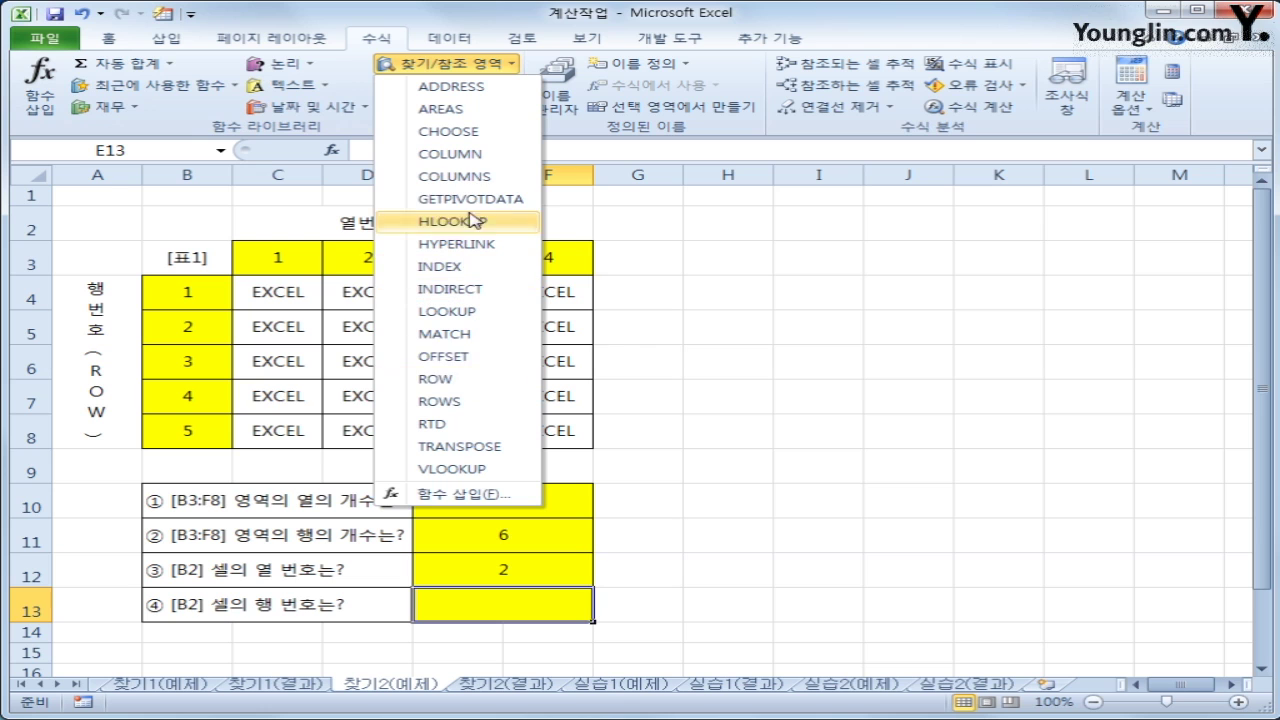
pyautogui.click(509, 386)
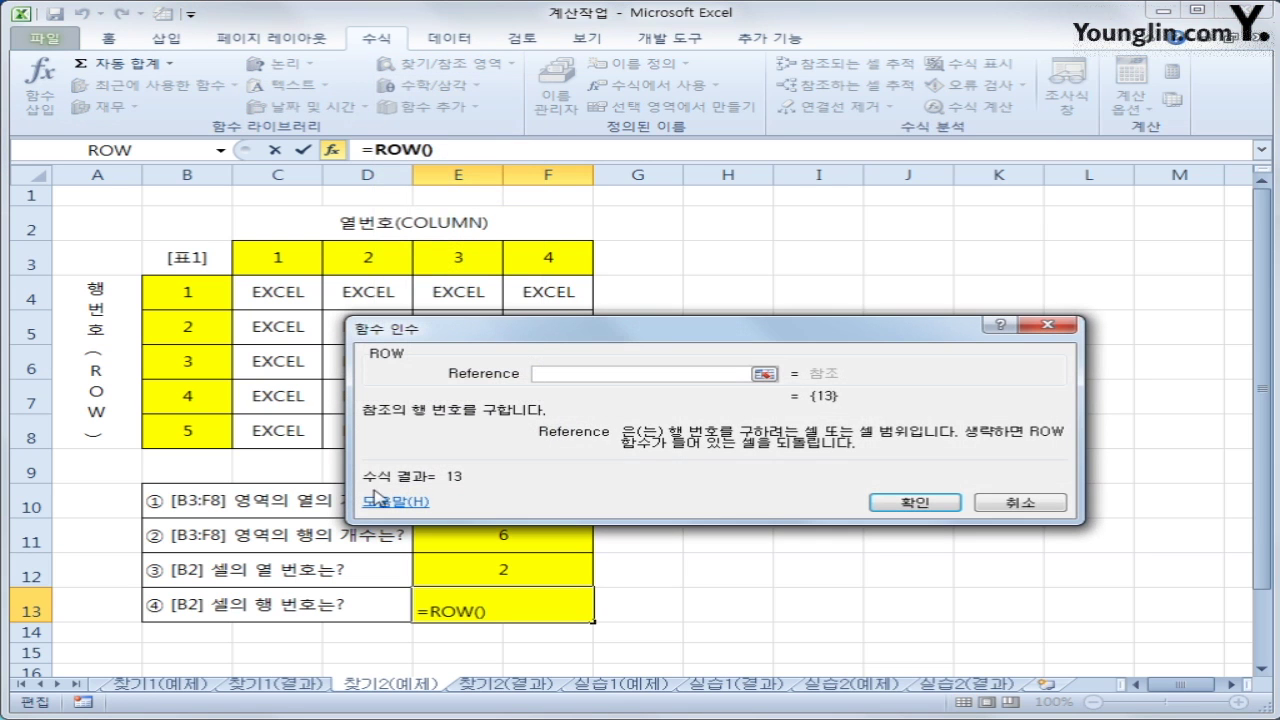
pyautogui.click(192, 224)
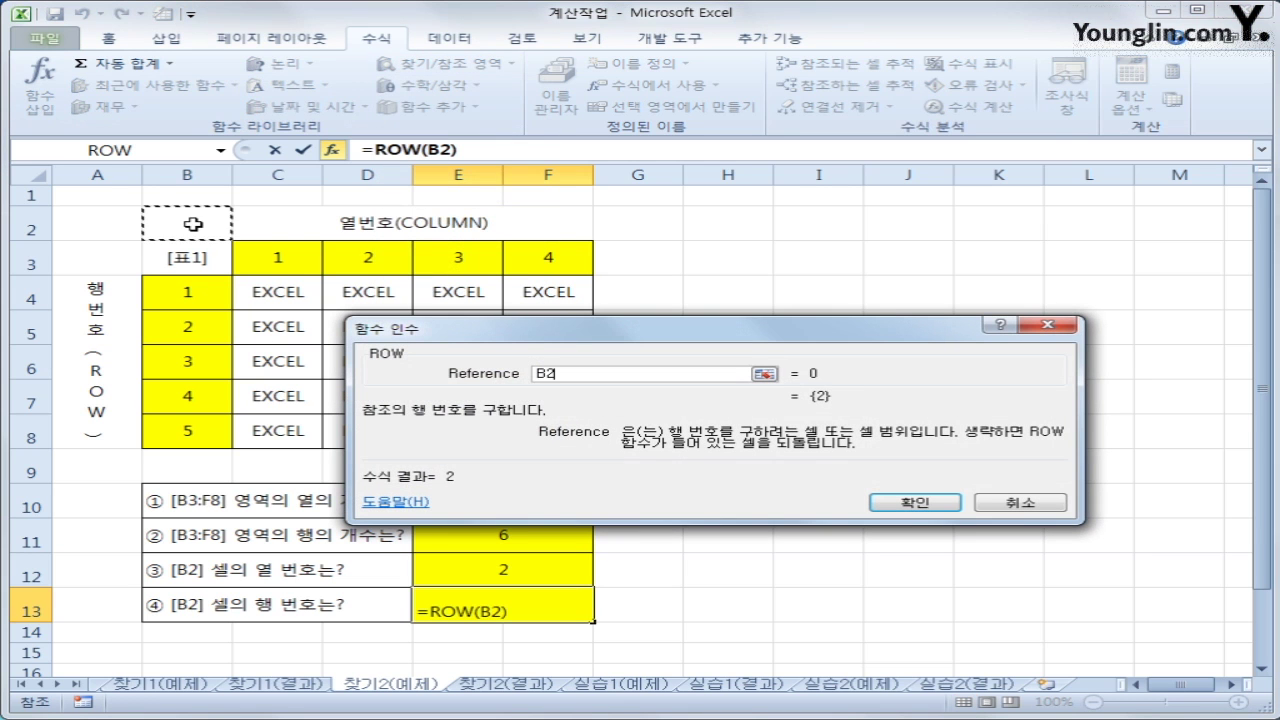
pyautogui.click(912, 505)
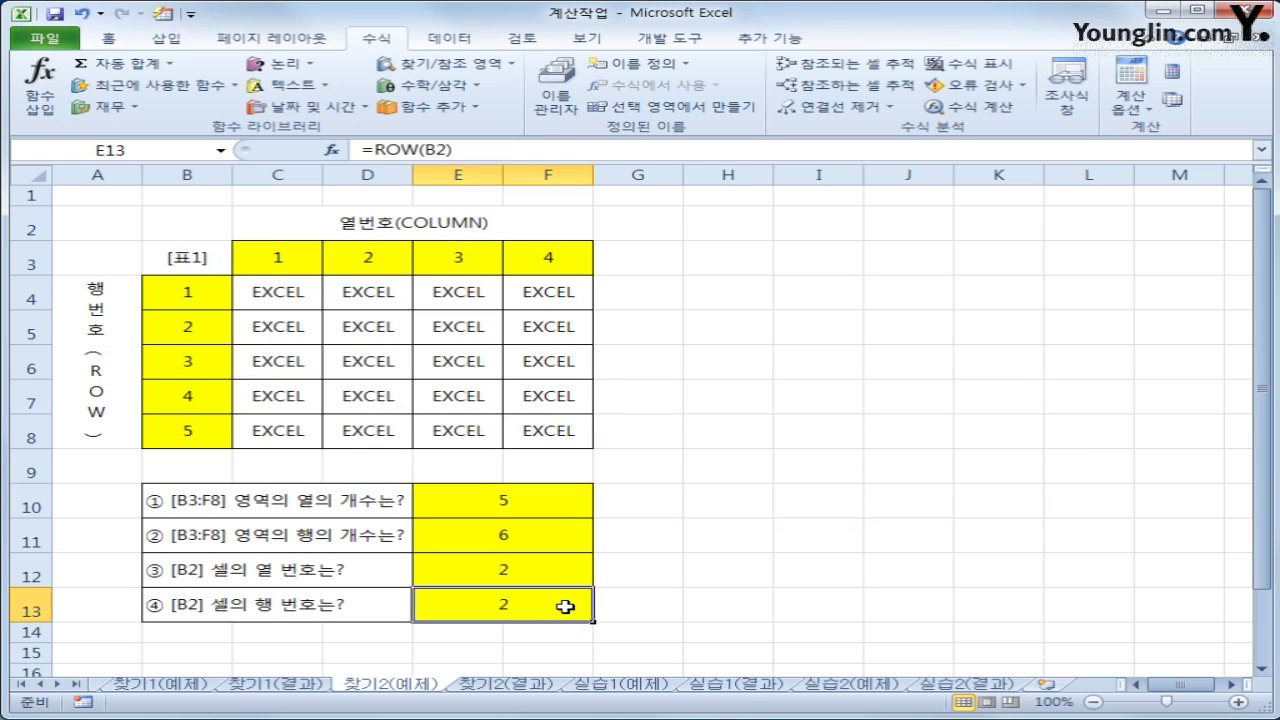